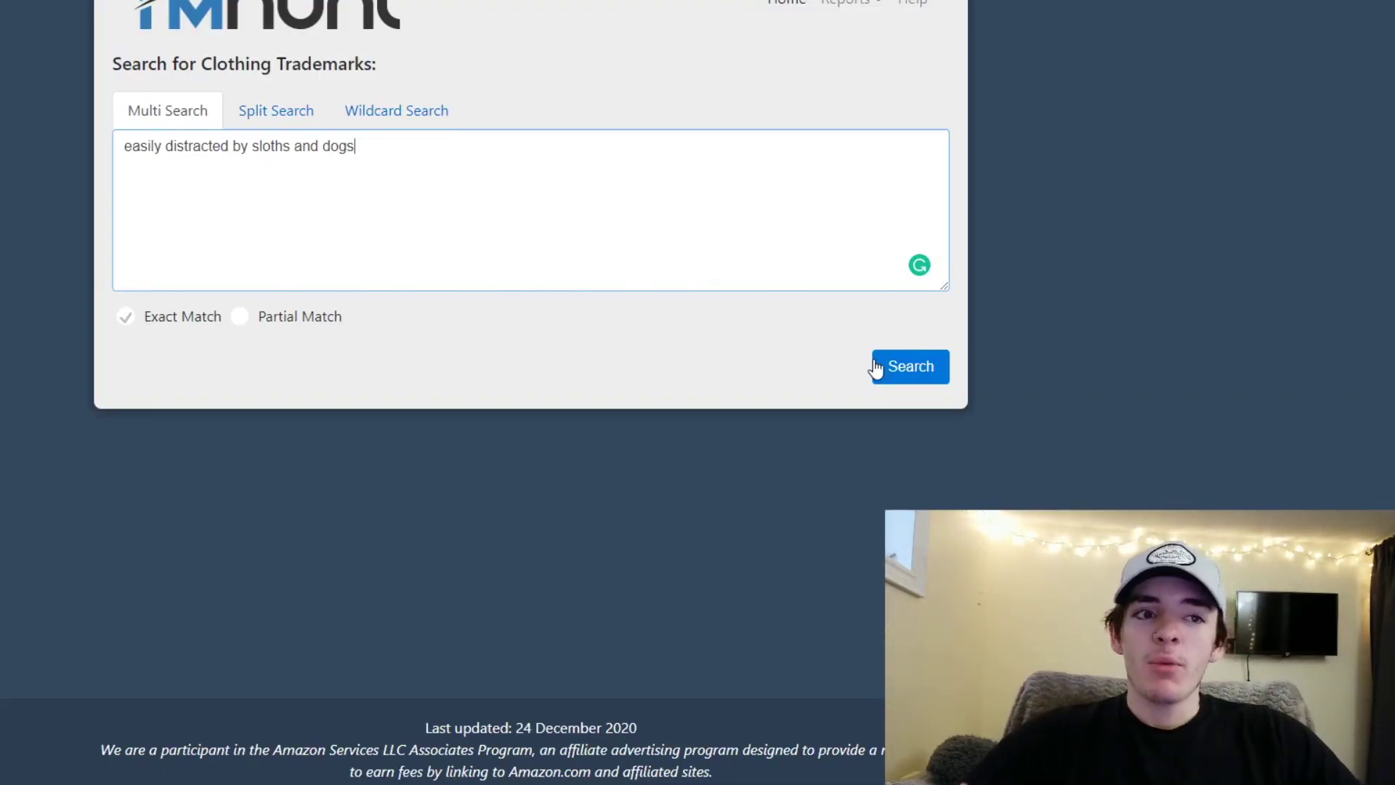
Step: Search clothing trademarks for exact matches of "easily distracted by sloths and dogs"
left_click(875, 366)
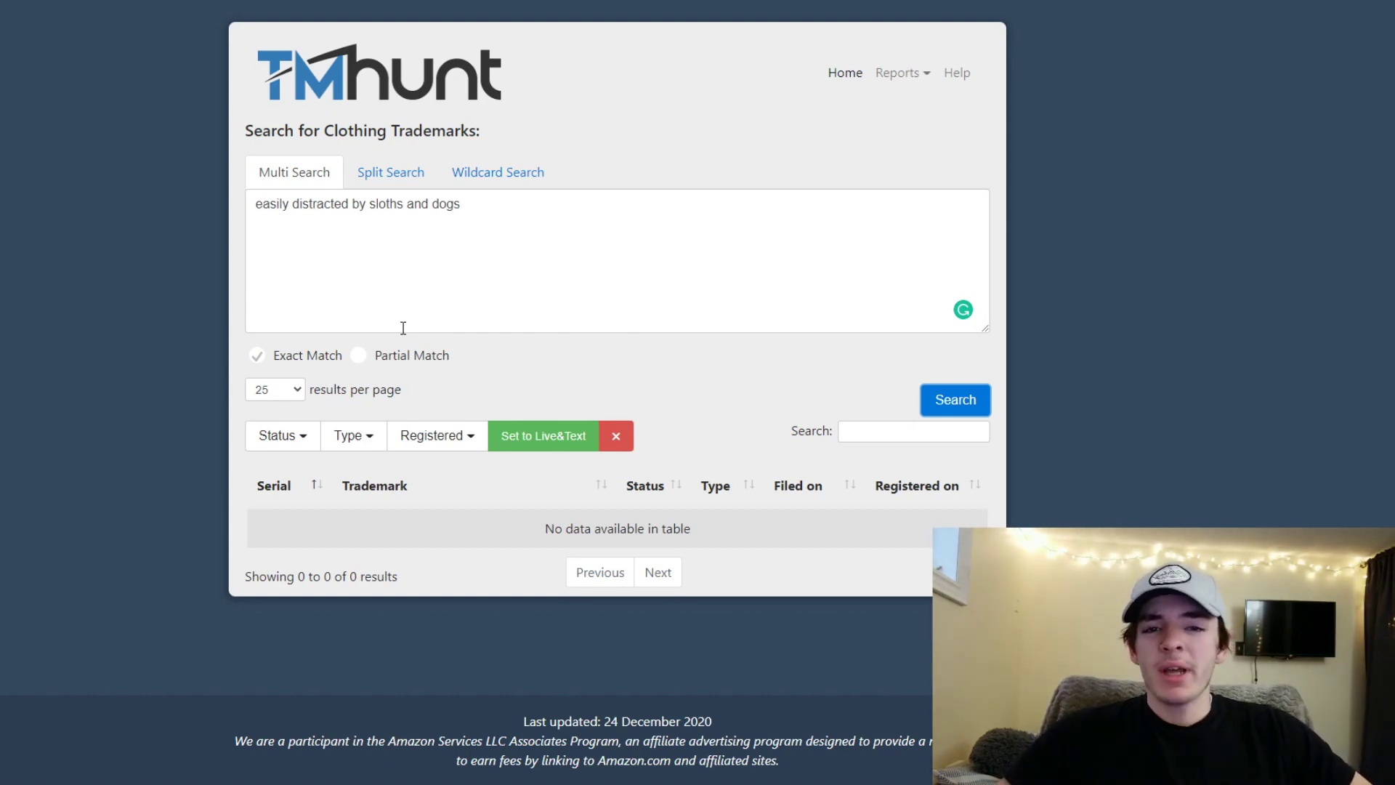
Step: Switch to Placeit, search the templates for "sloth" and open the "Do It Later" T-shirt design with the music-listening sloth
left_click(221, 2)
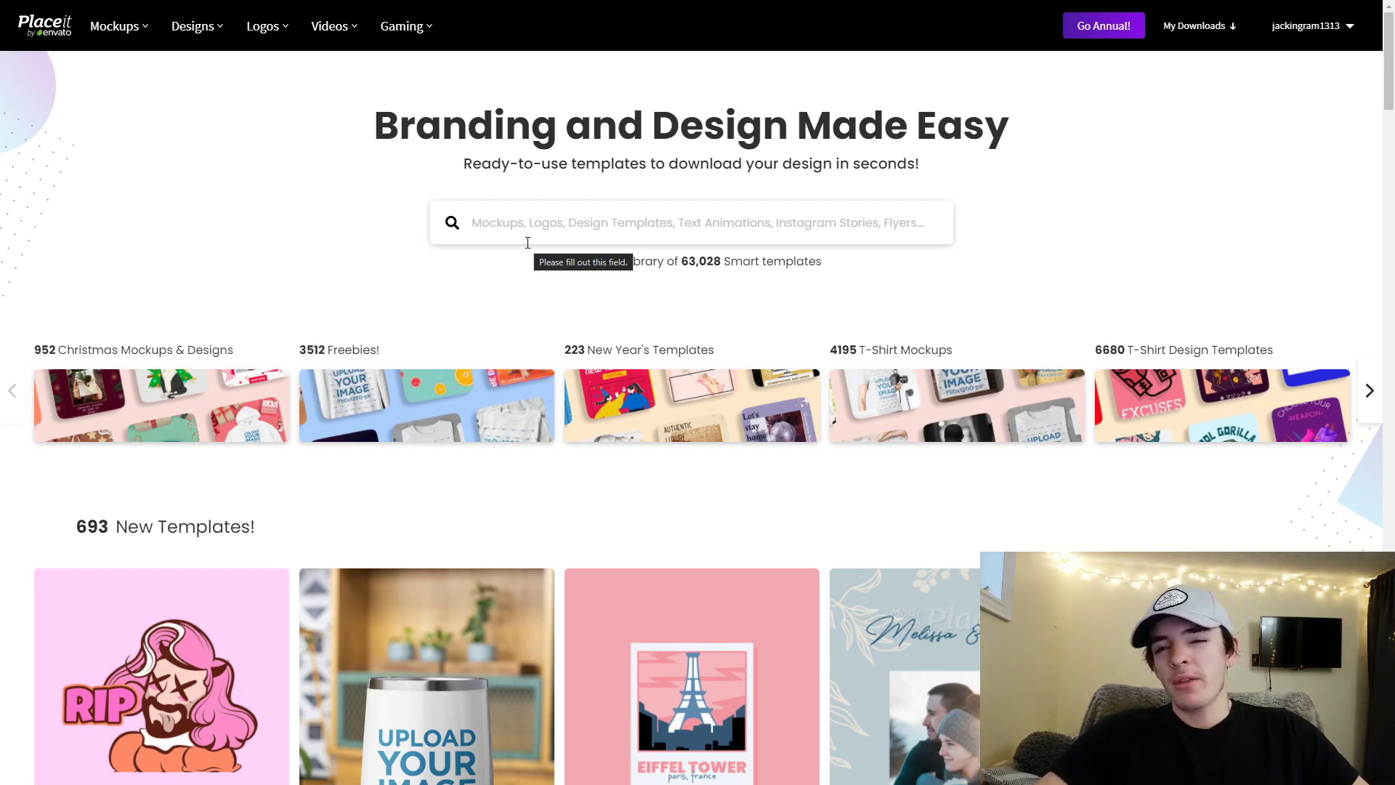
type("sloth")
key("Return")
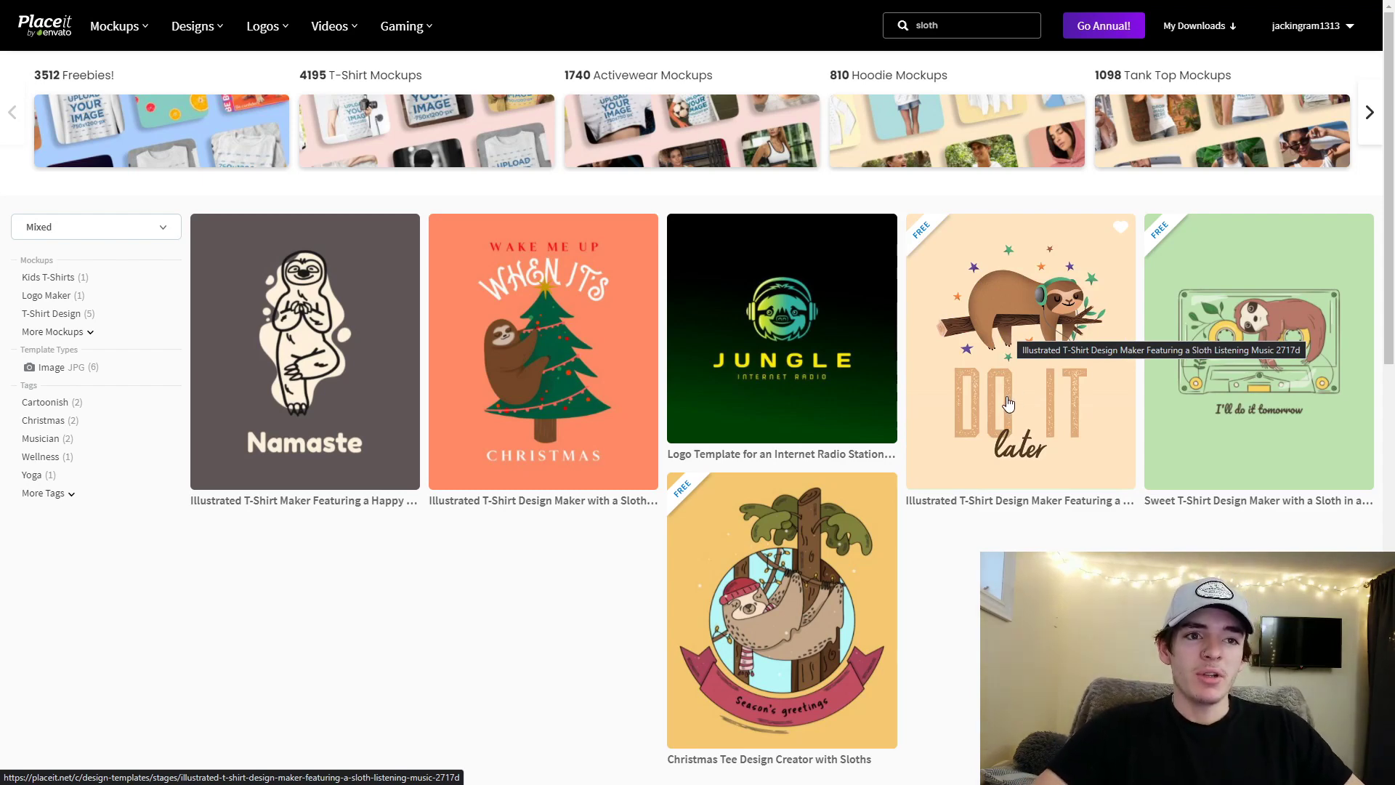
left_click(1055, 369)
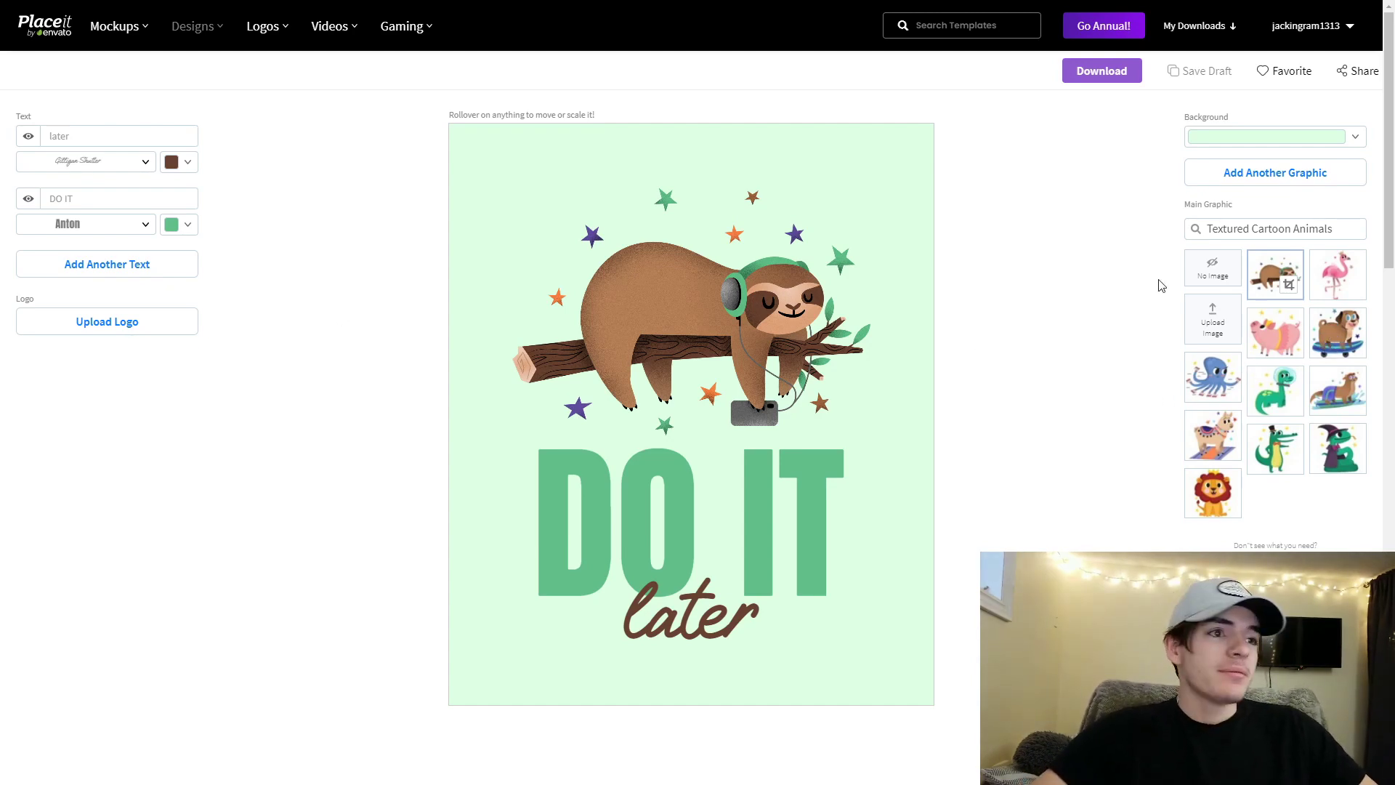
Step: Add another graphic to the design and search its image library for "dog"
left_click(1254, 181)
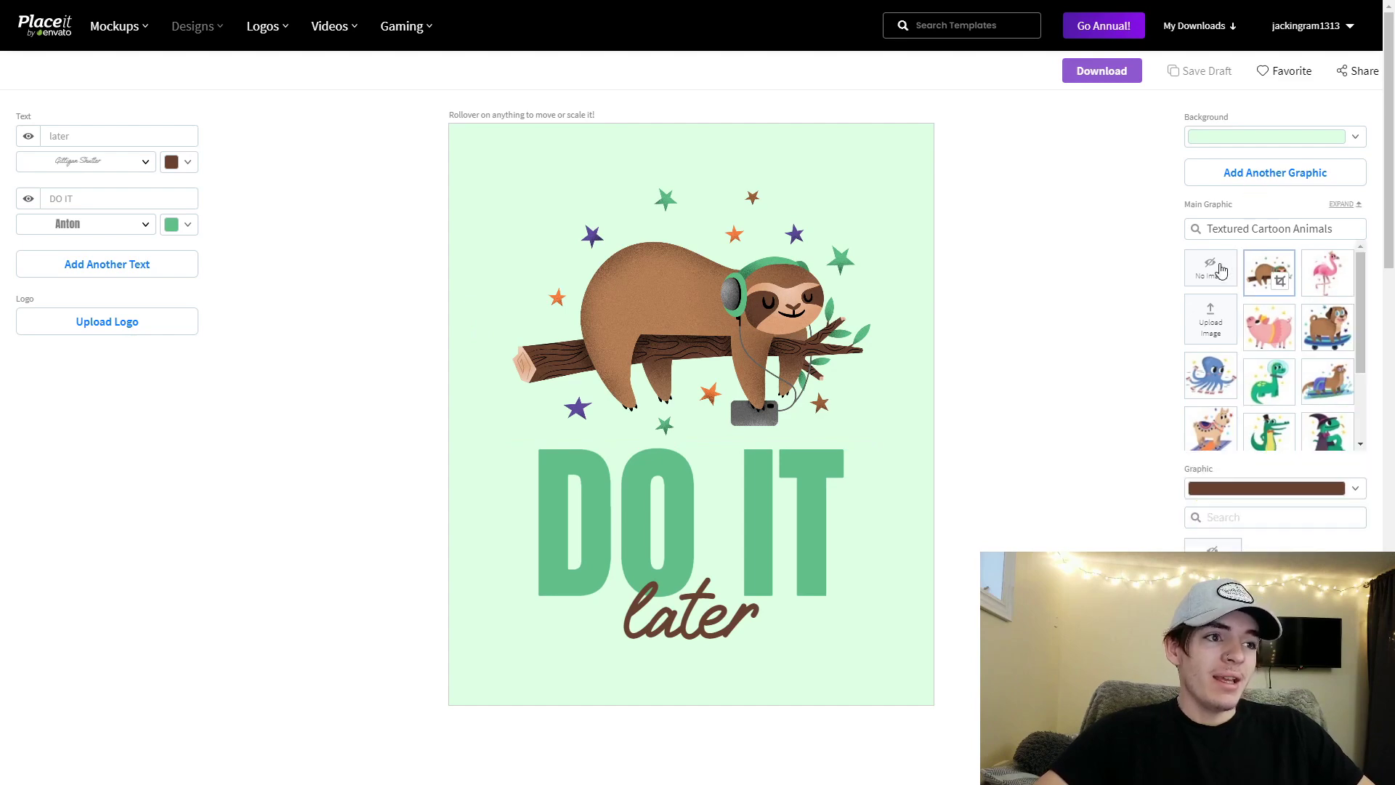
left_click(1252, 517)
type("s")
key("BackSpace")
type("dog")
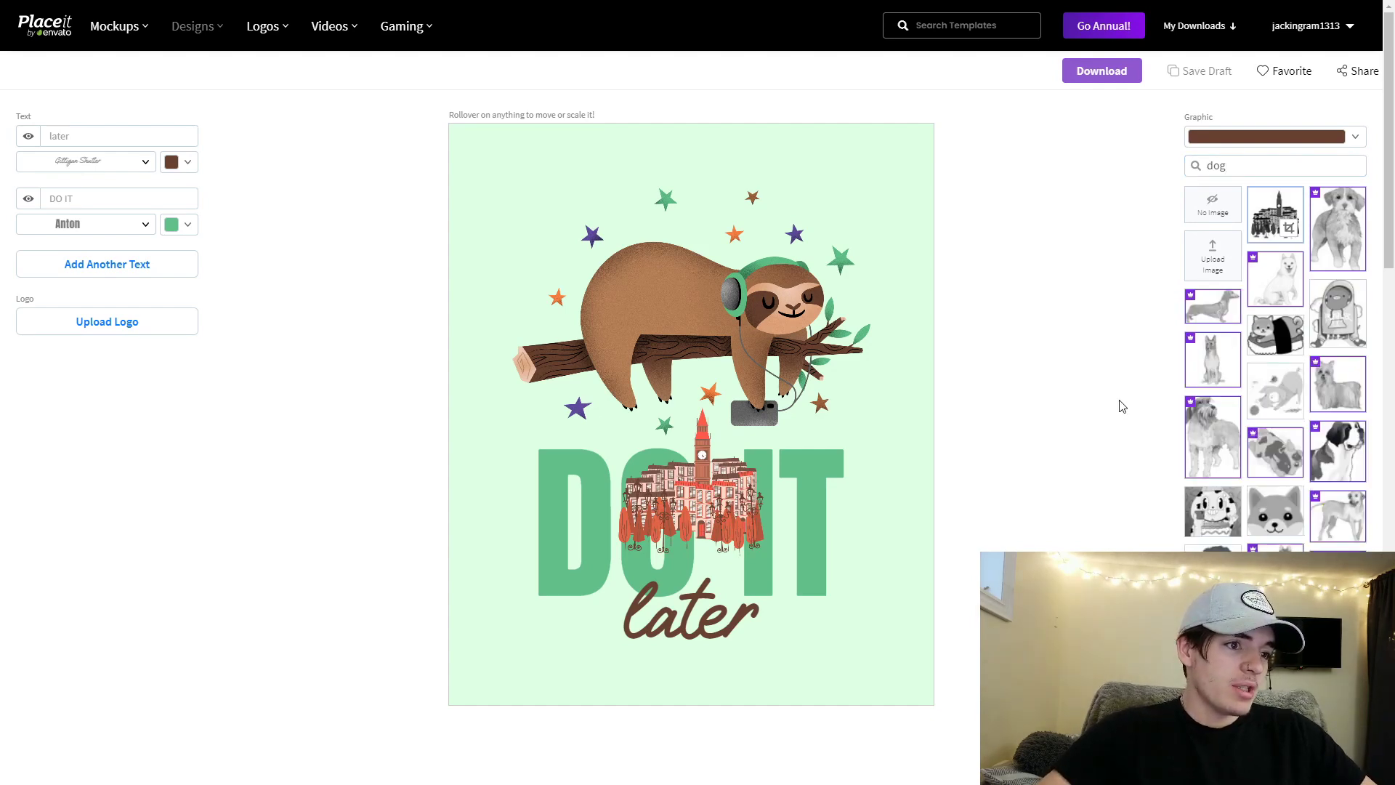
Step: Try the dachshund illustration as the second graphic and look through the other dog images
scroll(1145, 360, "down", 1)
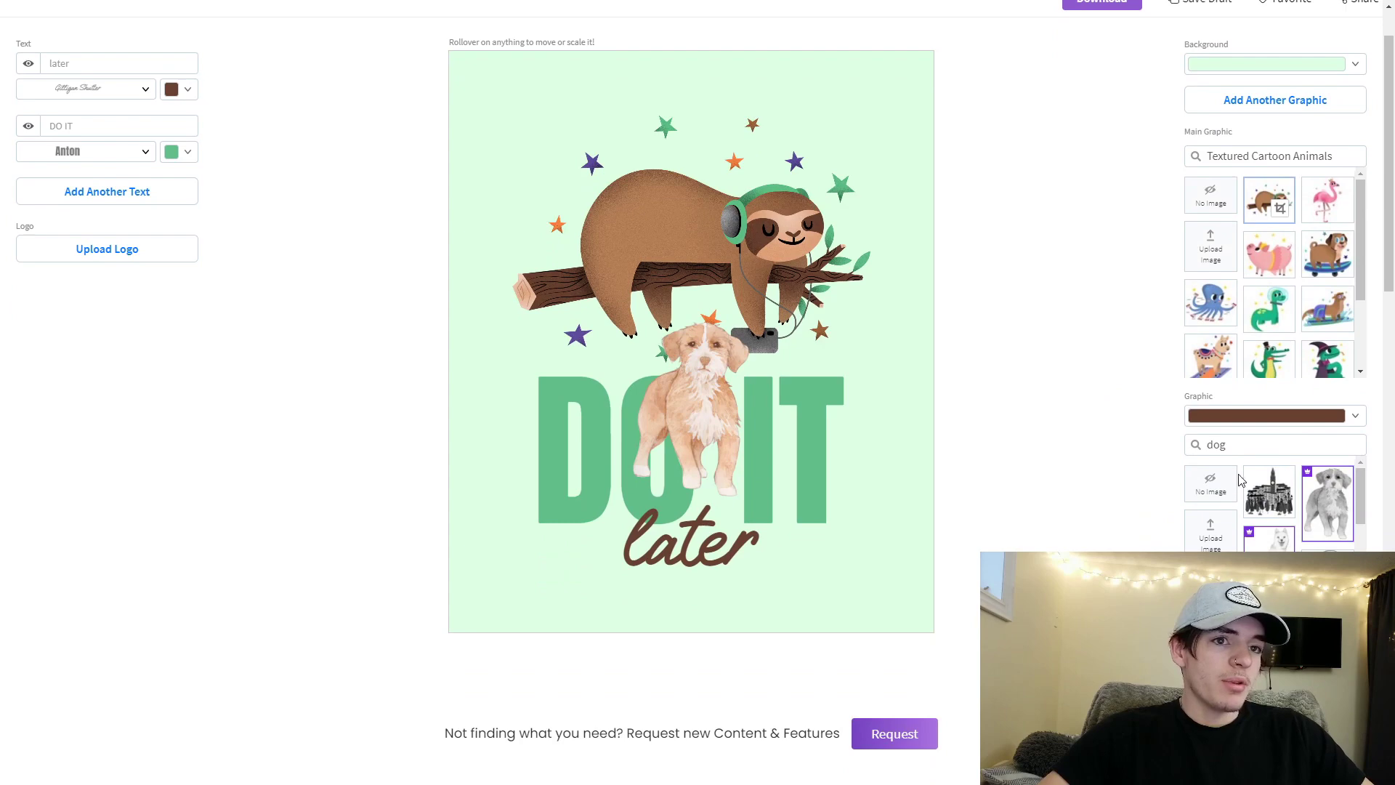
scroll(1053, 351, "down", 2)
scroll(1210, 363, "down", 1)
left_click(1210, 363)
scroll(1001, 392, "up", 2)
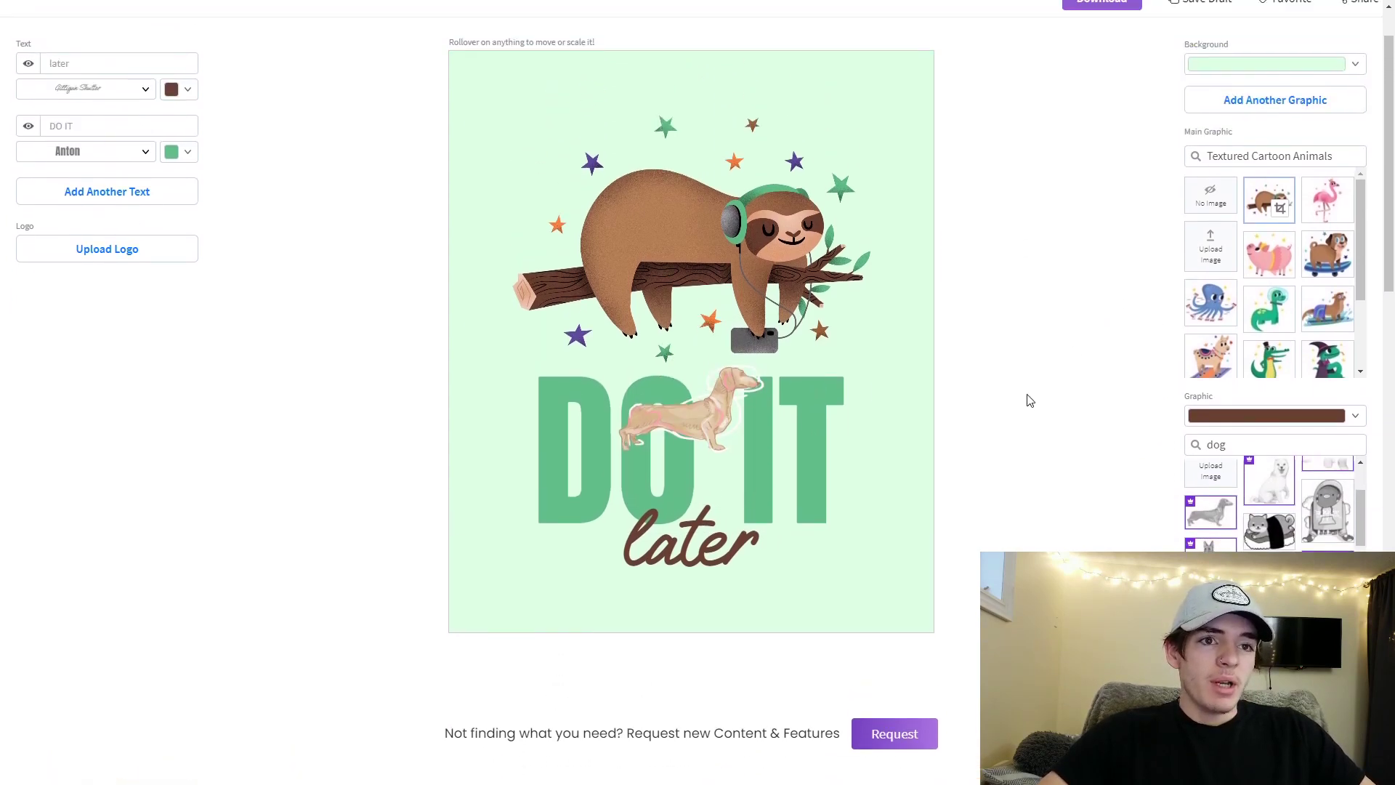
scroll(1155, 429, "down", 1)
scroll(1312, 470, "down", 3)
scroll(1350, 469, "down", 3)
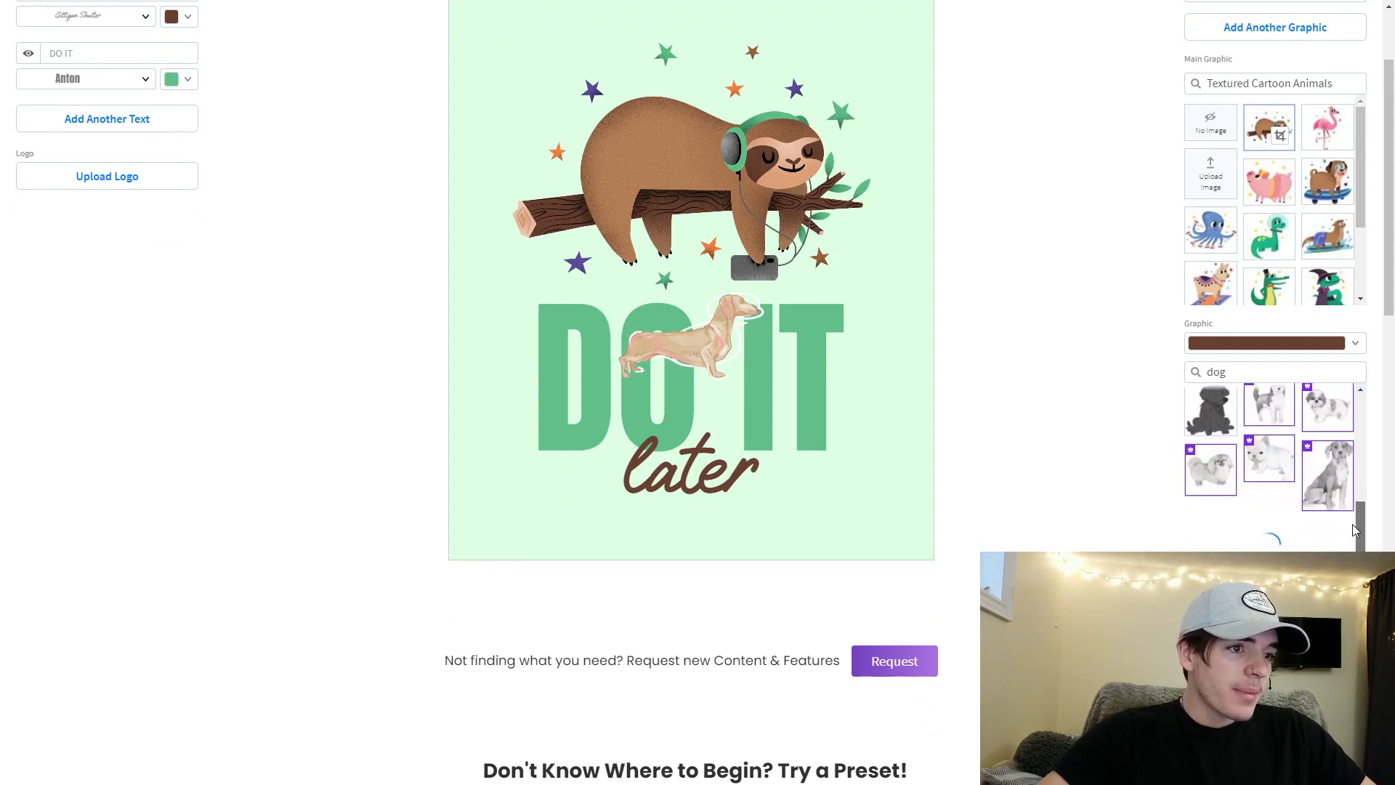
Step: Reuse the main graphic's "Textured Cartoon Animals" search for the second graphic and choose the dog on a skateboard
left_click_drag(1341, 83, 1143, 97)
key("ctrl+c")
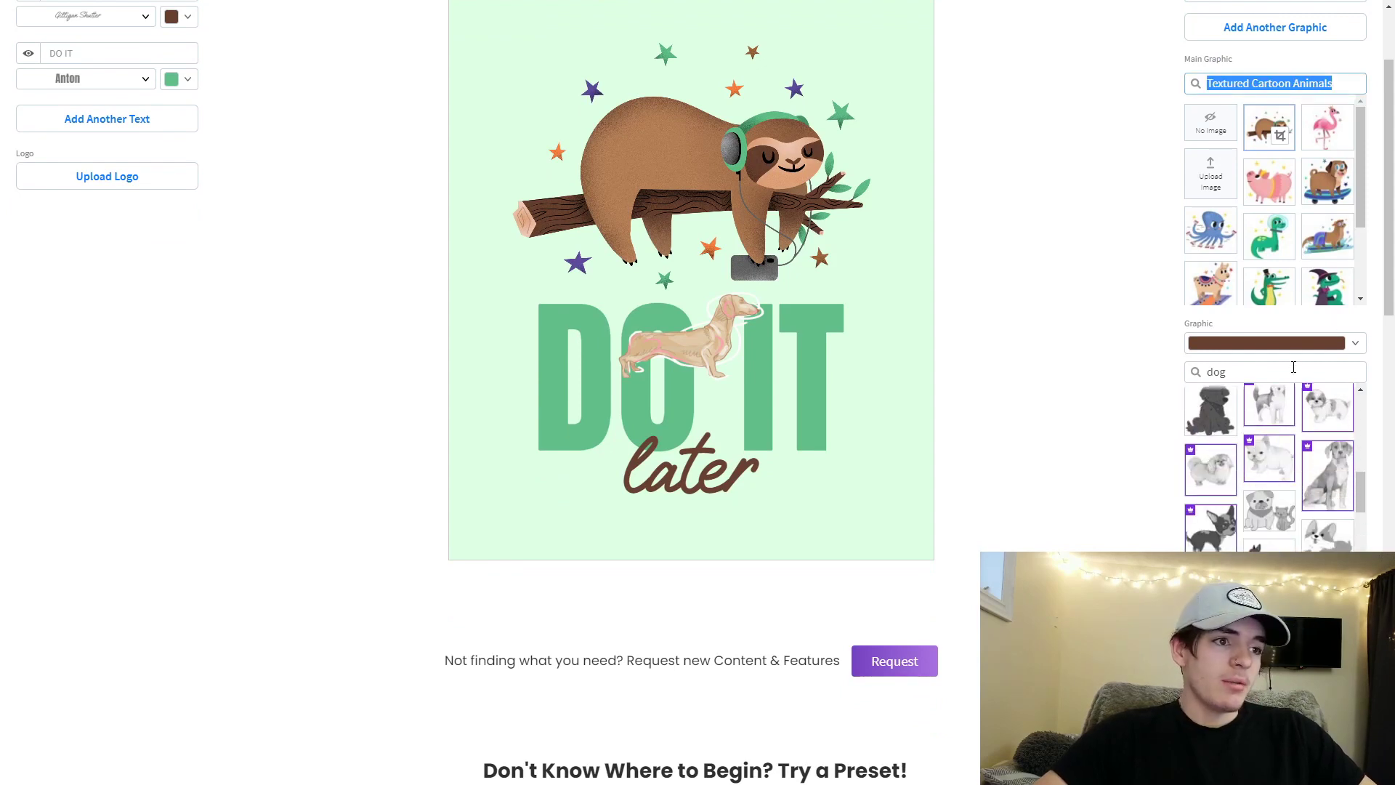
left_click_drag(1293, 369, 1167, 374)
key("ctrl+v")
key("Return")
scroll(1143, 375, "up", 1)
left_click(1214, 241)
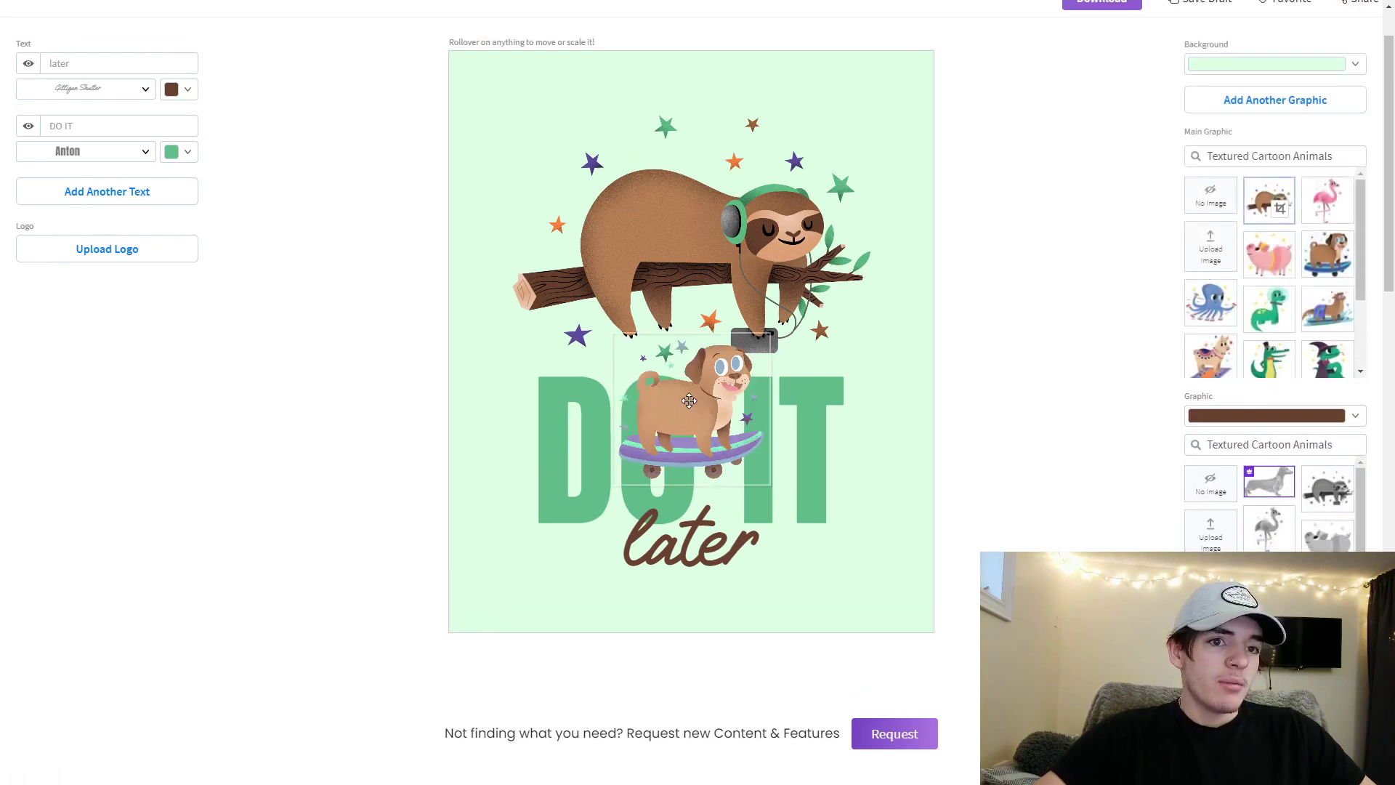
Step: Shrink the sloth graphic to about half size, tilt it counterclockwise and place it in the upper left of the design
left_click(736, 256)
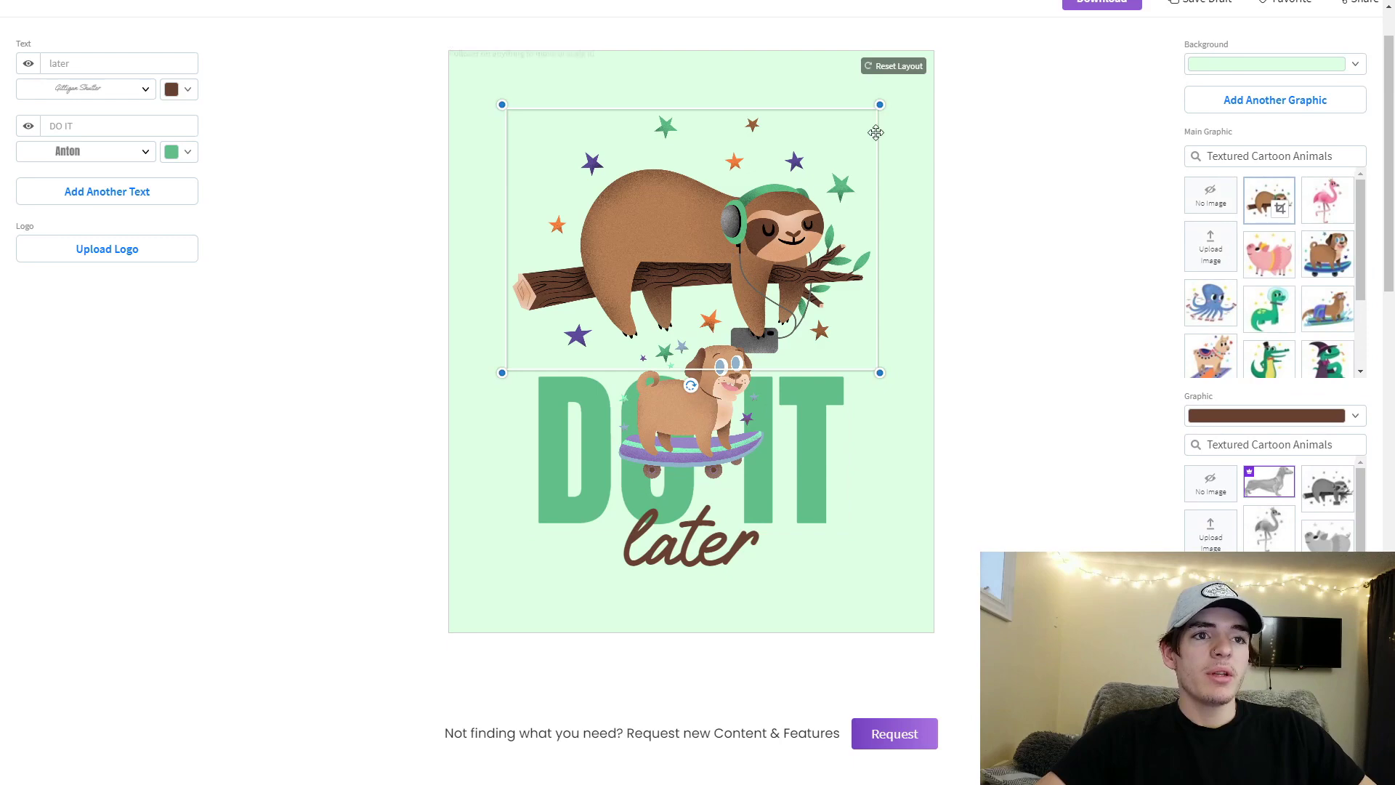
left_click_drag(879, 103, 702, 193)
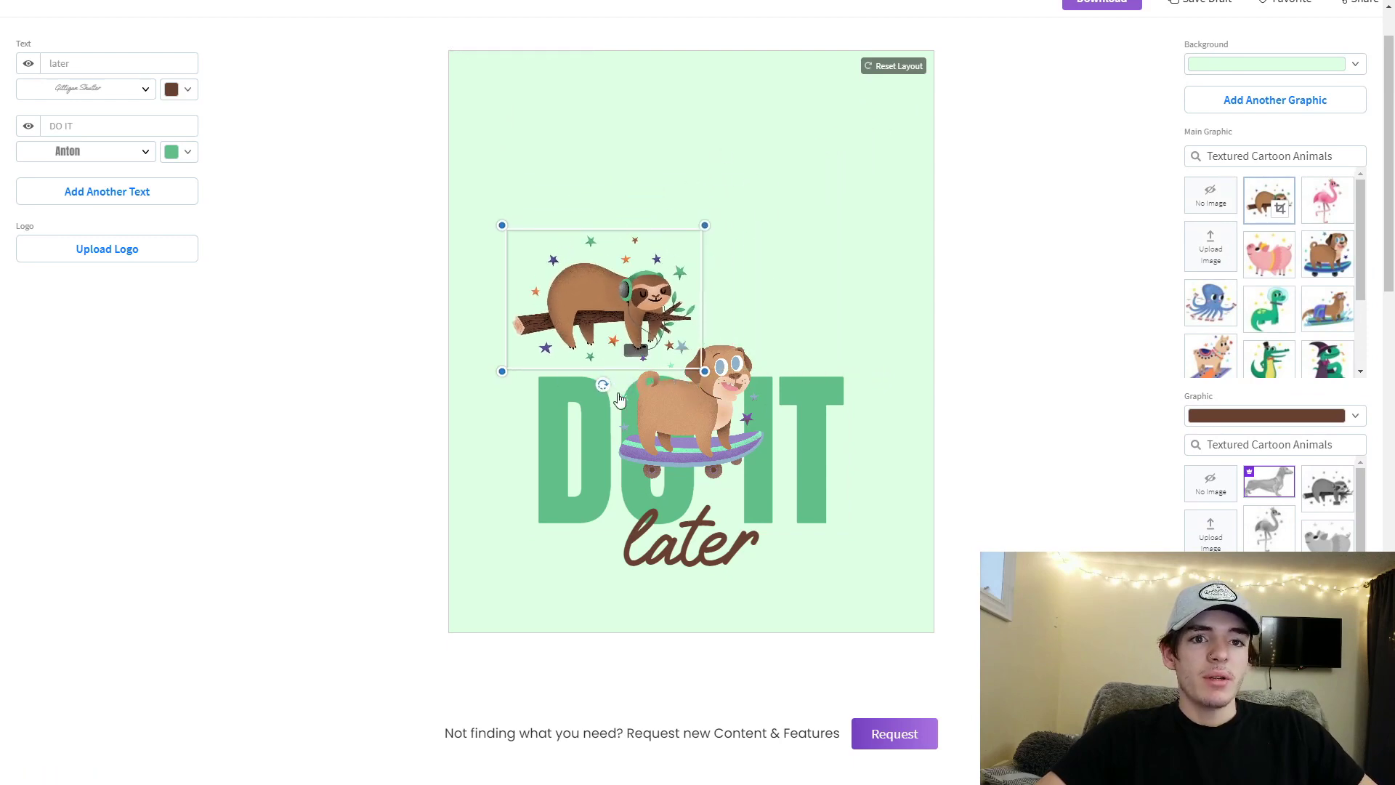
left_click_drag(602, 386, 640, 380)
left_click_drag(628, 339, 621, 249)
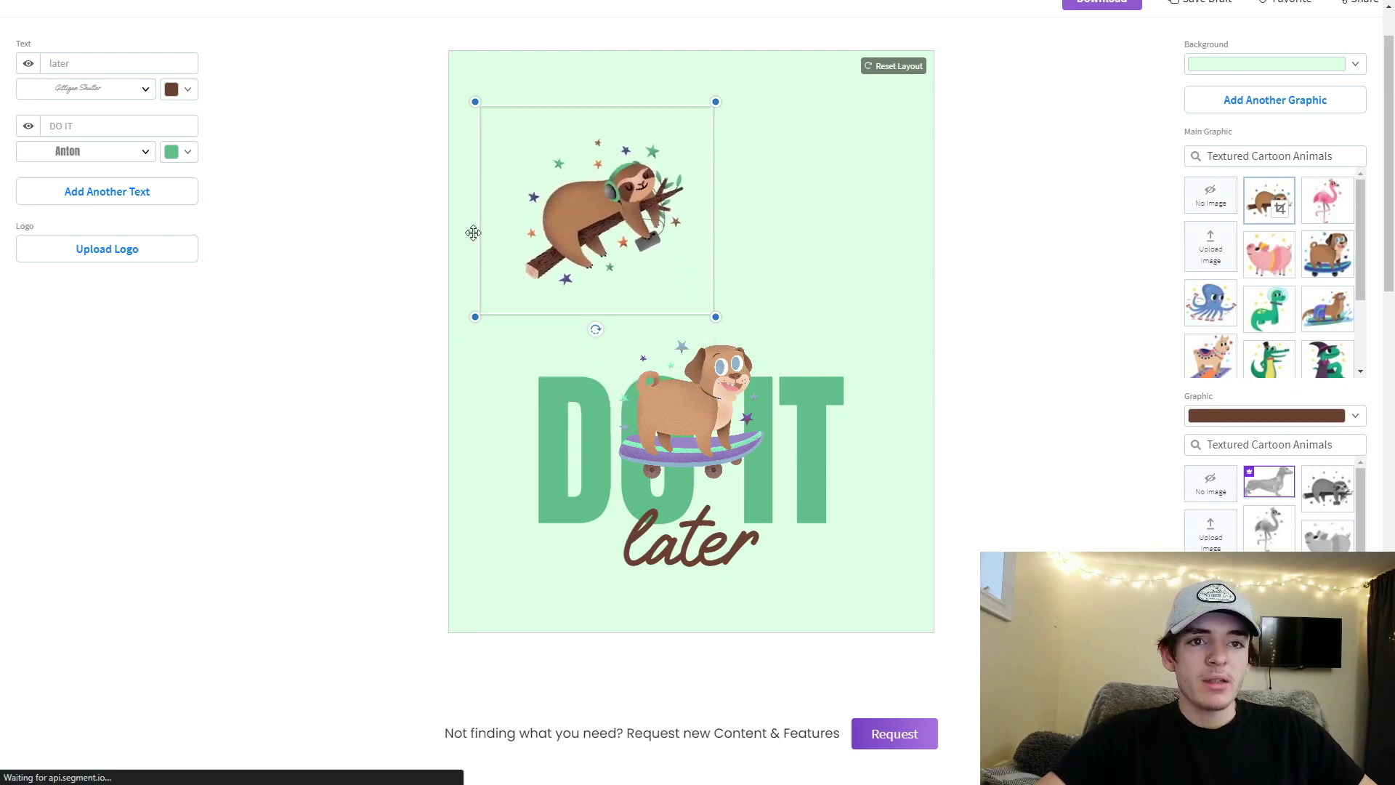
Step: Replace the "later" text with "EASILY DISTRACTED"
left_click(110, 65)
type("EA")
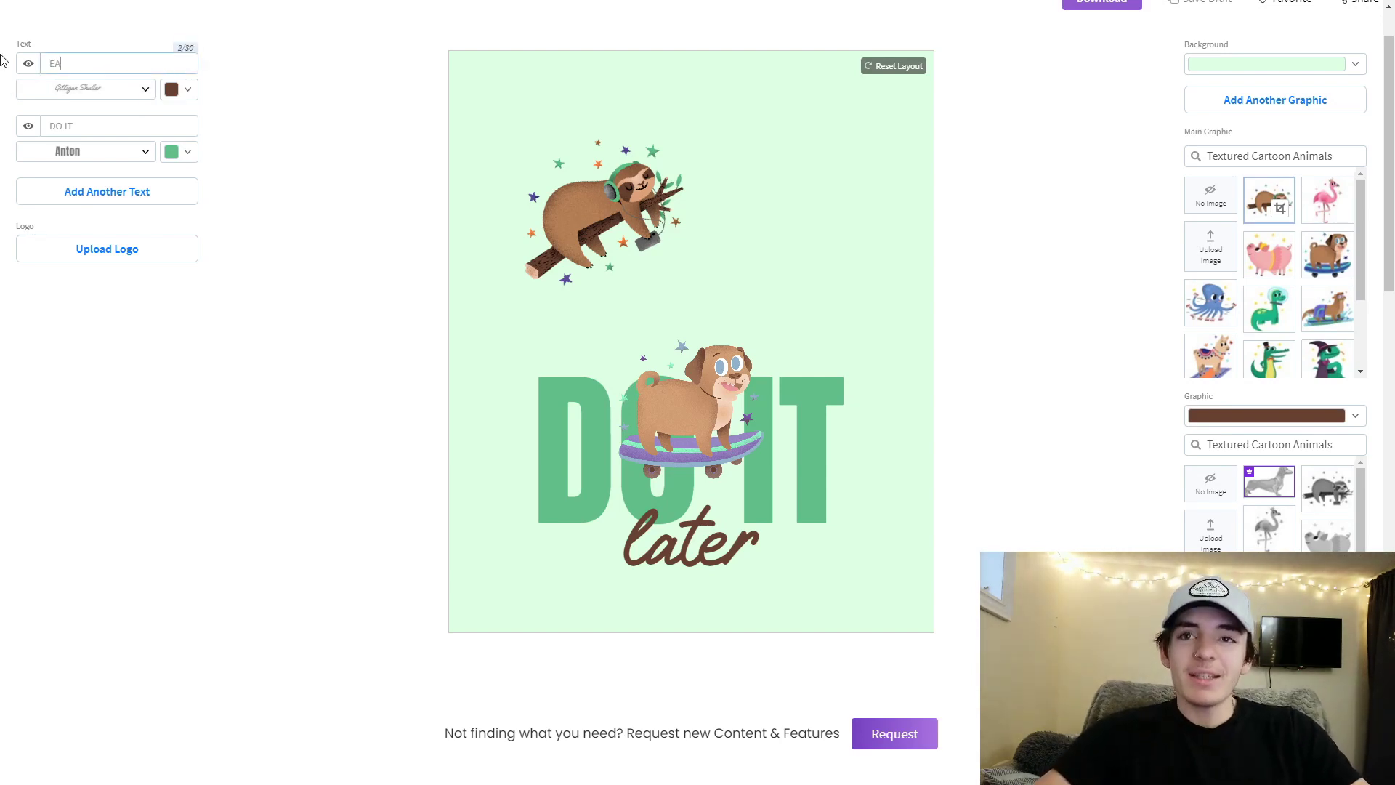
type("S")
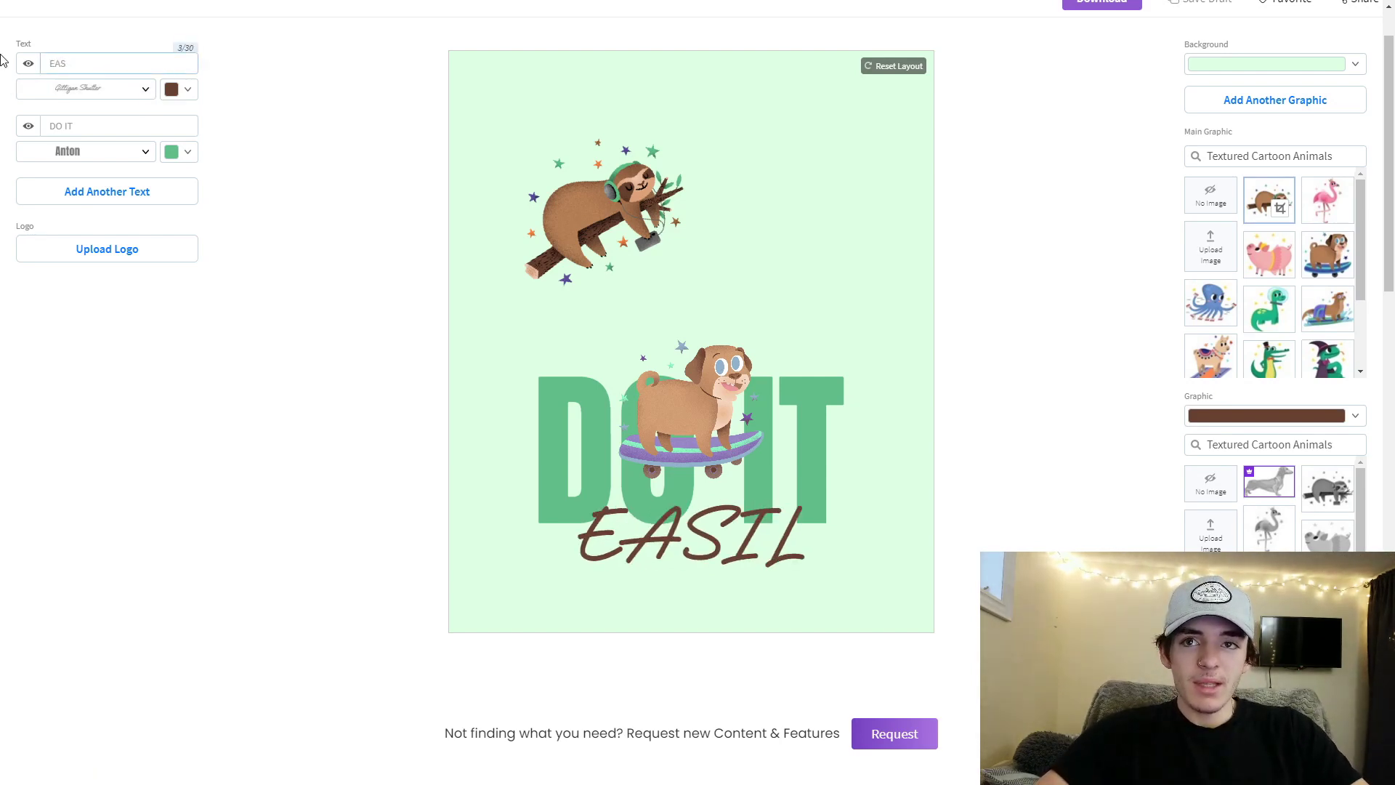
type("ILILY DISTRACTED")
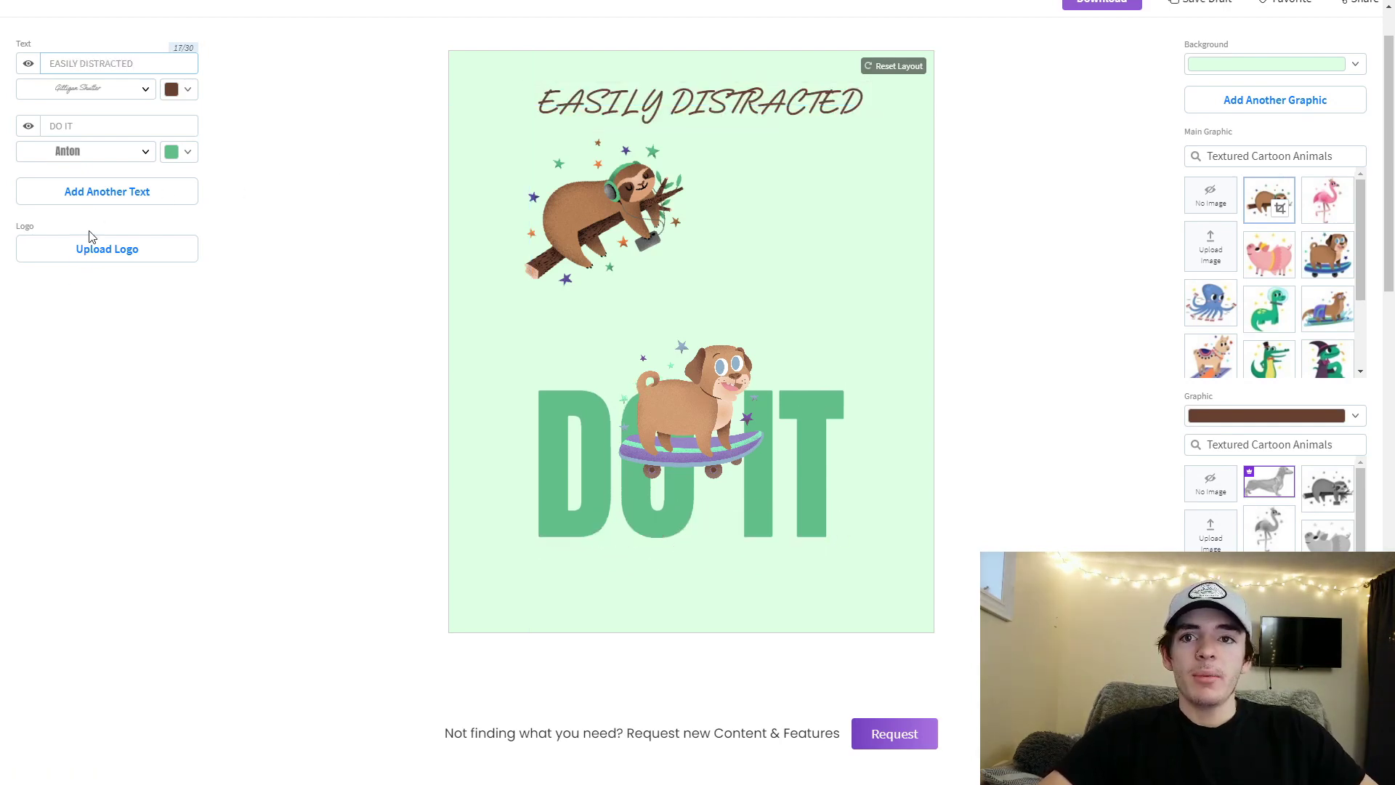
Step: Add another text reading "BY" and make its text background transparent
left_click(99, 200)
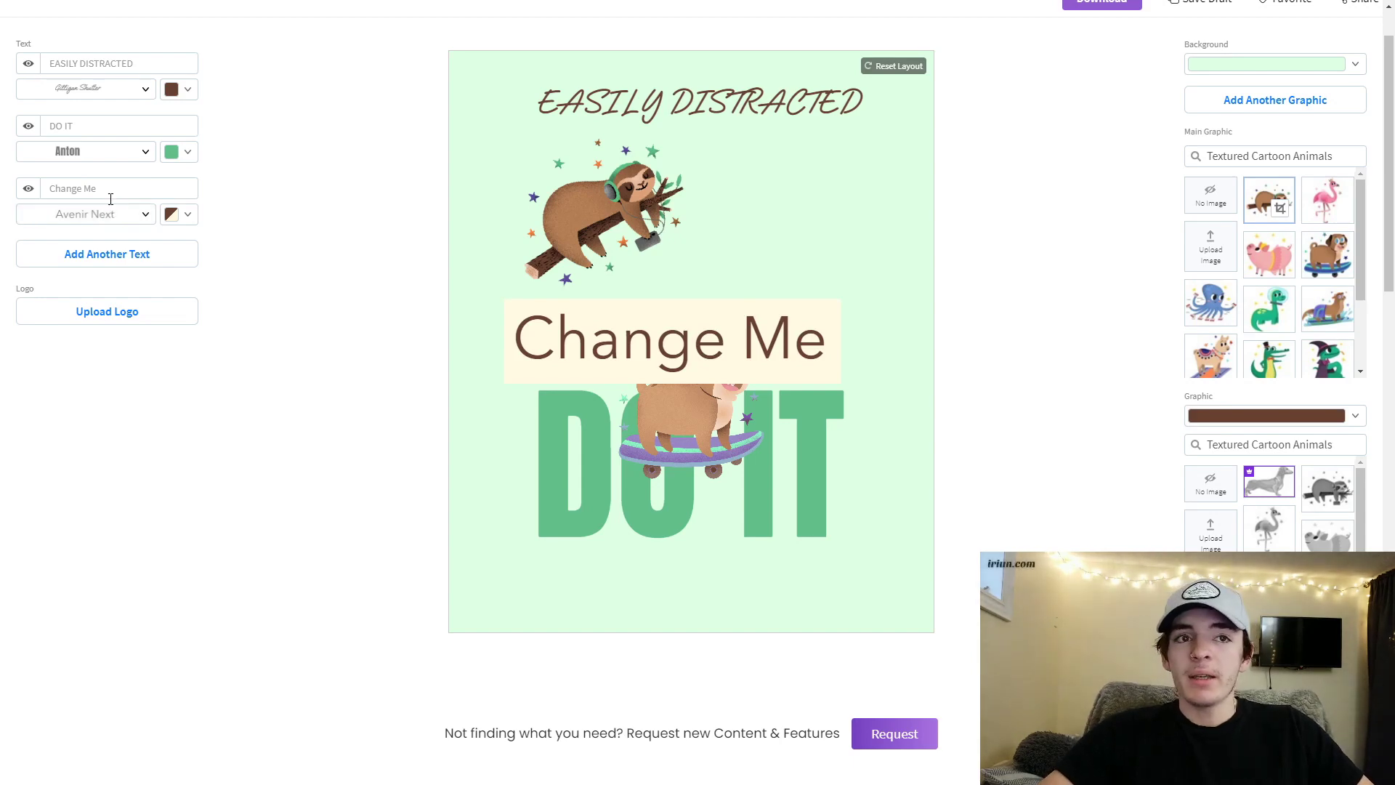
triple_click(62, 188)
type("BY")
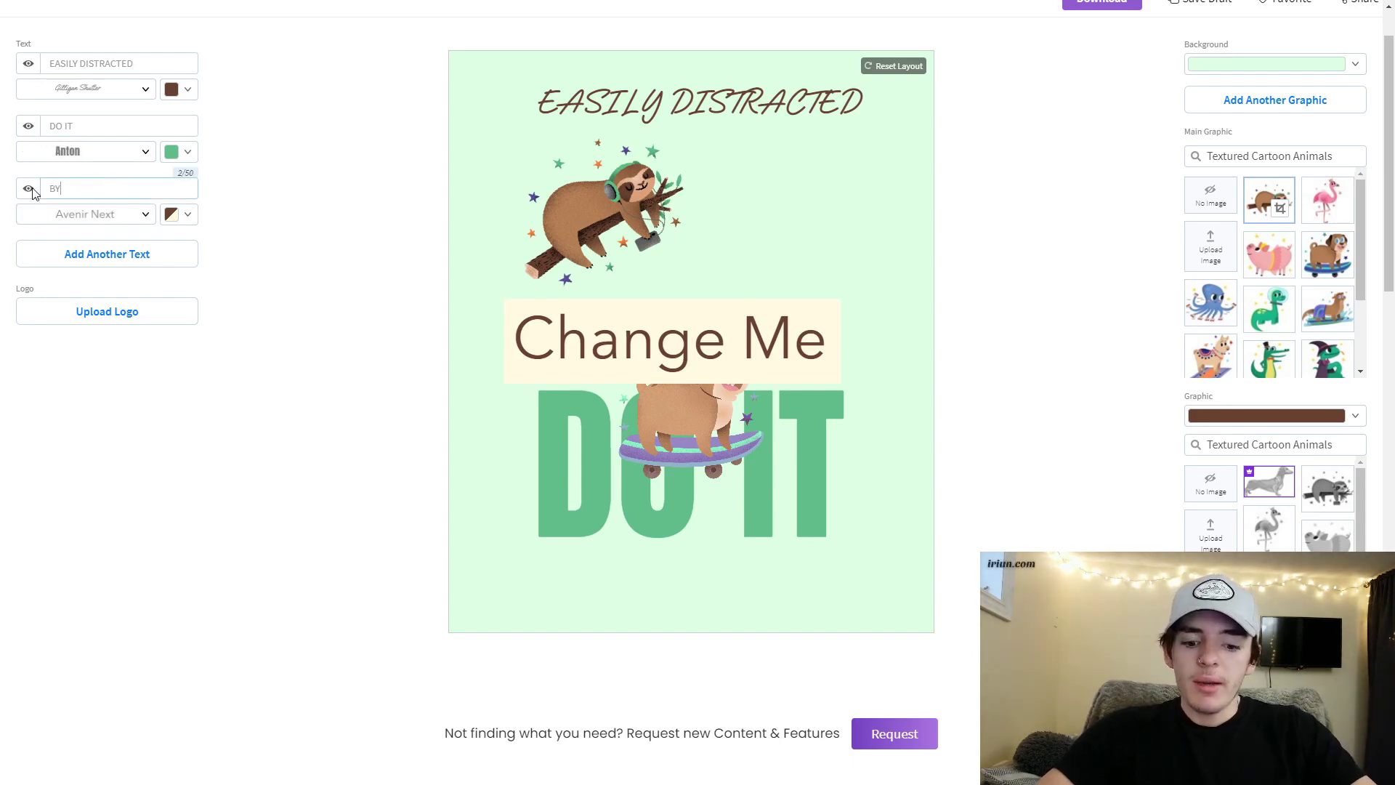
left_click(187, 216)
left_click(178, 233)
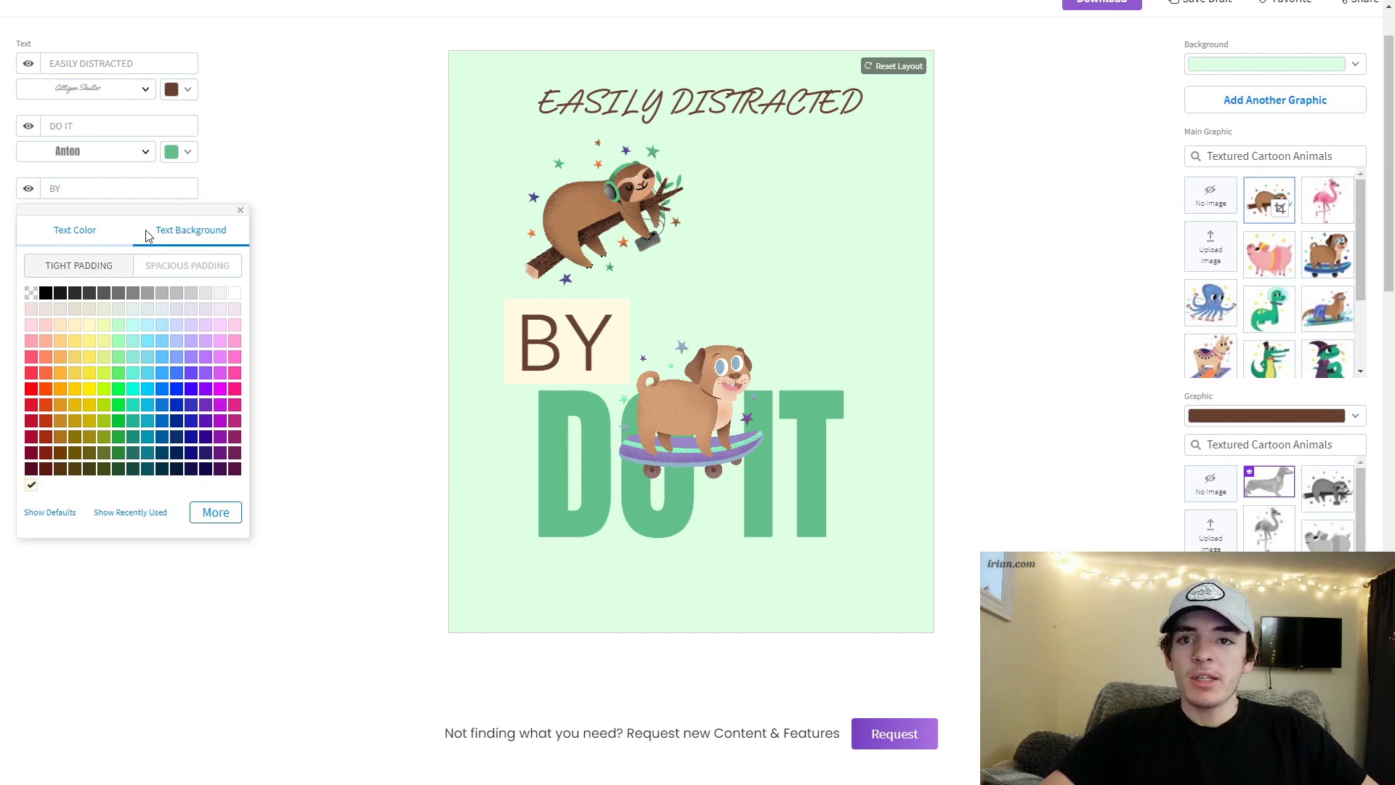
left_click(31, 293)
left_click(70, 237)
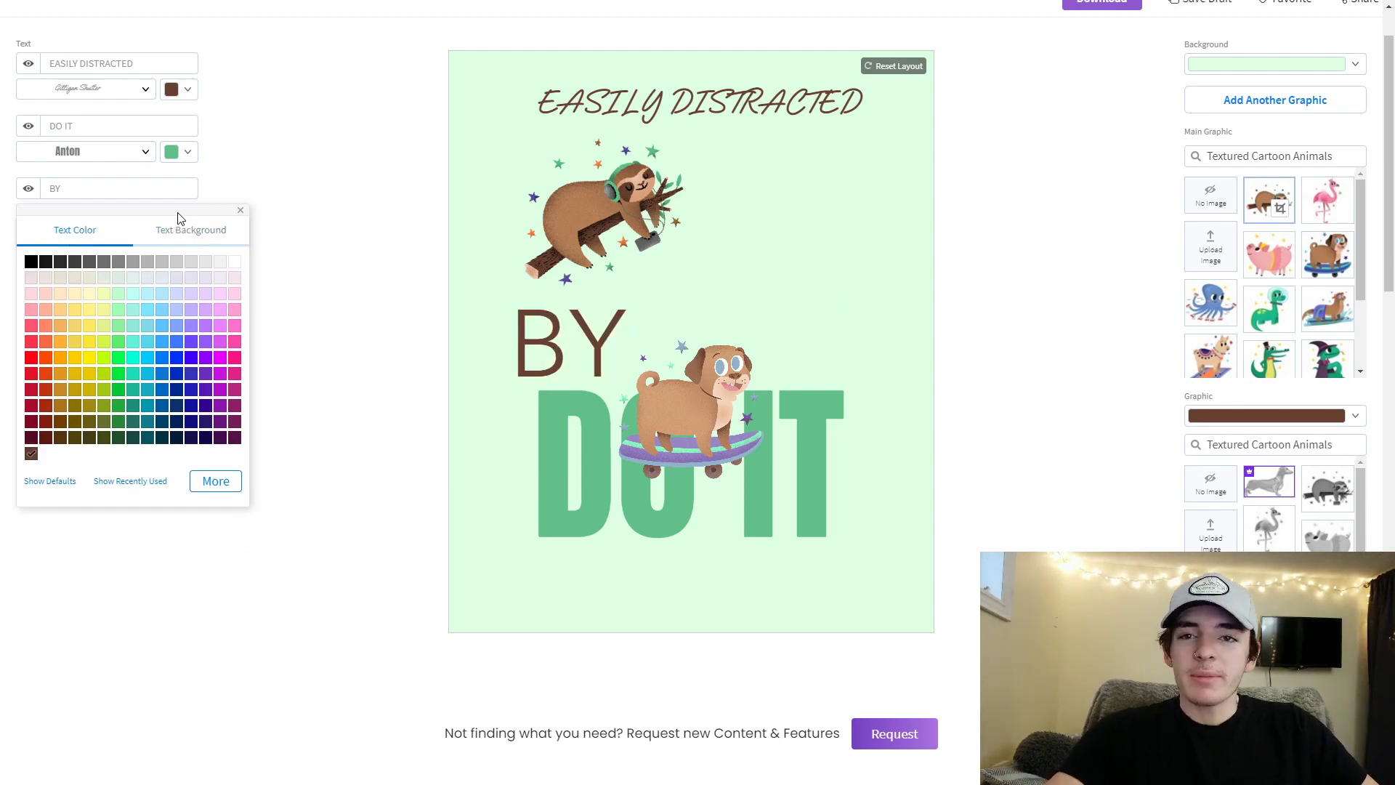
left_click(309, 220)
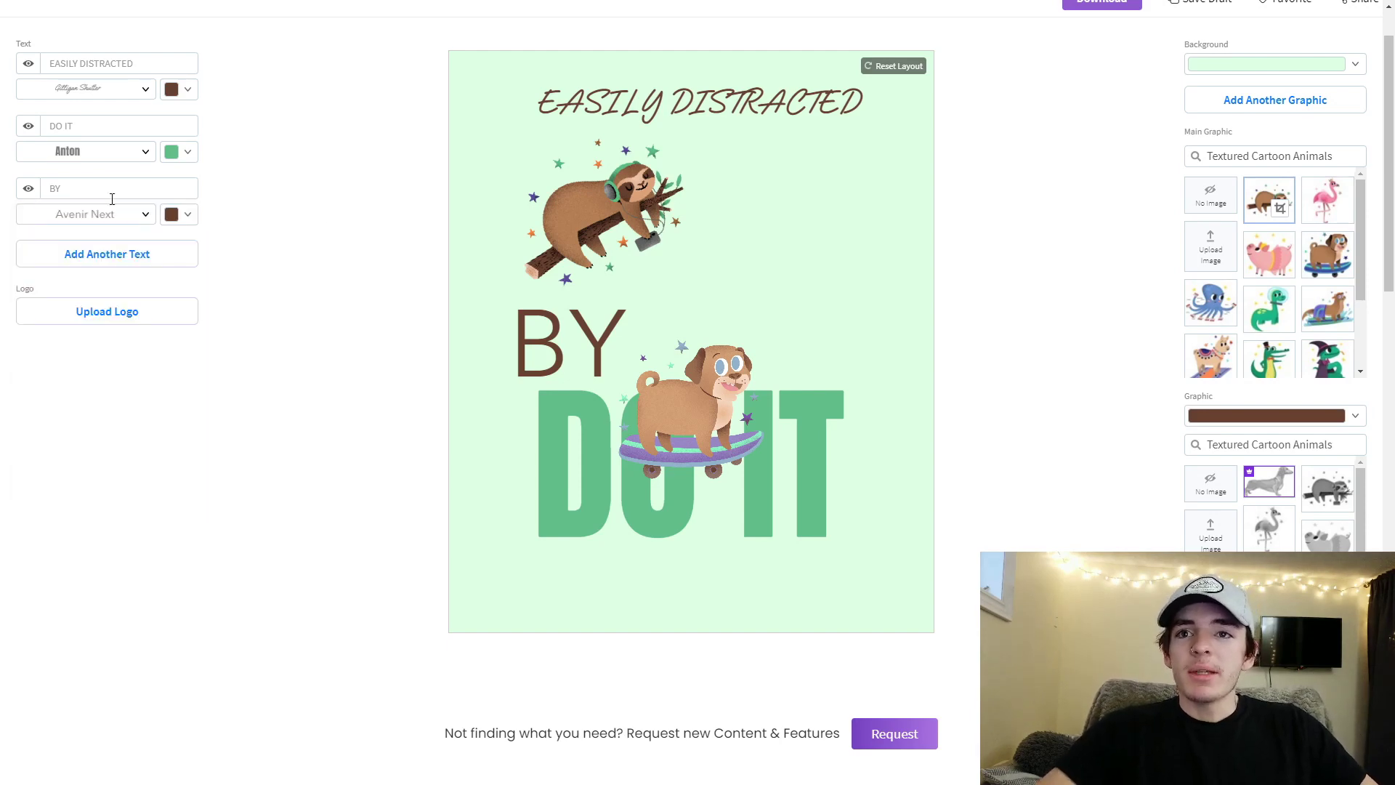
Step: Set the "BY" text to the Anton font and move it directly beneath "EASILY DISTRACTED"
left_click(85, 214)
left_click(69, 342)
left_click_drag(545, 356, 683, 182)
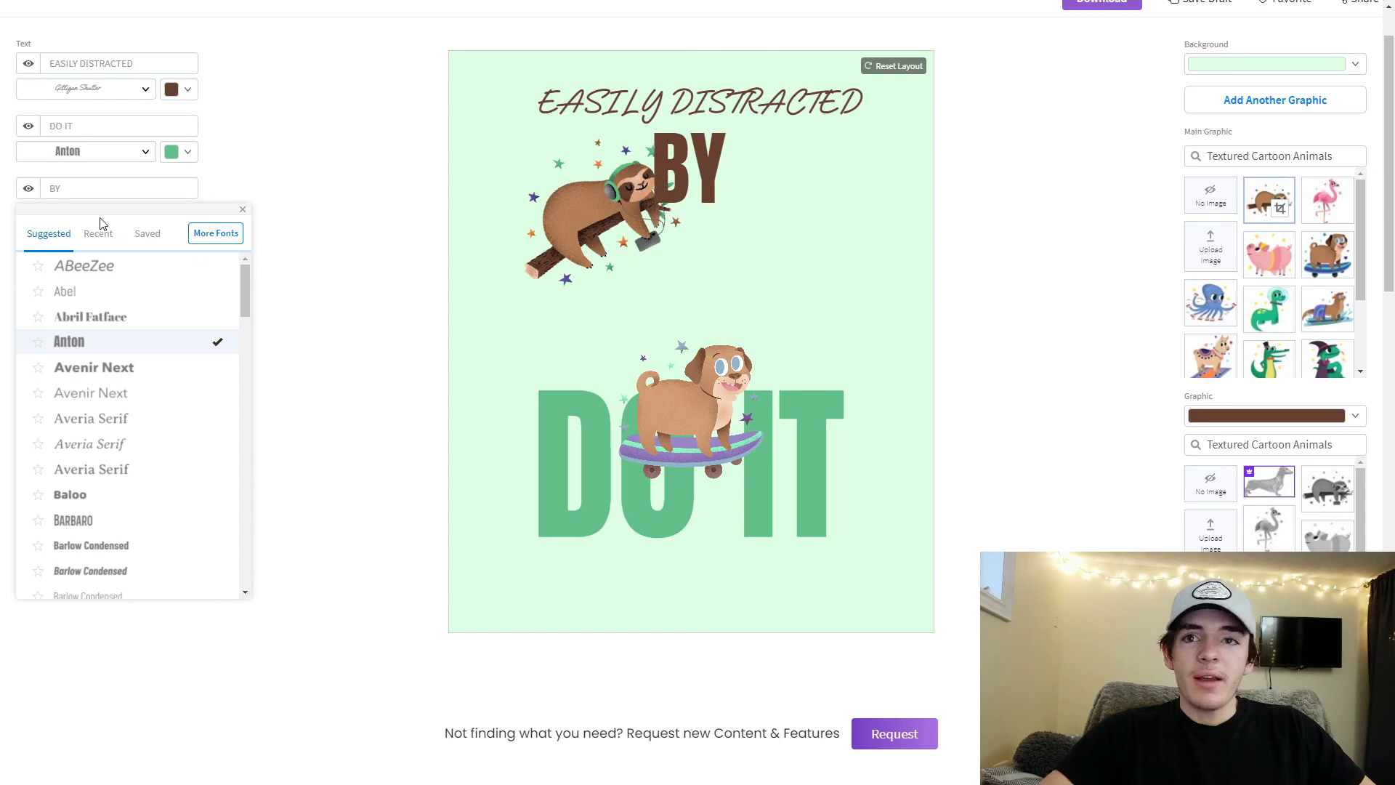
Step: Try the Asking Mind, Backer Town and Black Spirit fonts on the "EASILY DISTRACTED" text
left_click(114, 106)
left_click(113, 96)
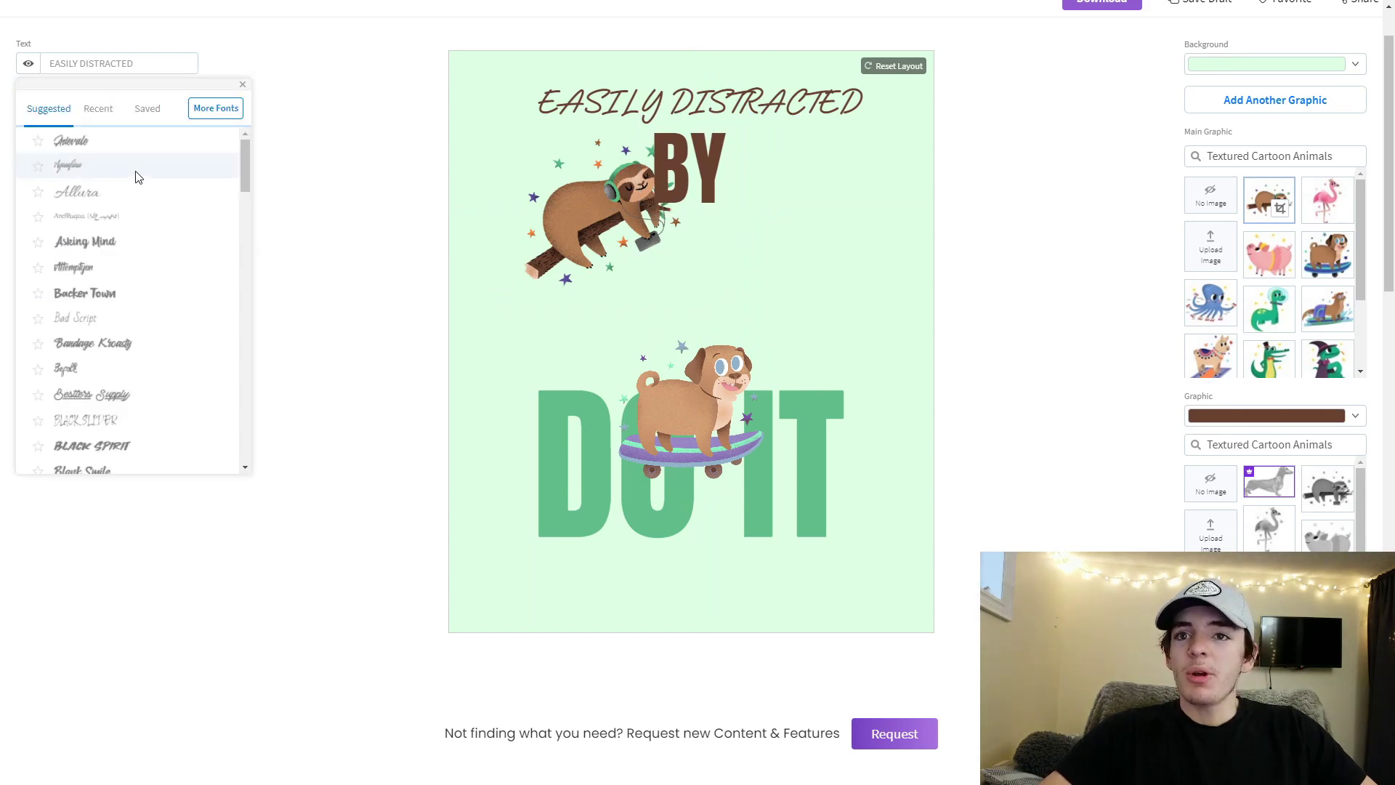
left_click(110, 237)
left_click(105, 295)
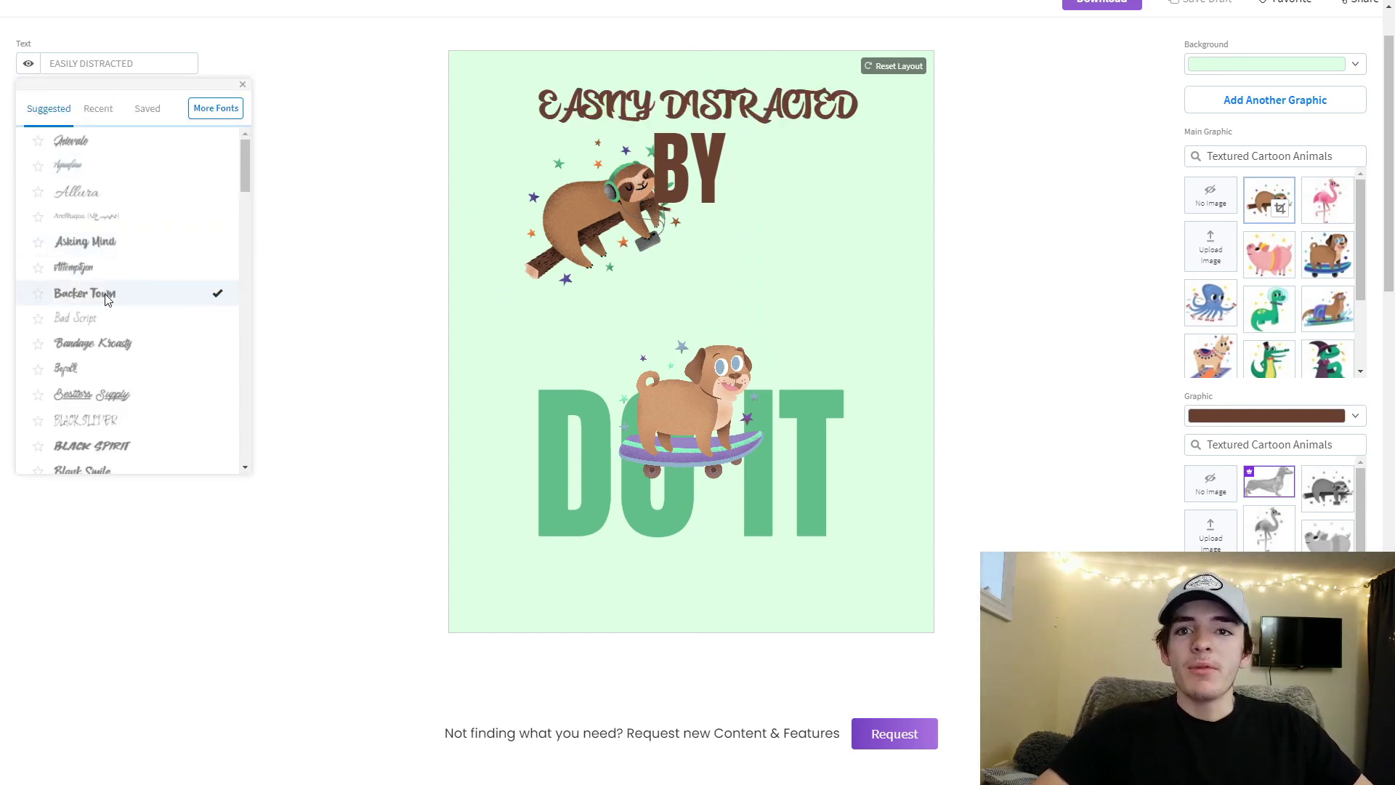
scroll(105, 298, "down", 4)
left_click(121, 302)
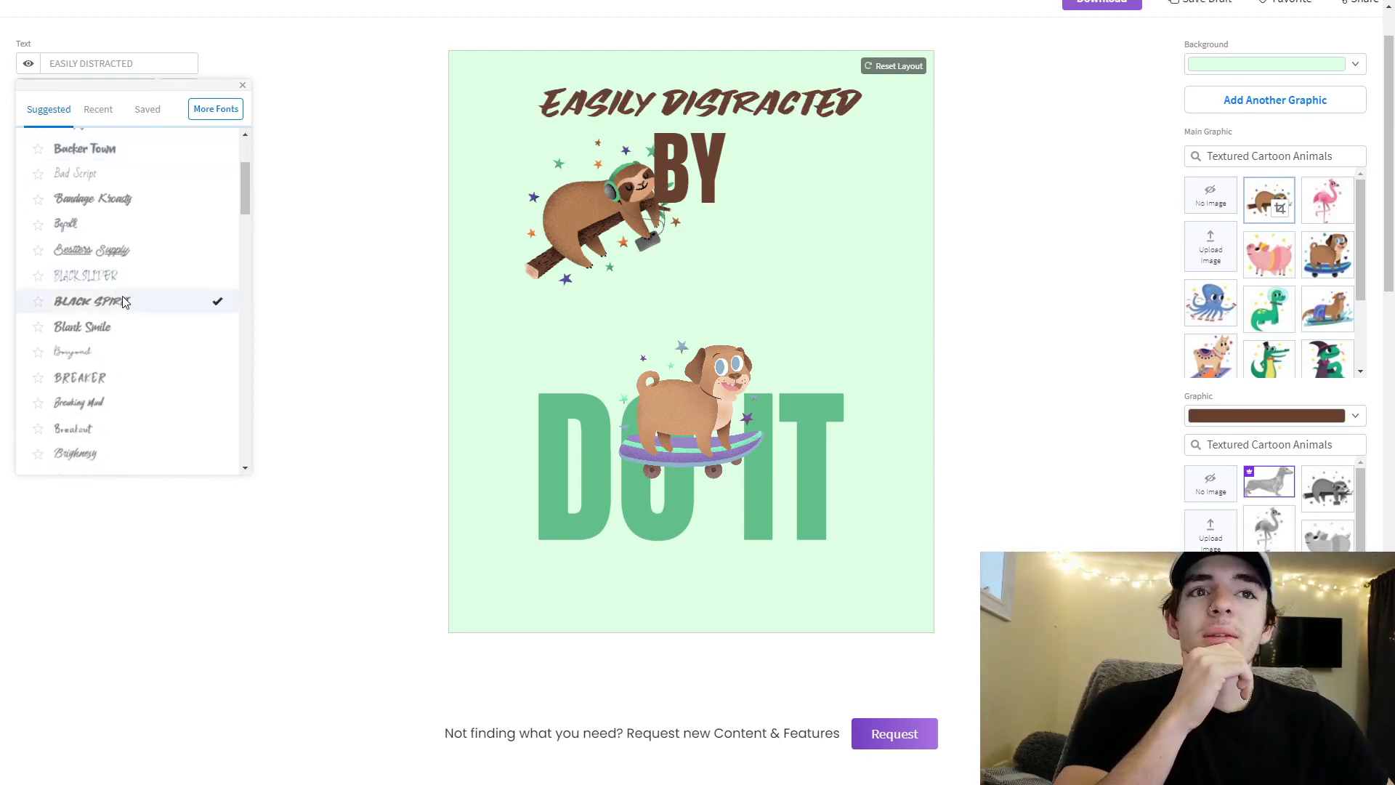
scroll(122, 295, "down", 8)
scroll(113, 300, "down", 4)
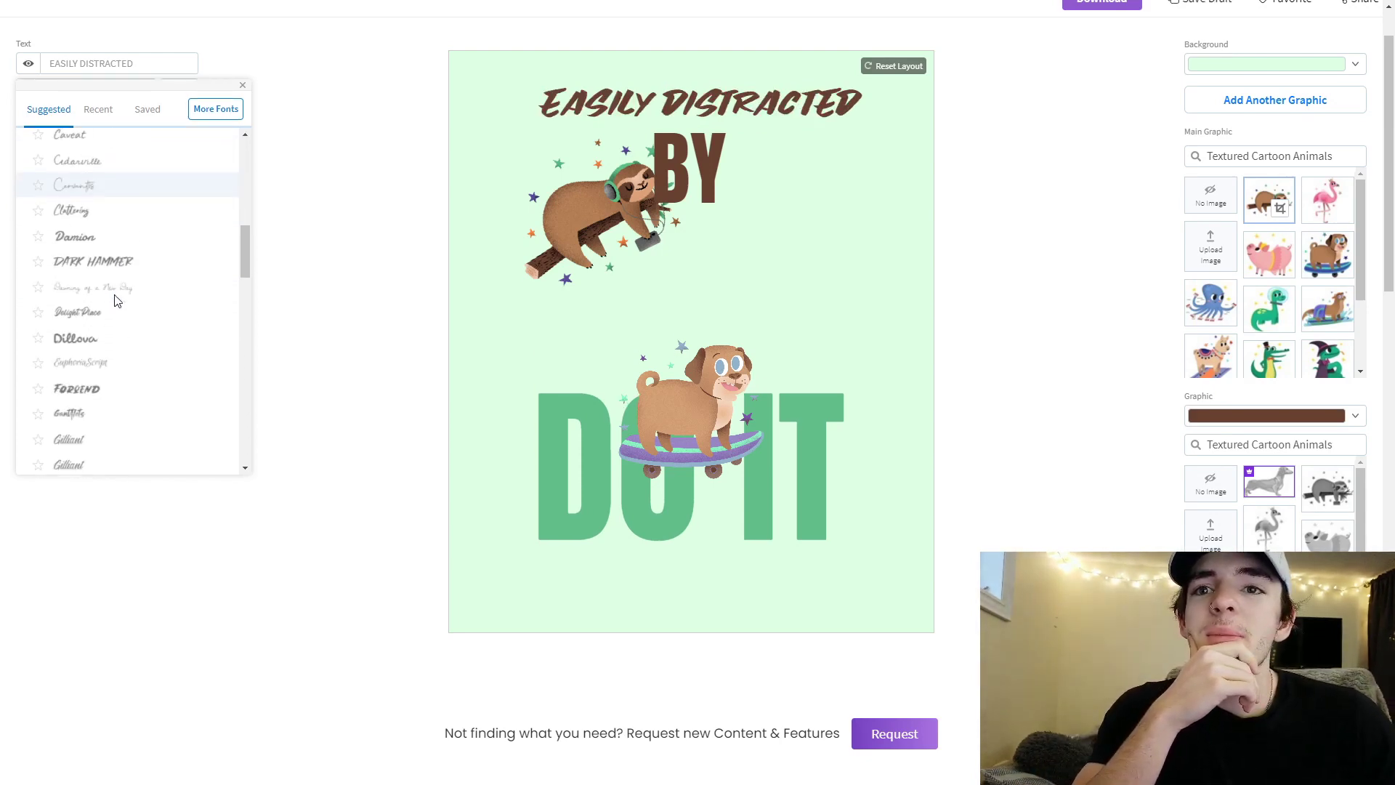
Step: Set "EASILY DISTRACTED" to the Anton font, then enlarge it across the top of the design with a slight upward tilt
left_click(98, 109)
left_click_drag(770, 100, 771, 100)
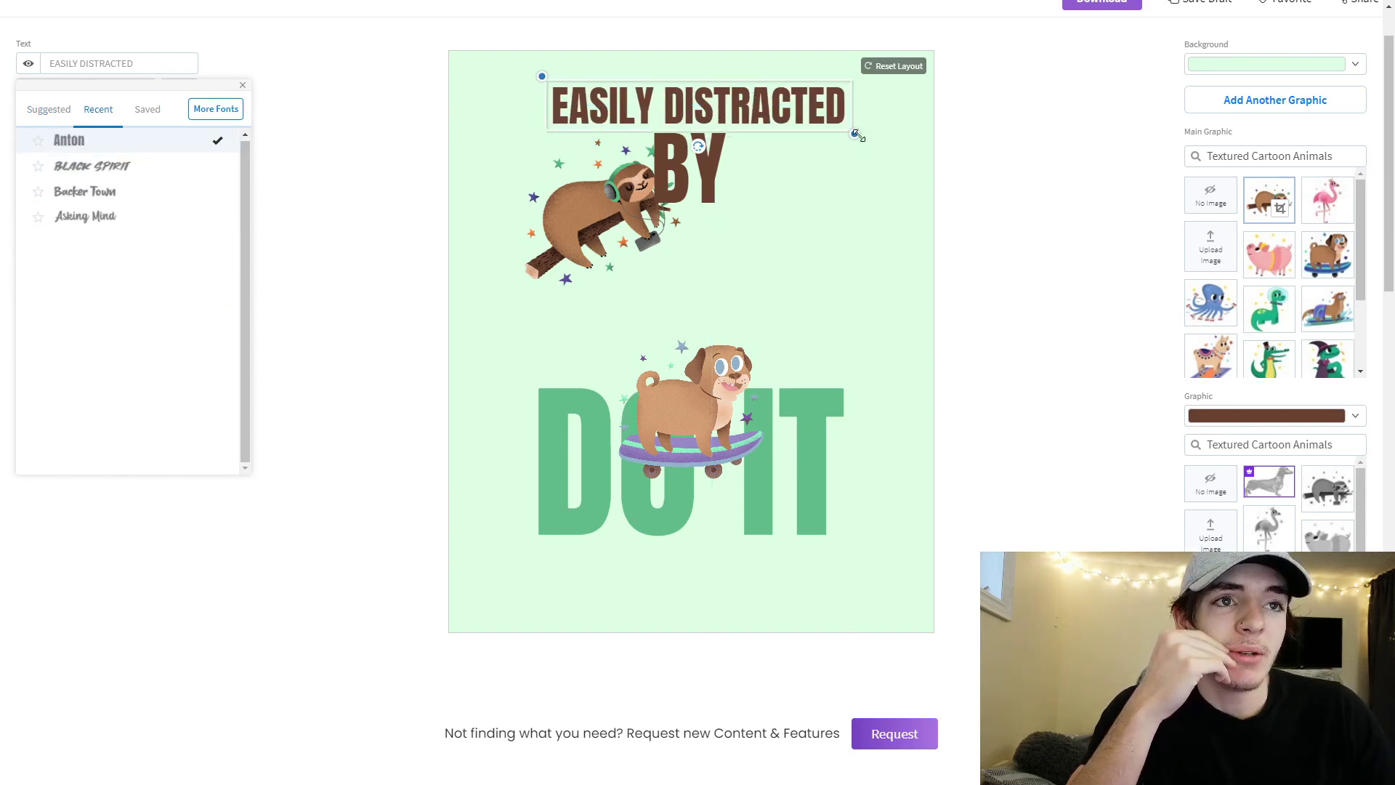
left_click_drag(857, 135, 918, 165)
mouse_move(728, 153)
left_mouse_down()
mouse_move(697, 157)
mouse_move(763, 131)
mouse_move(752, 176)
mouse_move(701, 185)
mouse_move(799, 178)
mouse_move(723, 178)
left_mouse_up()
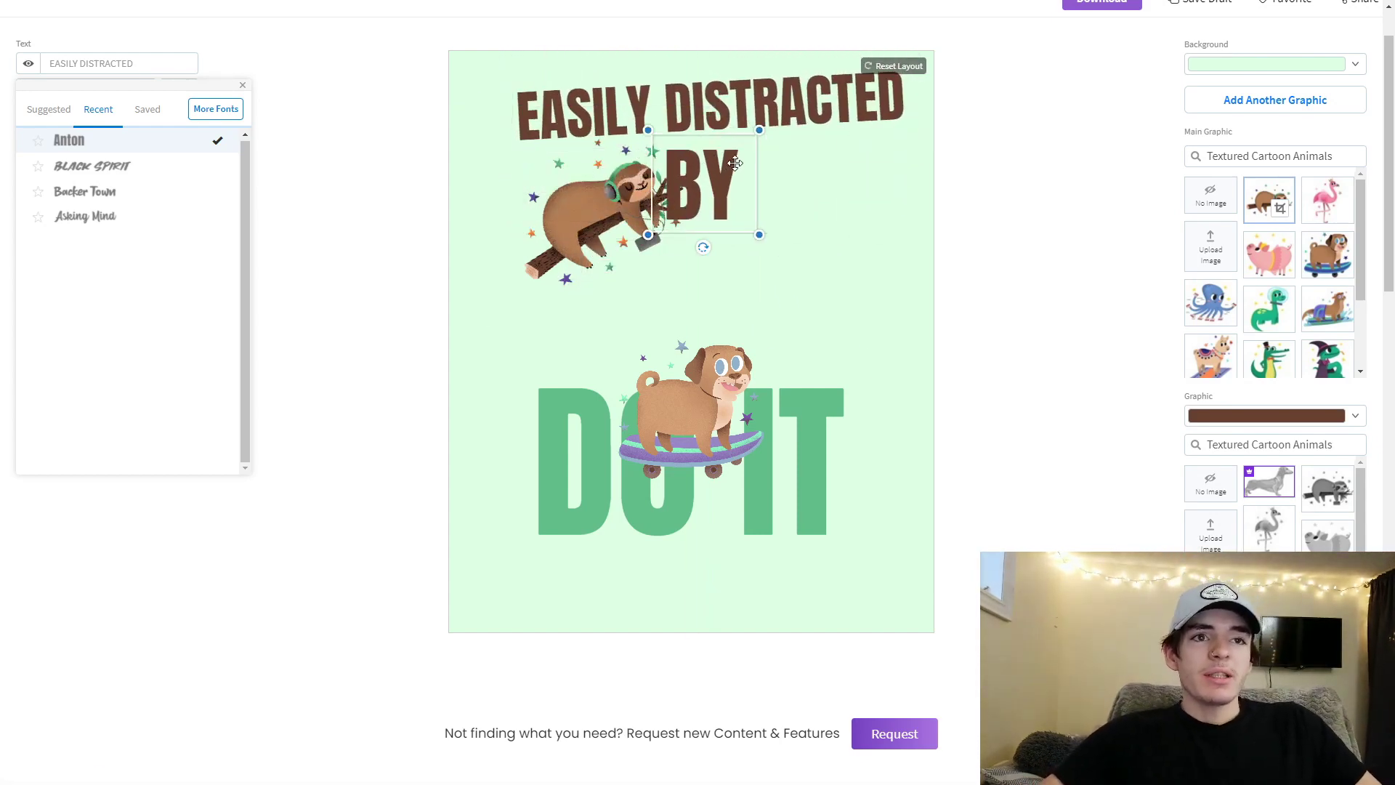
left_click_drag(726, 116, 729, 127)
left_click_drag(908, 158, 931, 163)
Step: Place the "BY" text beneath the start of "EASILY DISTRACTED", tilted to match it
left_click_drag(809, 133, 592, 165)
left_click_drag(545, 258, 549, 256)
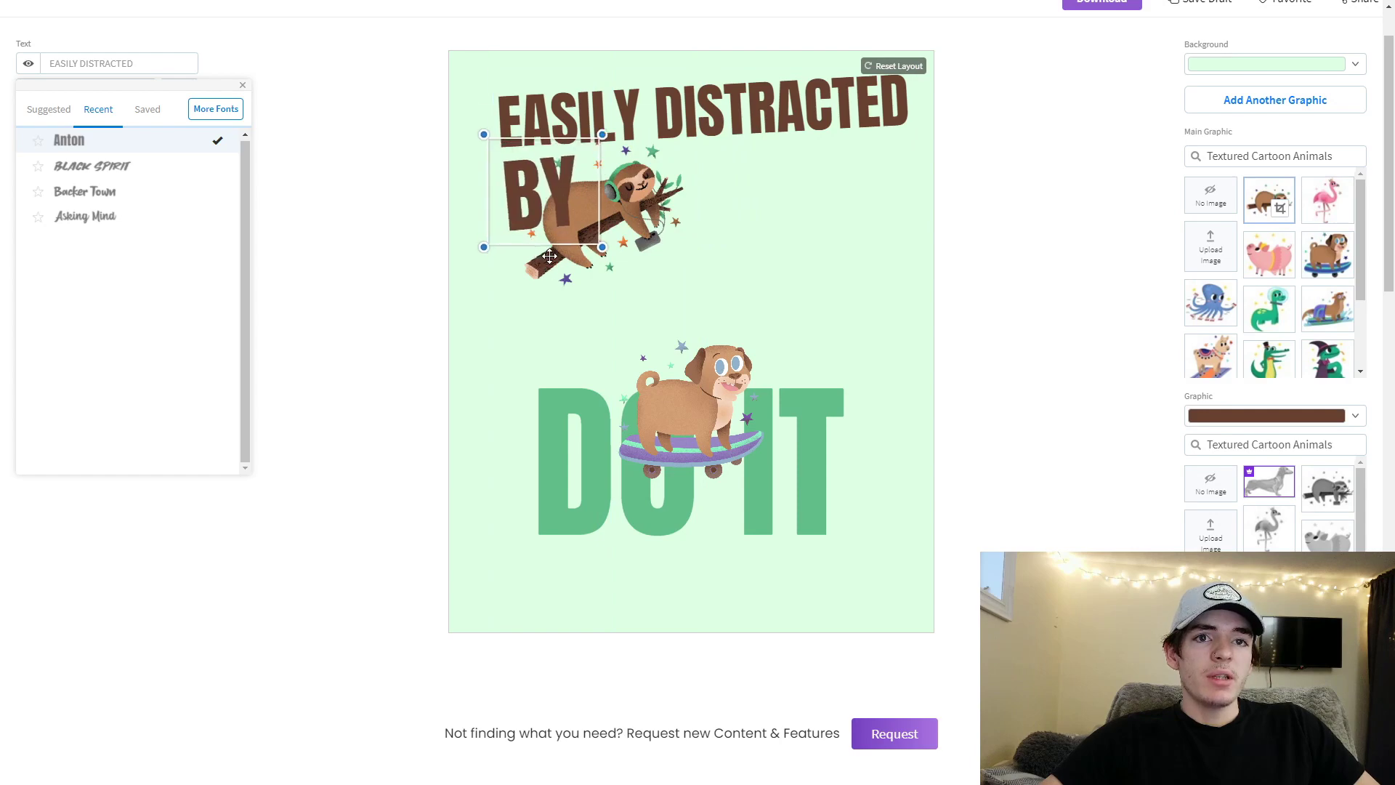
left_click_drag(547, 246, 539, 239)
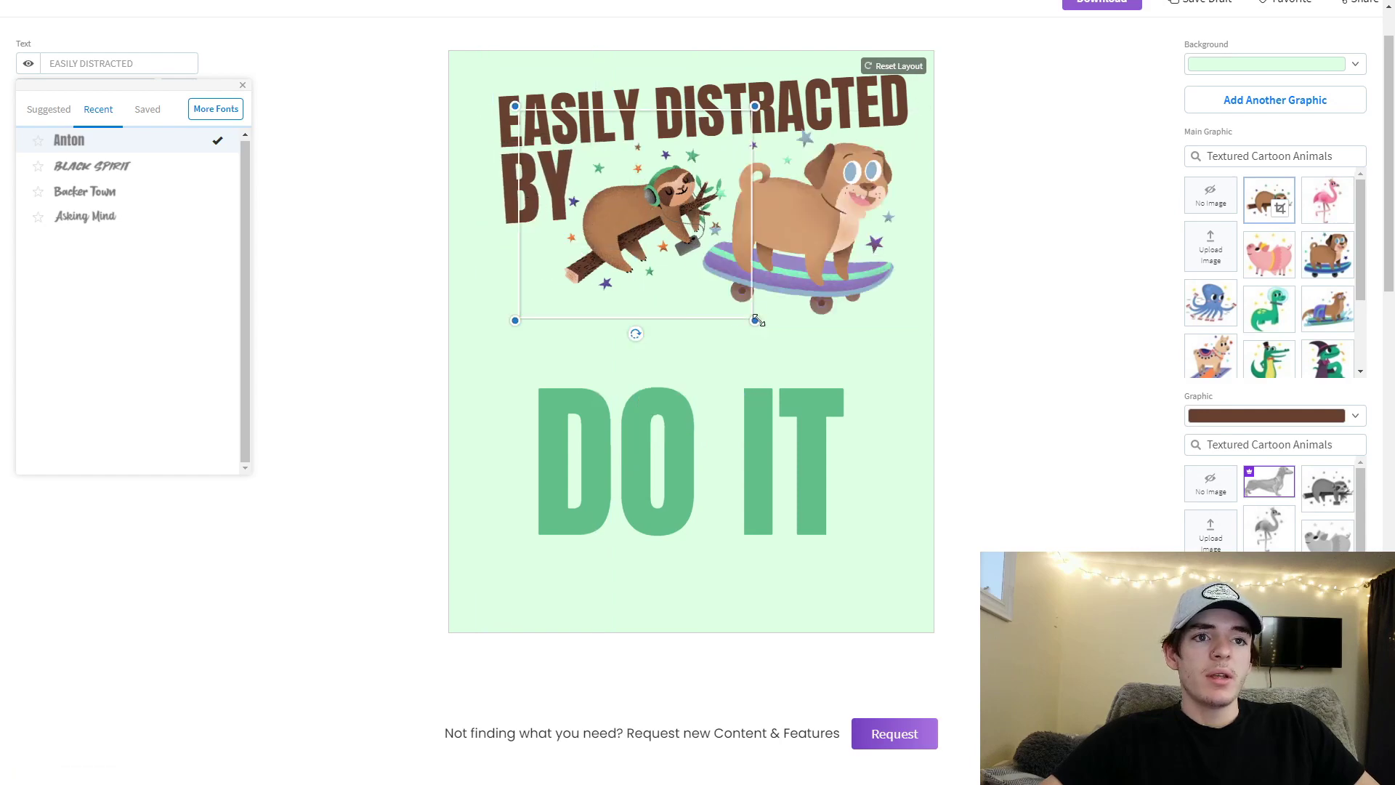
Step: Enlarge the sloth graphic and arrange it beside the skateboarding dog, right after the "BY" text
left_click_drag(757, 320, 819, 374)
mouse_move(808, 234)
left_mouse_down()
mouse_move(782, 212)
mouse_move(835, 243)
left_mouse_up()
left_click_drag(652, 250, 620, 219)
left_click_drag(838, 244, 813, 224)
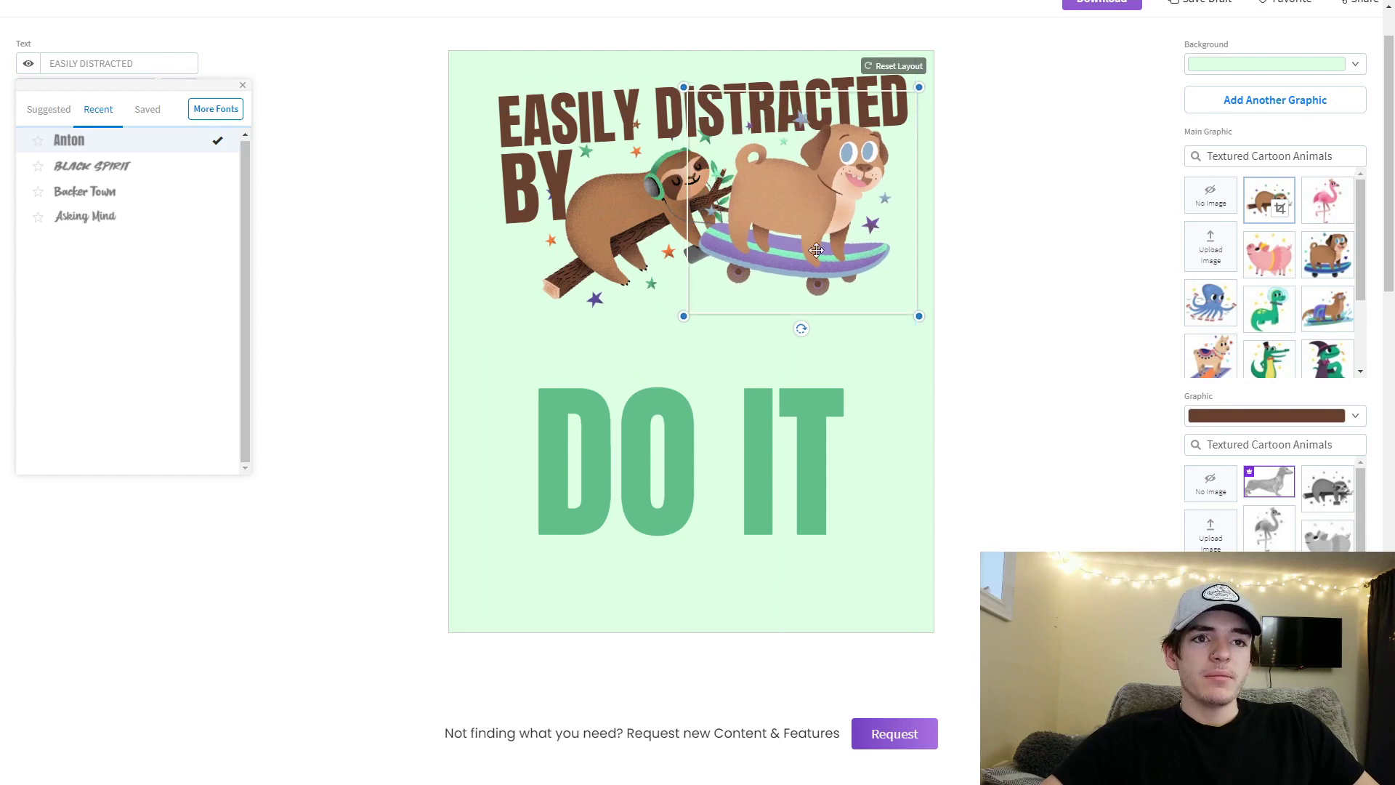
Step: Shift the green "DO IT" text slightly up and left, and change its wording to "SLOTHS"
left_click_drag(680, 434, 657, 423)
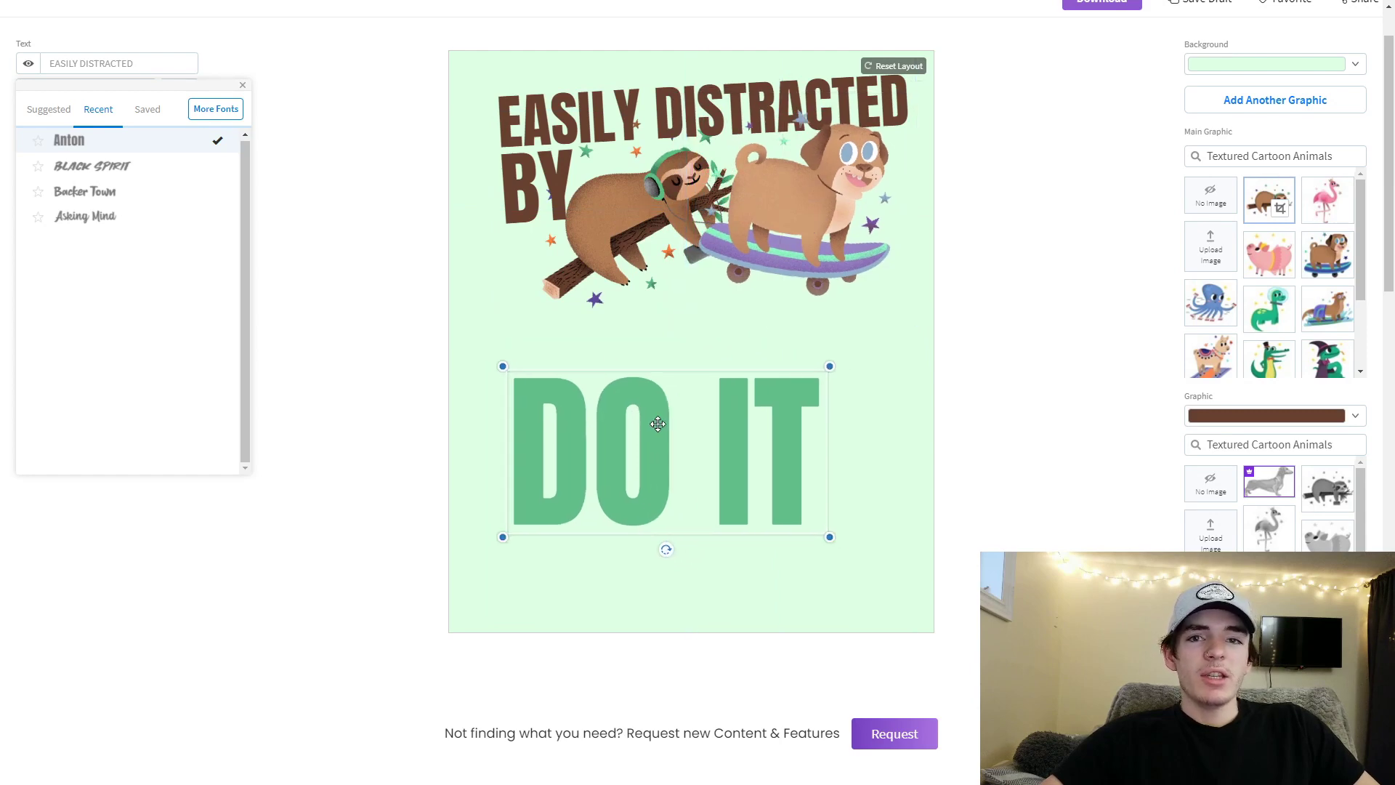
left_click(358, 250)
type("S")
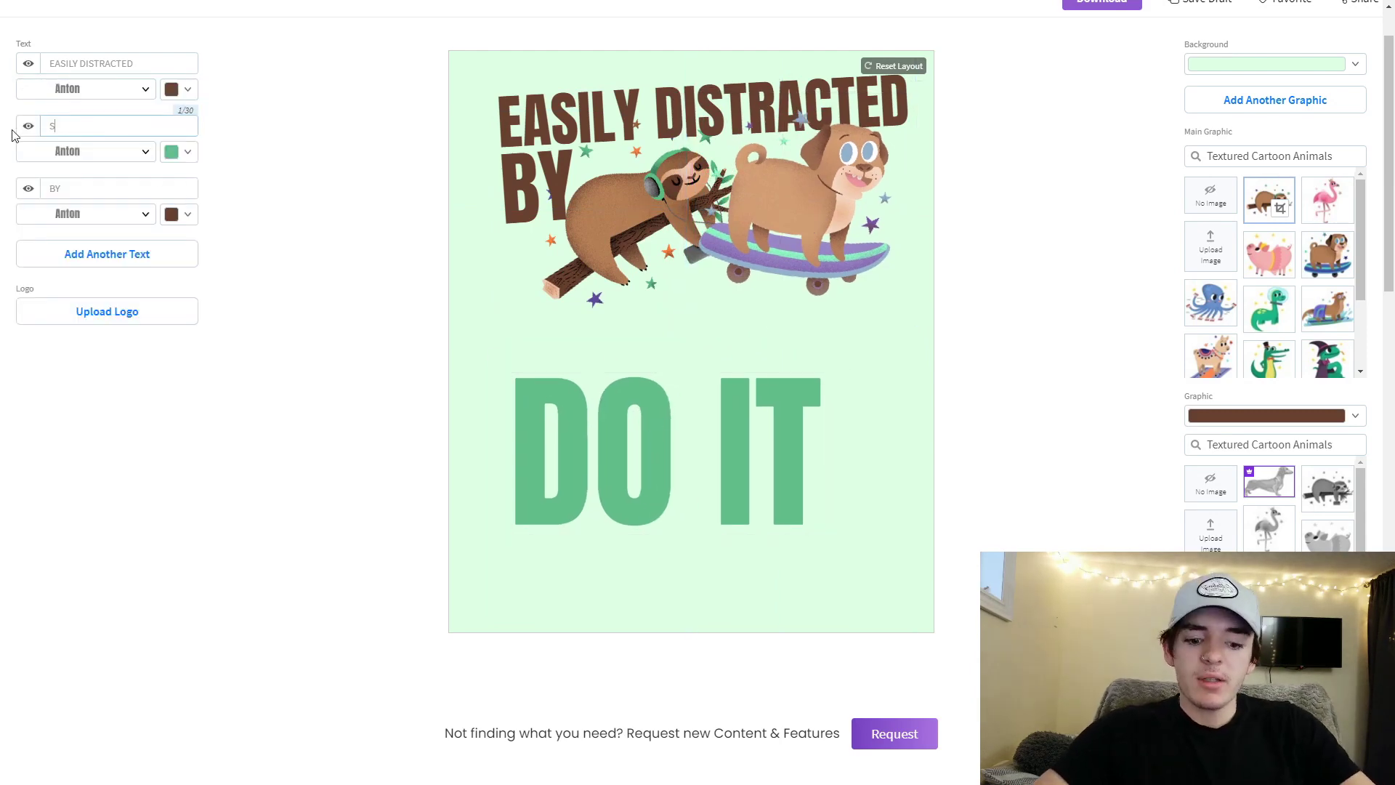
type("LOTHS")
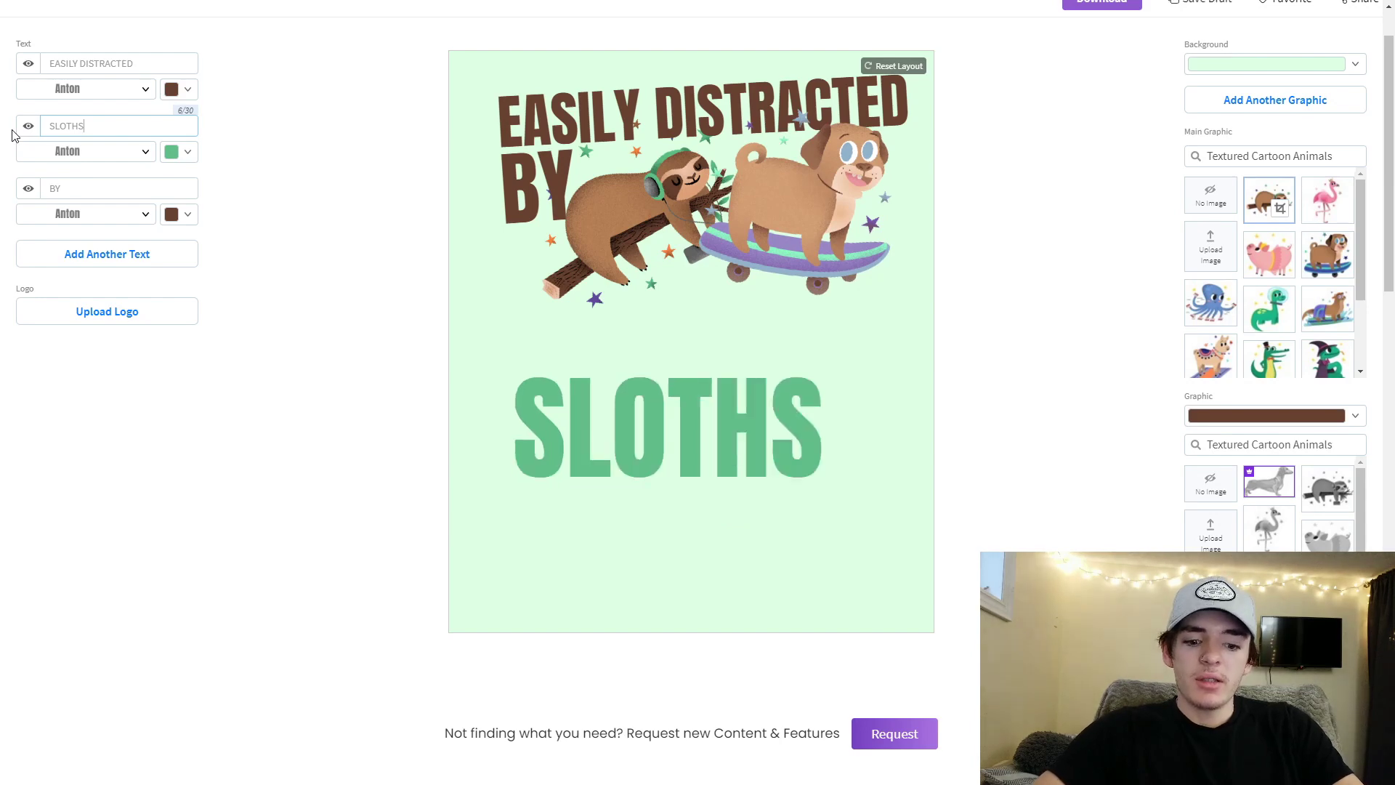
Step: Extend the green text to "SLOTHS & DOGS", then shrink it and place it directly beneath the animal graphics
type(" & DOGS")
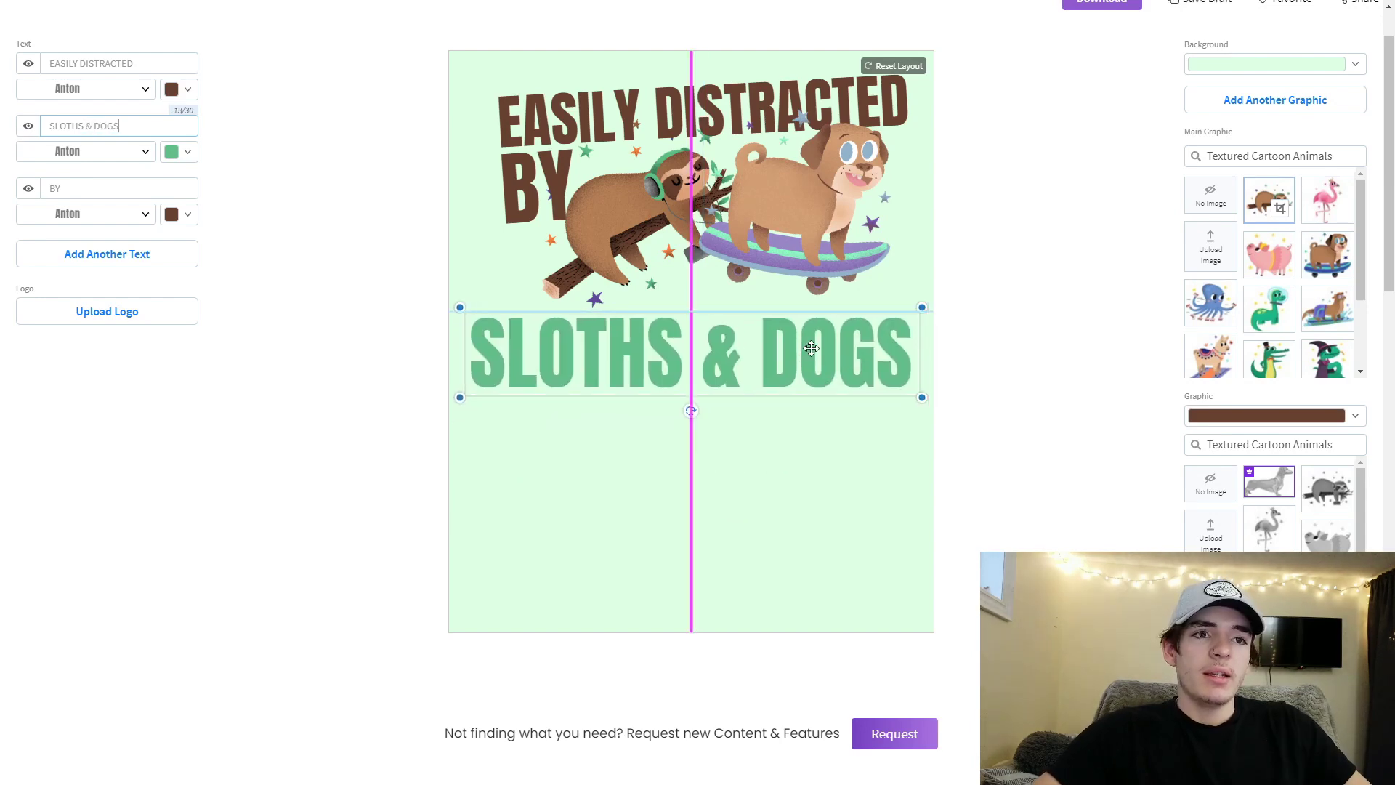
left_click(909, 390)
left_click_drag(923, 397, 815, 346)
mouse_move(874, 298)
left_mouse_down()
mouse_move(894, 294)
mouse_move(845, 321)
mouse_move(892, 291)
mouse_move(856, 315)
left_mouse_up()
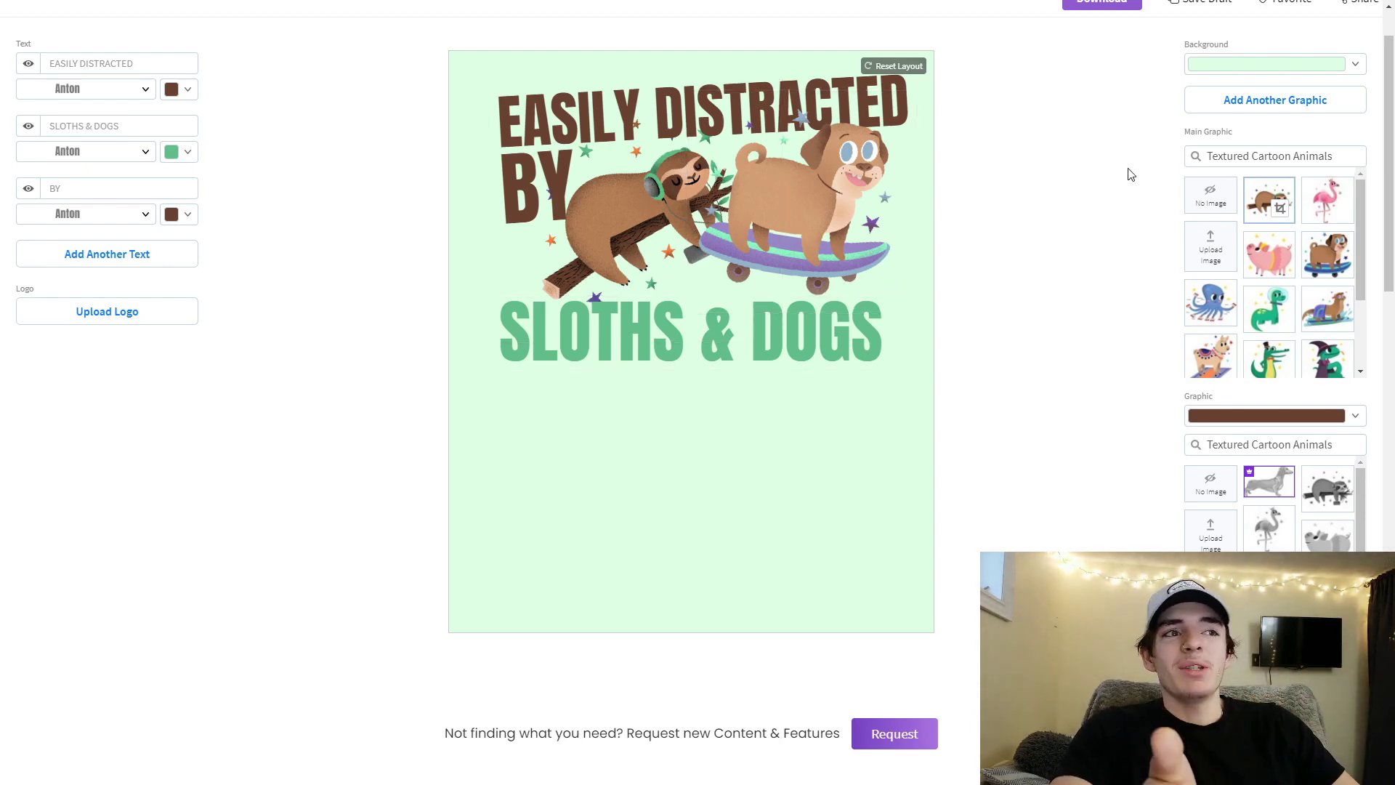
Step: Change the colour of all three text lines, "EASILY DISTRACTED", "SLOTHS & DOGS" and "BY", to white
left_click(183, 97)
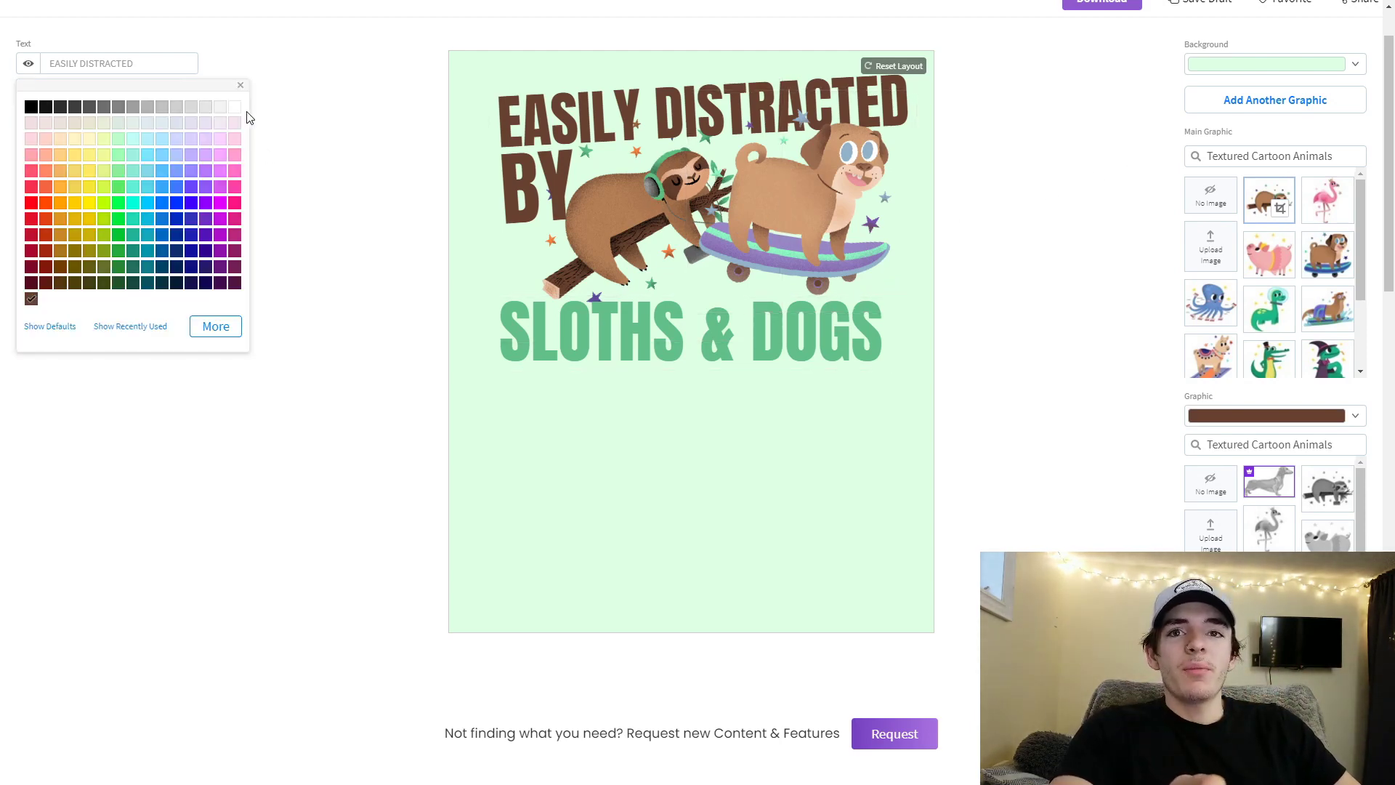
left_click(290, 128)
left_click(183, 152)
left_click(304, 179)
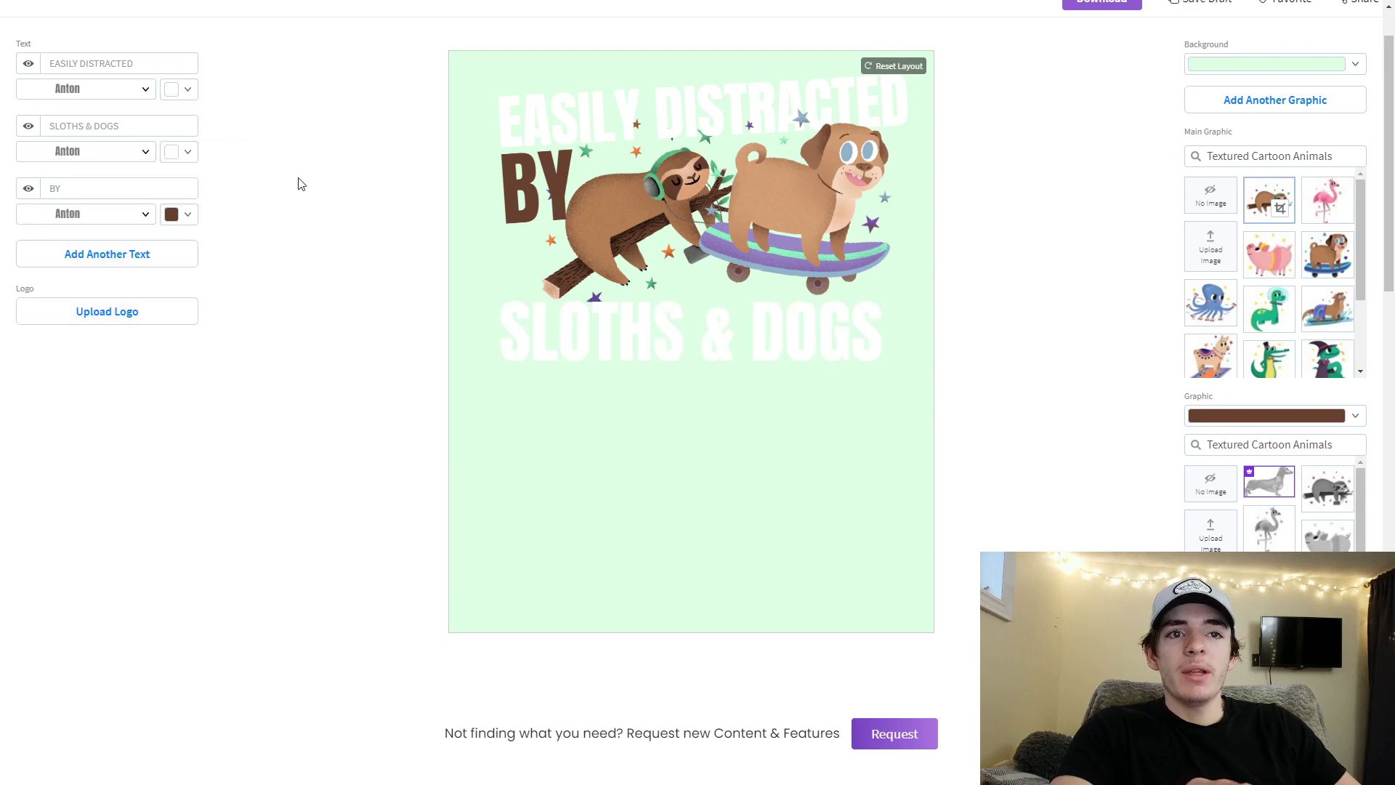
left_click(183, 217)
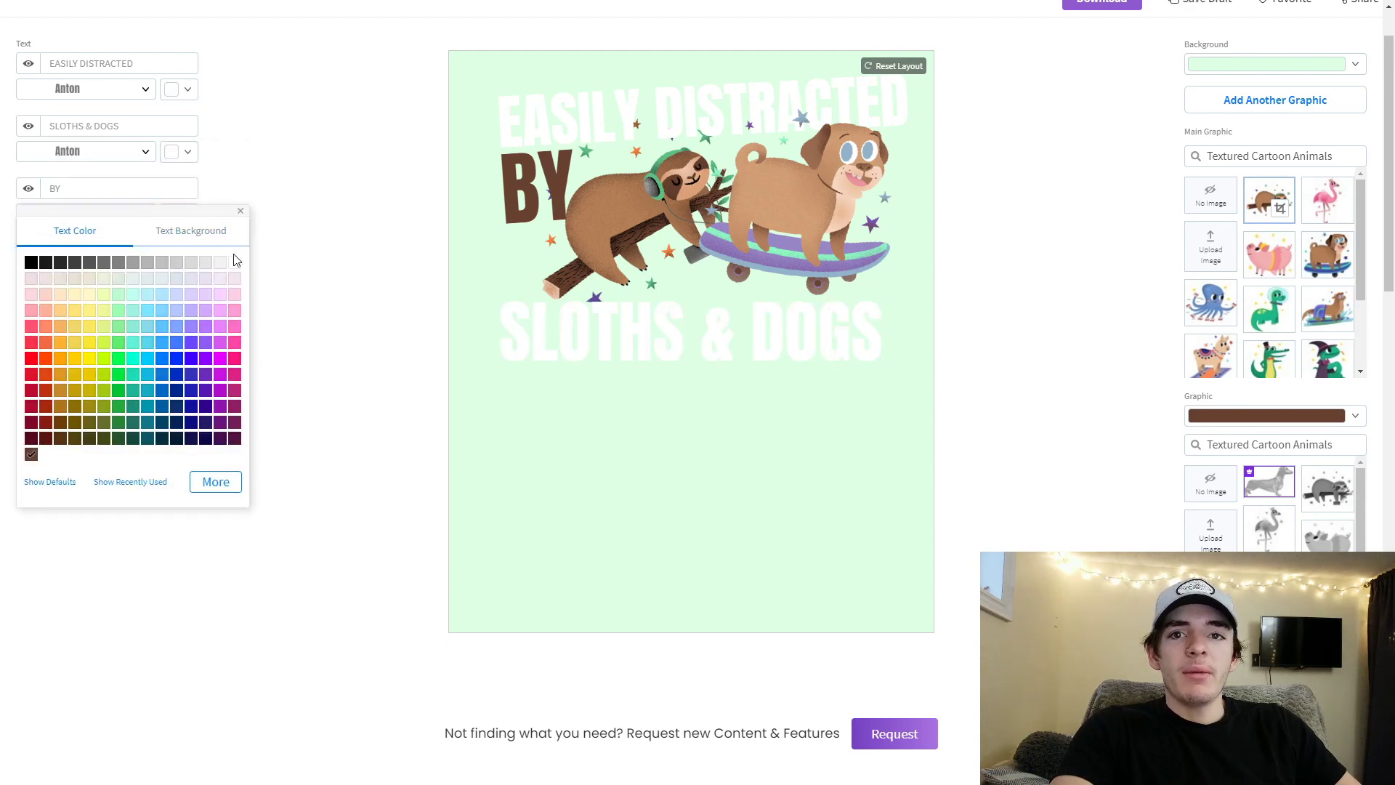
left_click(306, 271)
Step: Try the design on a black background, then on a white one
left_click(1247, 70)
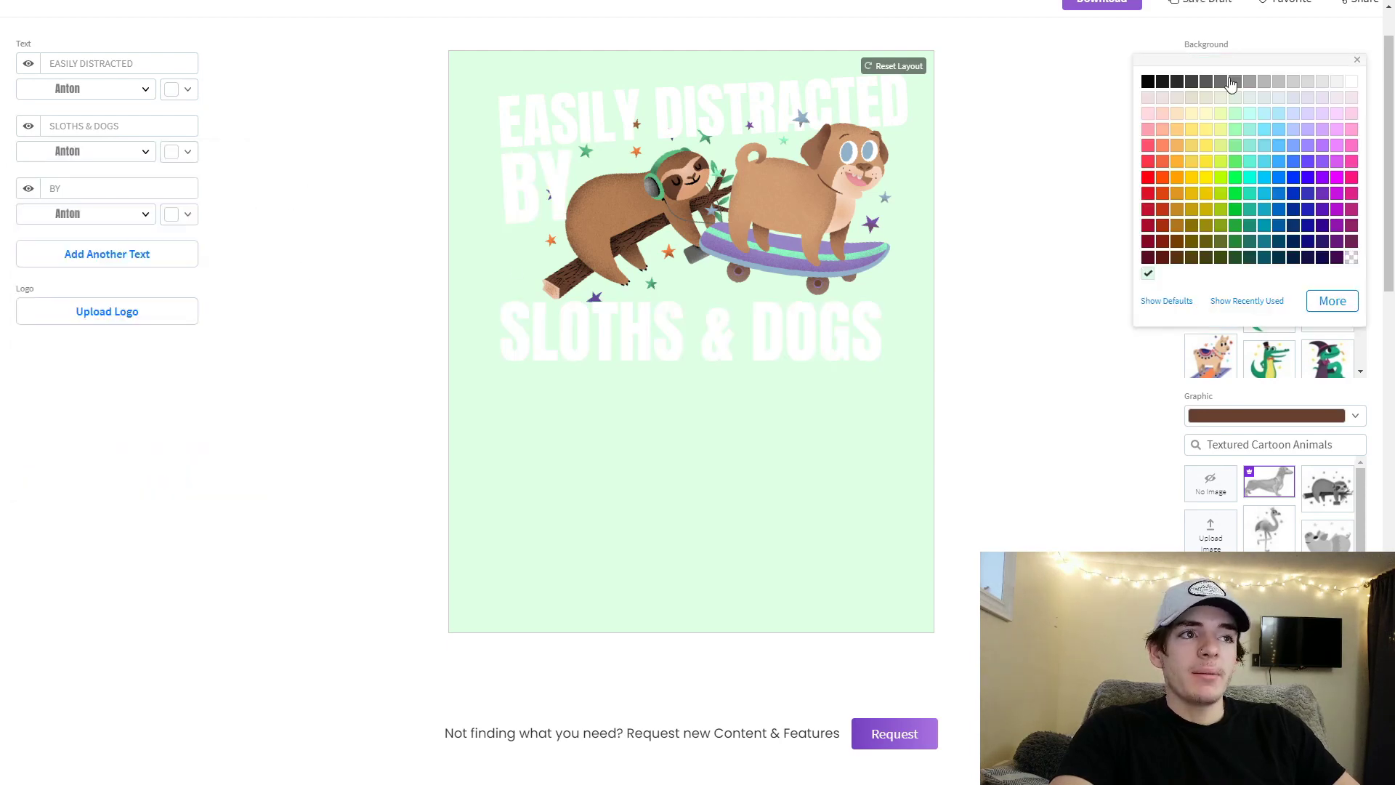
left_click(1148, 82)
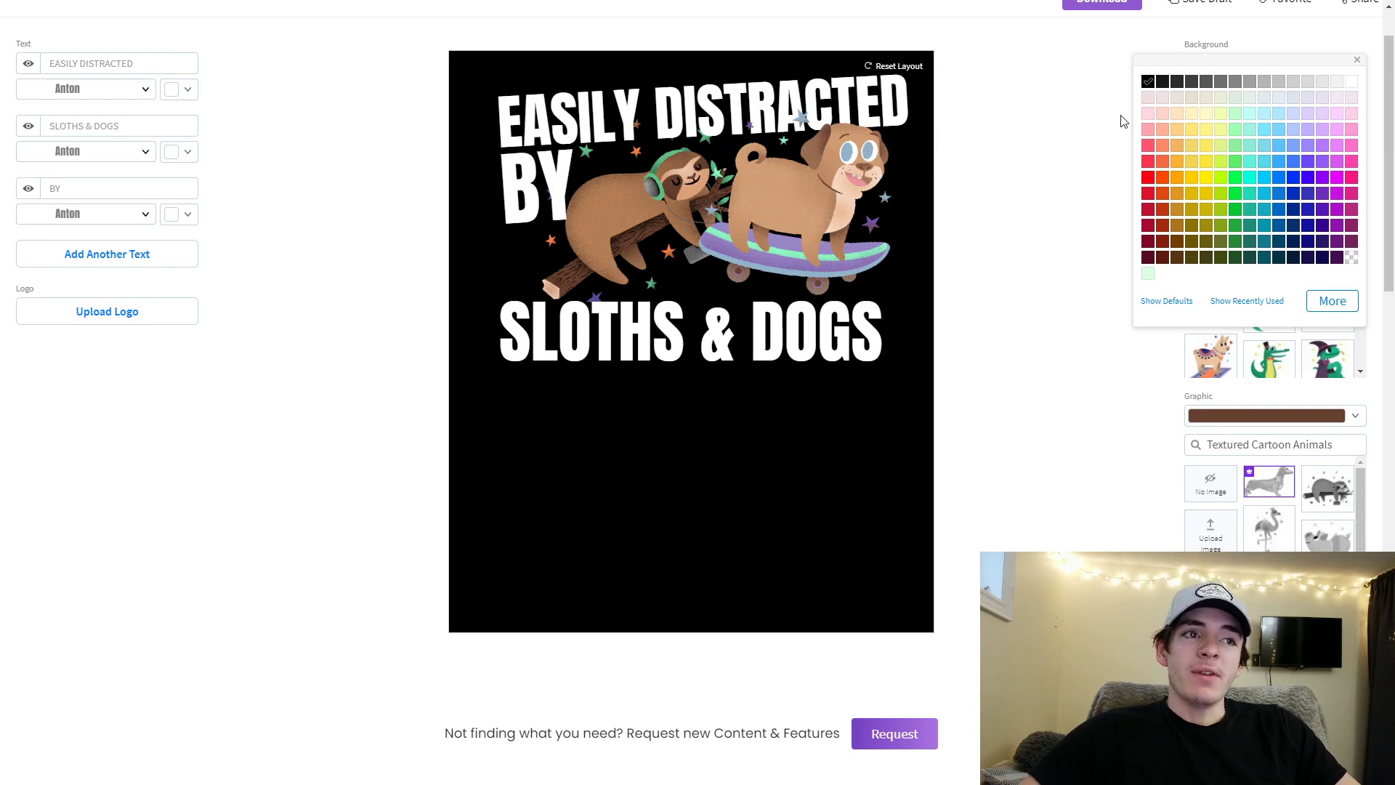
left_click(1354, 85)
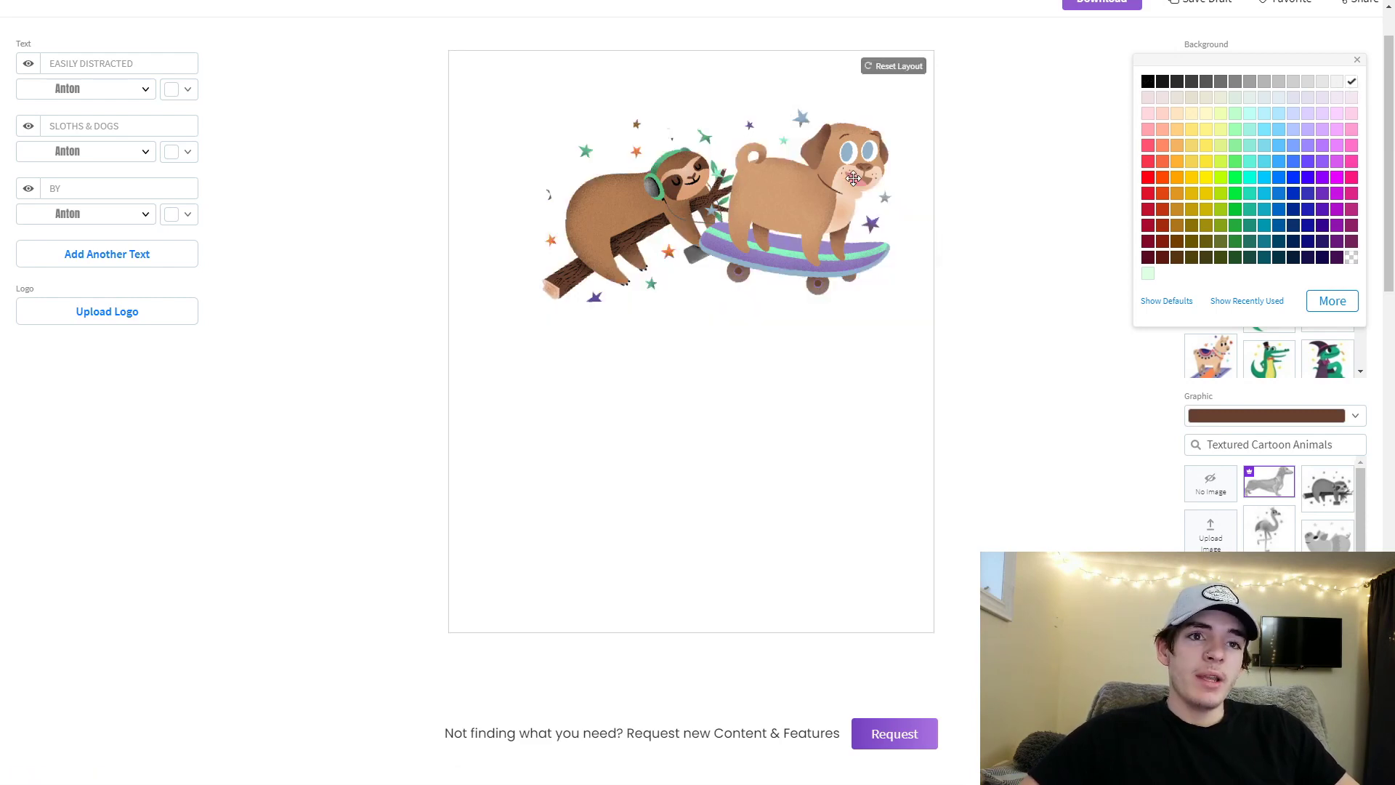
Step: Recolour "EASILY DISTRACTED" black and make the background transparent
left_click(178, 90)
left_click(32, 111)
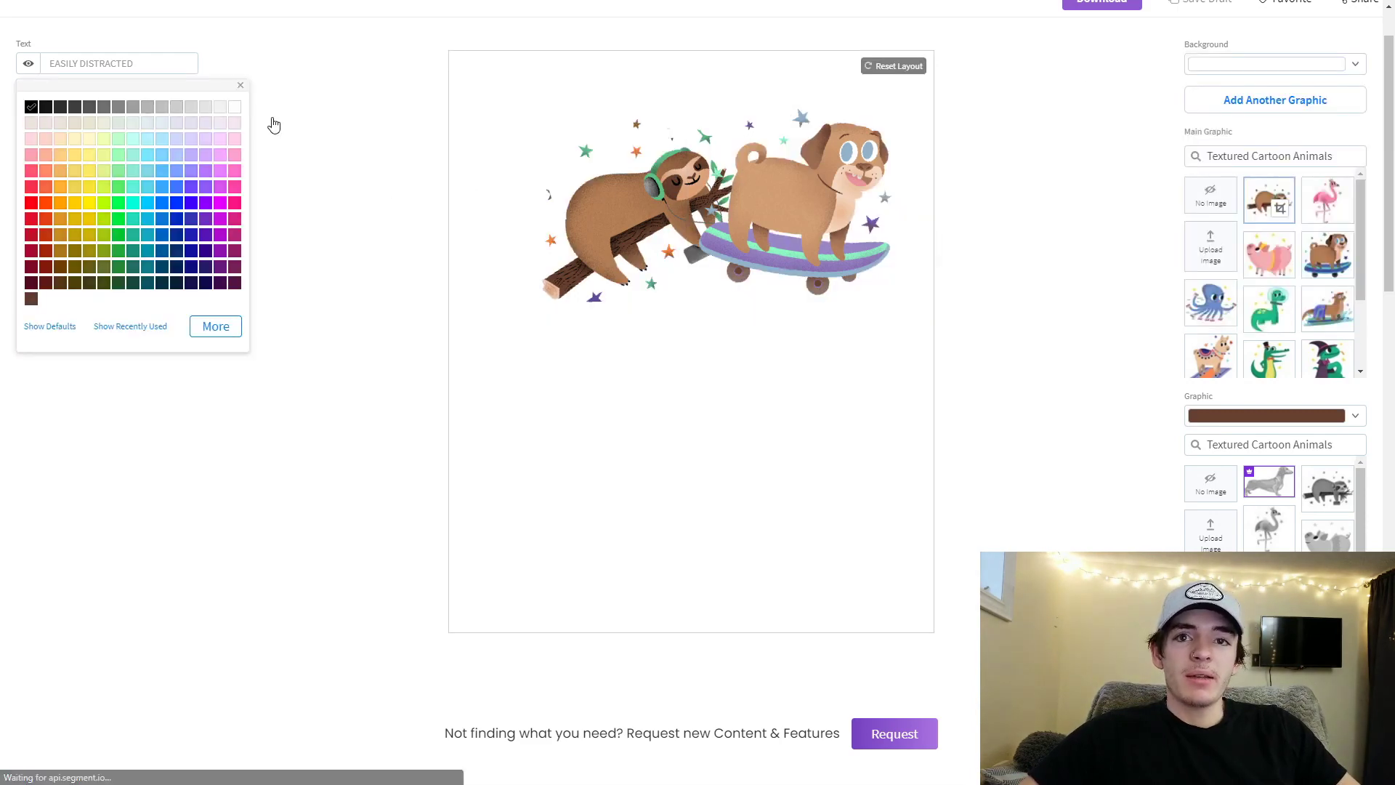
left_click(372, 139)
left_click(1217, 71)
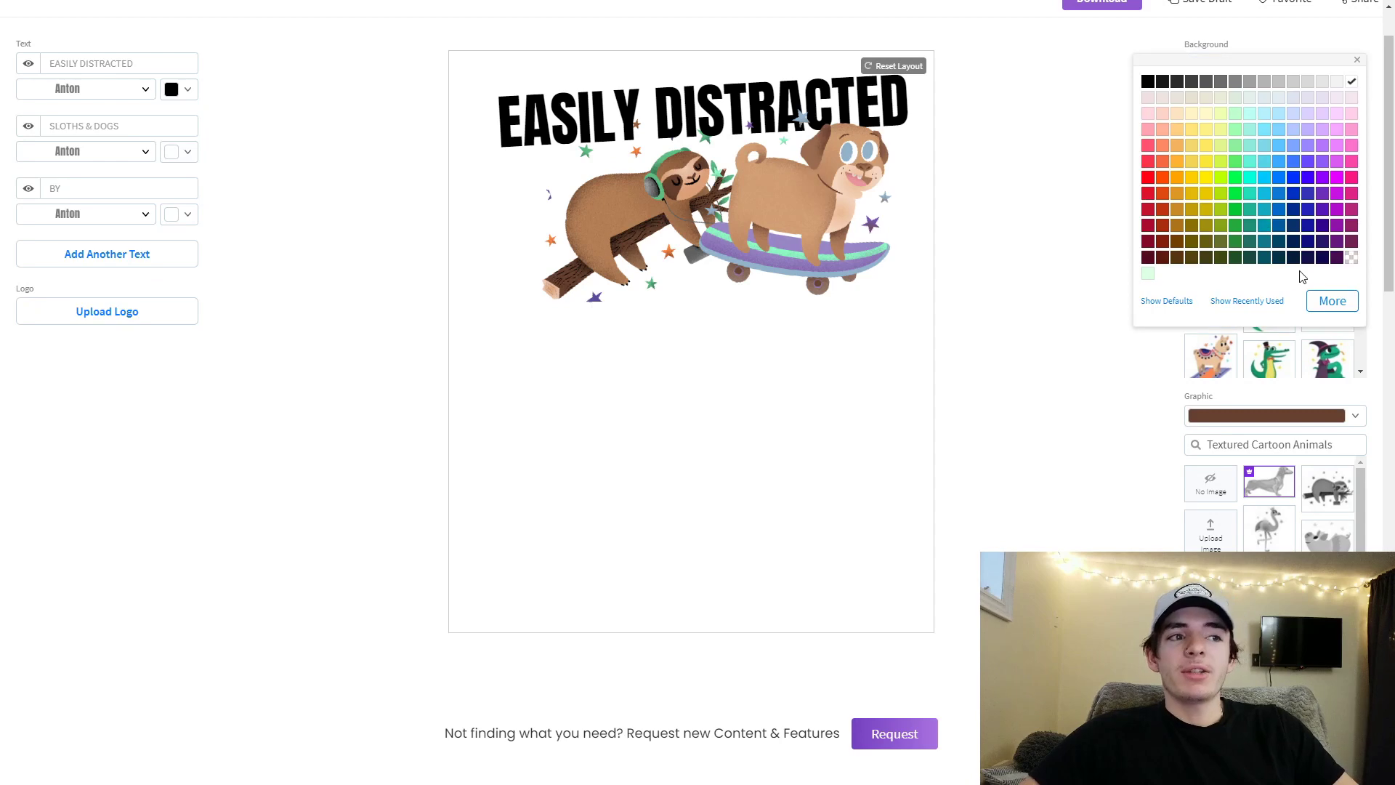
left_click(1350, 259)
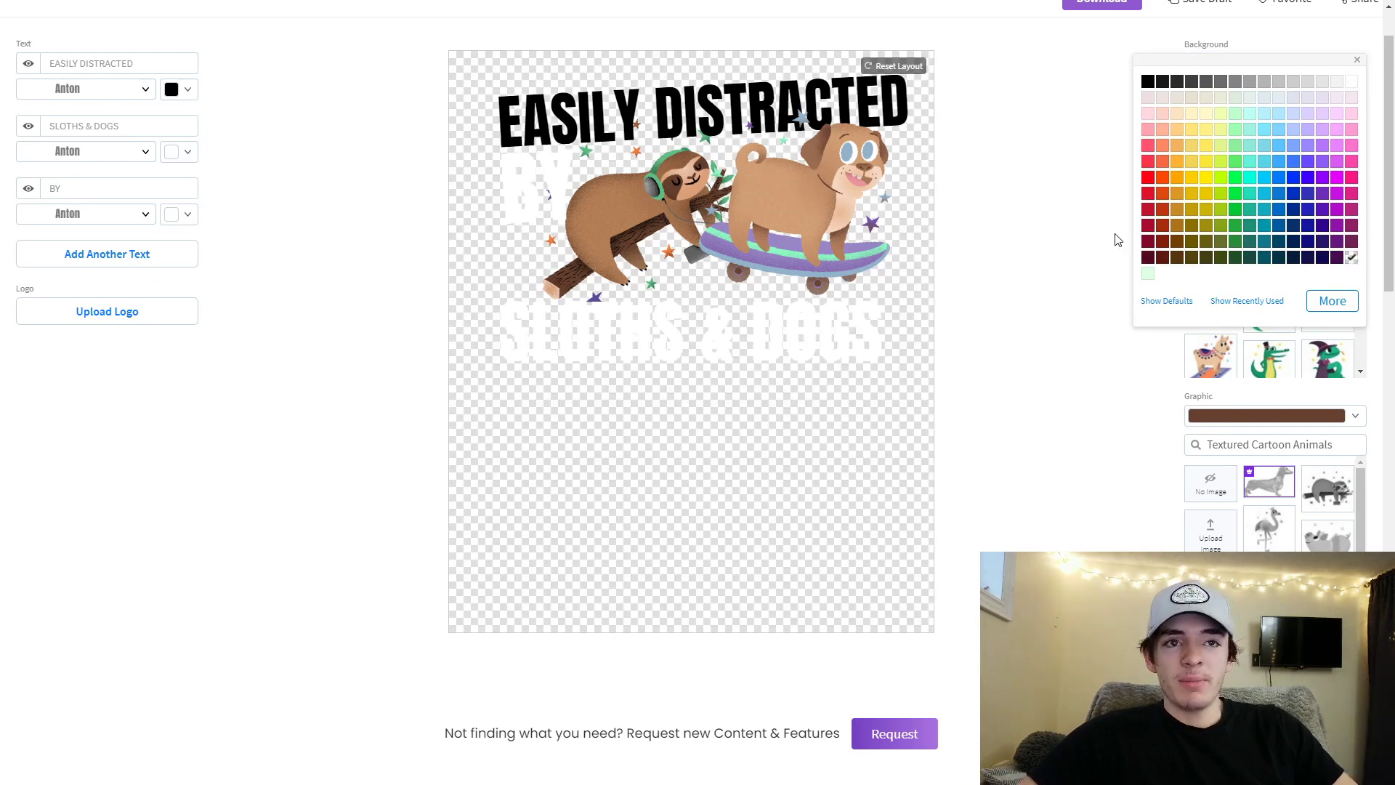
left_click(174, 154)
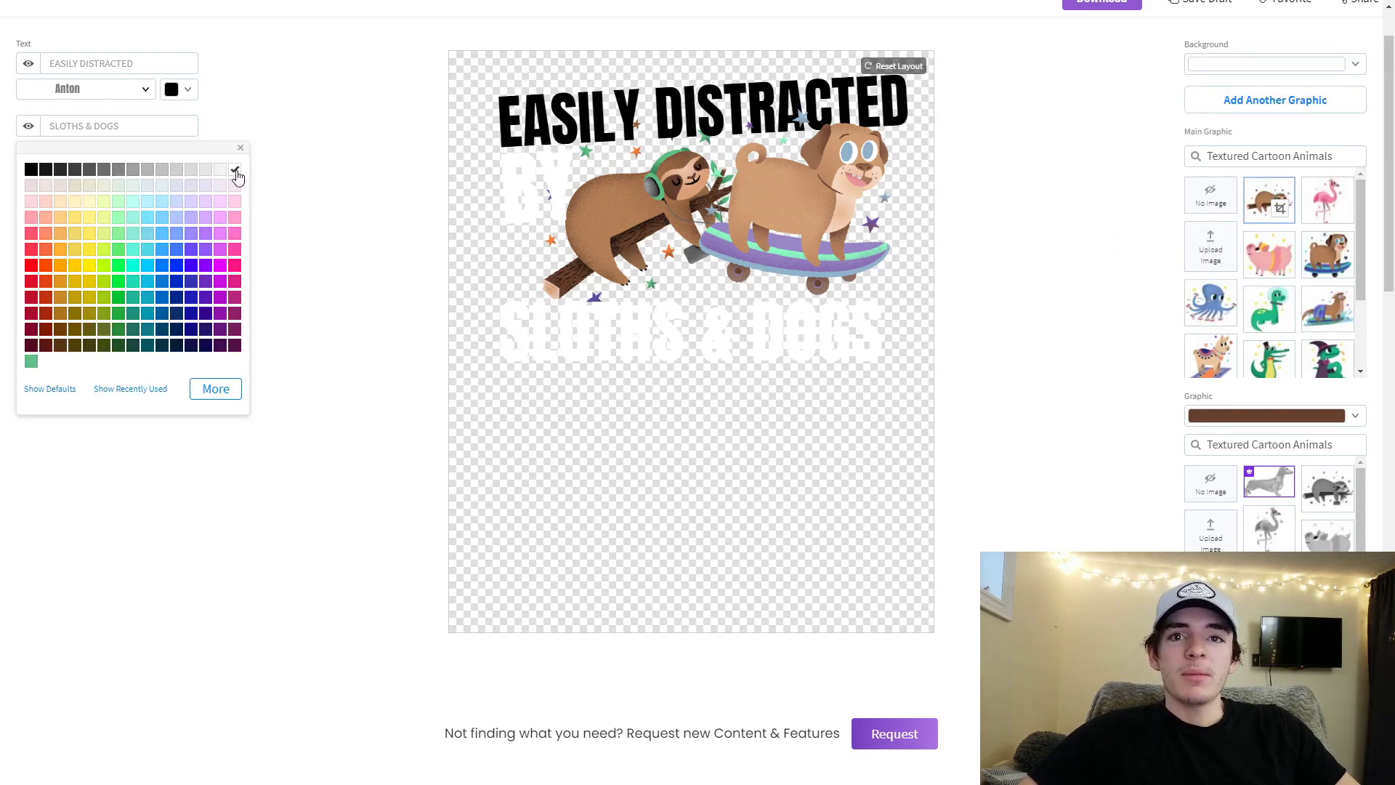
left_click(307, 175)
Step: Try the Oswald font and then TragicMarker on the "BY" text
left_click(116, 157)
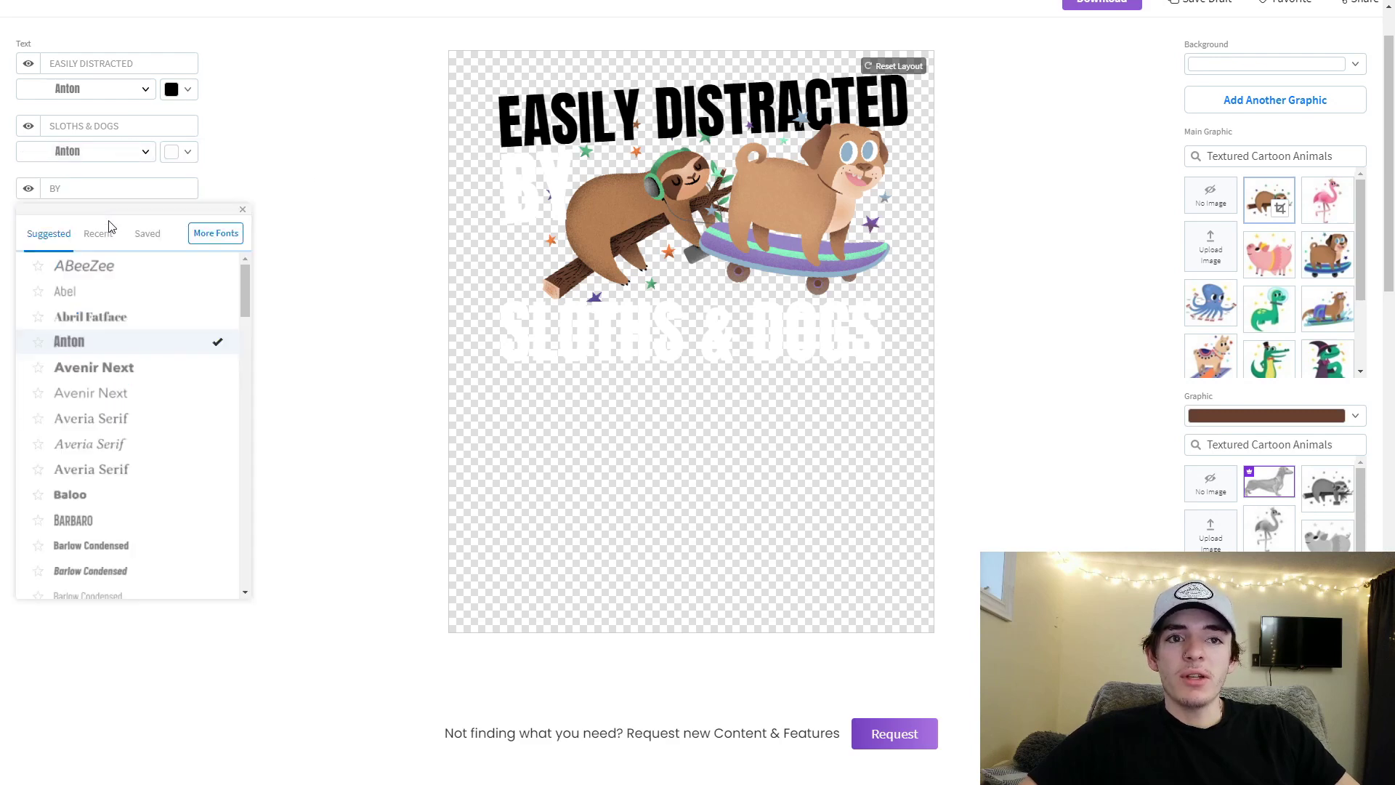
scroll(119, 311, "down", 3)
left_click_drag(246, 308, 255, 498)
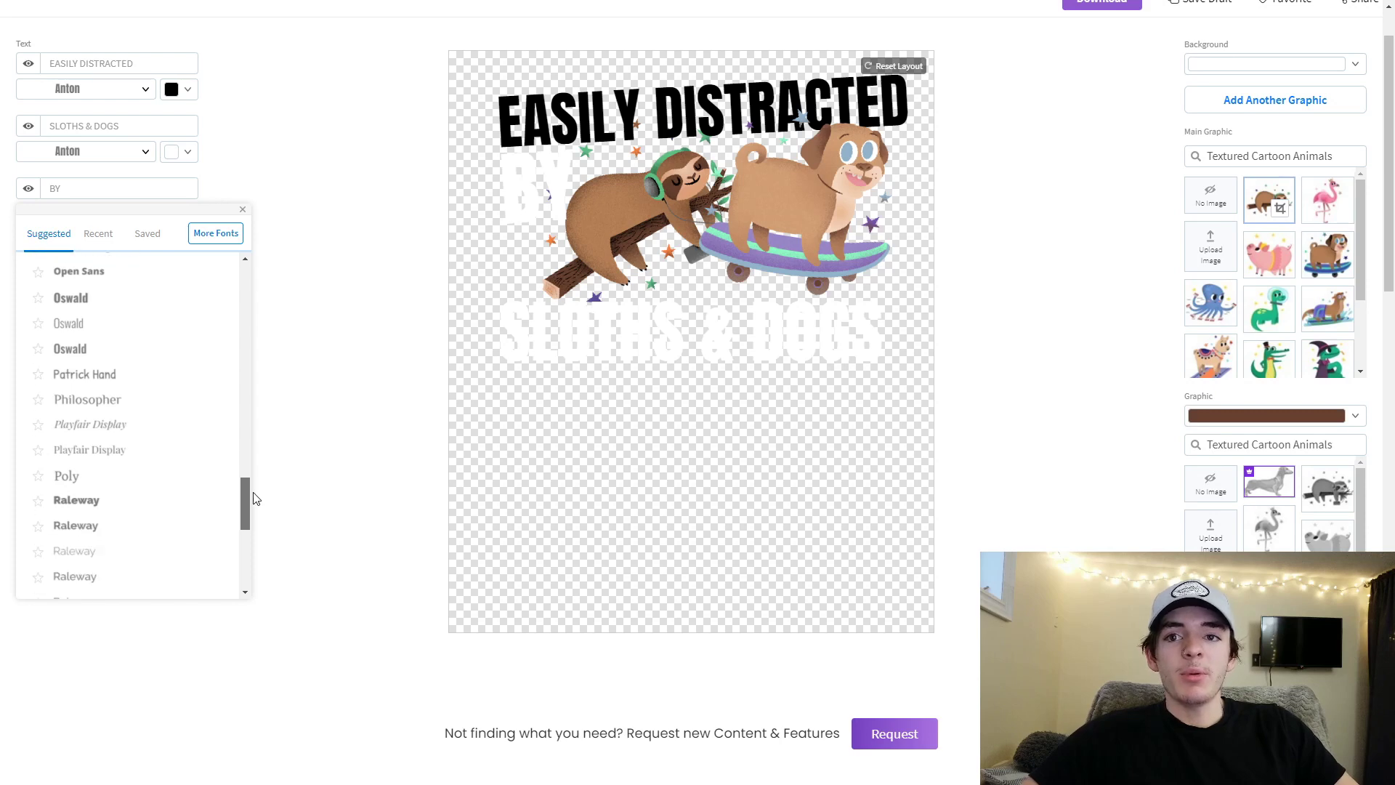
left_click(71, 295)
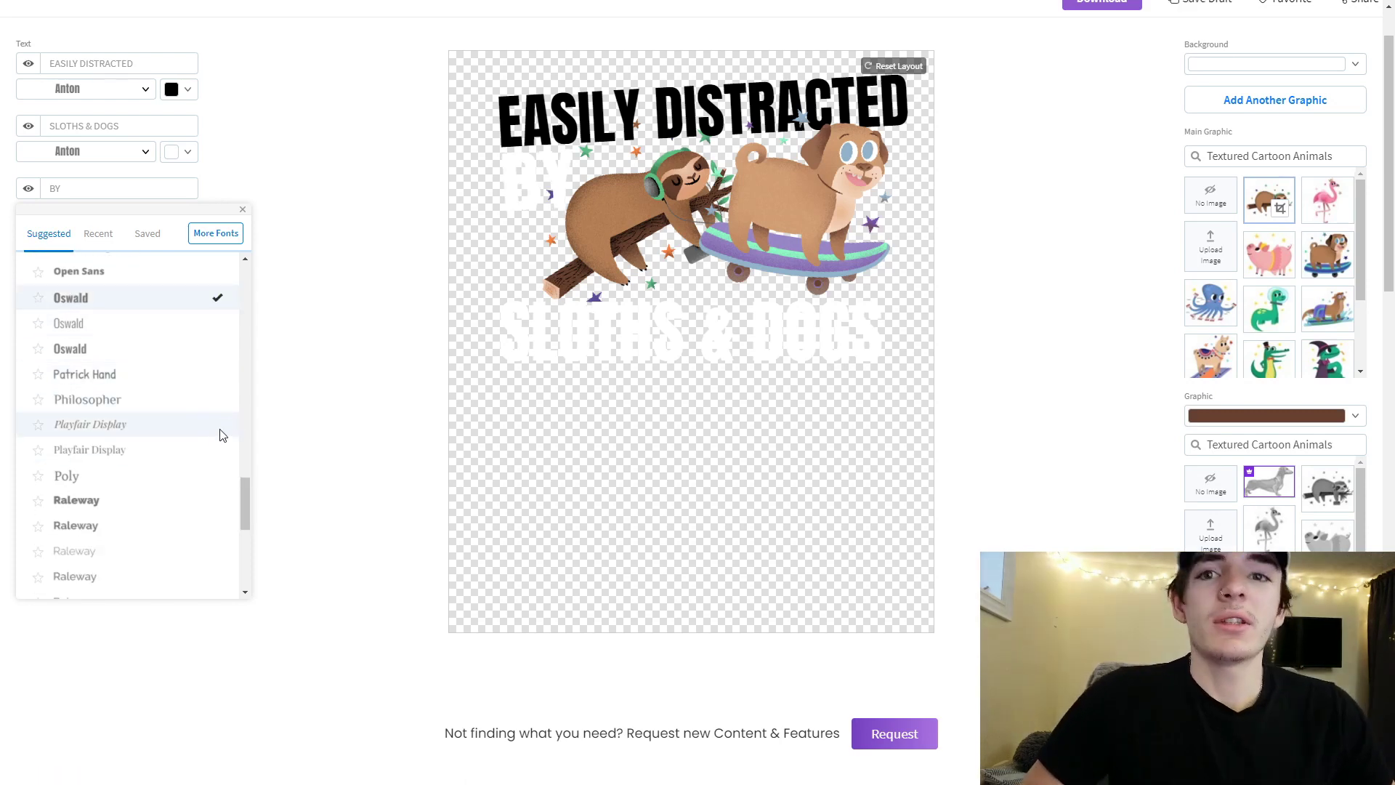
scroll(196, 343, "down", 2)
scroll(192, 341, "down", 3)
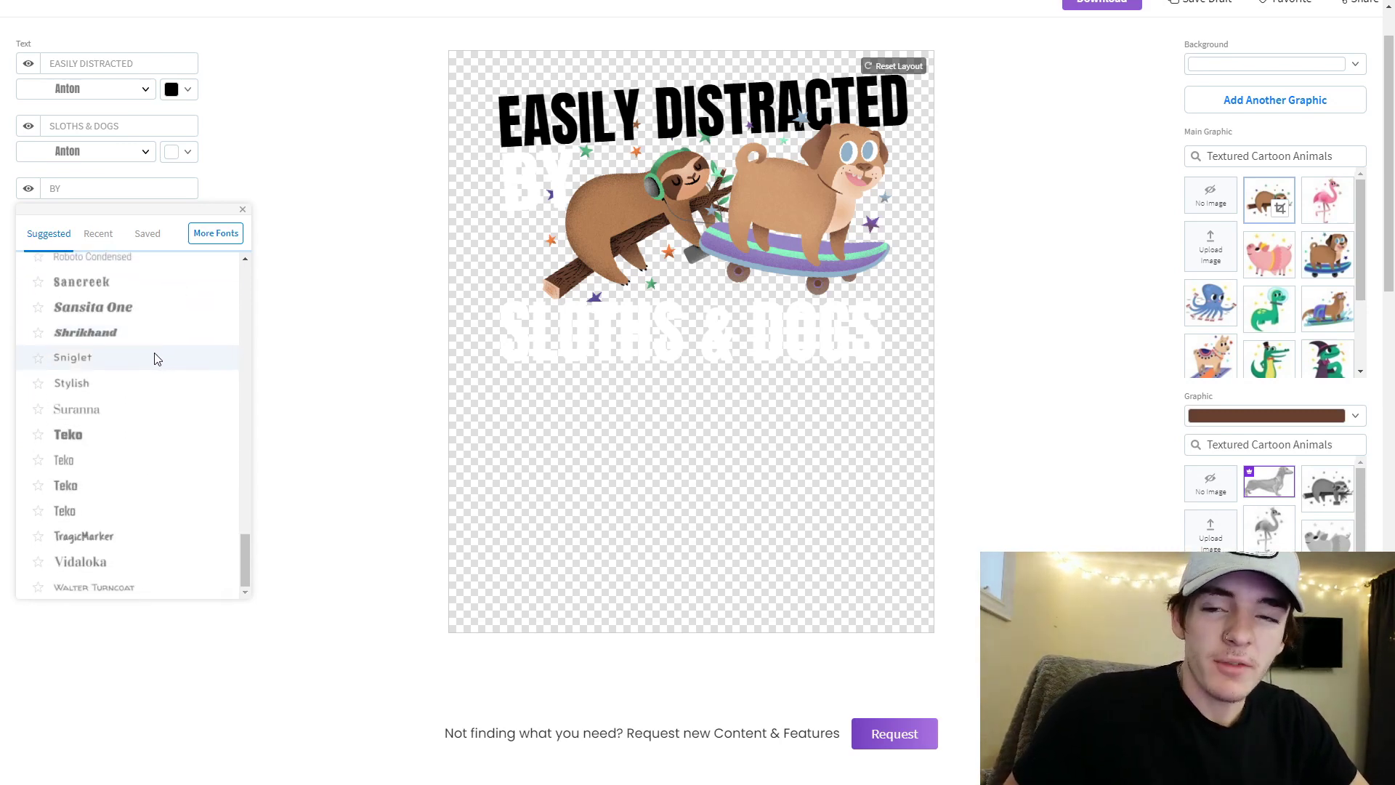
scroll(155, 356, "down", 3)
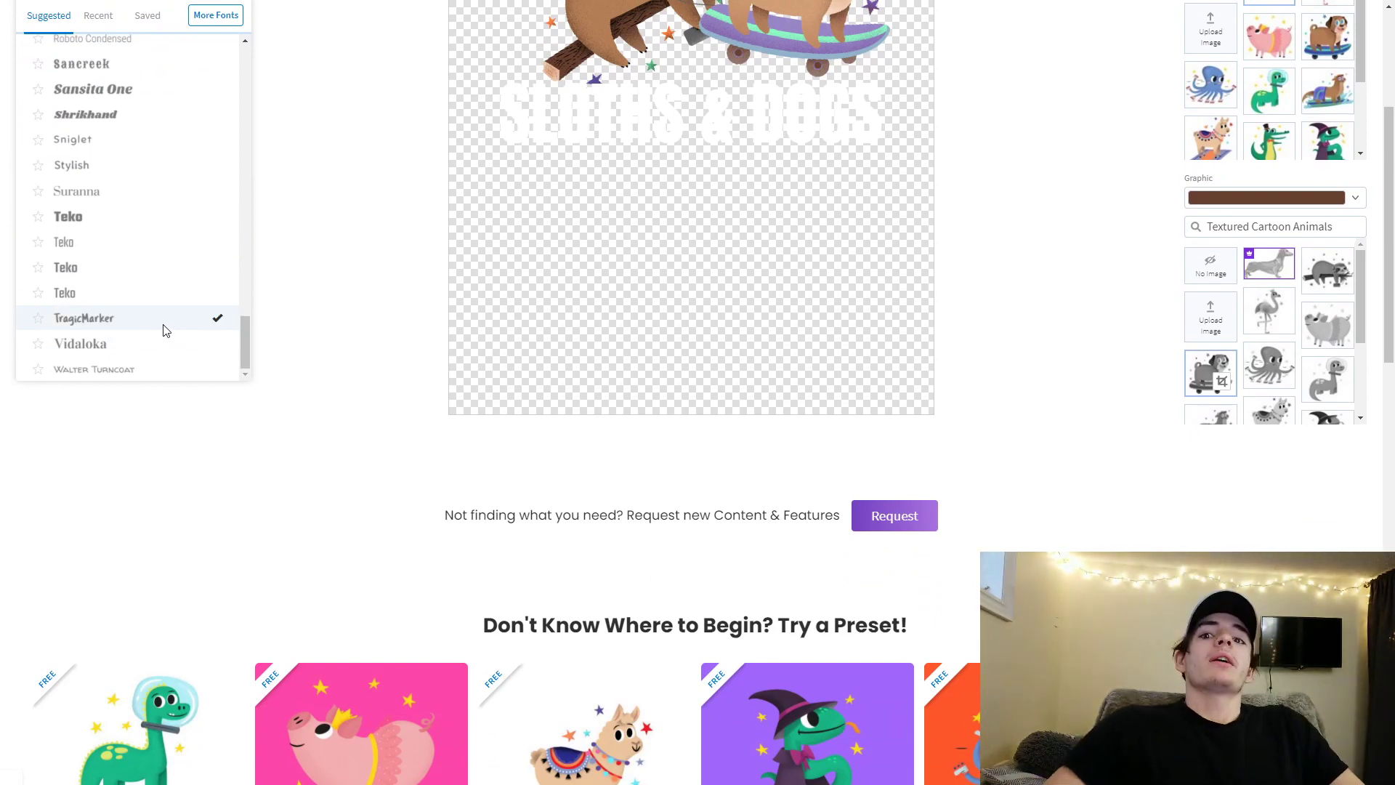
scroll(139, 294, "down", 2)
scroll(372, 434, "up", 4)
scroll(373, 434, "up", 2)
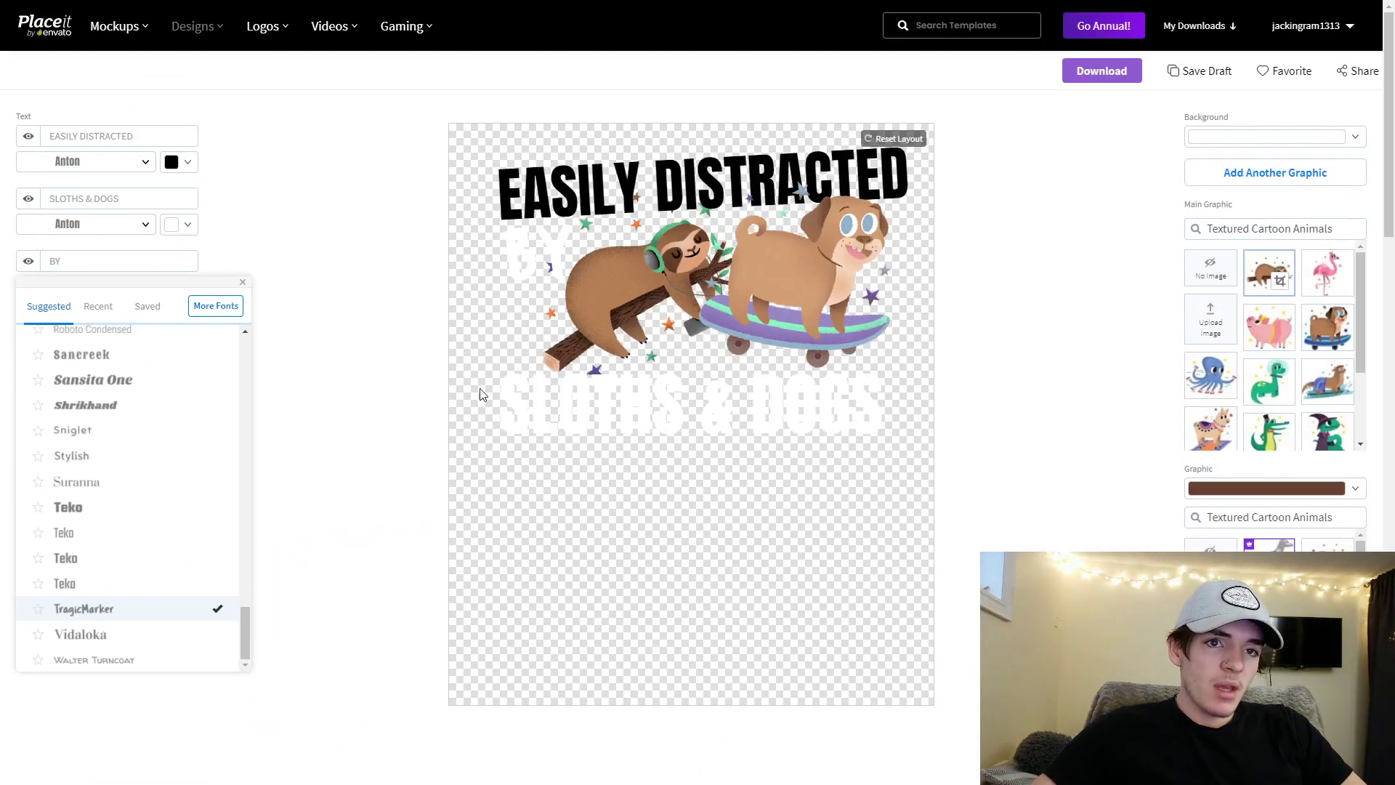
Step: Nudge "SLOTHS & DOGS" slightly down and return the "BY" text to the Anton font
left_click_drag(654, 406, 658, 425)
left_click(296, 334)
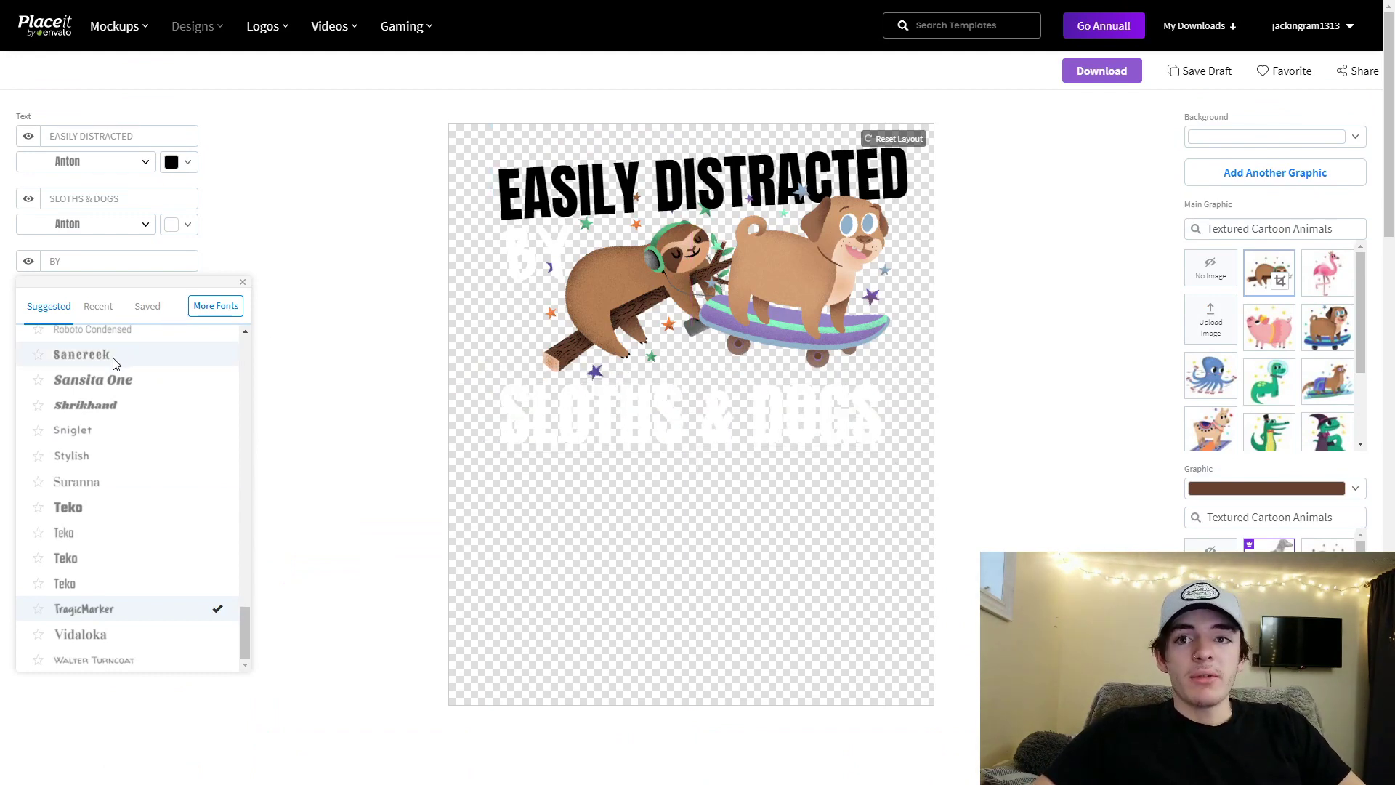
scroll(130, 436, "up", 3)
left_click(98, 306)
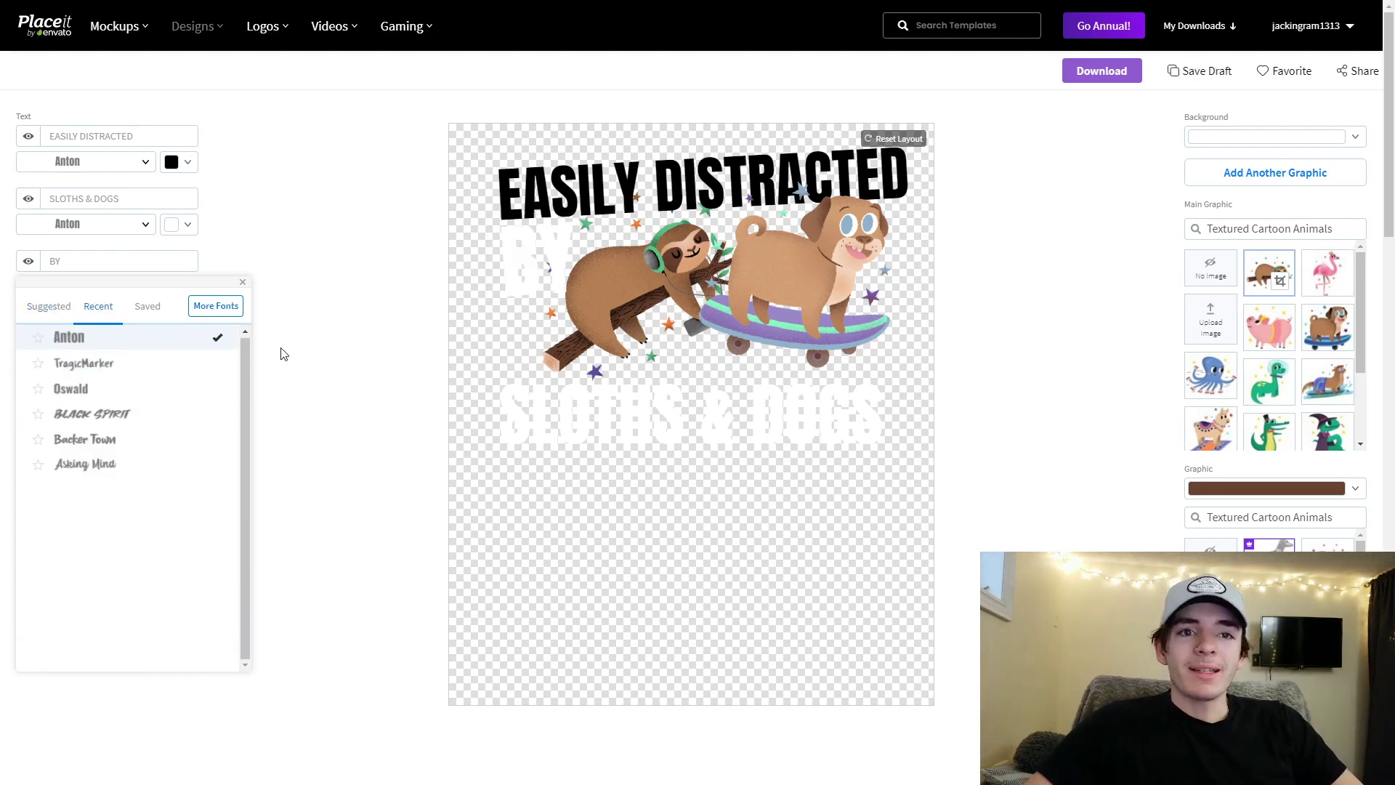
left_click(304, 334)
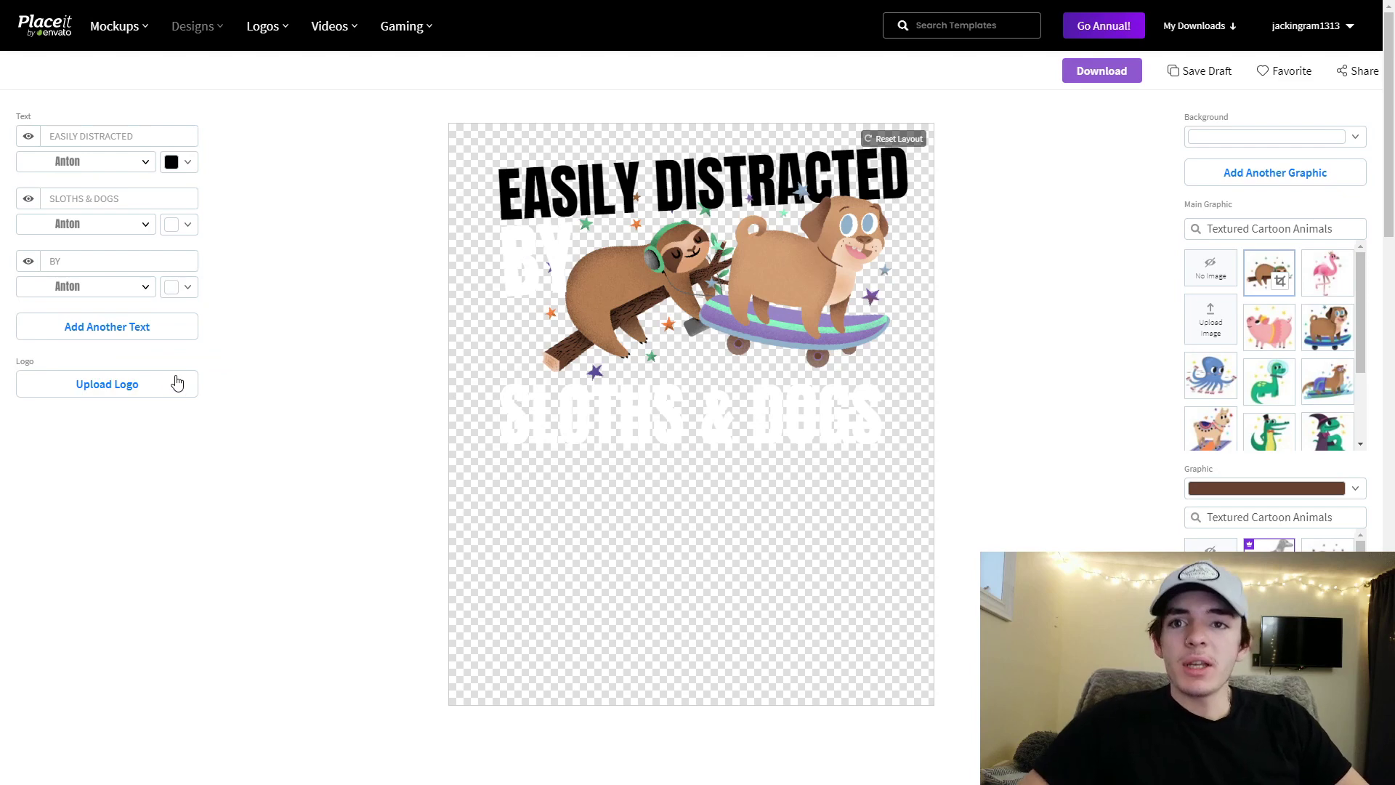
Step: Set the "SLOTHS & DOGS" text to the Amatic SC font
scroll(135, 327, "down", 1)
left_click(108, 215)
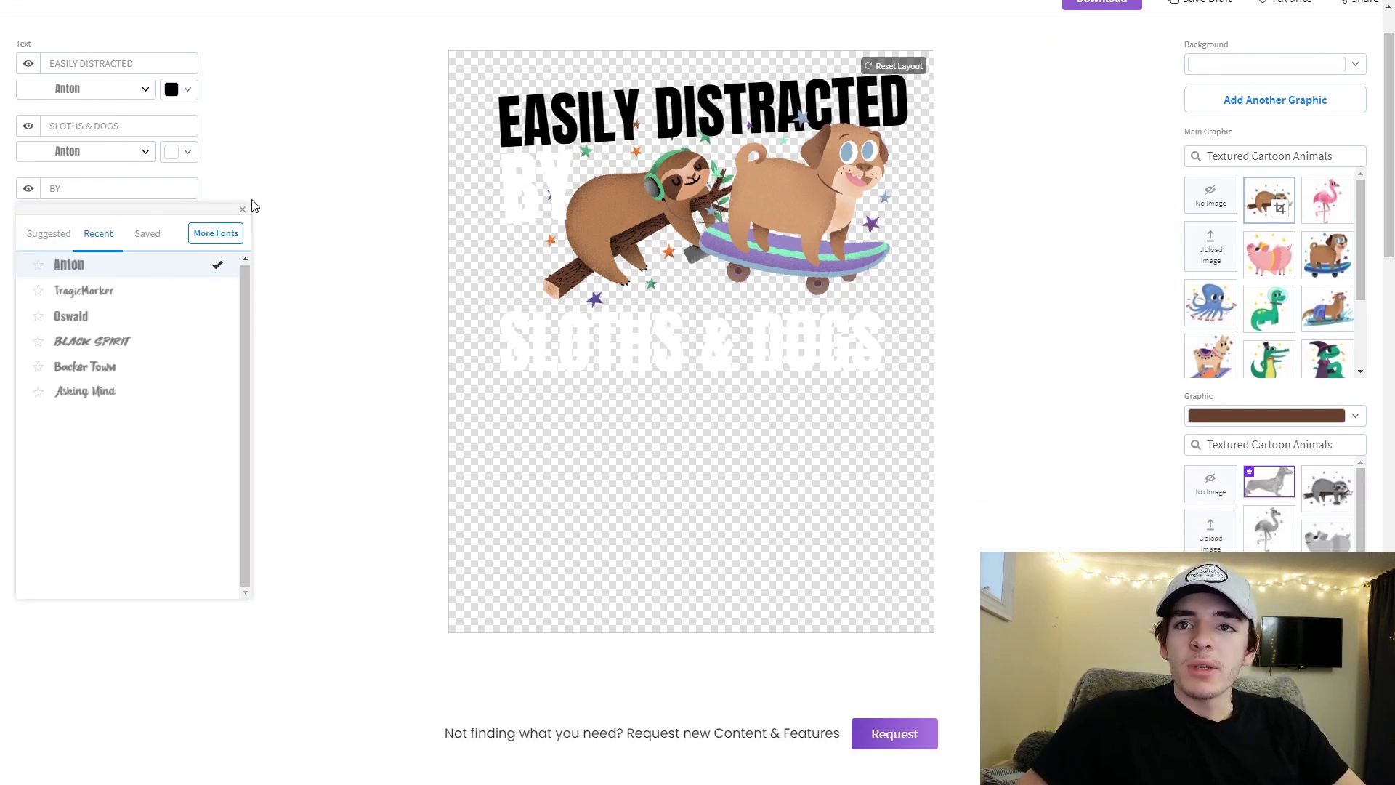
left_click(87, 152)
left_click(103, 280)
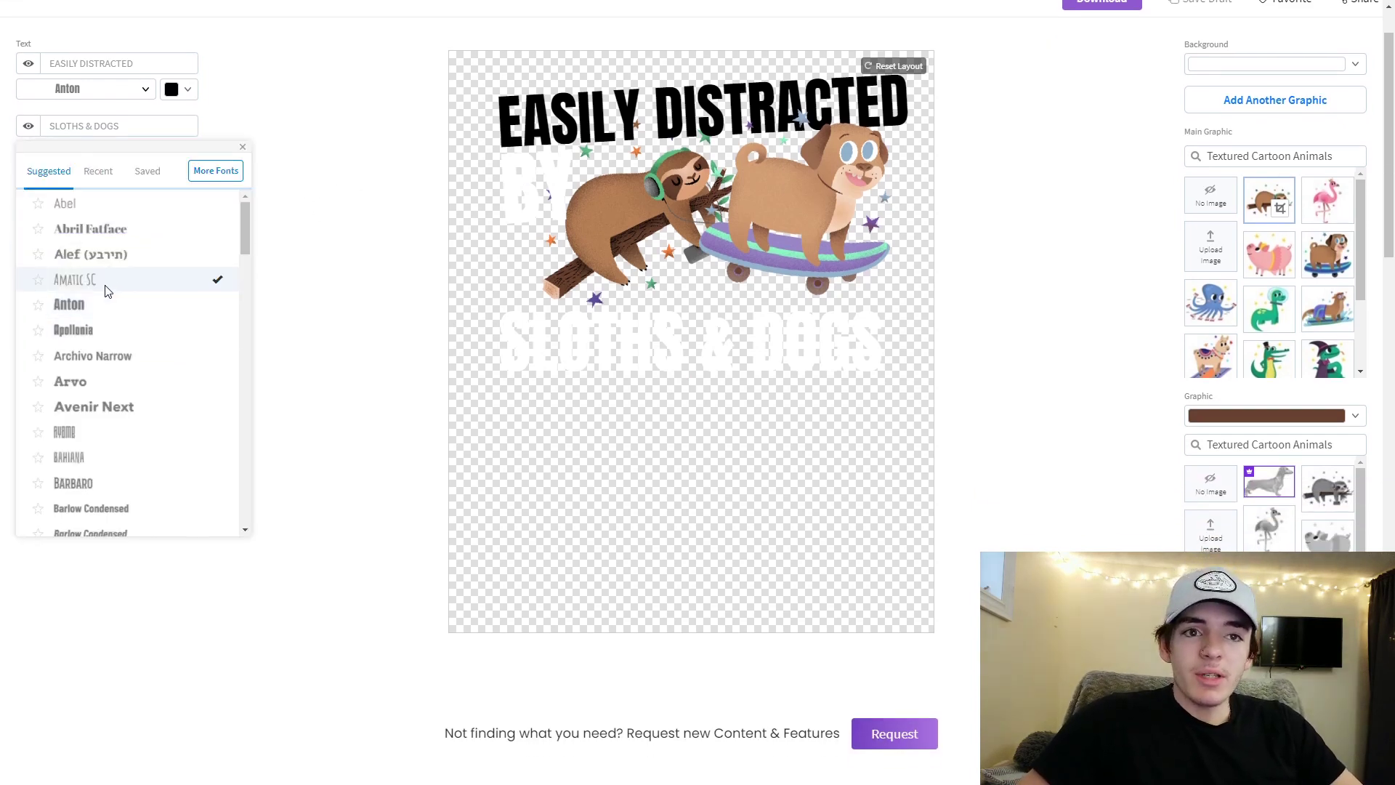
Step: Set the background to black and the "EASILY DISTRACTED" text to white
left_click(1233, 69)
left_click(1147, 81)
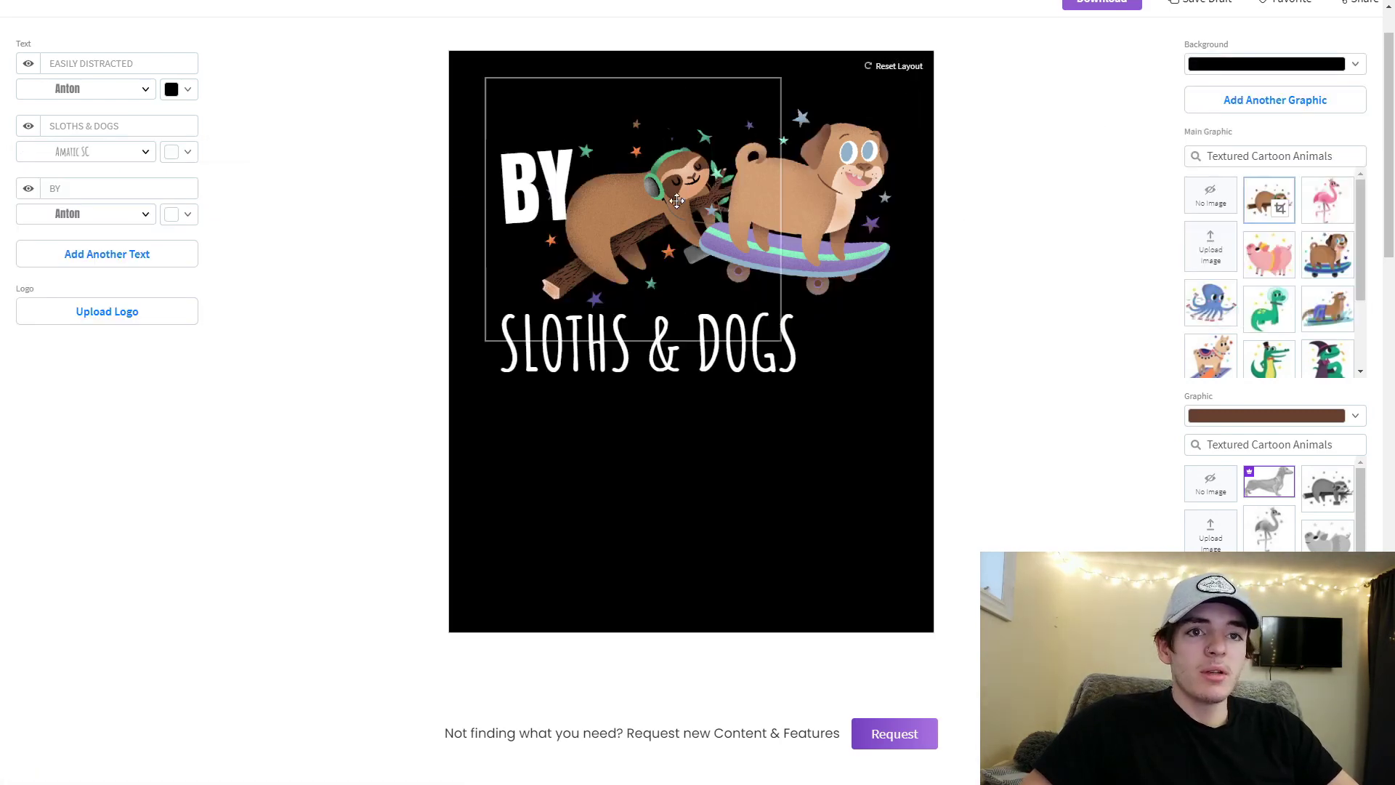
left_click(185, 98)
left_click(235, 109)
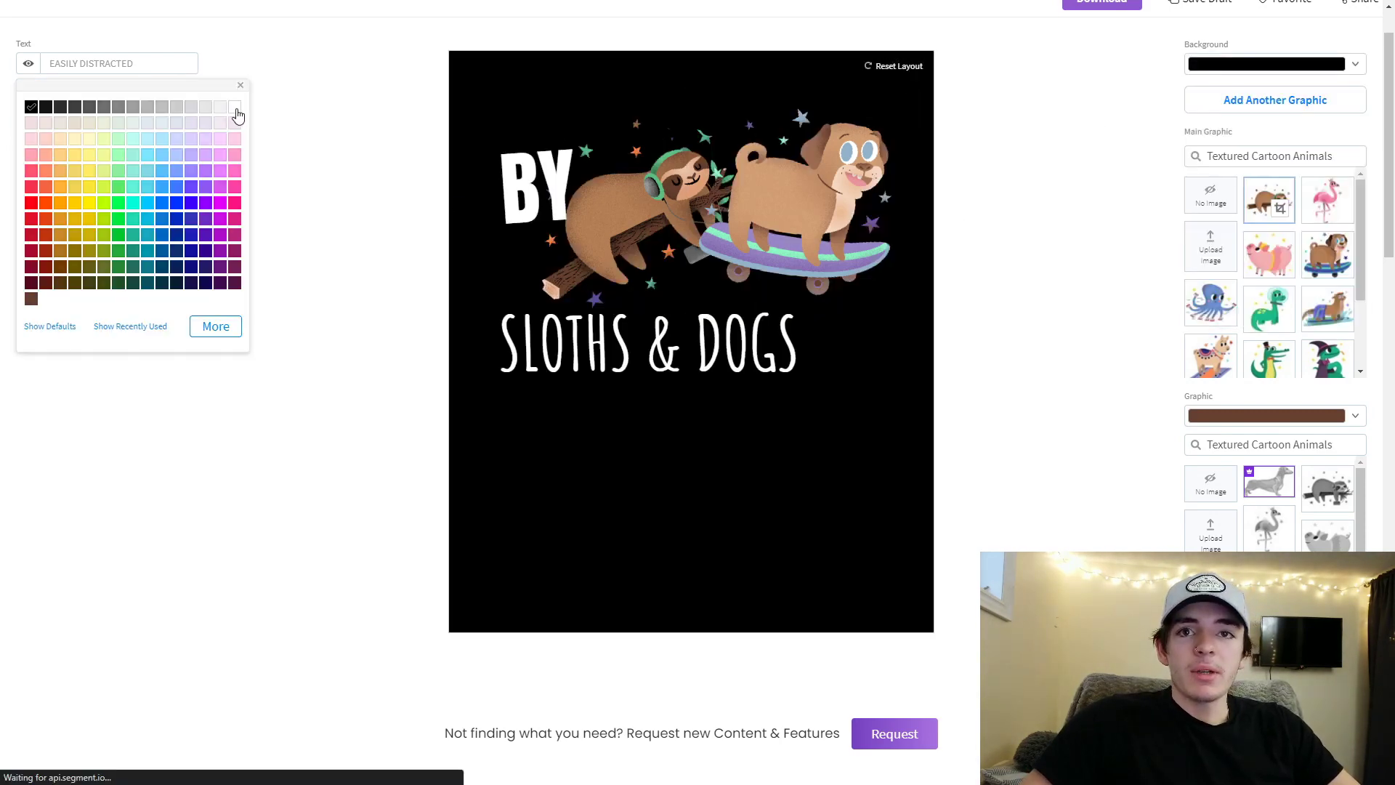
Step: Enlarge "SLOTHS & DOGS" to about the width of "EASILY DISTRACTED" and centre it beneath the animals
mouse_move(807, 380)
left_mouse_down()
mouse_move(922, 407)
mouse_move(827, 367)
left_mouse_up()
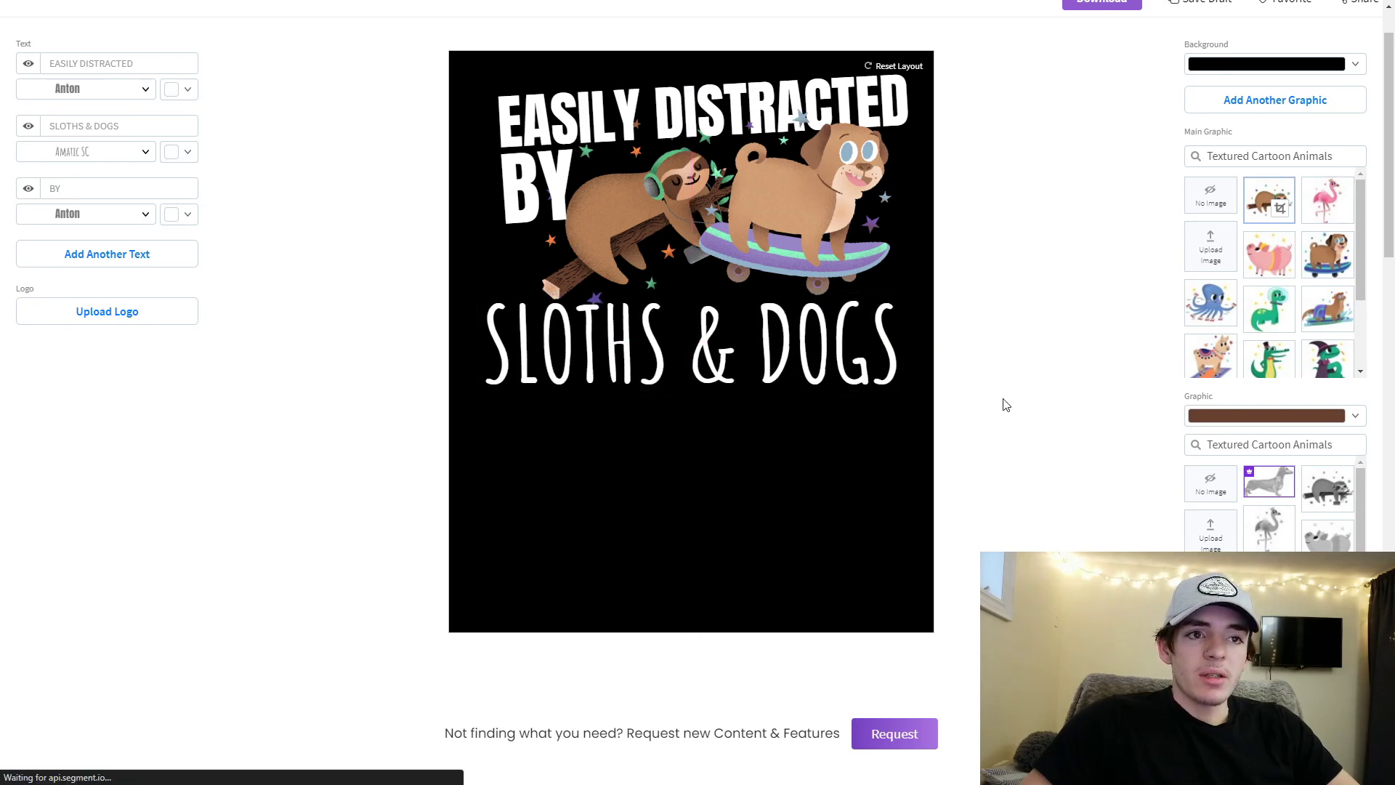
left_click_drag(826, 352, 824, 351)
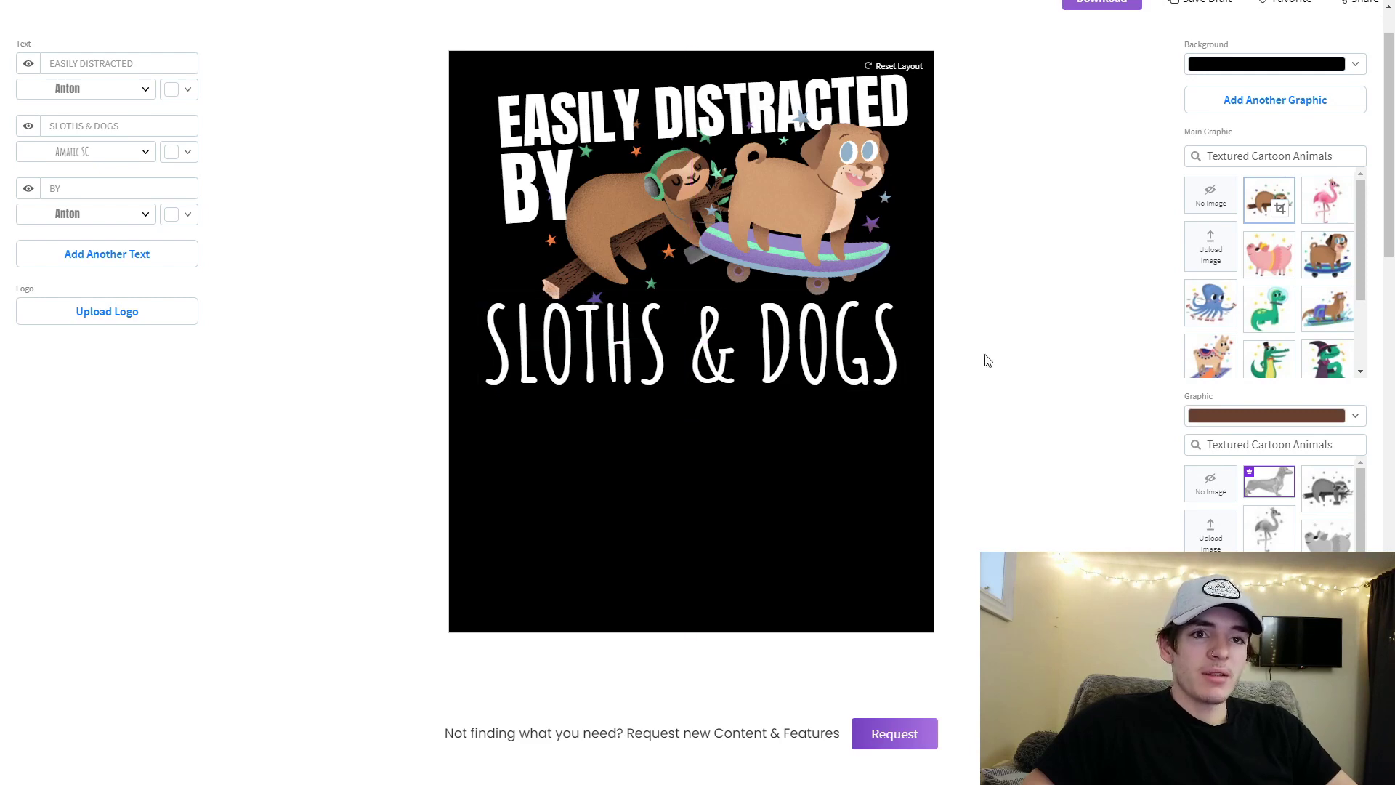
Step: Switch the black background to transparent
left_click(1223, 73)
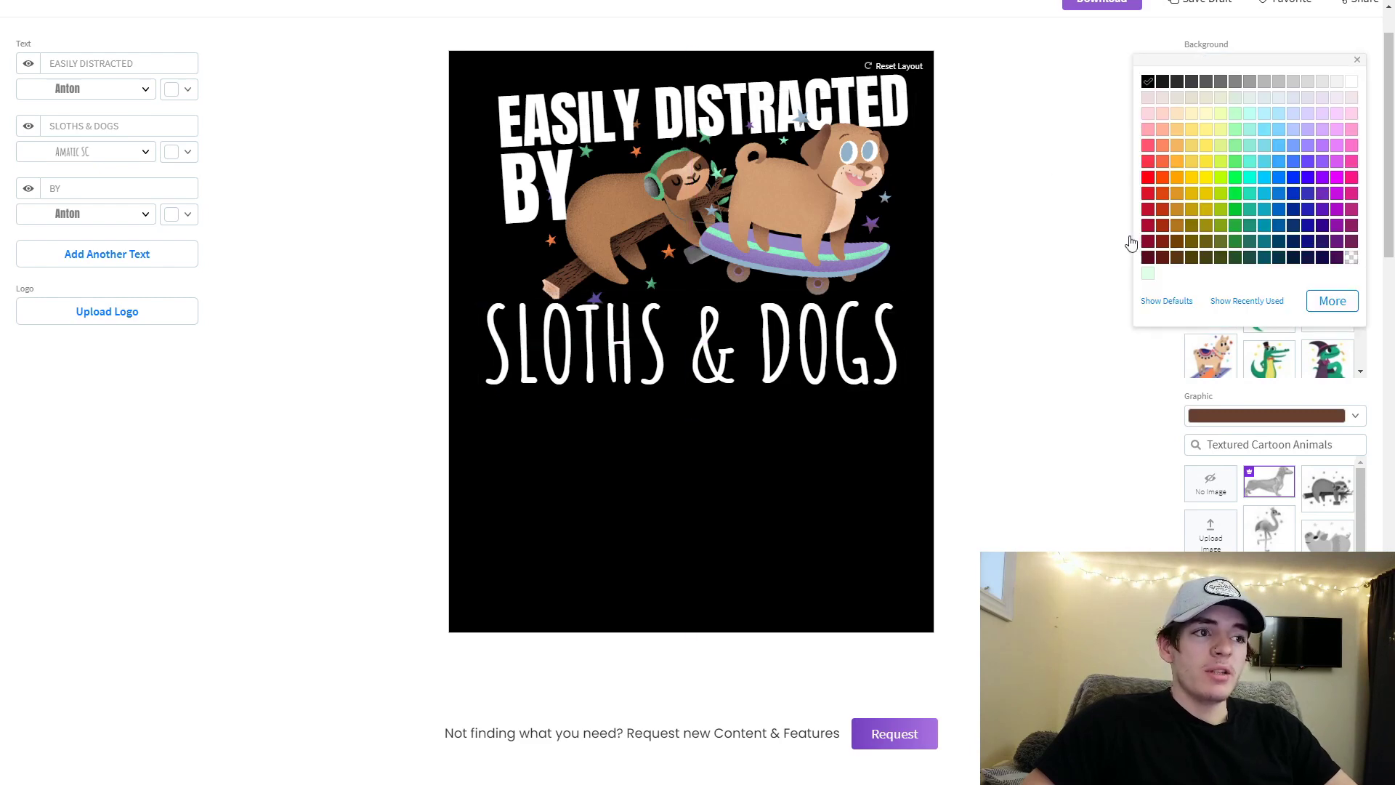
left_click(1105, 215)
scroll(1119, 212, "up", 1)
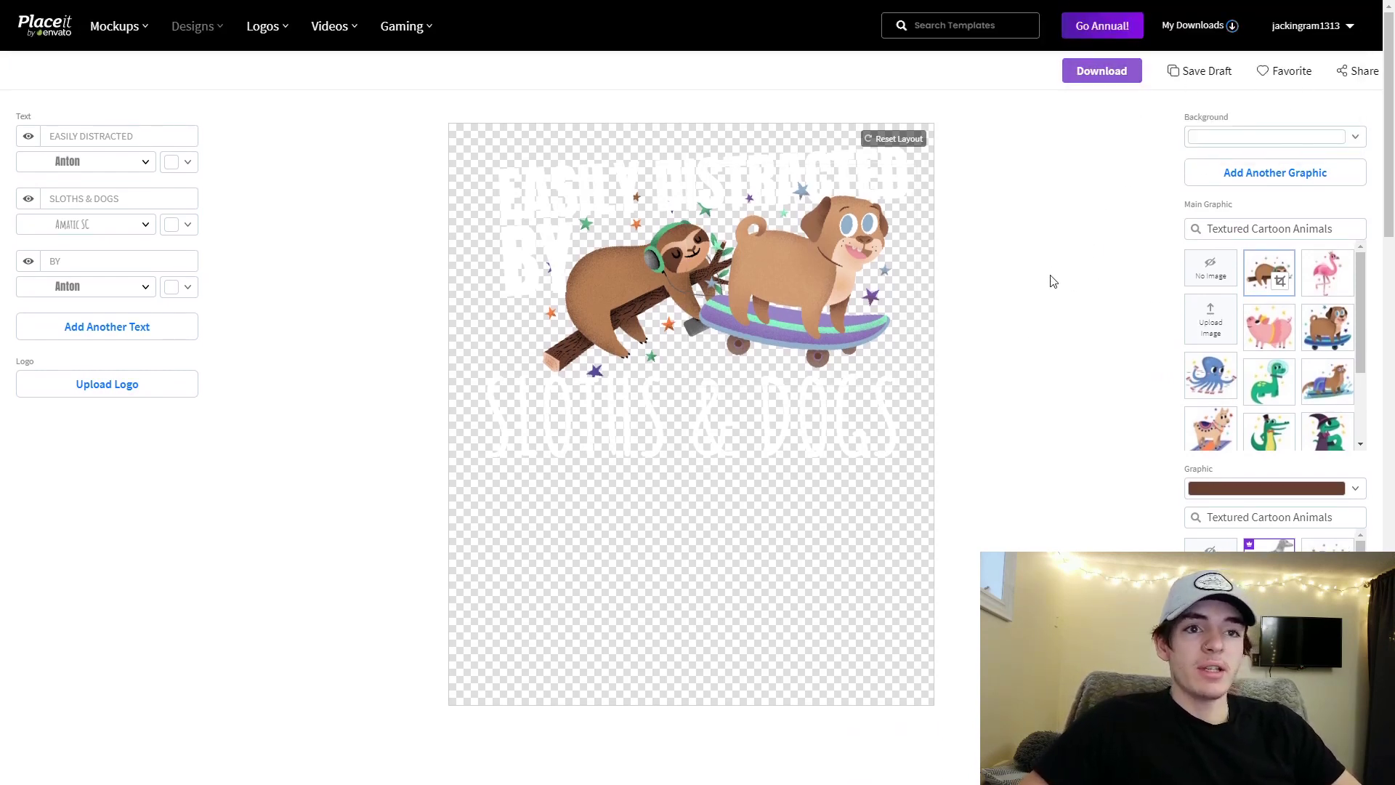
Step: Rearrange the layout on a black background, with the sloth and dog side by side below the text and "SLOTHS & DOGS" raised toward the heading
left_click_drag(625, 297, 585, 545)
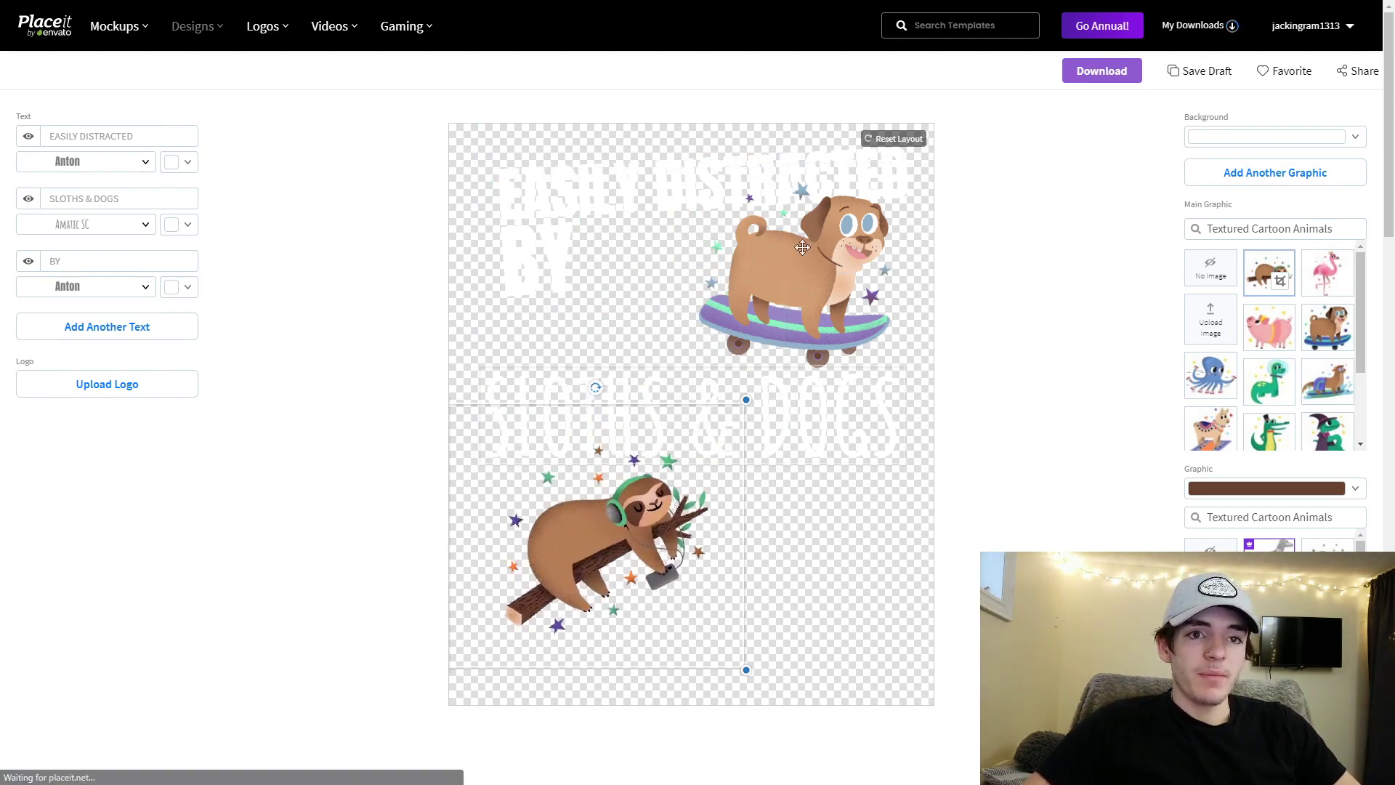
left_click(1225, 138)
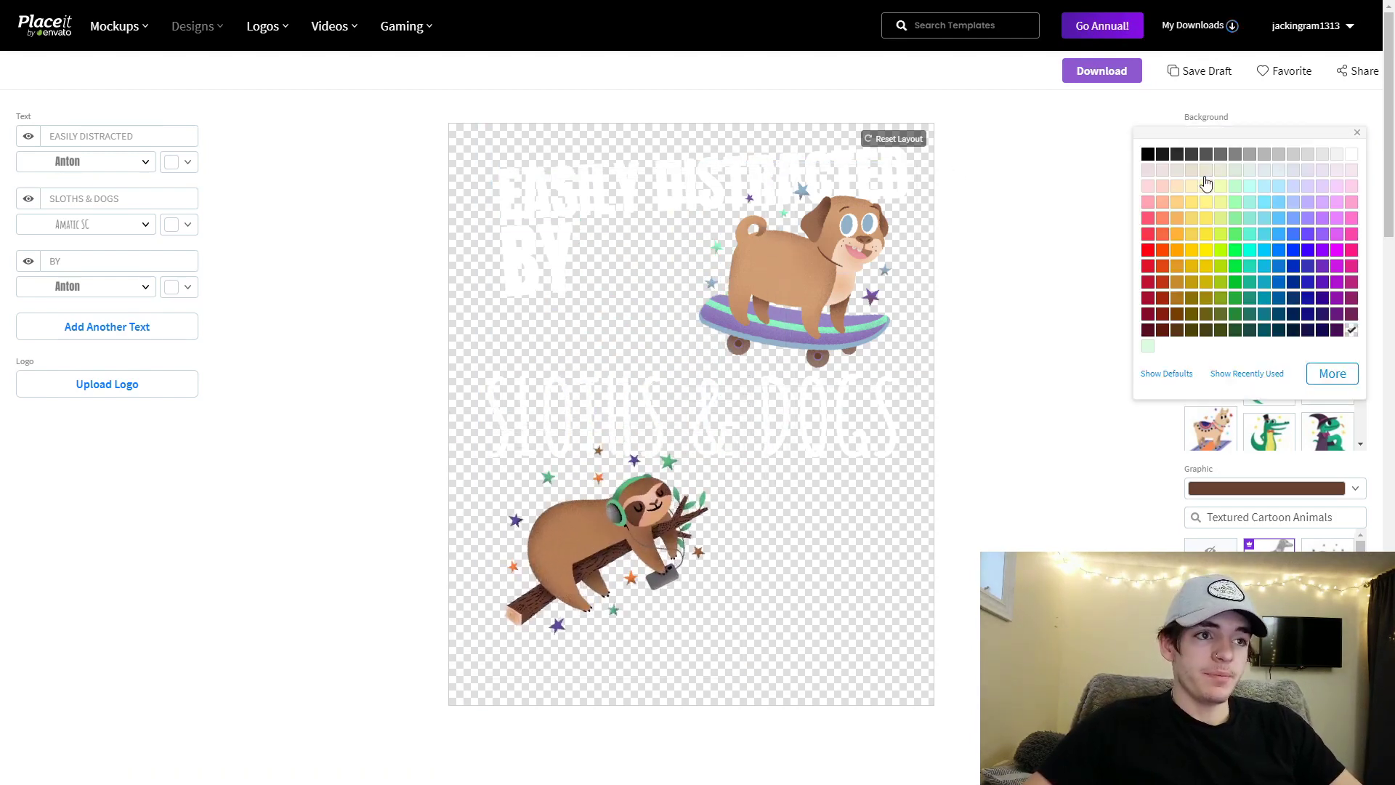
left_click(1149, 155)
left_click_drag(799, 283, 803, 553)
left_click_drag(566, 421, 561, 323)
left_click_drag(552, 254, 632, 257)
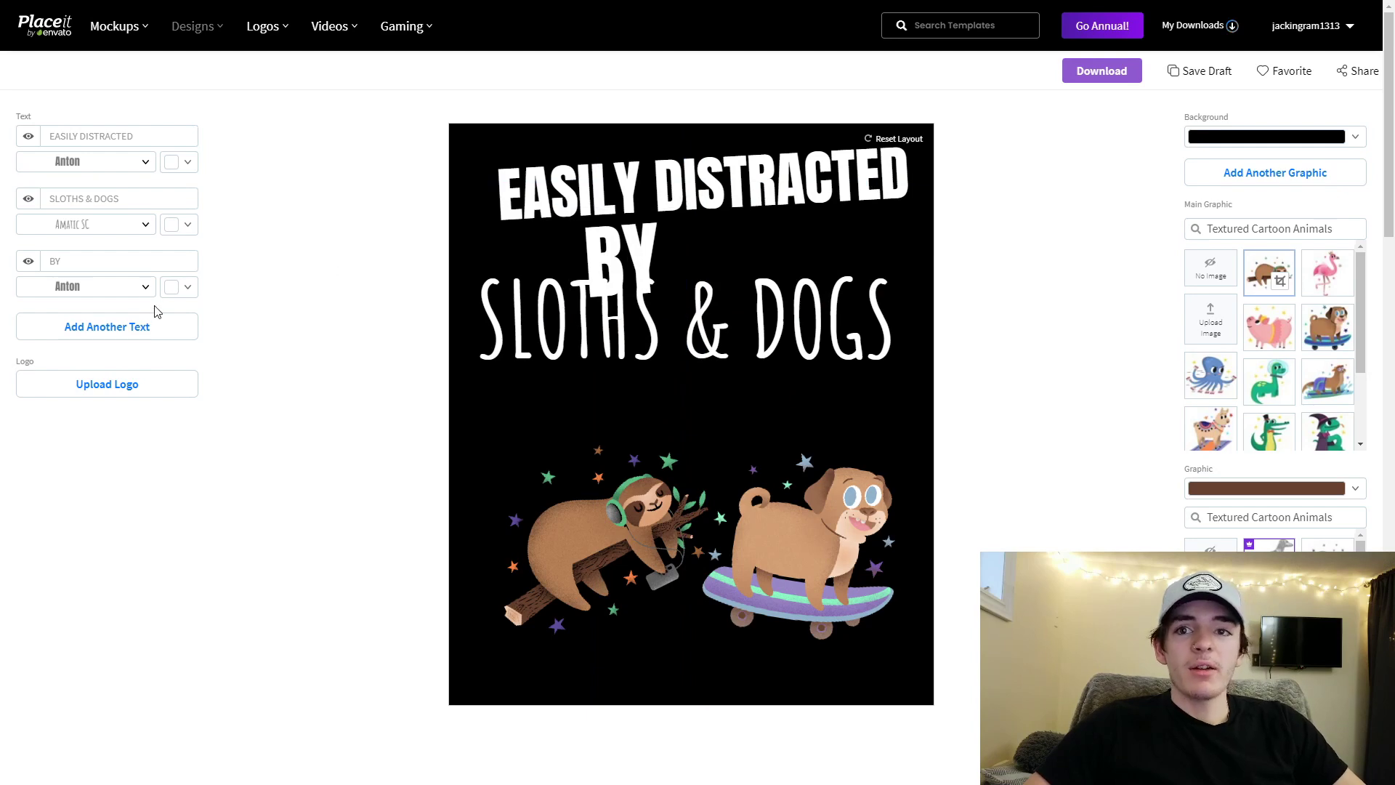
Step: Hide the separate "BY" text, extend the heading to "EASILY DISTRACTED BY" and set it level just above "SLOTHS & DOGS"
left_click(29, 263)
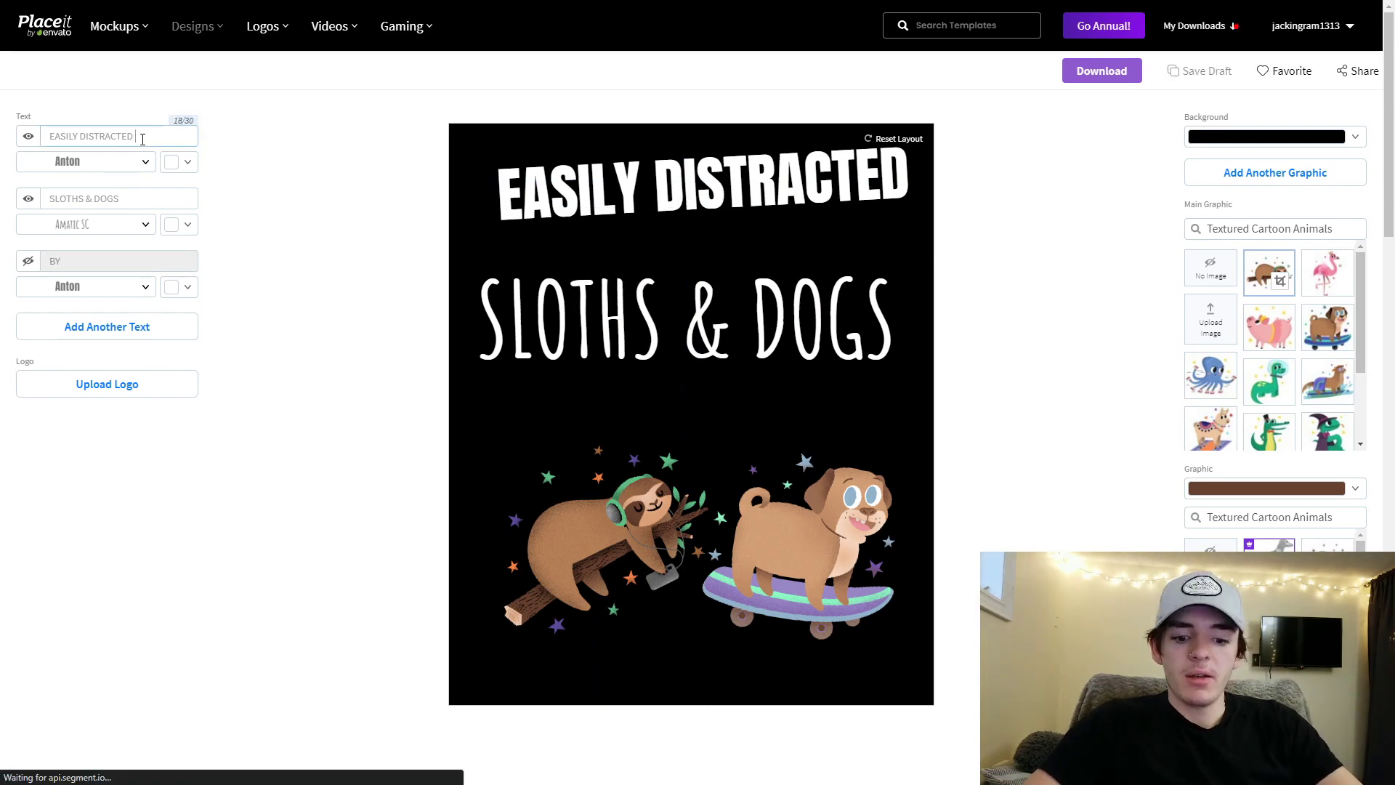
type("BY")
left_click(656, 204)
left_click_drag(656, 205, 656, 238)
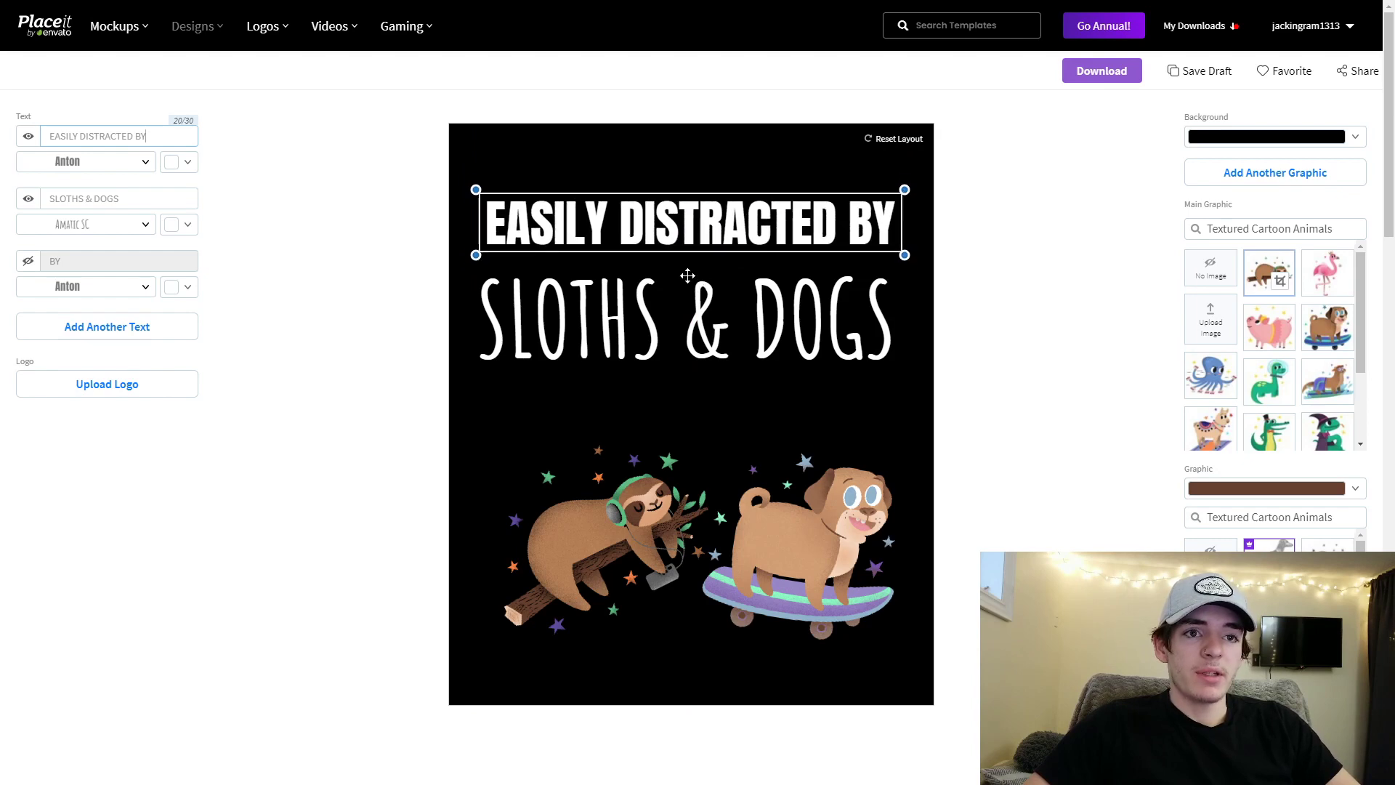
Step: Move both text lines up close together and bring the sloth and dog graphics up side by side directly beneath them
left_click_drag(767, 234, 767, 198)
left_click_drag(767, 309, 767, 252)
left_click_drag(723, 631, 776, 401)
left_click_drag(614, 407, 611, 412)
left_click(772, 525)
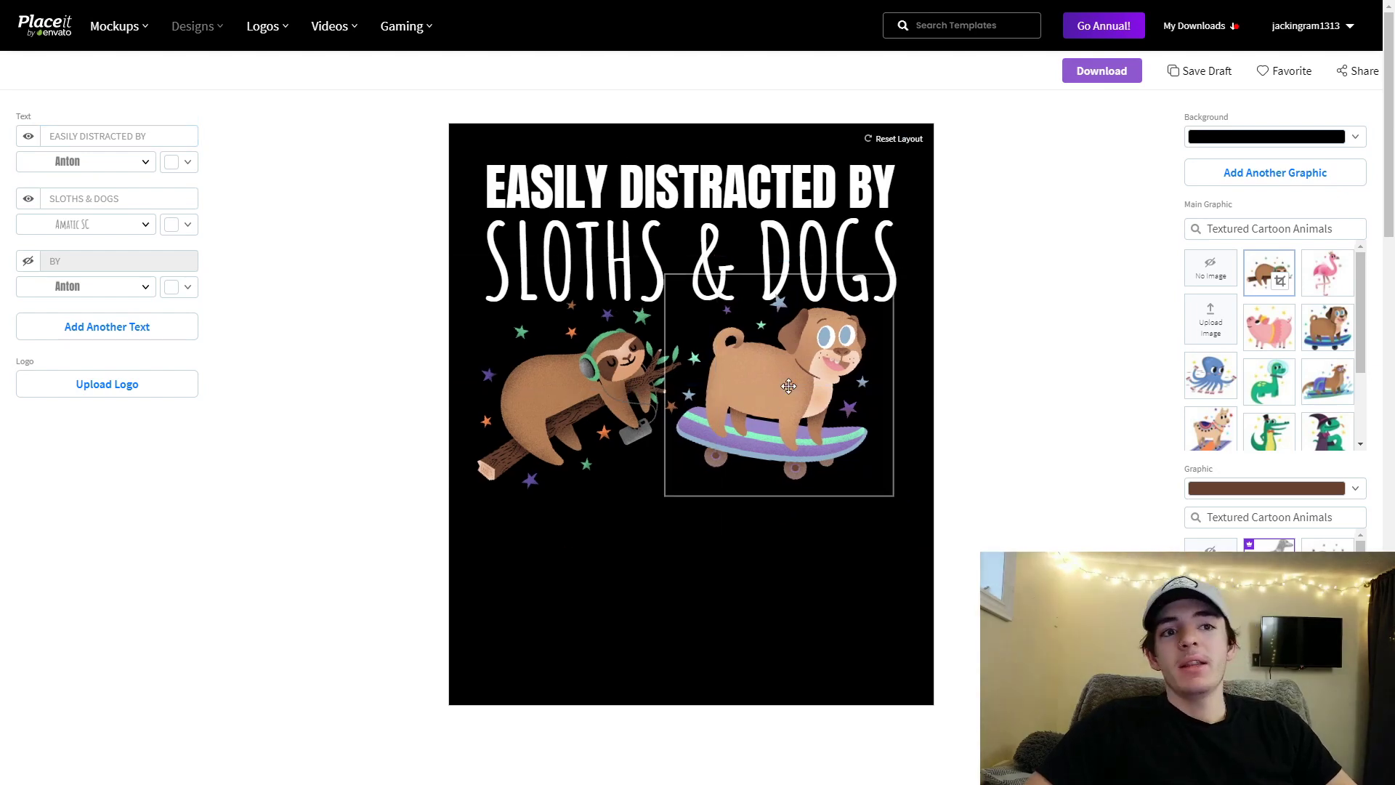
Step: Lower the skateboarding dog and the sloth slightly so both sit just beneath "SLOTHS & DOGS"
left_click_drag(790, 387, 789, 398)
left_click_drag(626, 392, 632, 397)
left_click(921, 463)
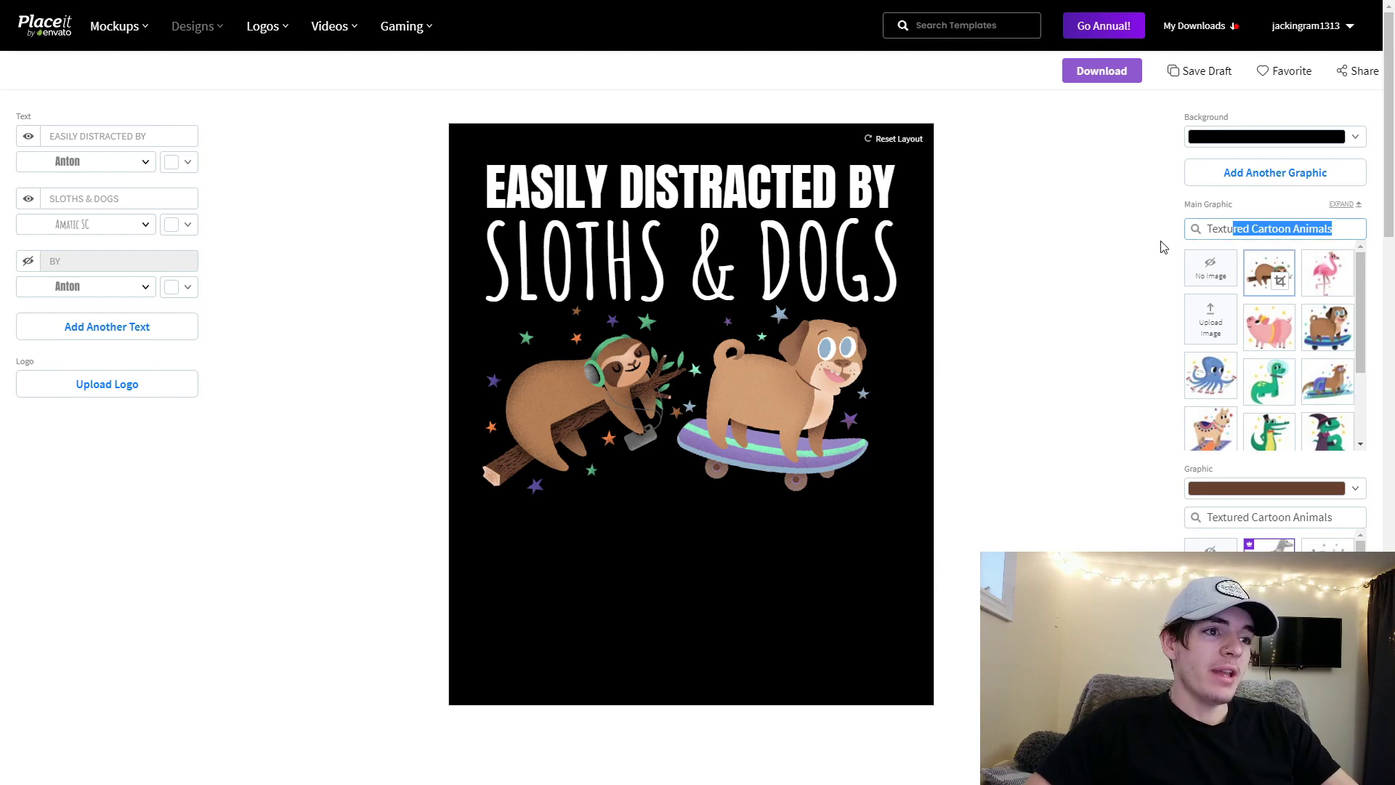
Step: Search the graphics for "sloth" and "dog" and replace the two animals with the sloth face and the orange dog face
left_click(1328, 231)
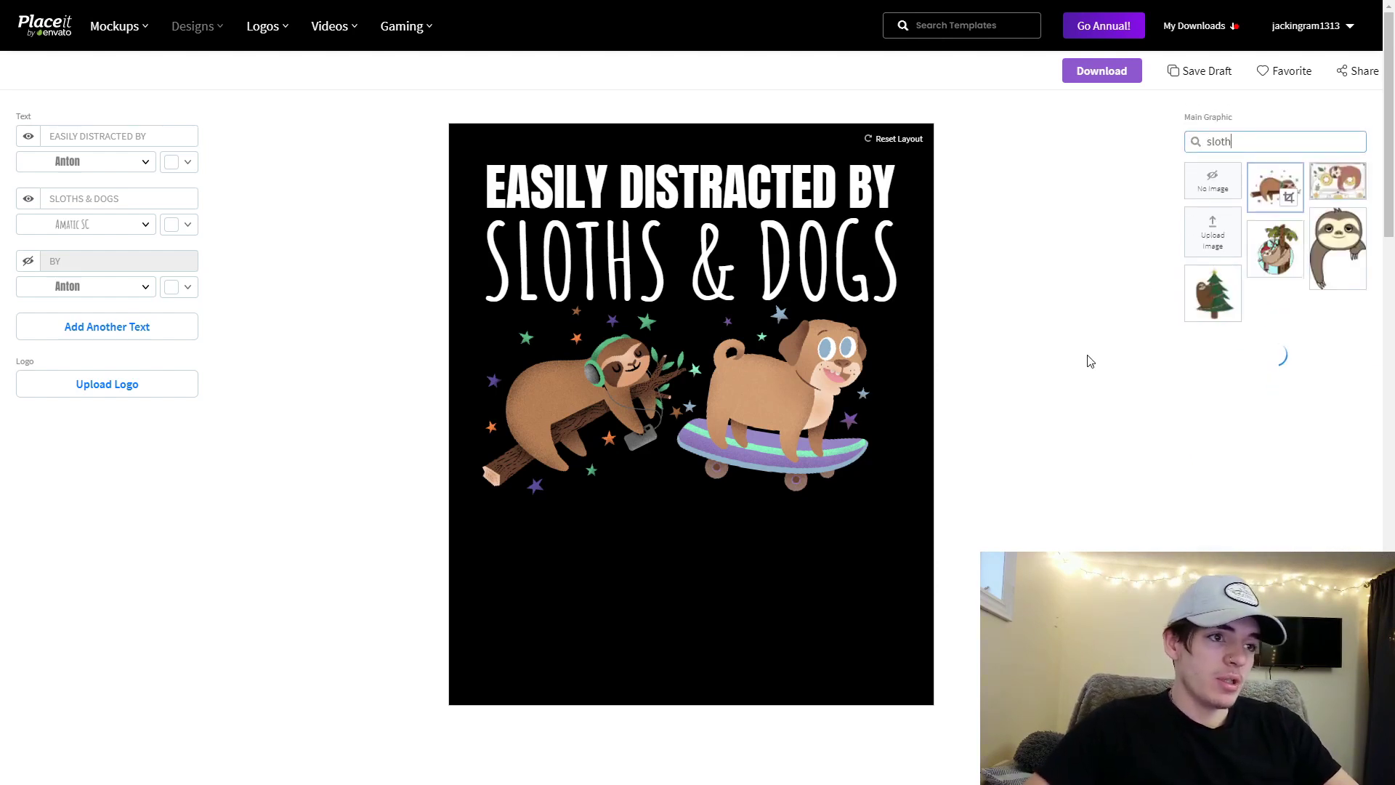
left_click(1280, 320)
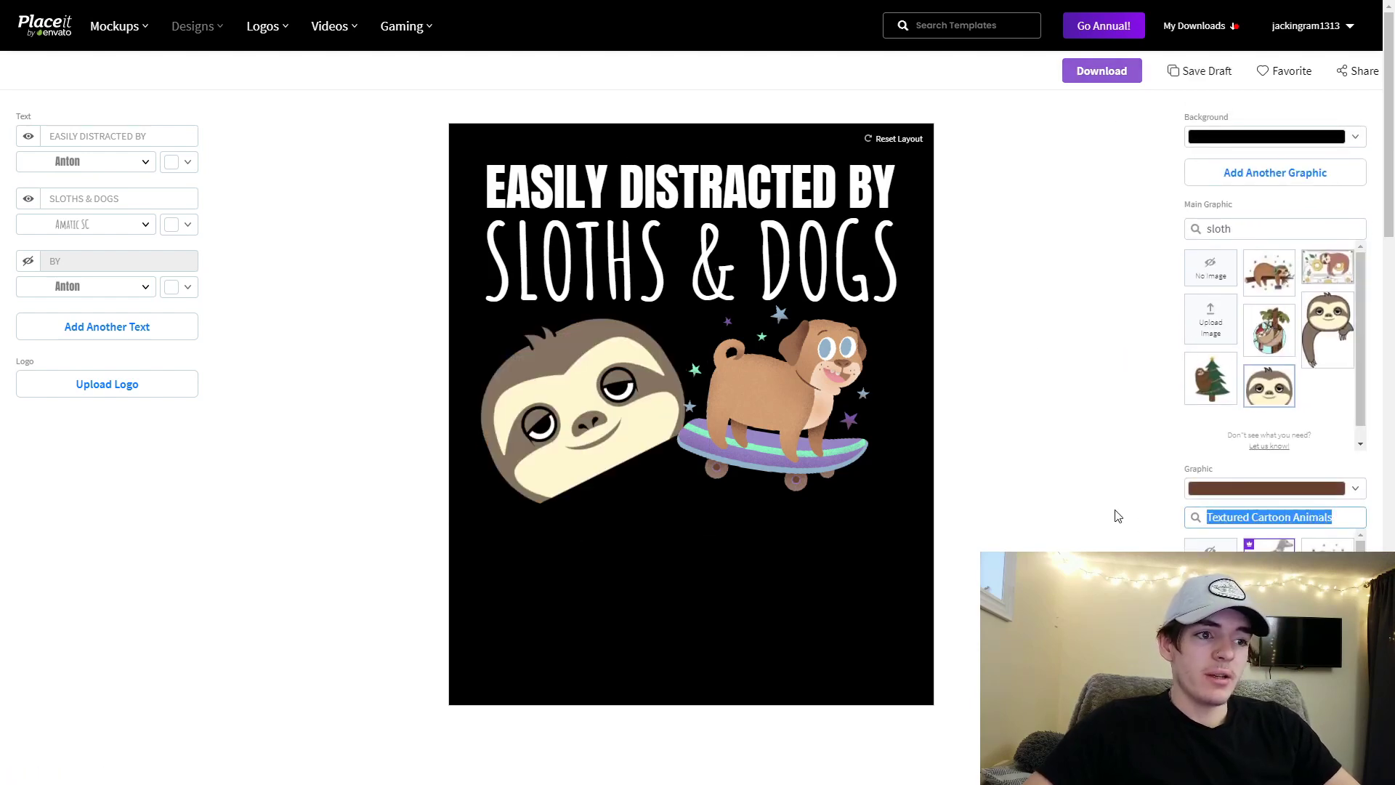
type("s")
key("BackSpace")
type("dog")
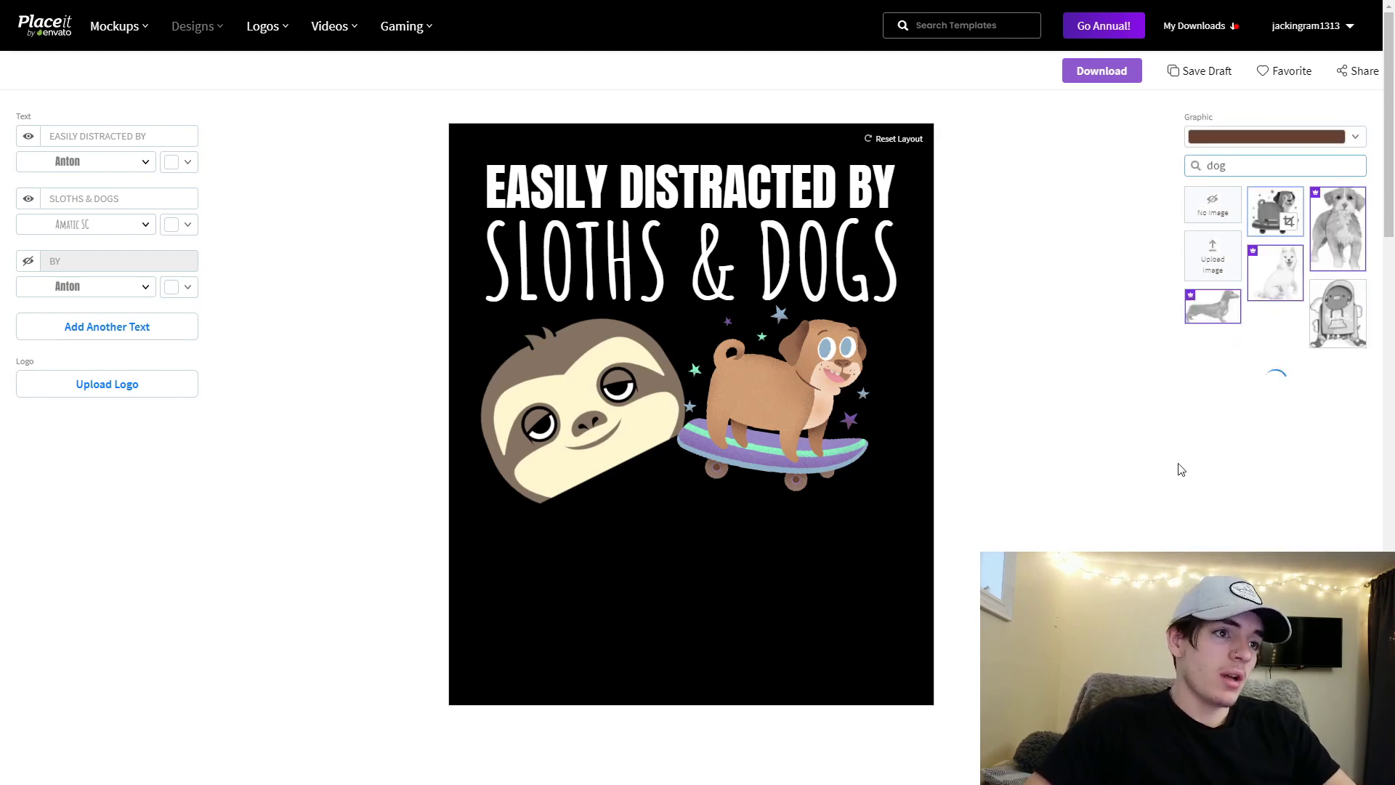
left_click(1269, 481)
Step: Position the sloth face and dog face side by side under the text, with the sloth slightly lower and a gap between them
mouse_move(745, 393)
left_mouse_down()
mouse_move(767, 394)
mouse_move(753, 394)
left_mouse_up()
left_click_drag(629, 393, 629, 405)
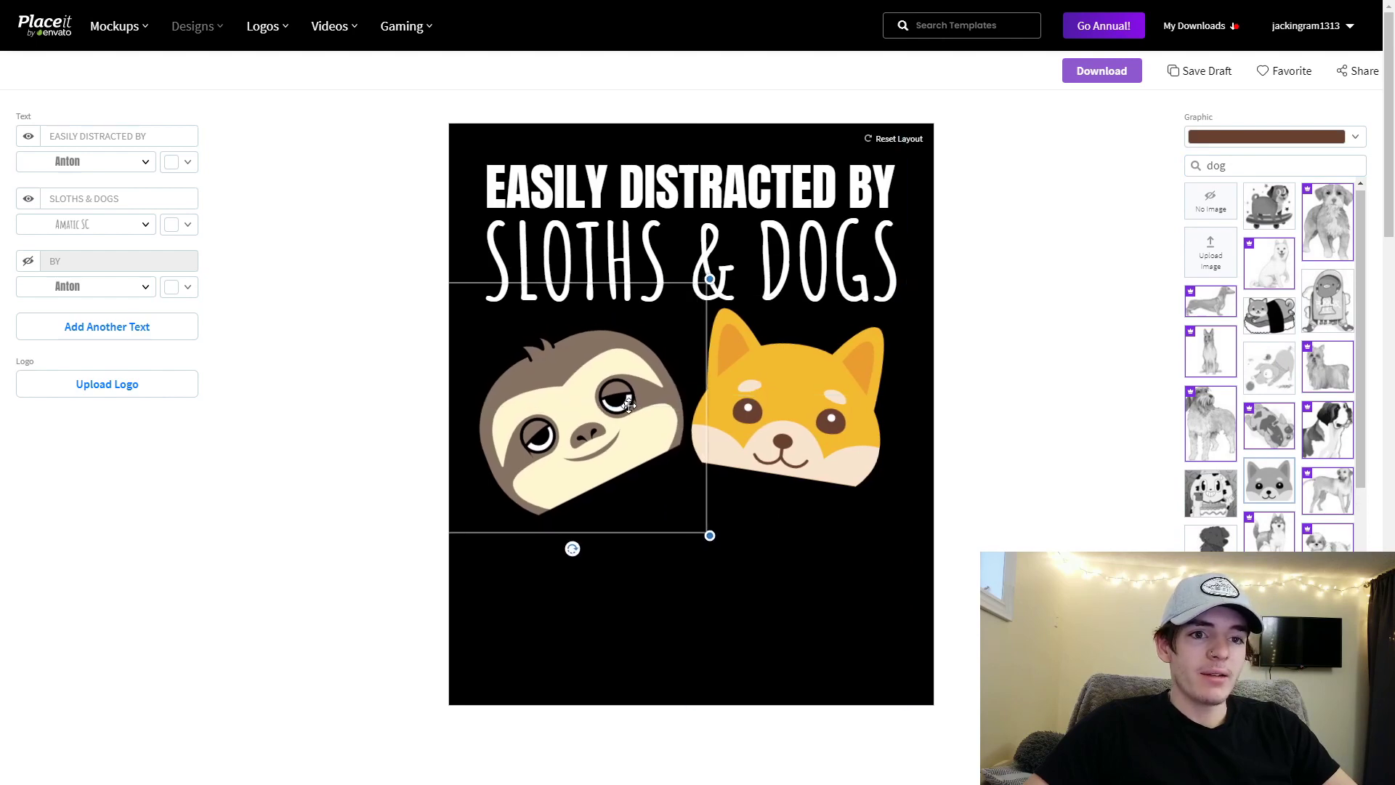
left_click(1078, 426)
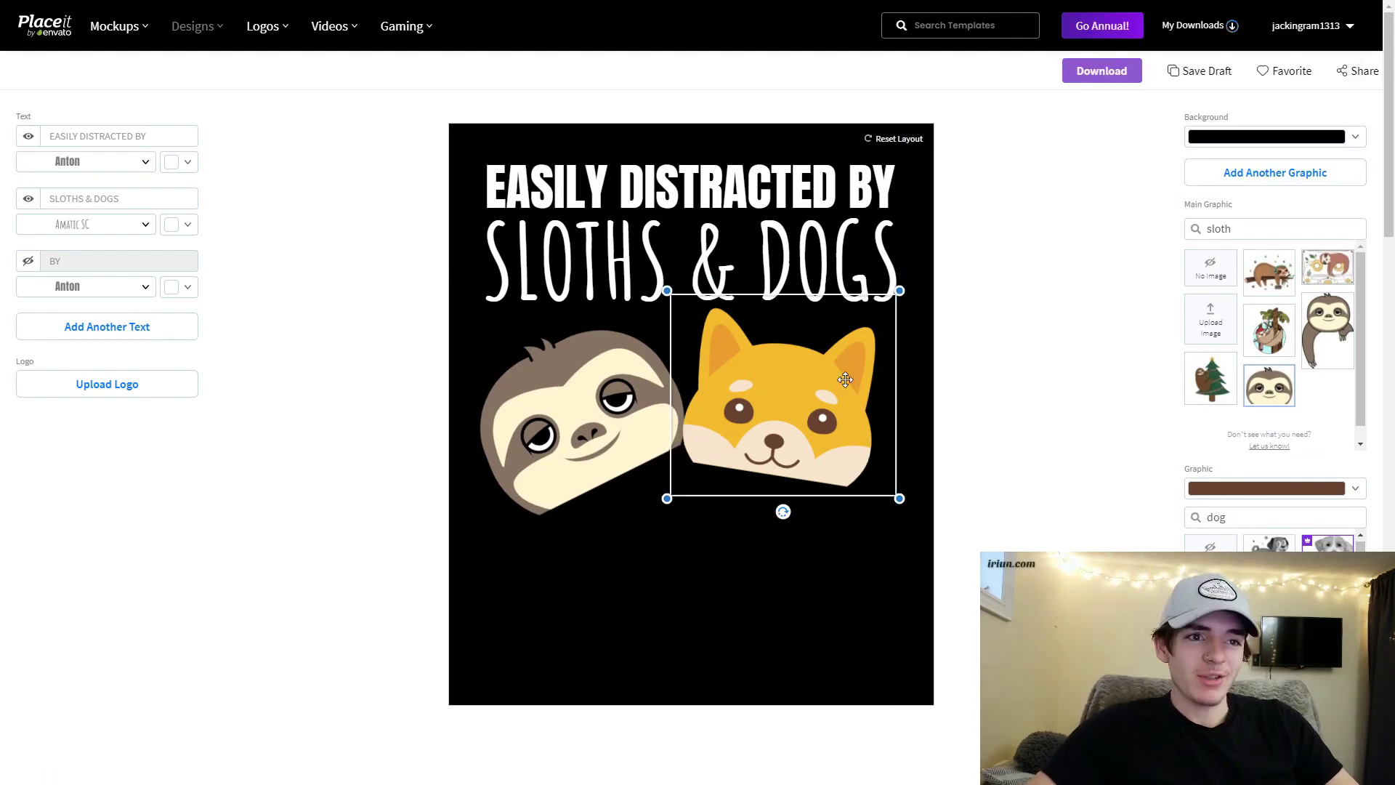
mouse_move(843, 377)
left_mouse_down()
mouse_move(851, 395)
mouse_move(853, 370)
left_mouse_up()
left_click_drag(632, 394, 632, 409)
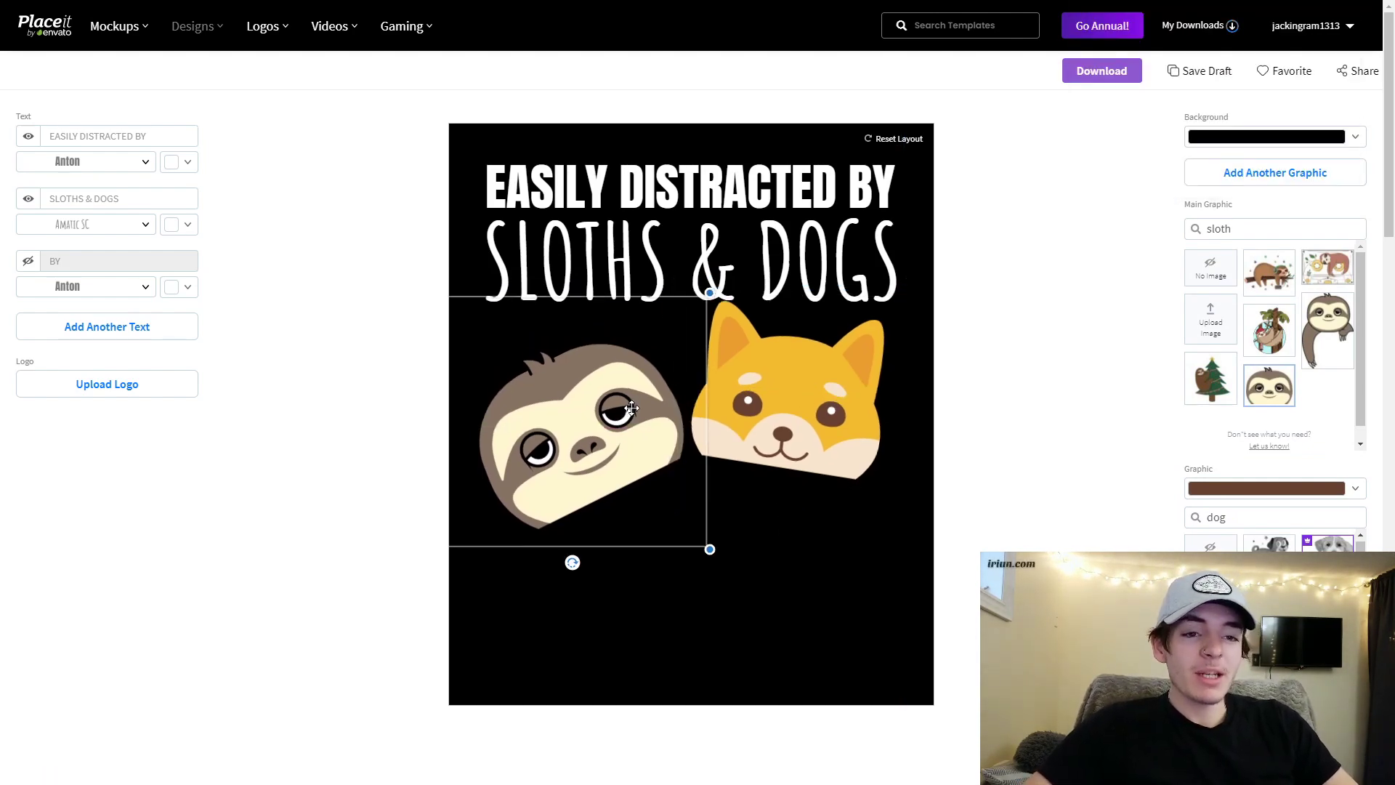
Step: Rotate the sloth face and dog face upright and line them up beneath the text
left_click_drag(576, 564, 504, 553)
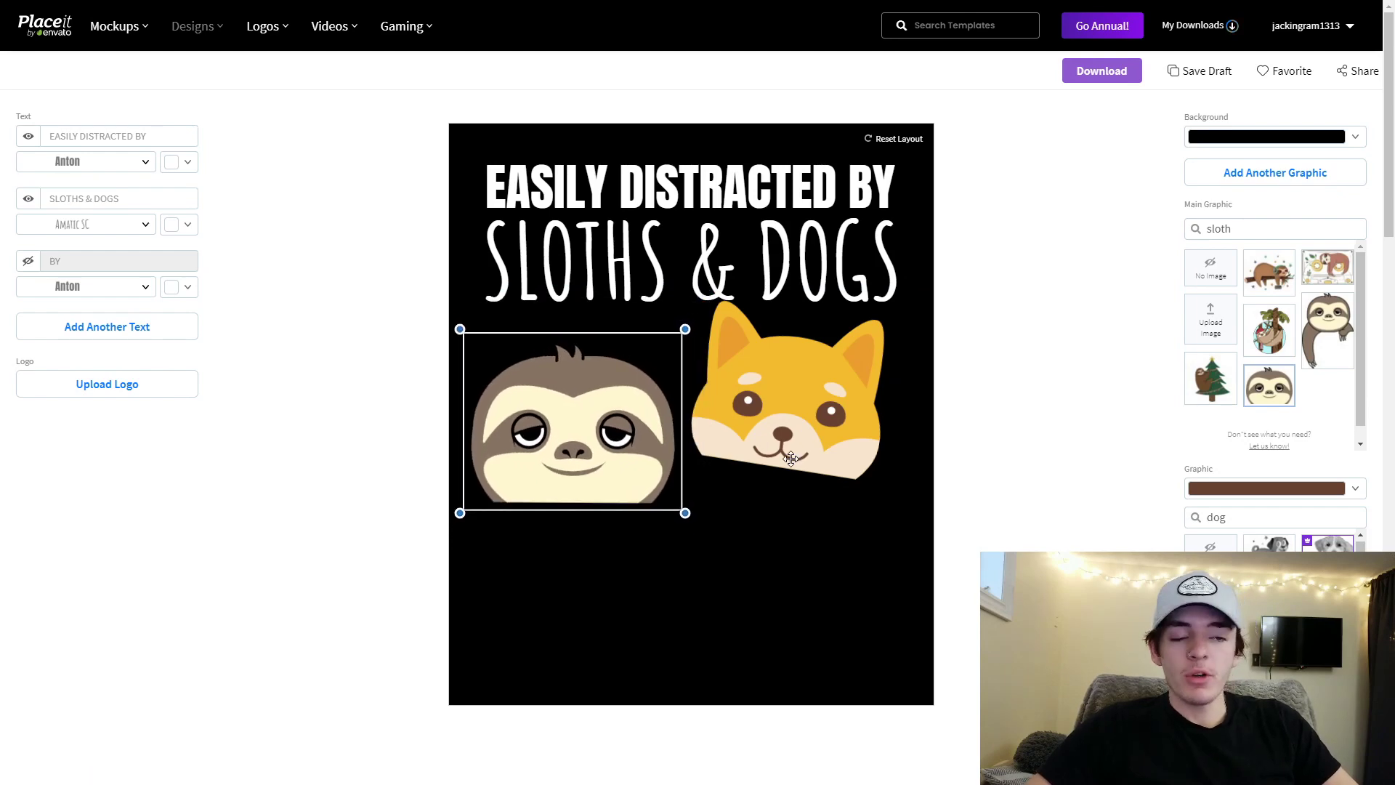
left_click_drag(812, 434, 802, 478)
left_click_drag(781, 550, 796, 548)
left_click(798, 551)
left_click(798, 551)
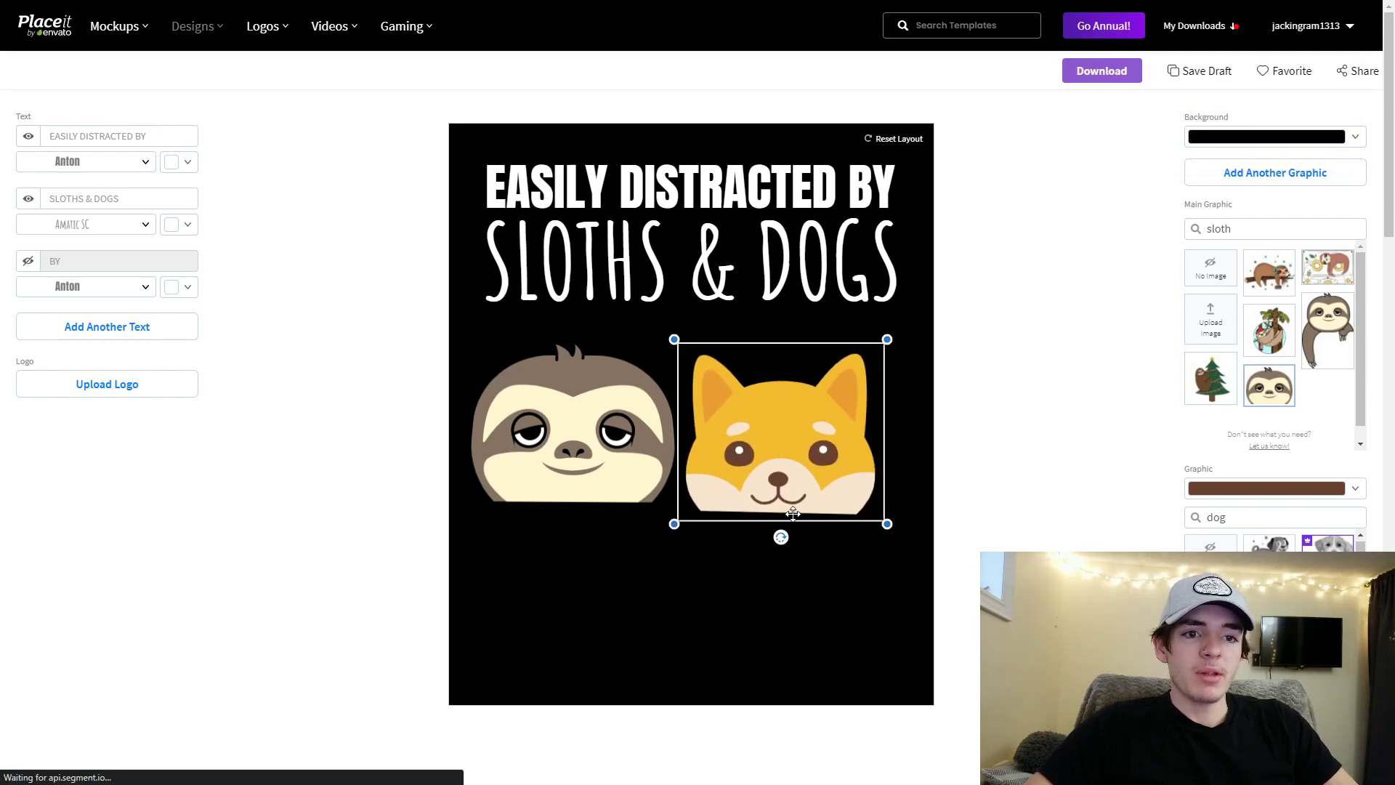
left_click_drag(784, 539, 783, 540)
Step: Move both faces to the top of the design and place "EASILY DISTRACTED BY" and "SLOTHS & DOGS" directly below them
left_click_drag(781, 436, 814, 273)
mouse_move(604, 453)
left_mouse_down()
mouse_move(612, 281)
mouse_move(612, 436)
left_mouse_up()
left_click_drag(614, 291, 617, 611)
mouse_move(635, 224)
left_mouse_down()
mouse_move(614, 416)
mouse_move(618, 226)
left_mouse_up()
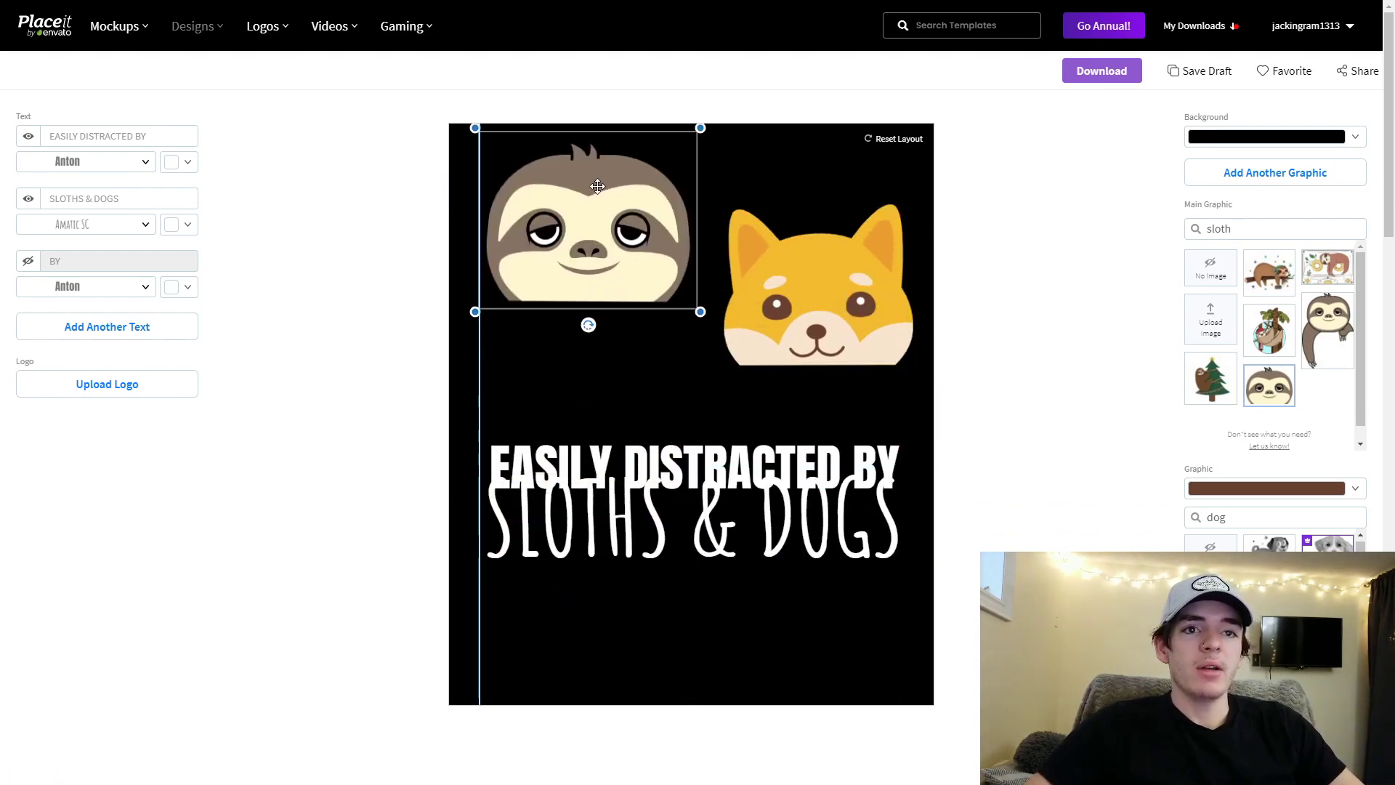
left_click_drag(806, 275, 790, 210)
left_click_drag(736, 463, 732, 329)
left_click_drag(768, 551, 769, 448)
left_click(972, 452)
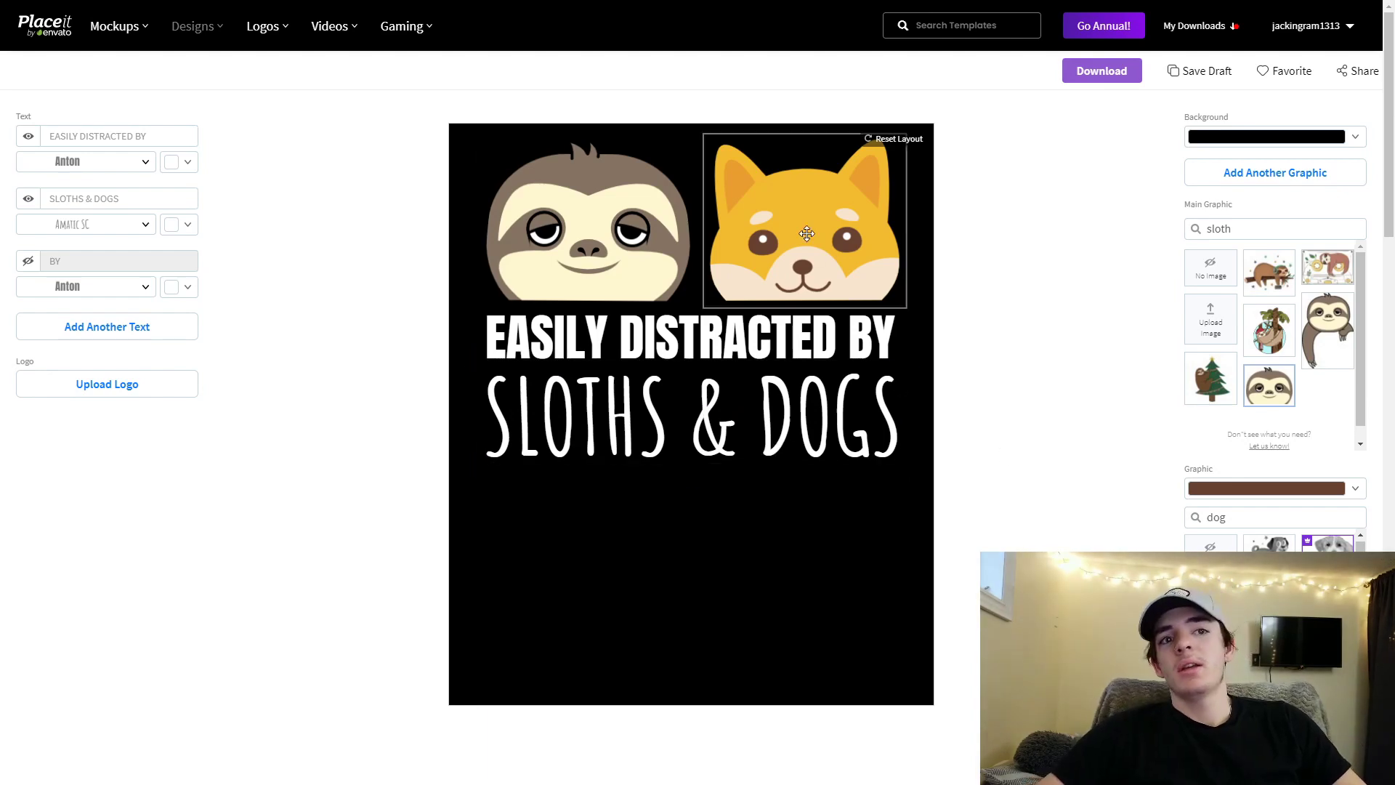
Step: Switch the background to transparent and download the design
left_click(1227, 139)
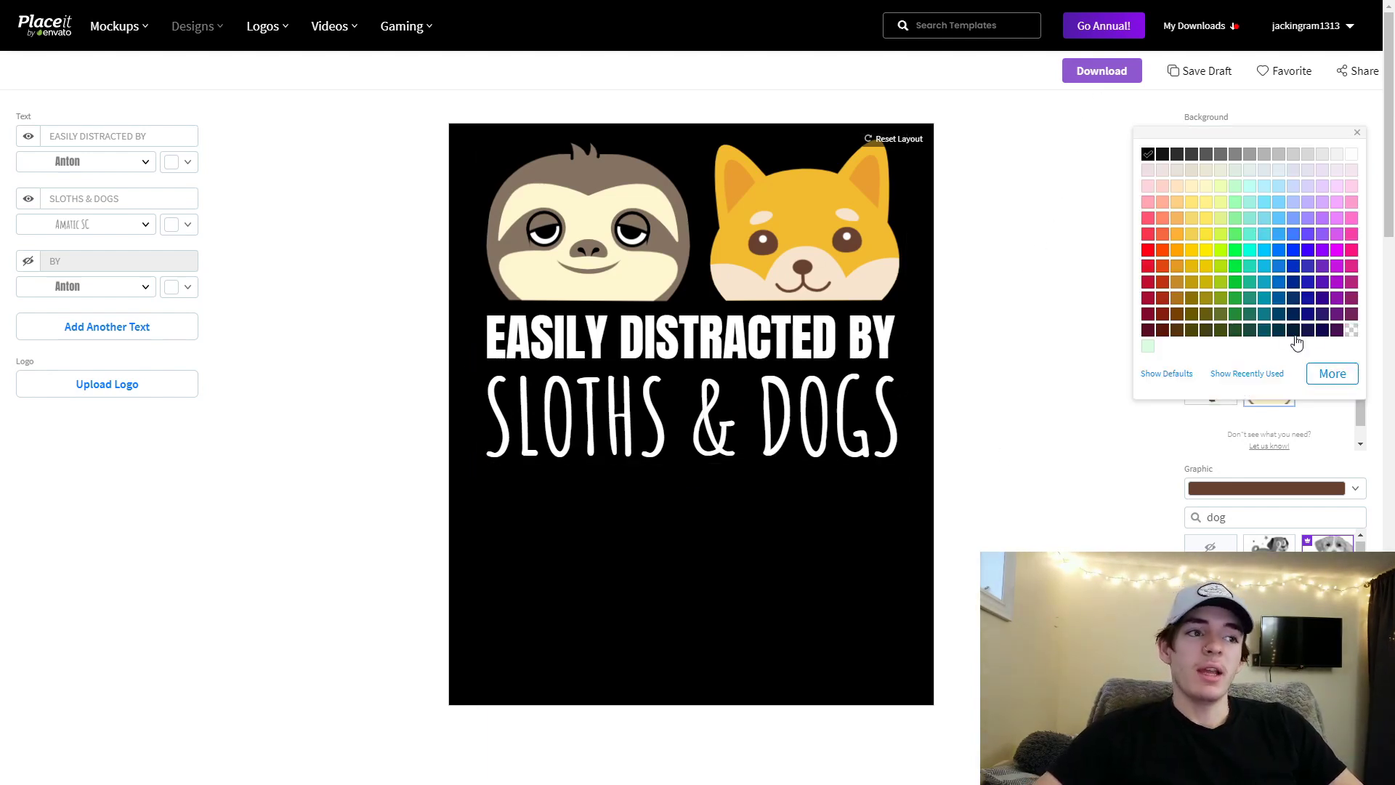
left_click(1352, 332)
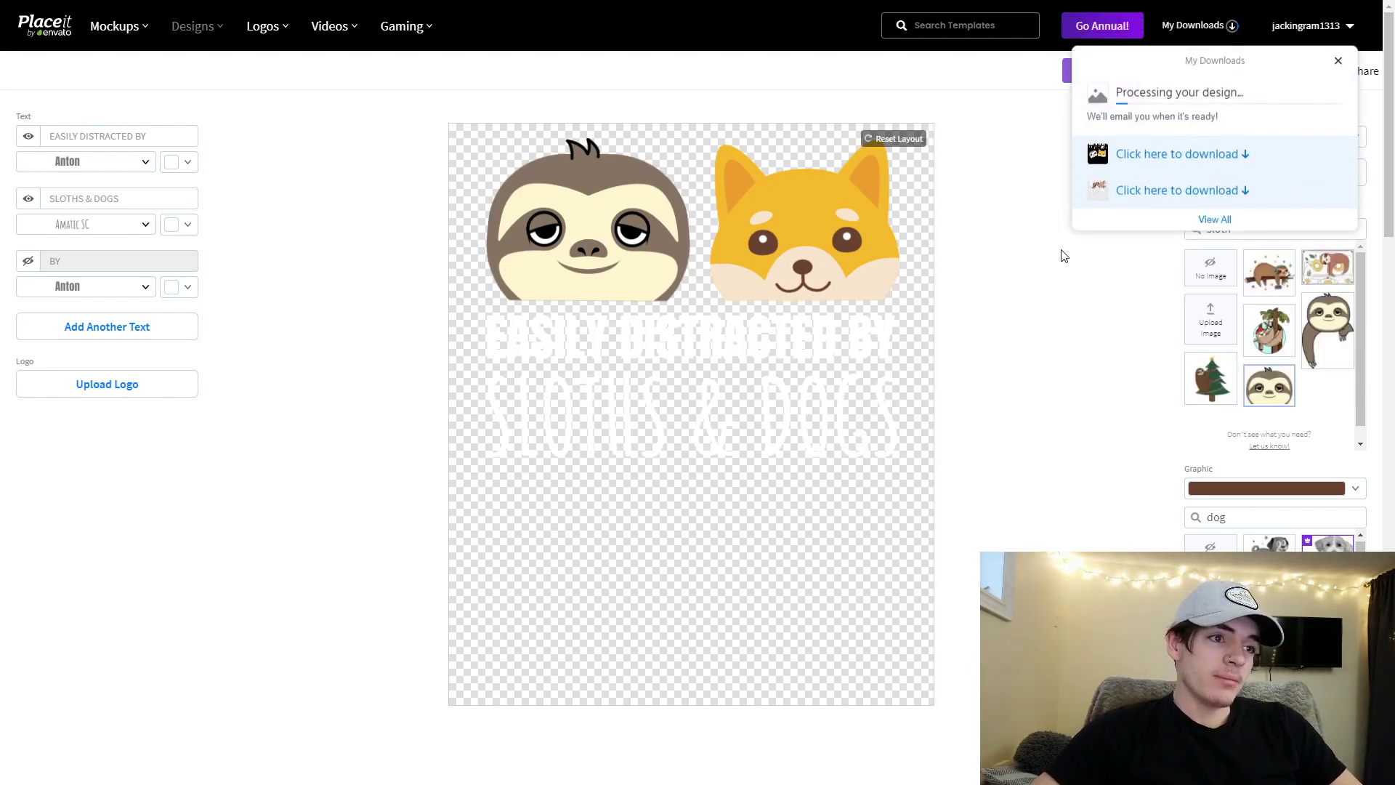
Step: Add another graphic to the design and set it to no image
left_click(1268, 191)
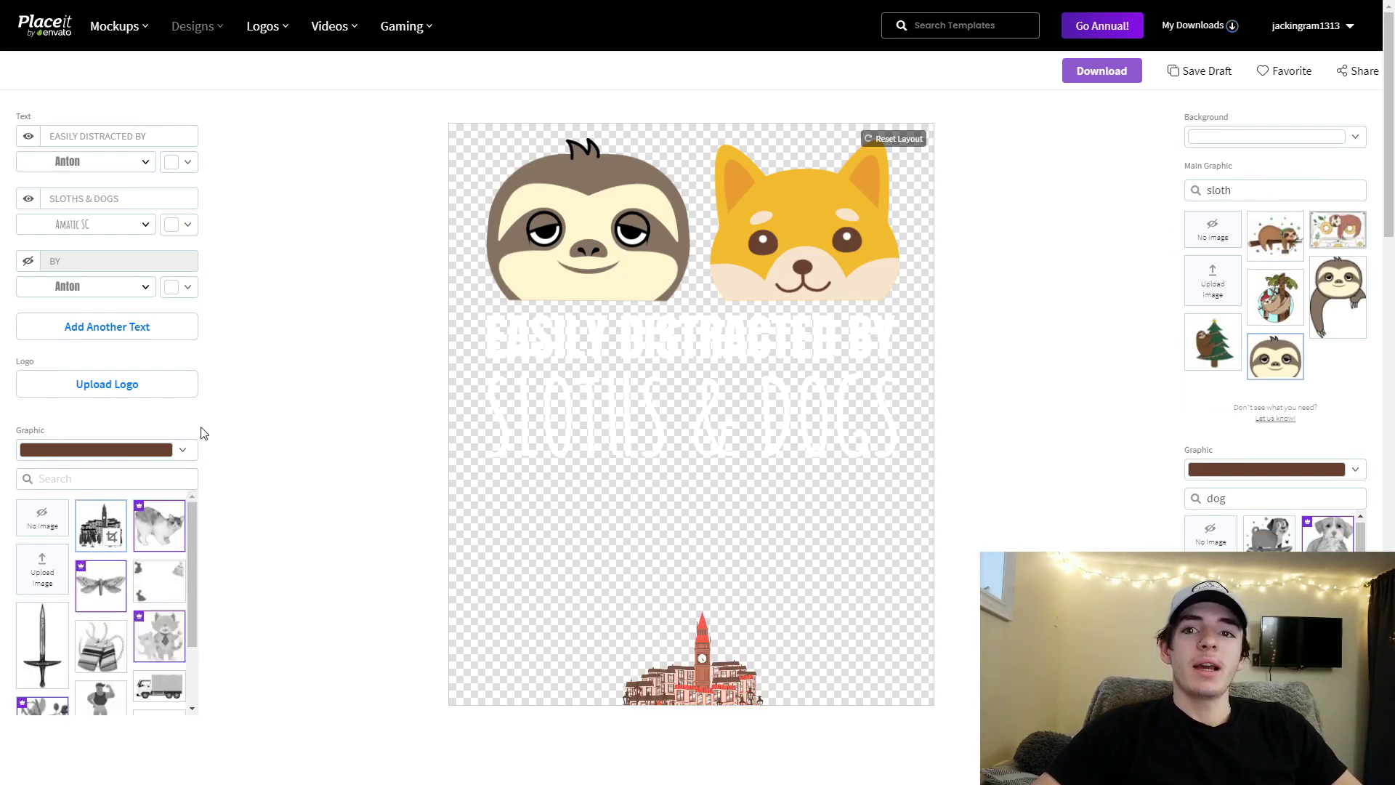
left_click(39, 532)
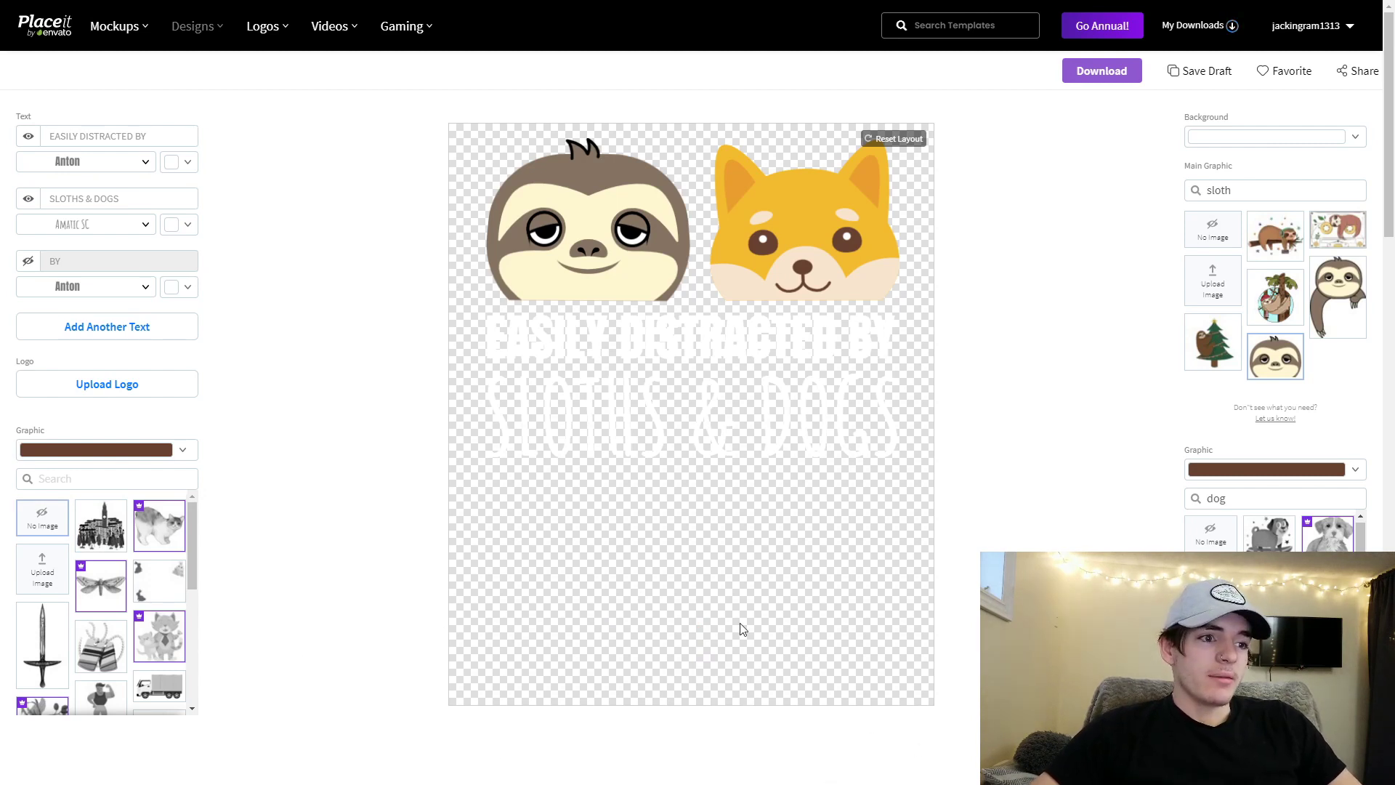
Step: Replace the sloth face with the sloth that has hanging arms and set the background to black
left_click(1355, 291)
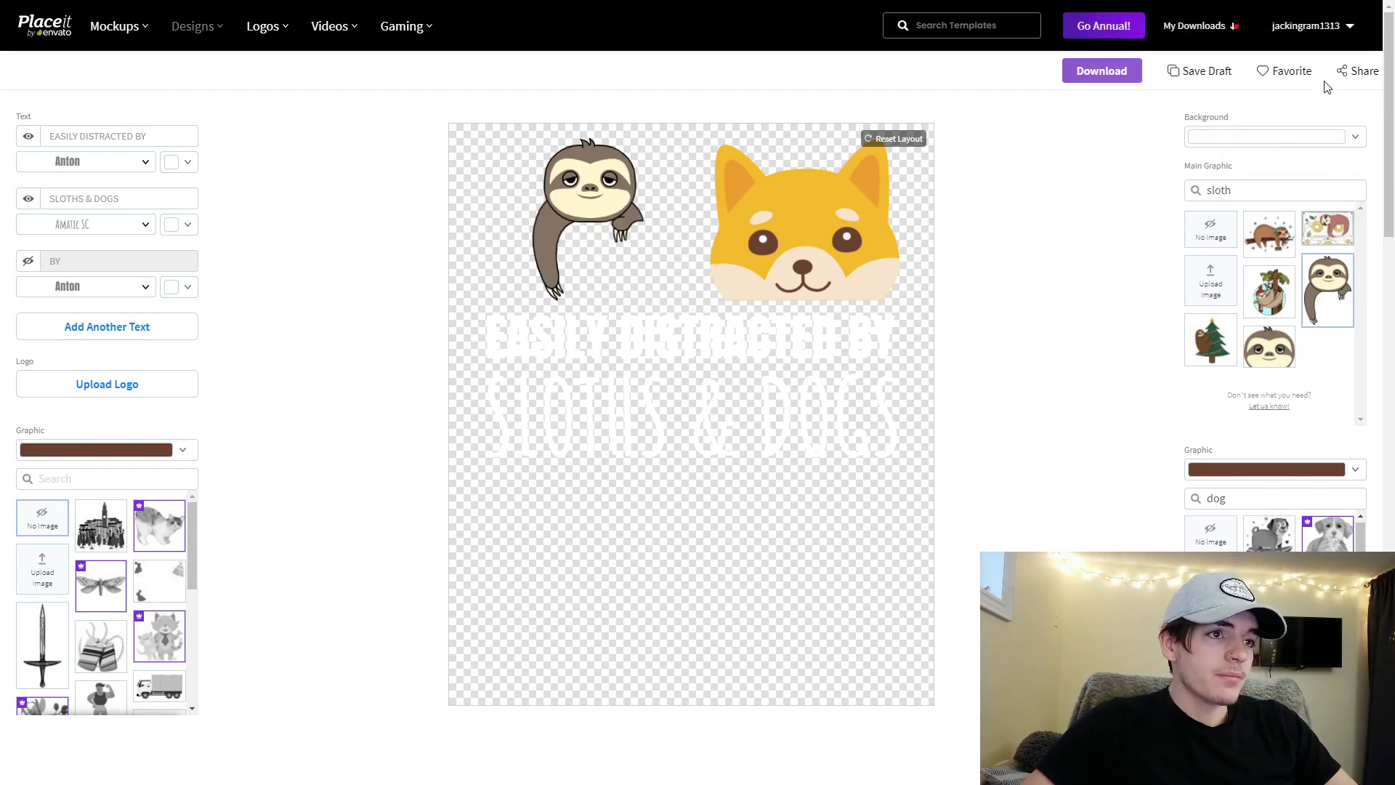
left_click(1241, 138)
left_click(1152, 154)
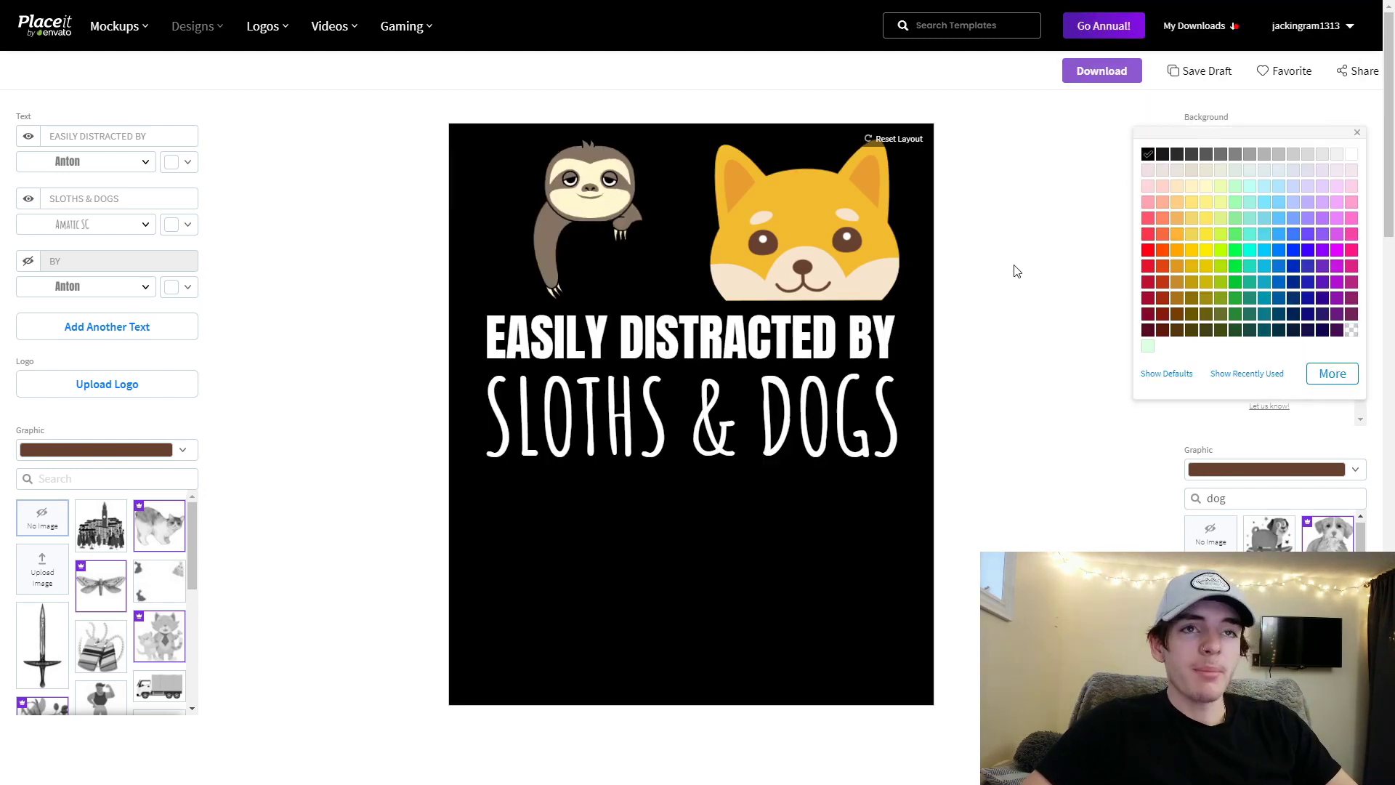
left_click(1015, 264)
Step: Enlarge the hanging sloth so its head fills the area above the heading and its arms reach over the text
left_click_drag(619, 210, 618, 237)
left_click_drag(653, 155, 701, 122)
left_click_drag(666, 188, 671, 195)
left_click_drag(705, 129, 668, 181)
Step: Replace the dog face with the running corgi graphic and move it below "SLOTHS & DOGS"
left_click_drag(856, 205, 857, 205)
scroll(1276, 532, "down", 3)
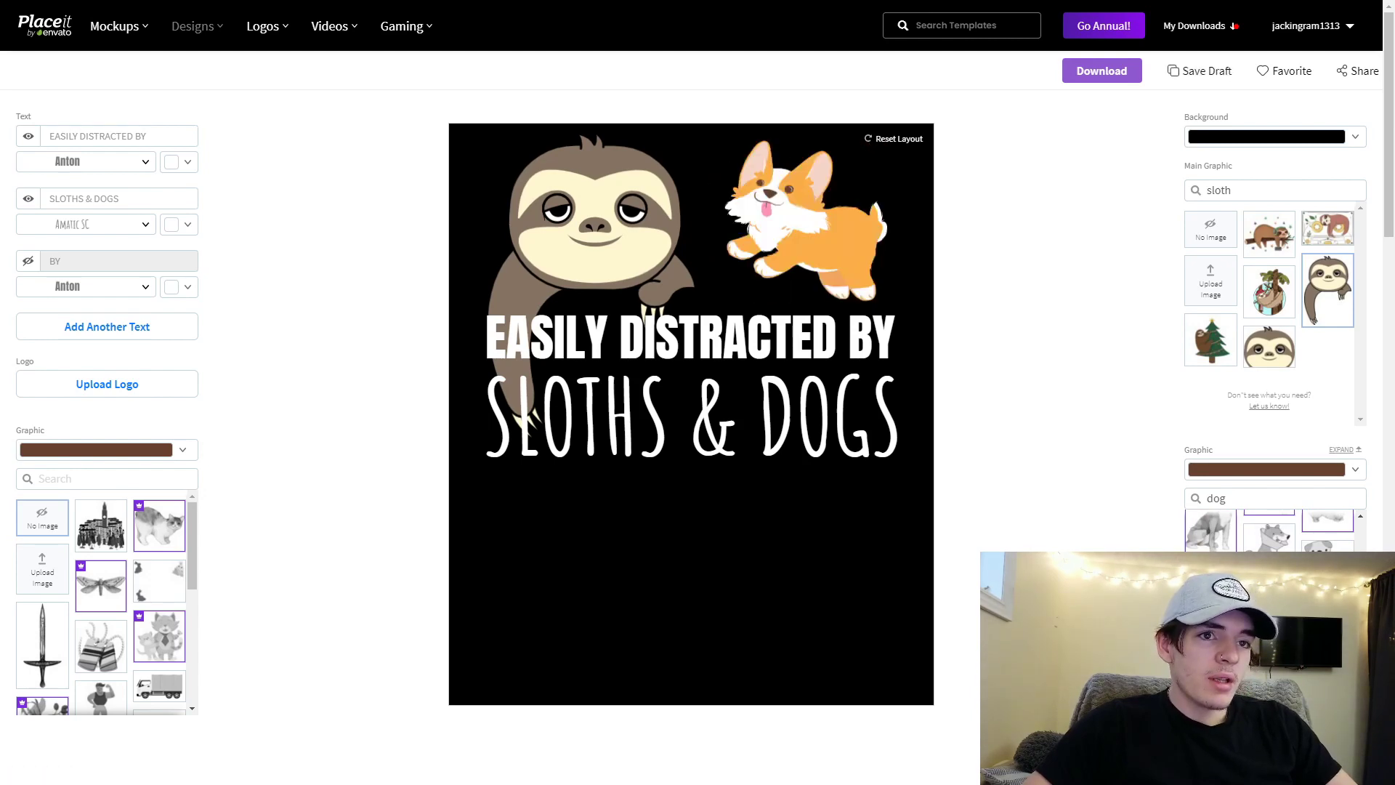
left_click_drag(823, 160, 805, 480)
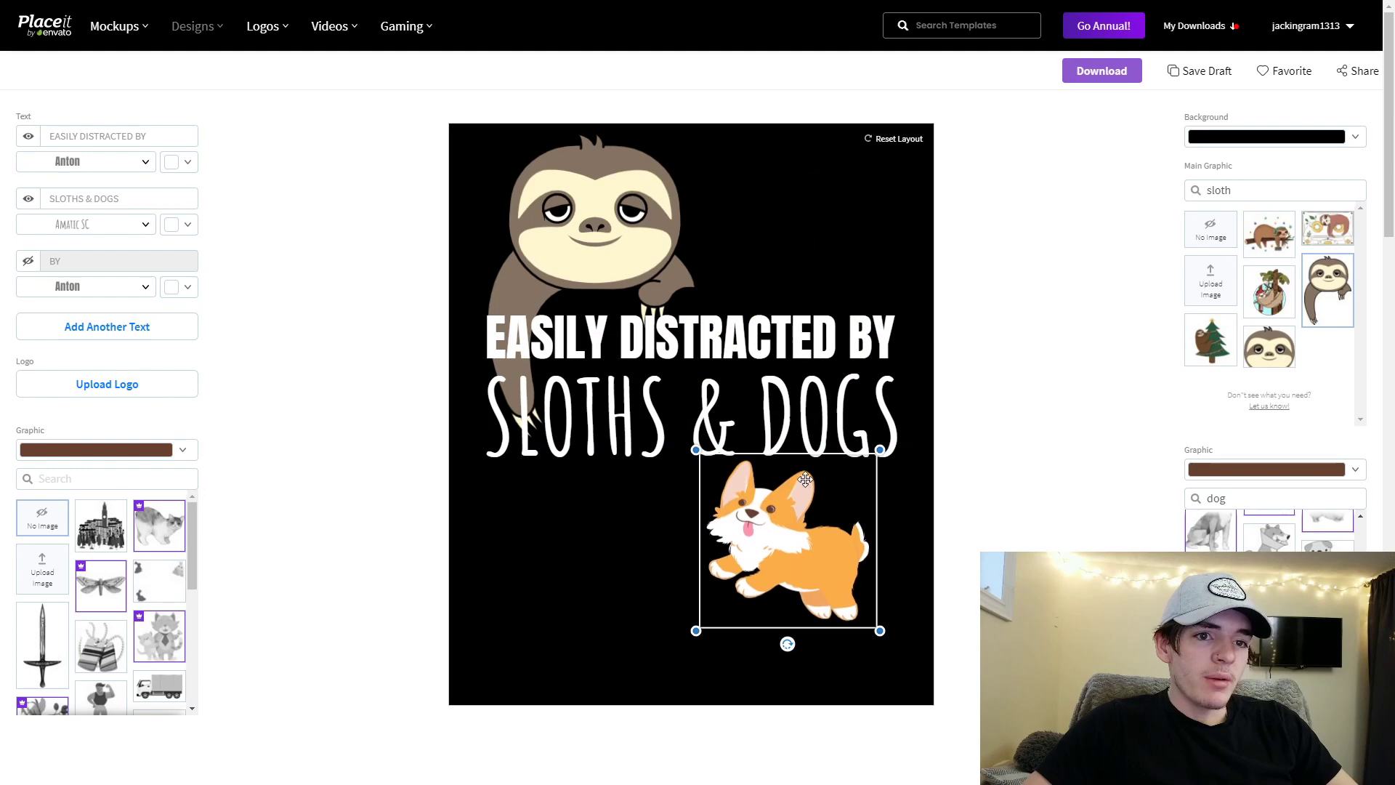
Step: Move "EASILY DISTRACTED BY" to the top of the design, lower the sloth beneath it and raise "SLOTHS & DOGS" slightly
left_click(744, 350)
left_click_drag(744, 350, 746, 171)
left_click_drag(688, 249, 675, 300)
left_click_drag(705, 423, 702, 412)
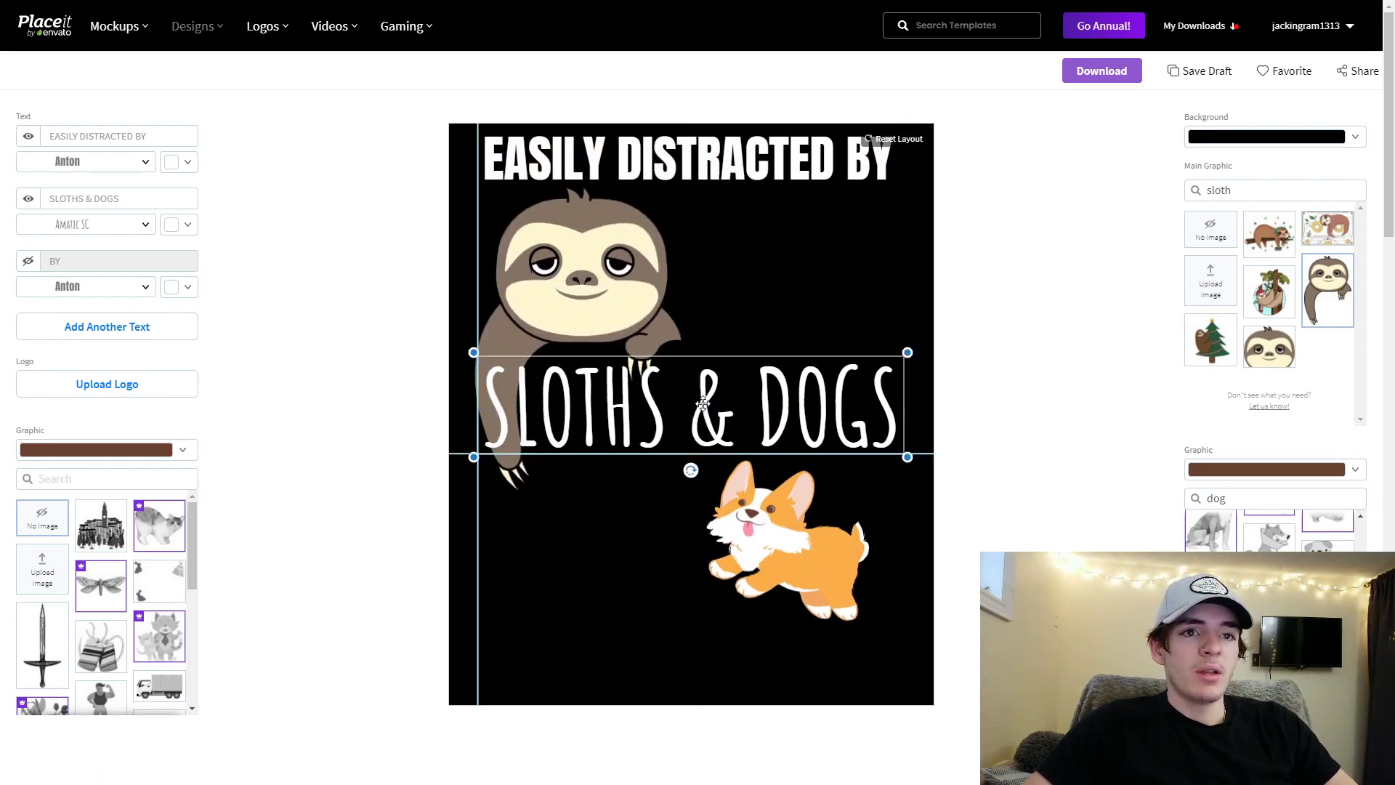
Step: Shorten the heading to "EASILY", place it large beside the sloth's head, raise the sloth and unhide the "BY" text
left_click_drag(728, 187, 770, 250)
left_click(130, 137)
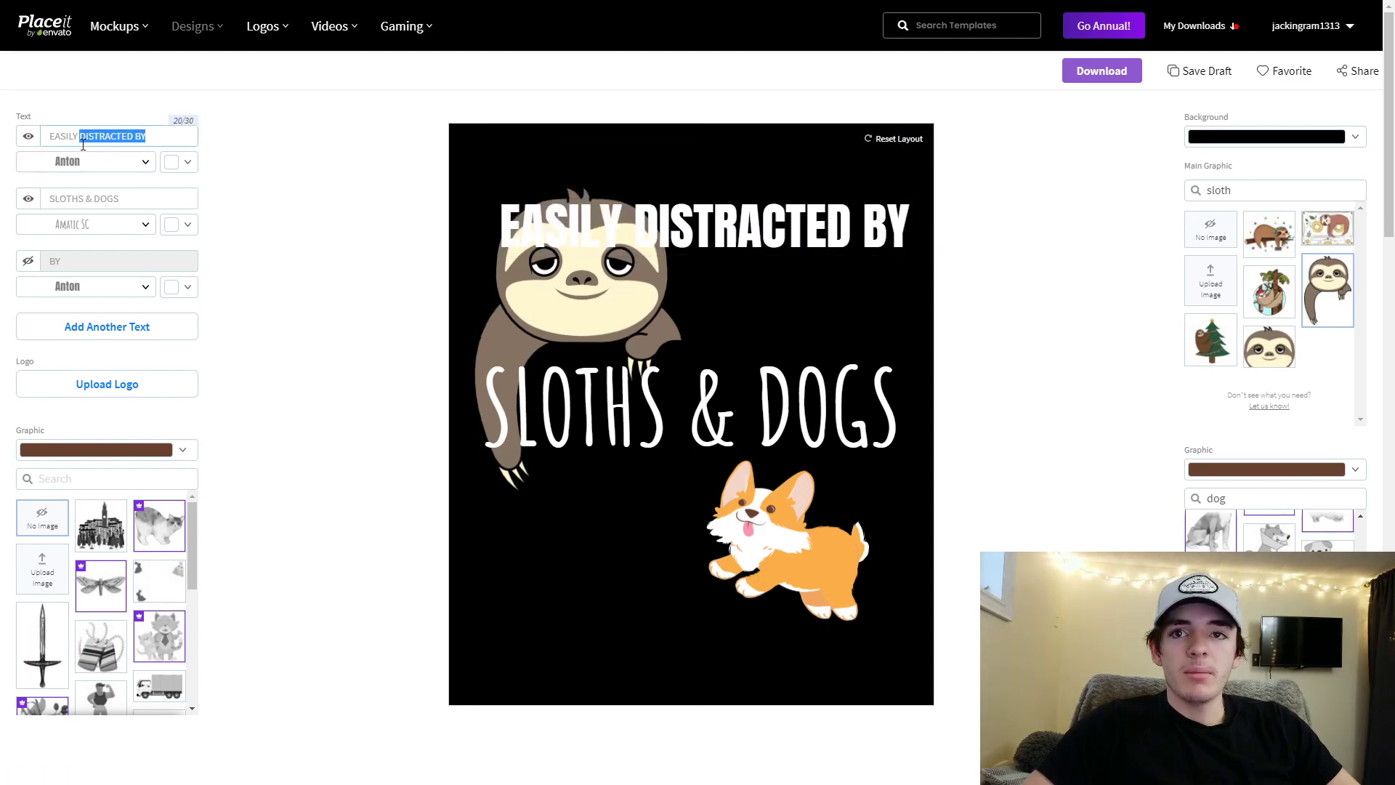
key("BackSpace")
left_click_drag(721, 226, 907, 160)
left_click_drag(595, 250, 599, 193)
left_click_drag(867, 184, 847, 160)
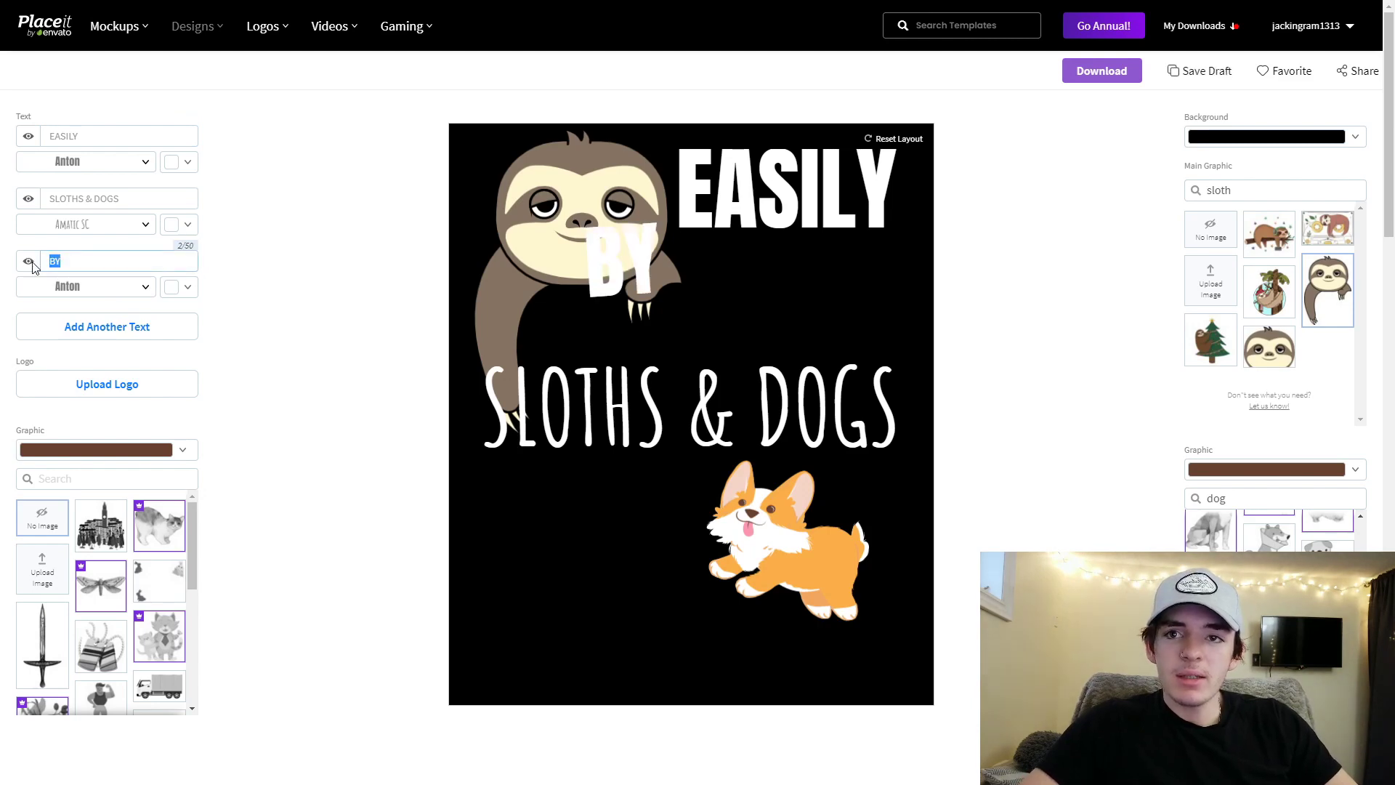
Step: Change the "BY" text to "DISTRACTED BY", enlarge it and align it directly under "EASILY"
type("DISTRACTED BY")
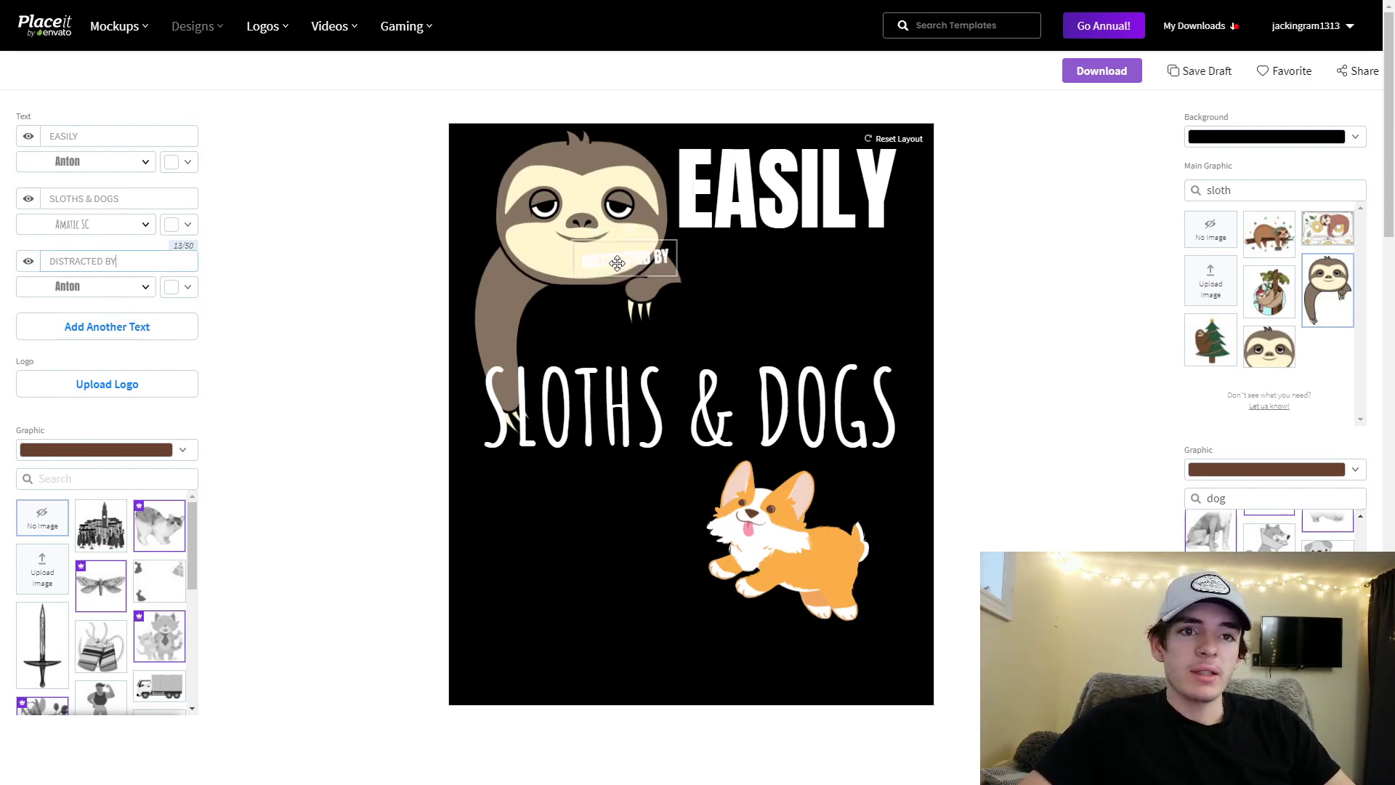
left_click_drag(617, 263, 752, 265)
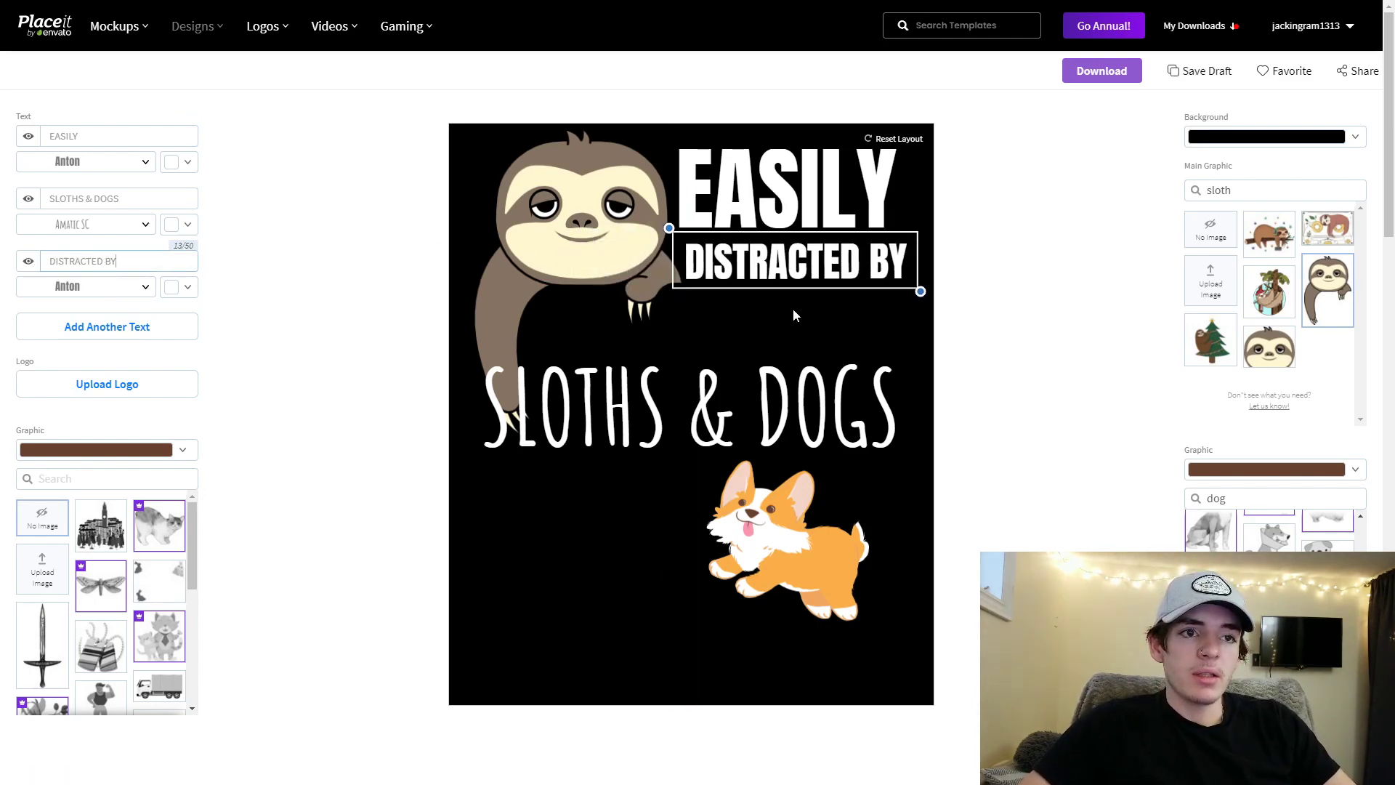
left_click_drag(800, 270, 792, 262)
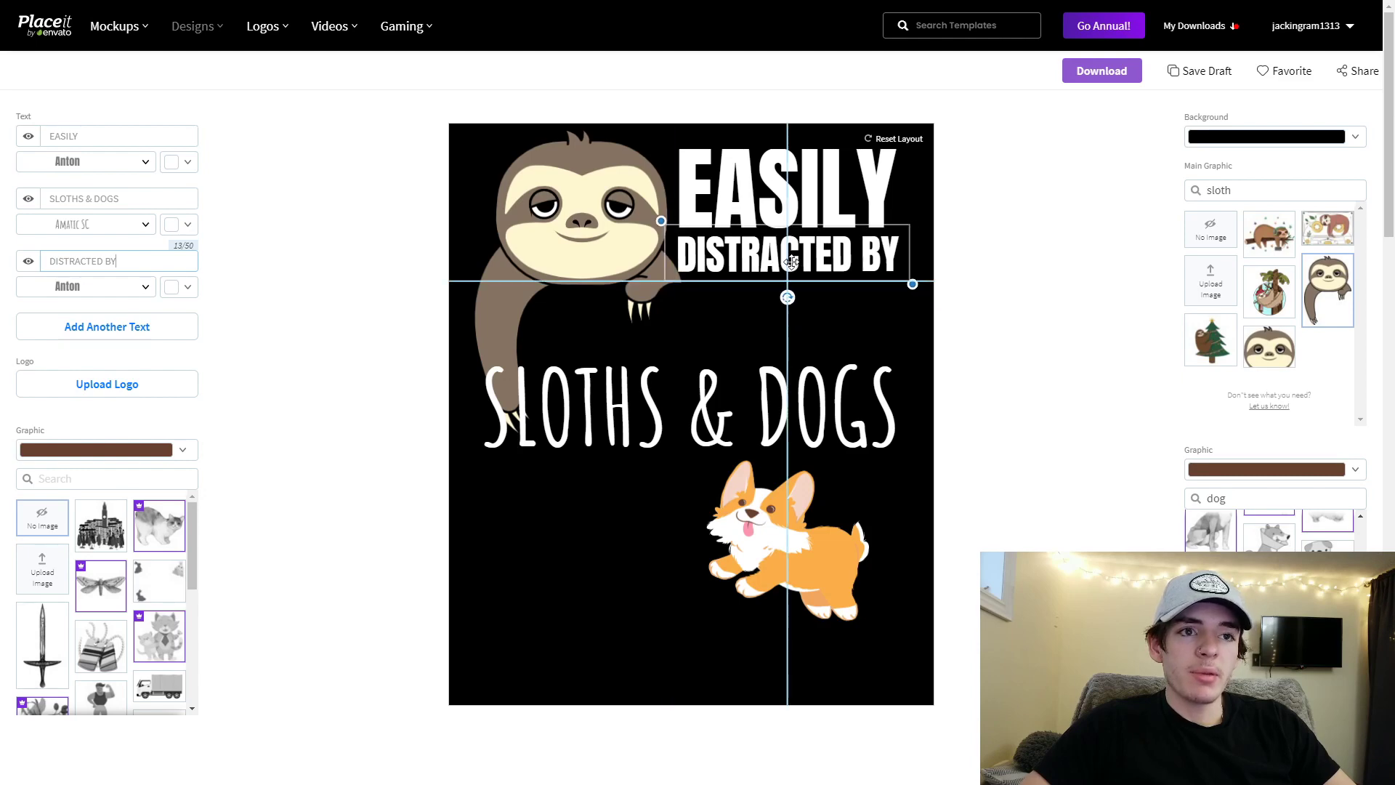
left_click(896, 314)
Step: Place the corgi slightly enlarged beneath "DISTRACTED BY" and lower "SLOTHS & DOGS" clear of the sloth's long arm
left_click(790, 387)
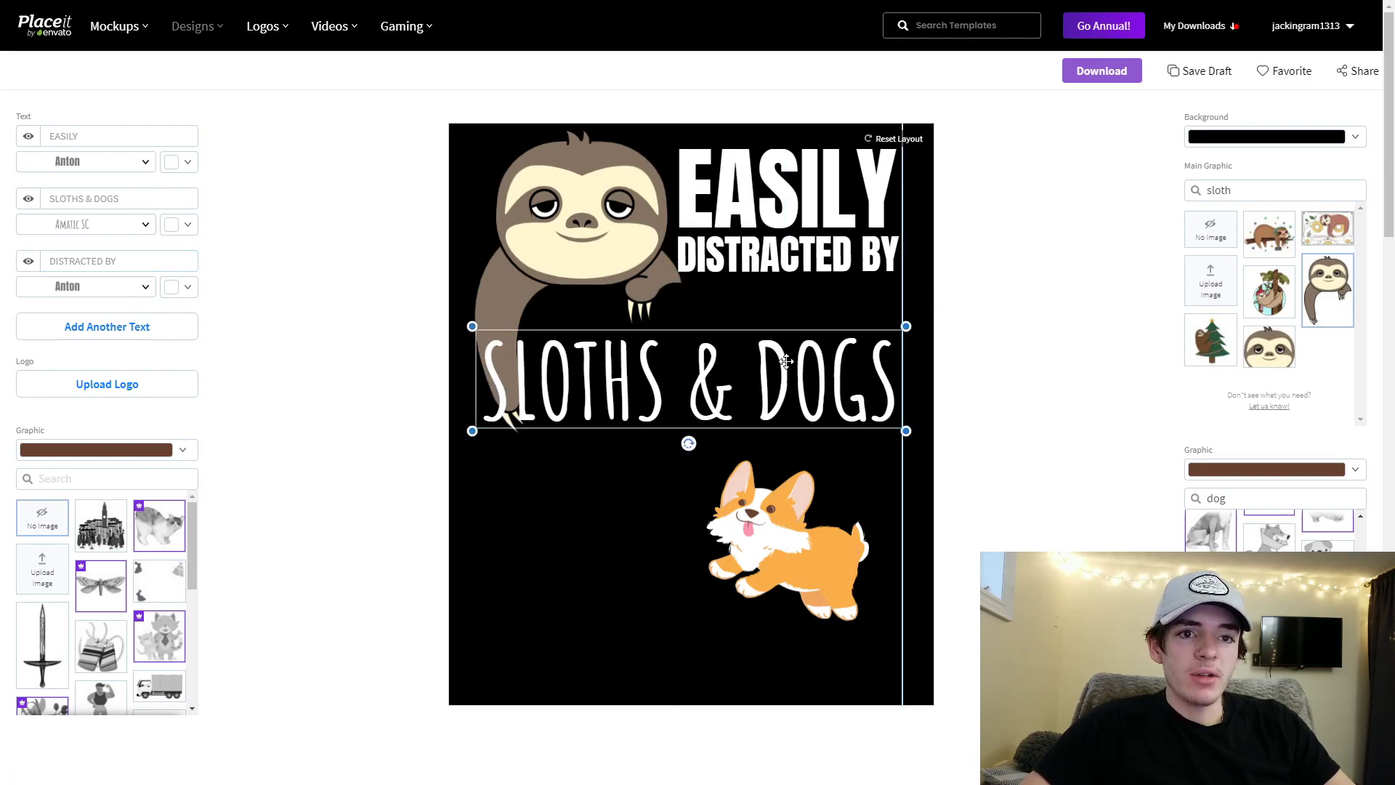
left_click_drag(823, 598, 783, 412)
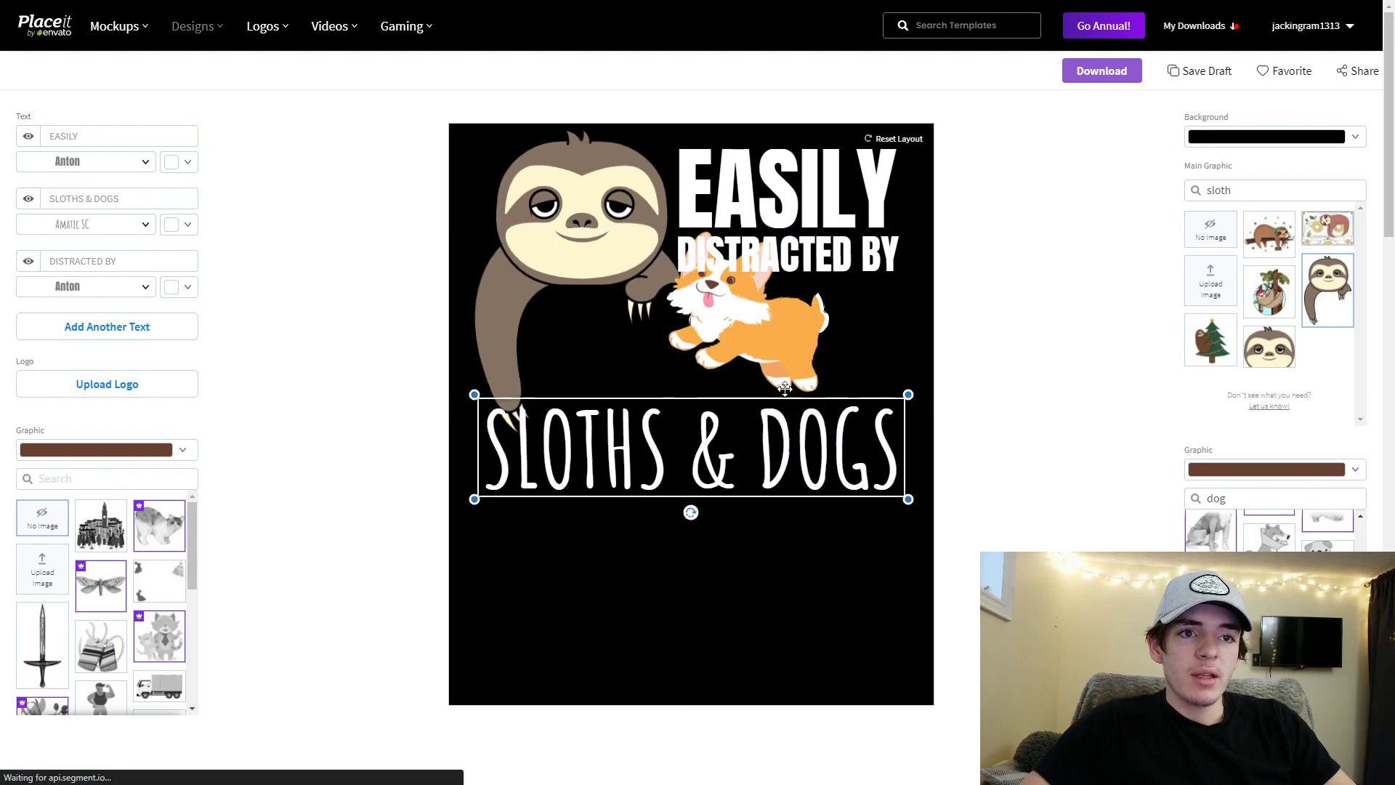
left_click_drag(775, 349, 780, 364)
left_click_drag(753, 431, 788, 407)
left_click_drag(771, 340, 780, 360)
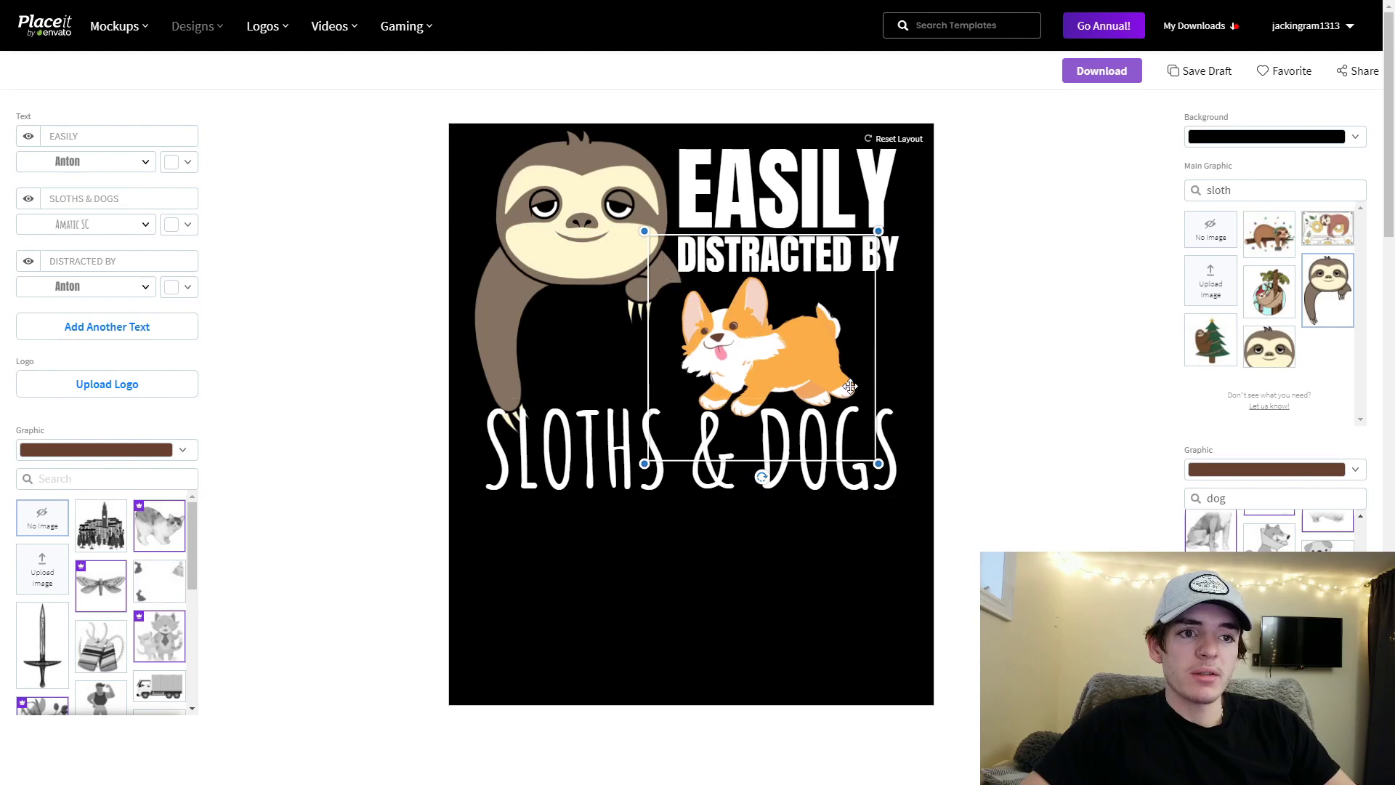
left_click_drag(864, 416, 865, 451)
left_click_drag(845, 501, 845, 536)
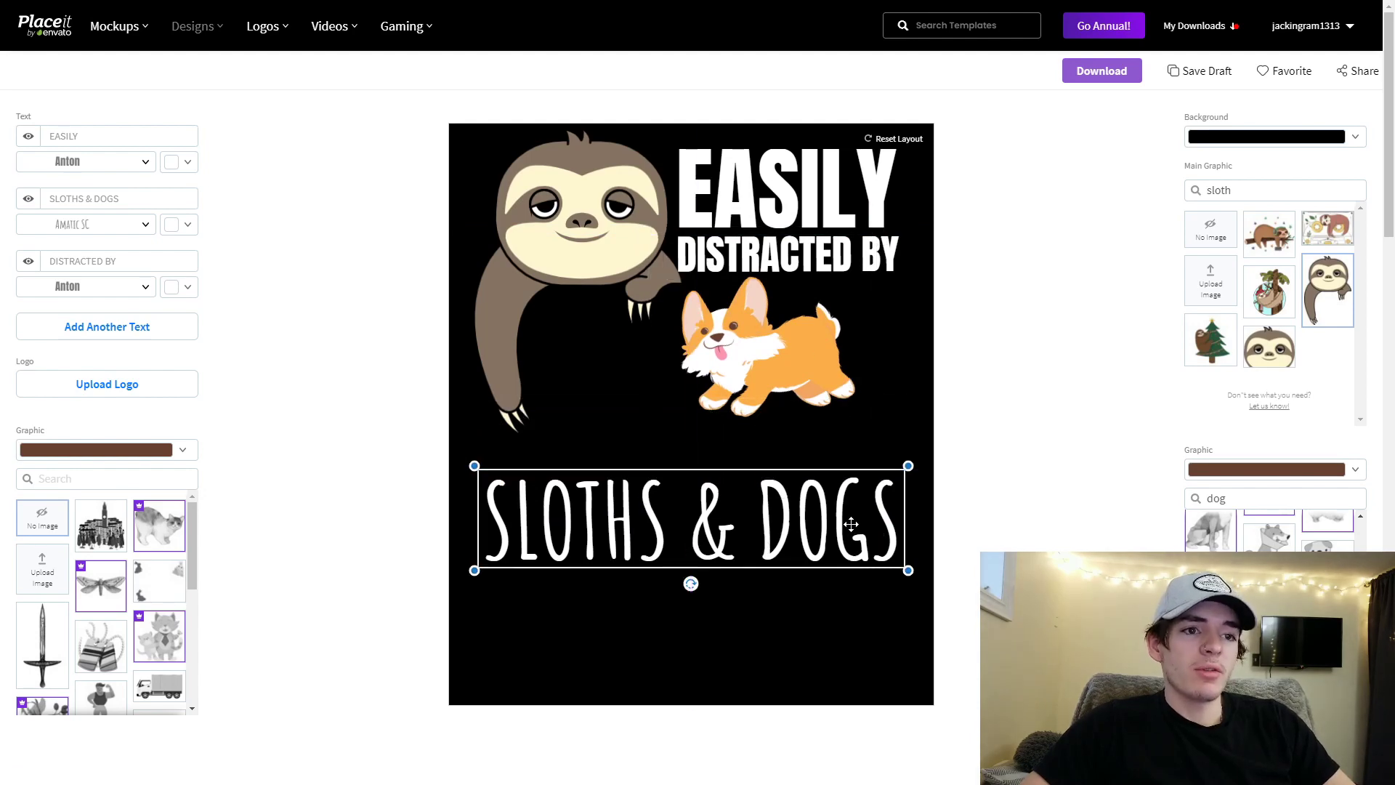
Step: Recolor the corgi, trying pink and orange shades before setting it to golden yellow
left_click(1217, 472)
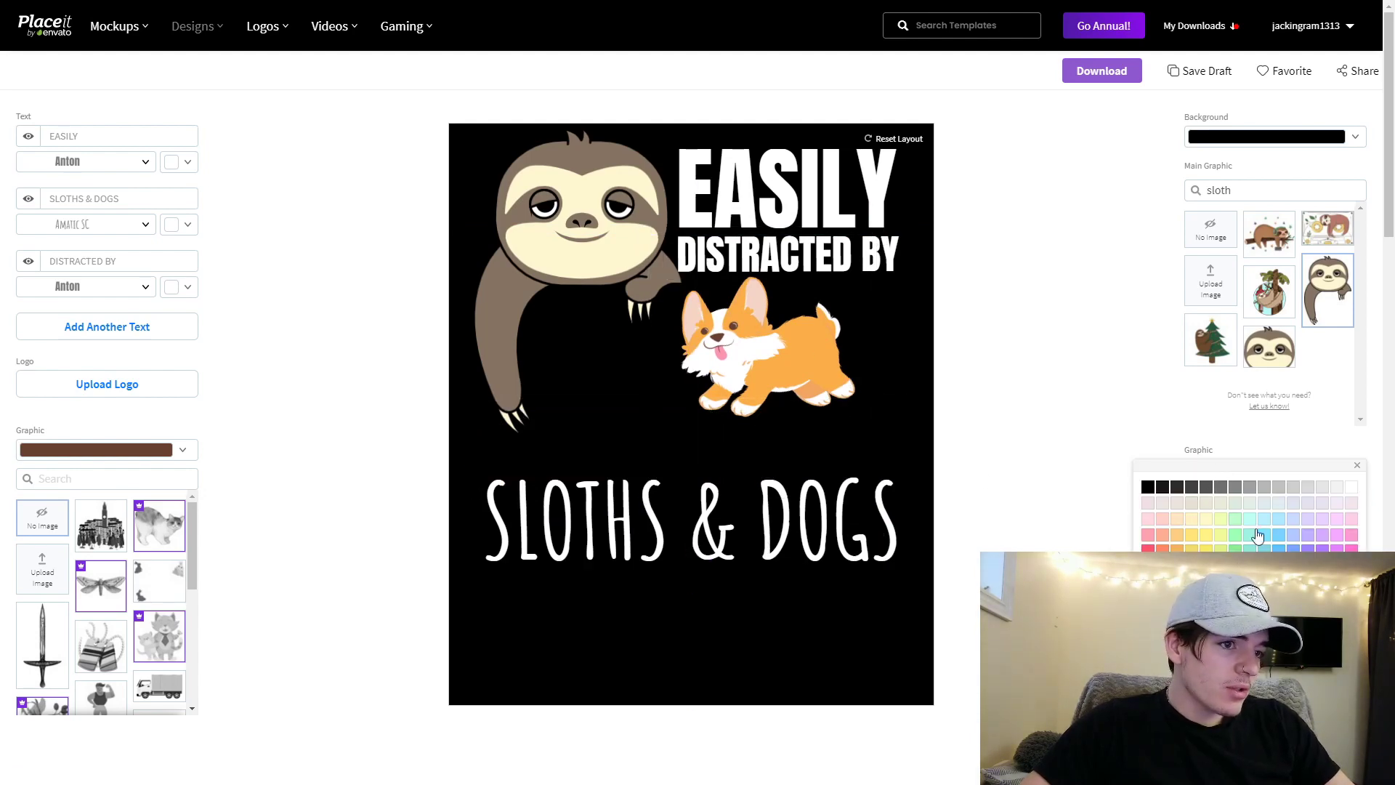
left_click(1337, 566)
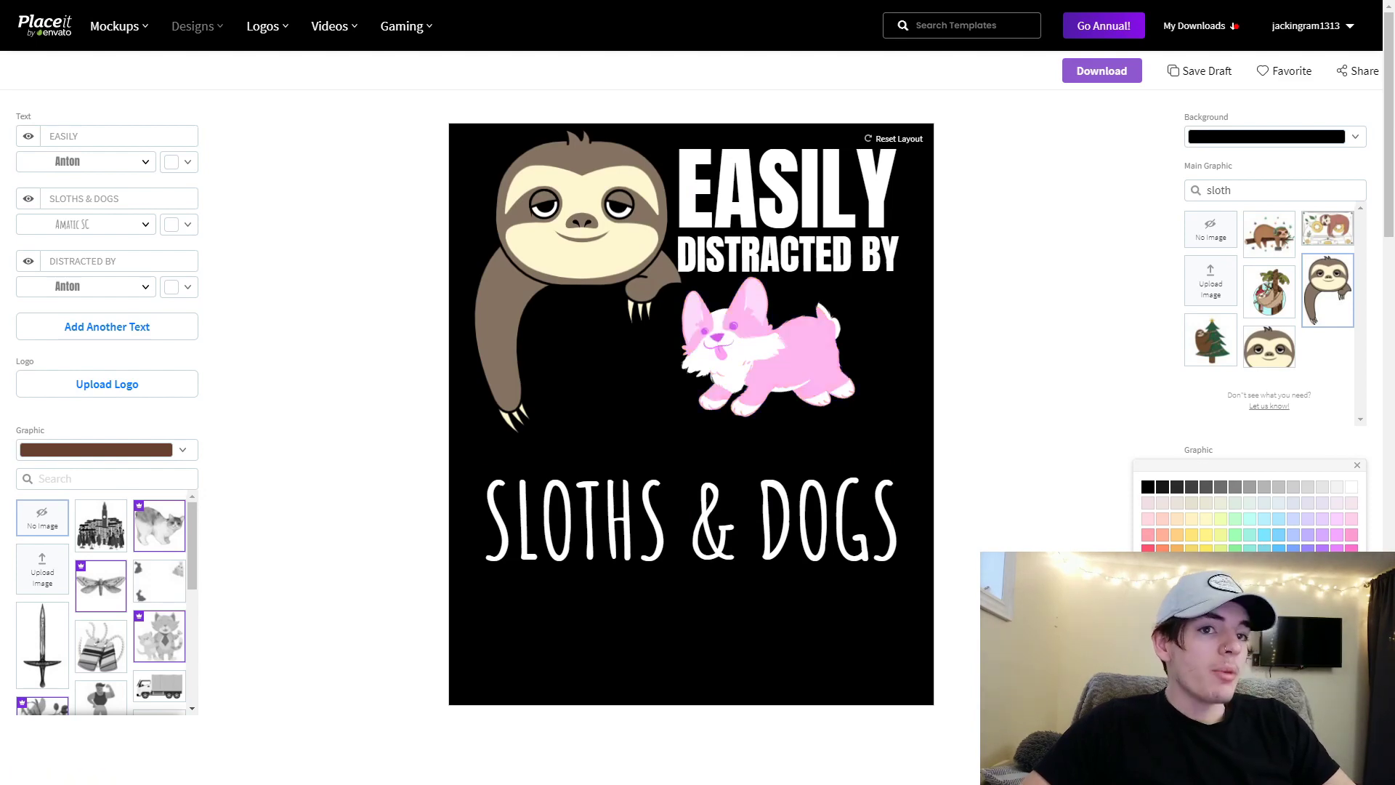
left_click(1250, 617)
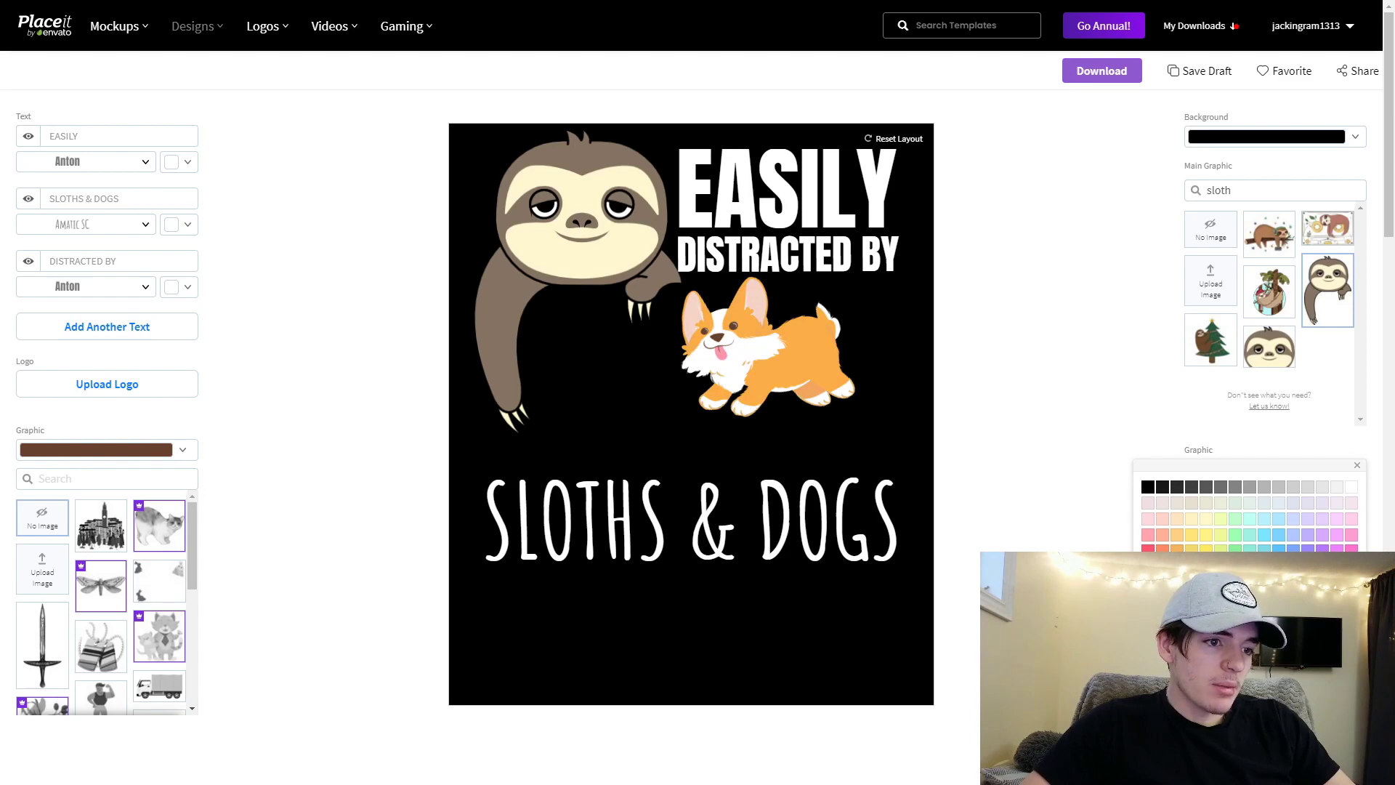
left_click(1177, 566)
left_click(1177, 583)
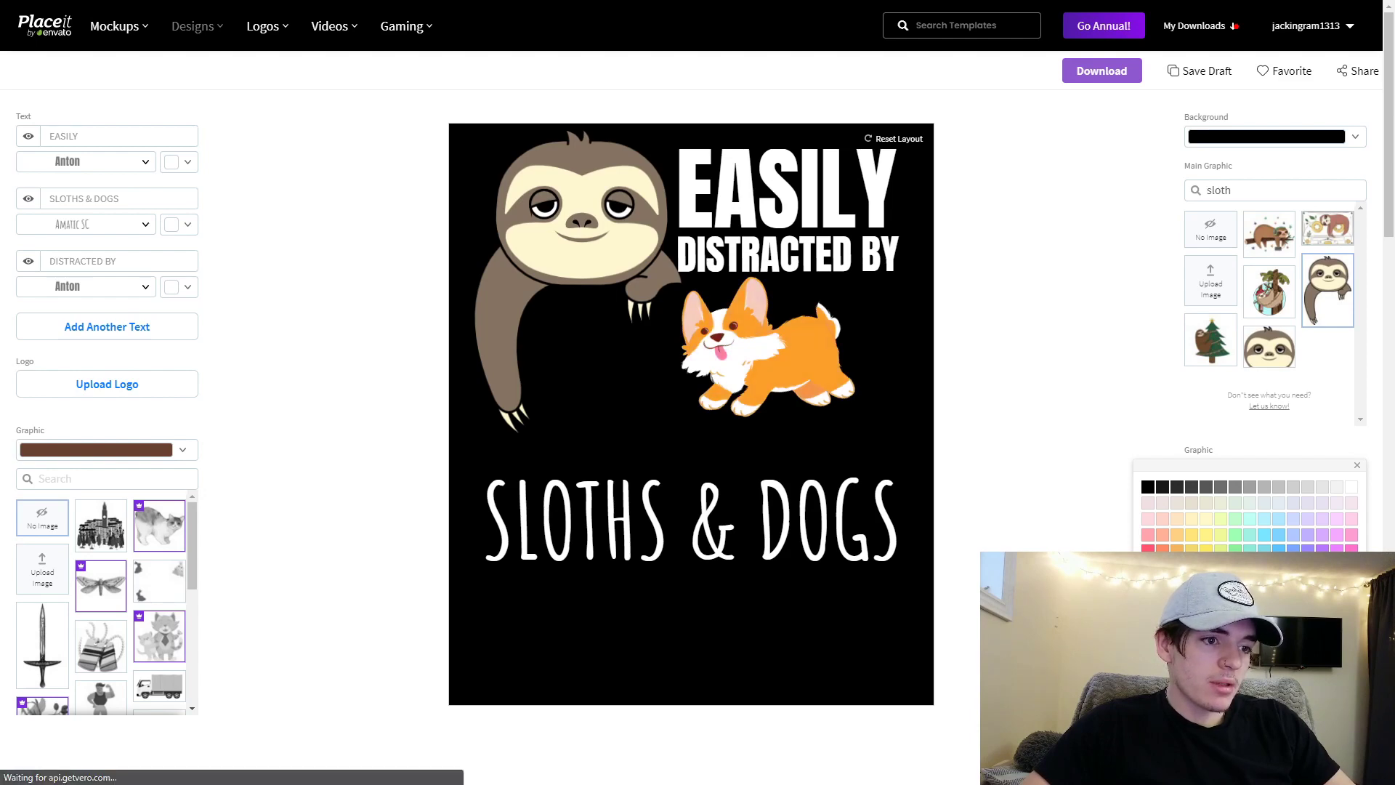
left_click(1206, 567)
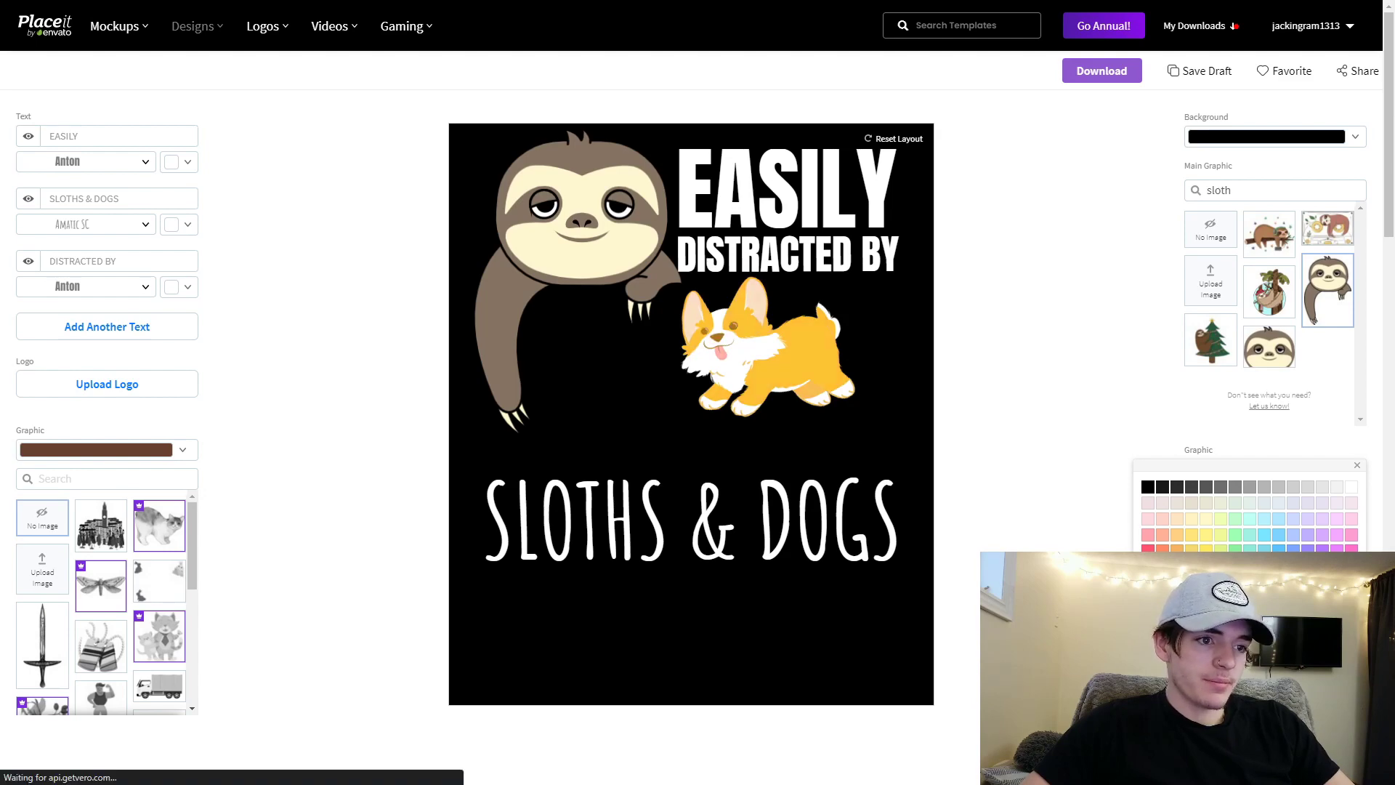
Step: Enlarge and slightly rotate the corgi below "DISTRACTED BY", and raise "SLOTHS & DOGS" to sit directly beneath it
left_click_drag(774, 379, 762, 386)
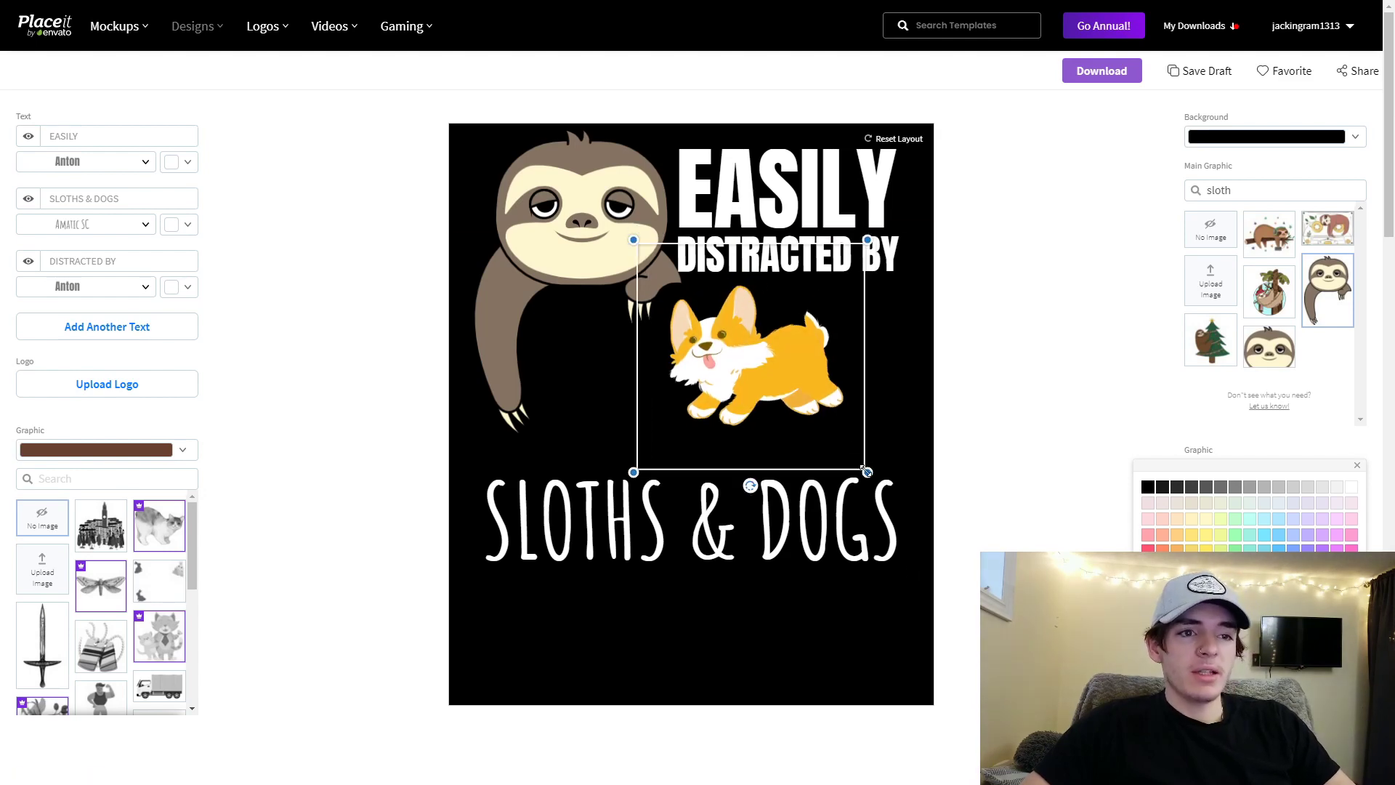
left_click_drag(865, 470, 918, 521)
left_click_drag(844, 393, 836, 375)
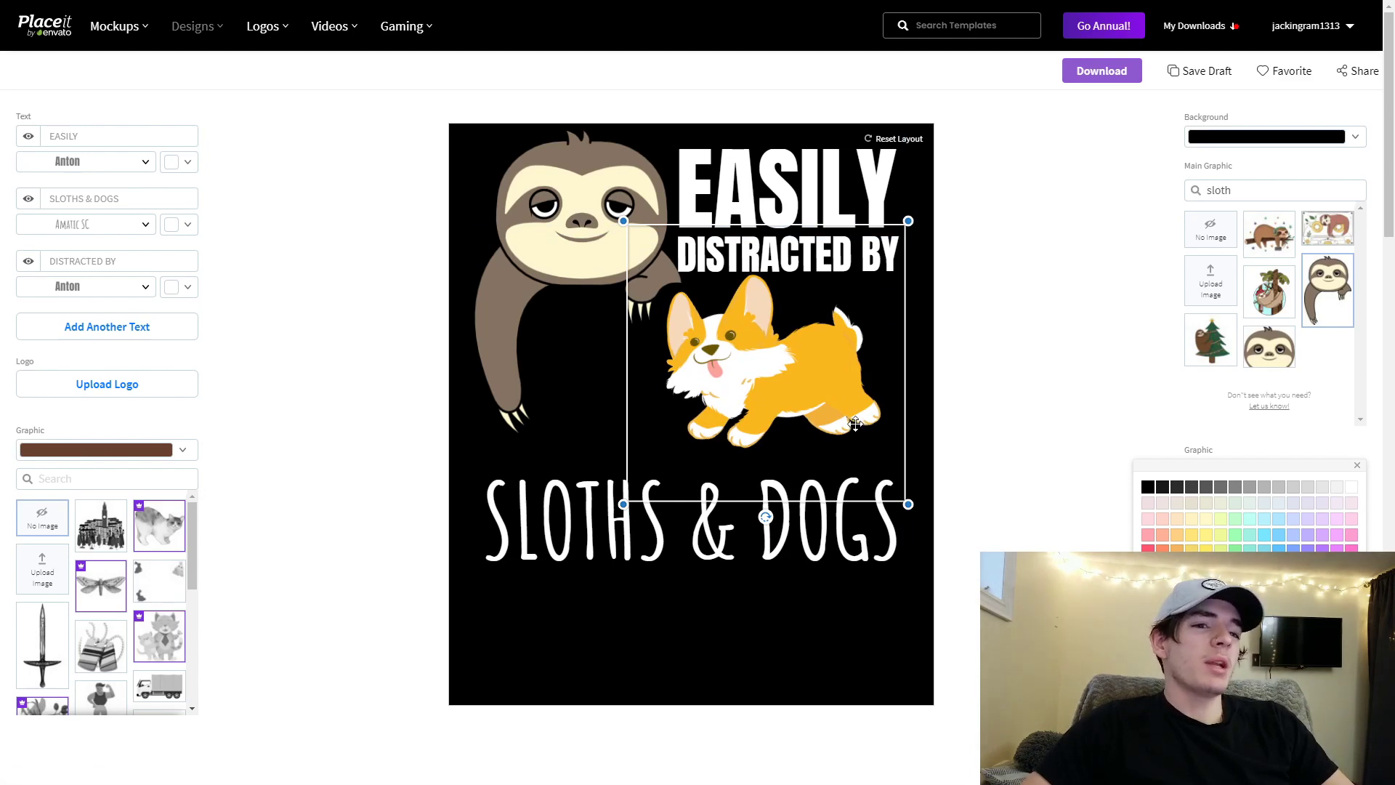
left_click_drag(785, 524, 716, 496)
left_click_drag(751, 401, 752, 360)
left_click_drag(765, 446, 814, 433)
left_click_drag(804, 351, 804, 388)
left_click_drag(810, 523, 817, 467)
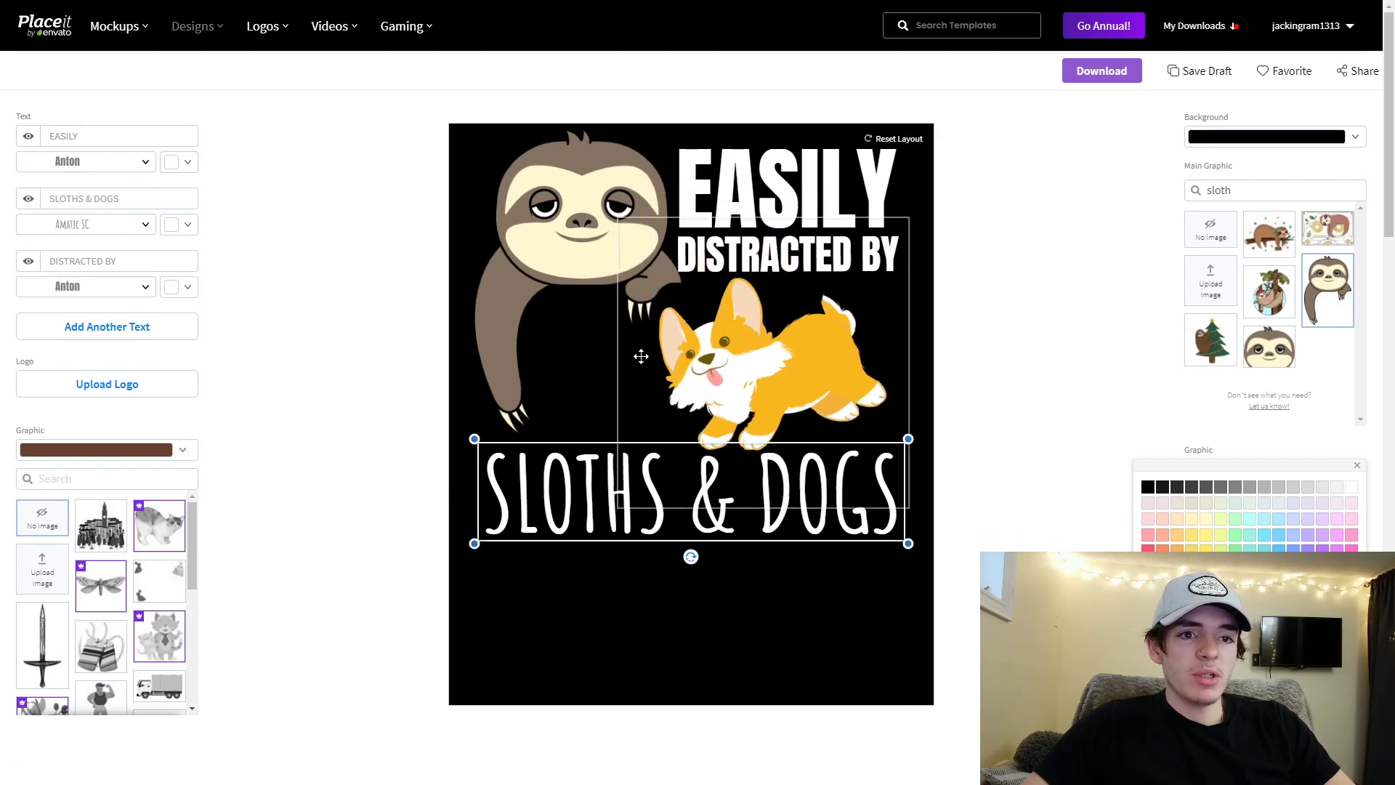
left_click(1064, 430)
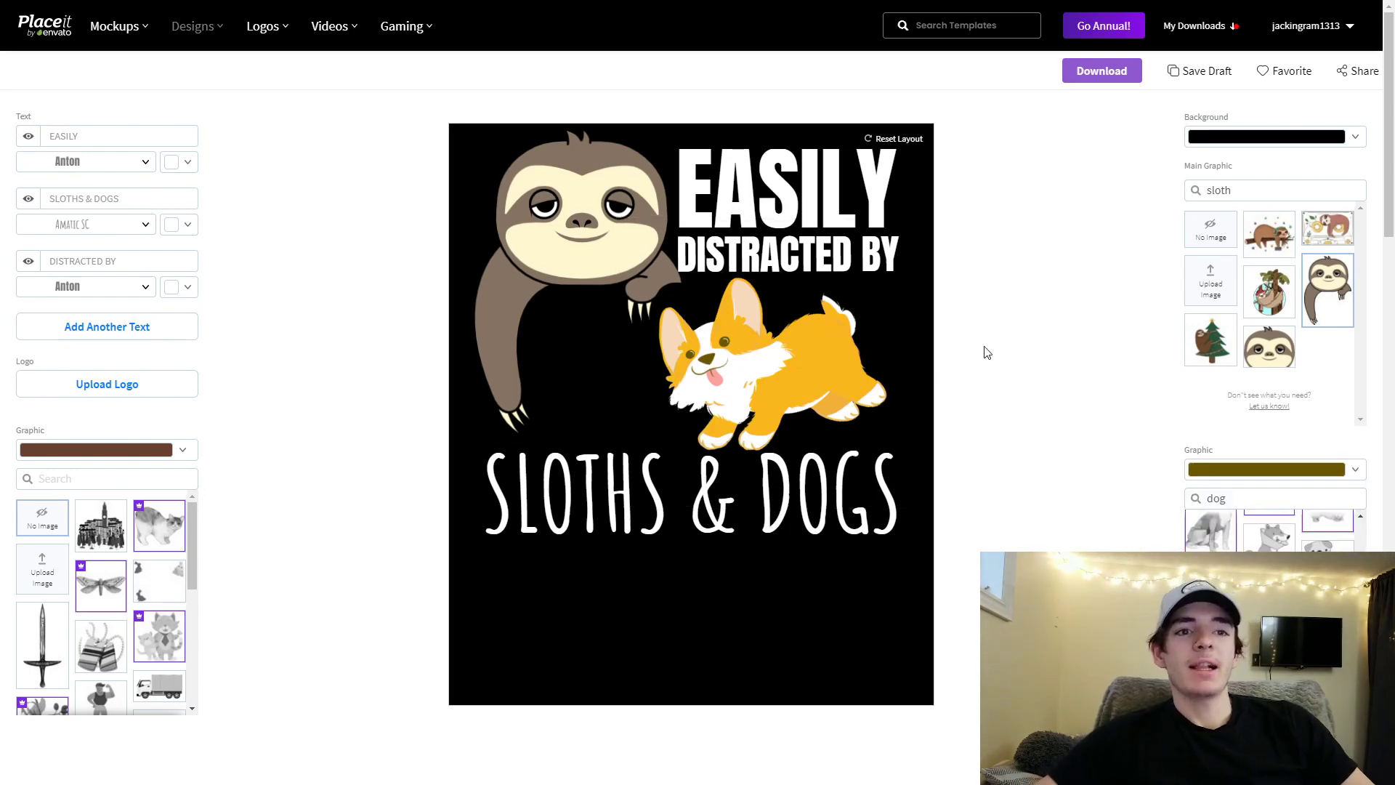
Step: Try "DISTRACTED BY" just above "SLOTHS & DOGS", with an enlarged, rotated corgi filling the space below "EASILY"
mouse_move(806, 350)
left_mouse_down()
mouse_move(647, 339)
mouse_move(807, 339)
left_mouse_up()
left_click_drag(792, 255, 664, 429)
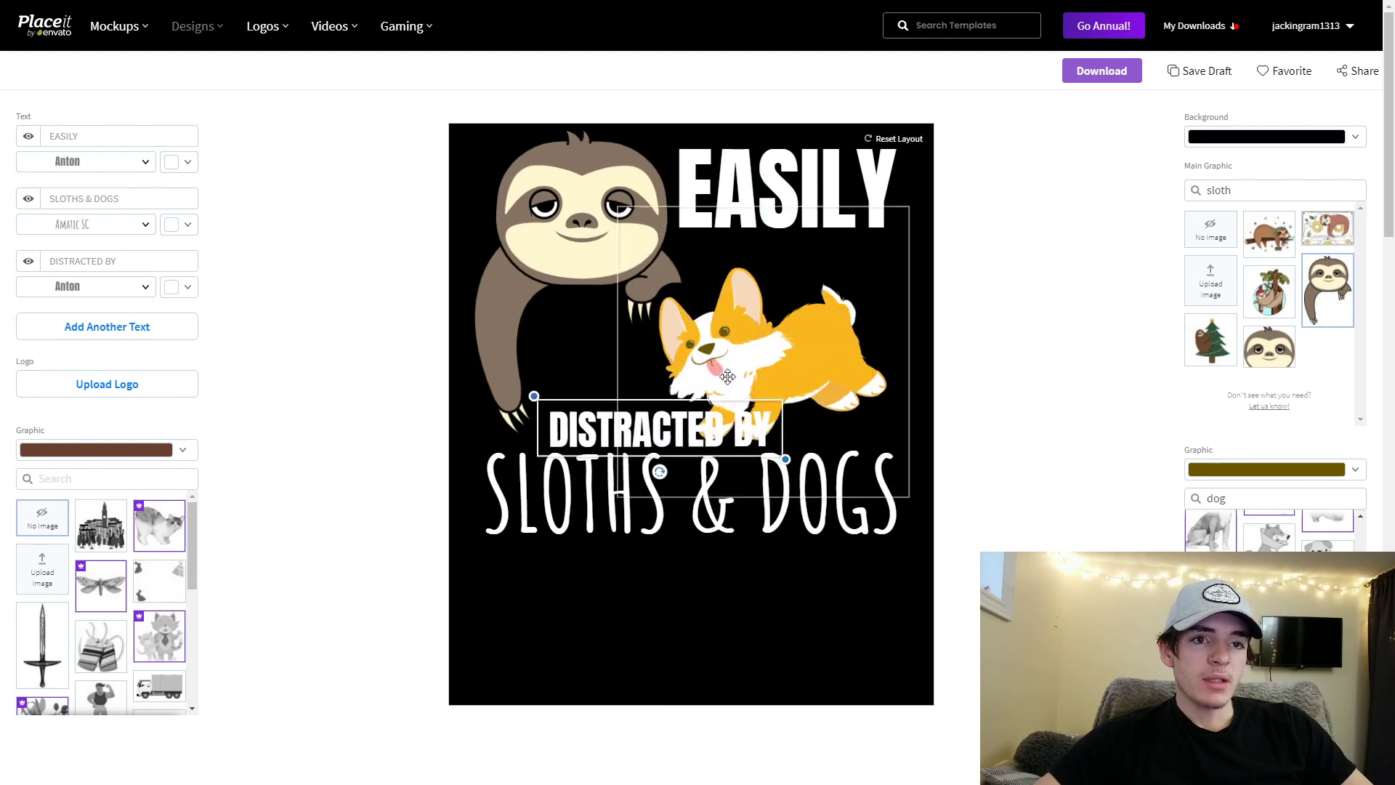
left_click_drag(727, 376, 755, 300)
left_click_drag(914, 462, 971, 522)
left_click_drag(865, 382, 851, 330)
left_click_drag(776, 497, 744, 359)
Step: Nudge "EASILY" slightly toward the sloth's head and reposition the corgi beneath it
left_click_drag(783, 198, 778, 199)
left_click_drag(759, 322, 770, 378)
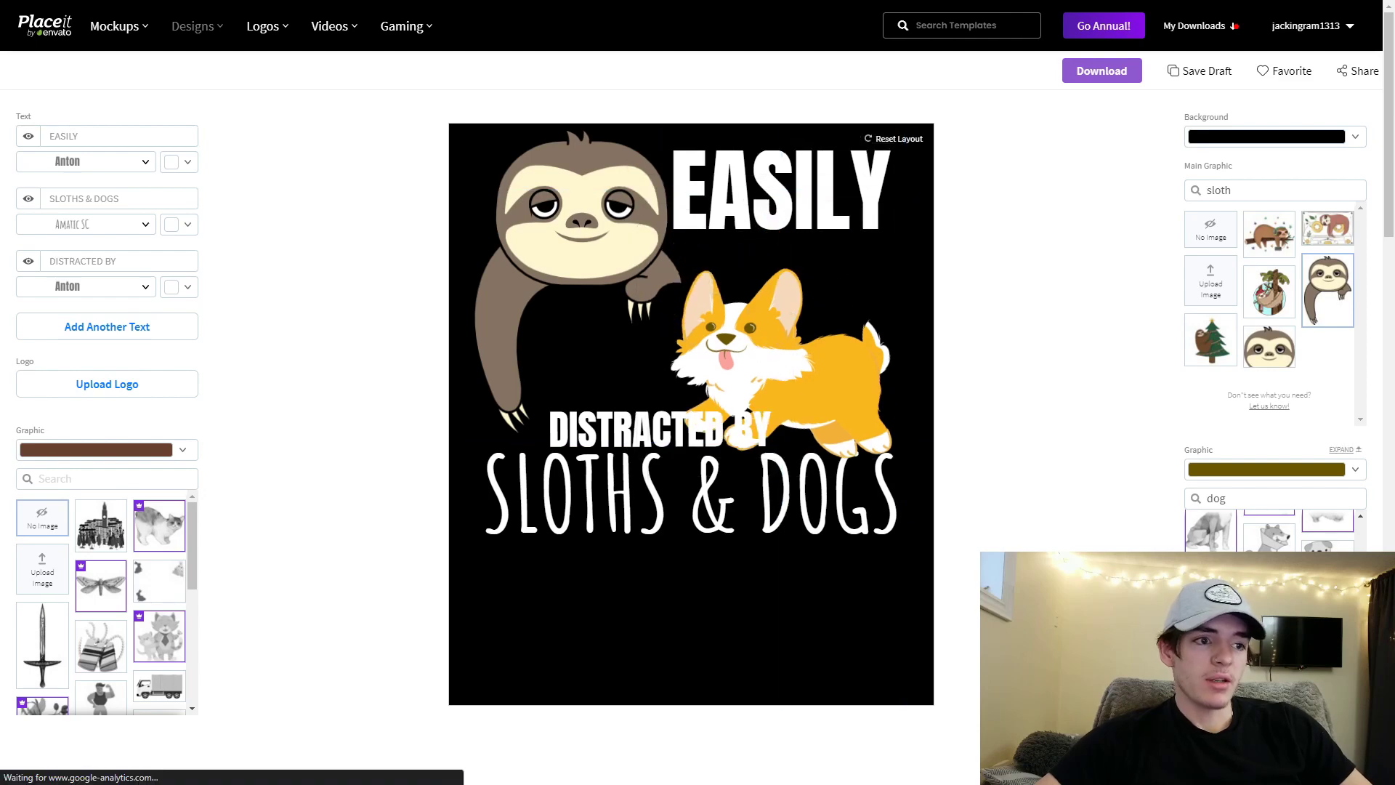
left_click_drag(826, 401, 768, 368)
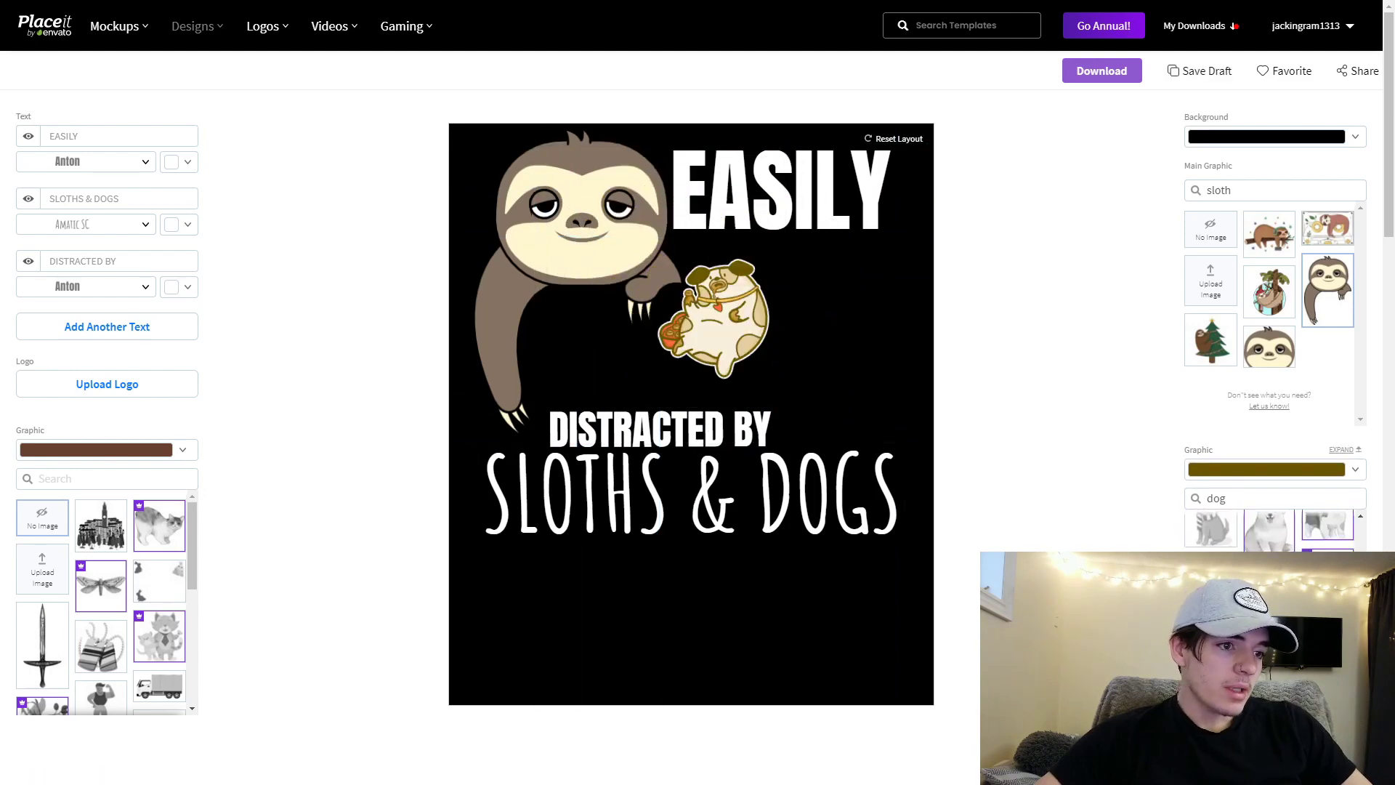
Step: Replace the corgi with the standing pug graphic, recolor it brown and tuck it beneath the sloth's arm
left_click(1269, 618)
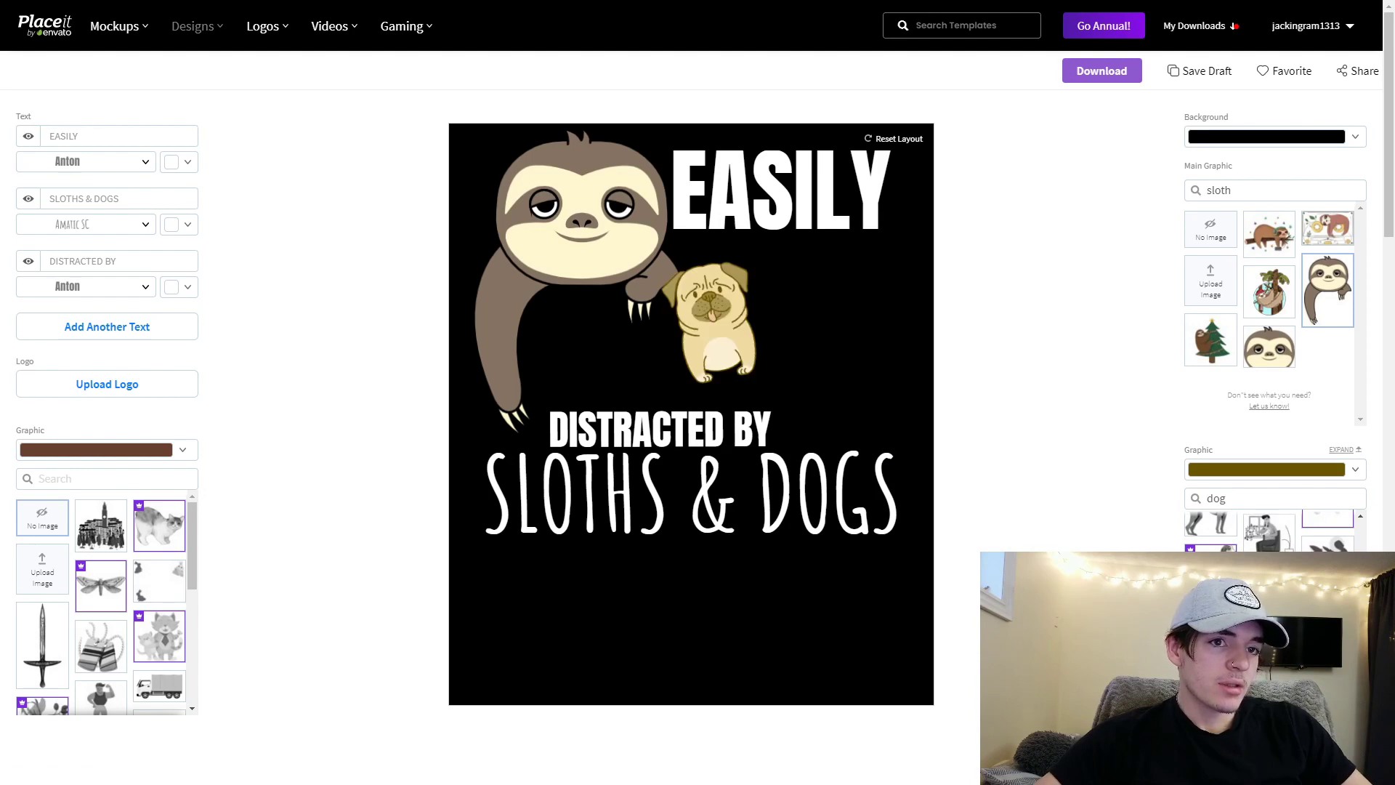
left_click(1264, 469)
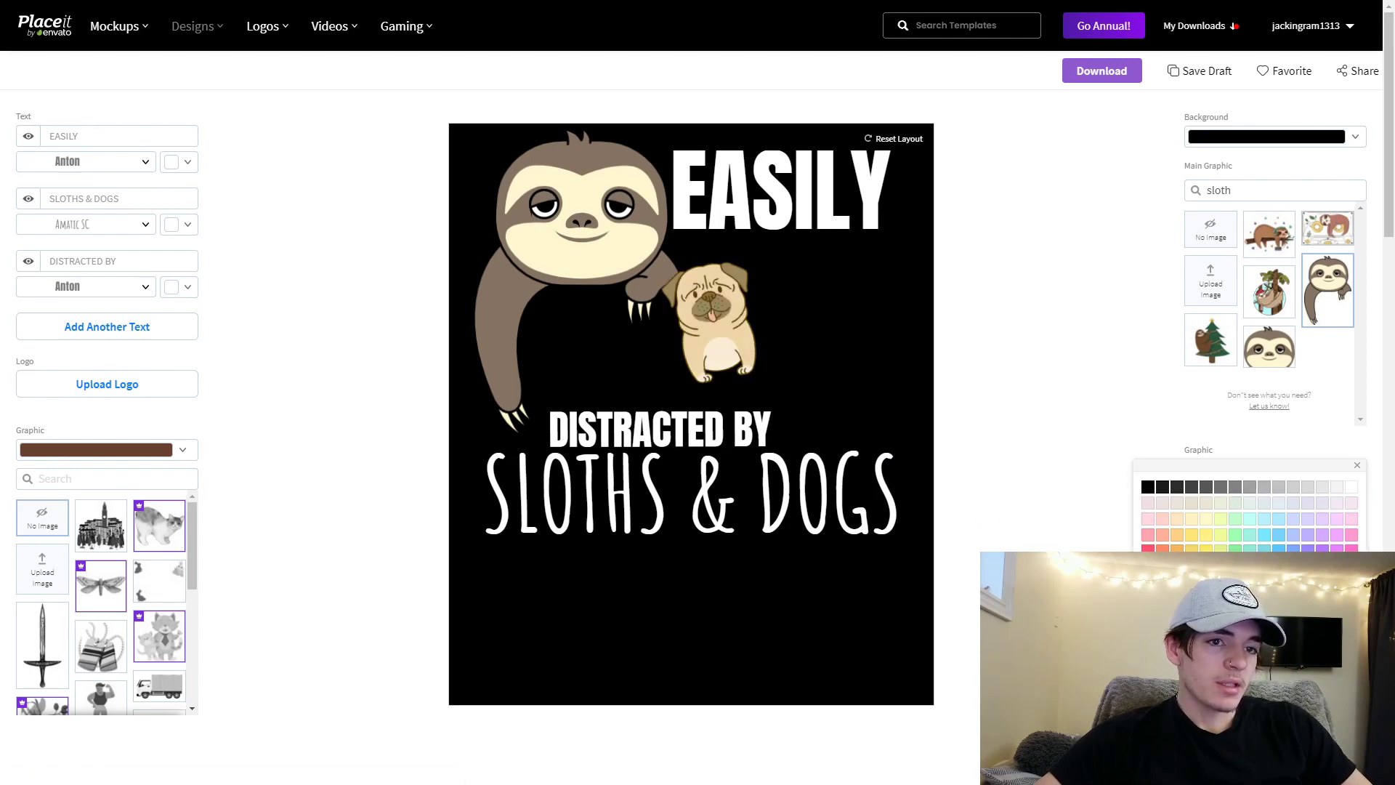
left_click_drag(744, 350, 853, 350)
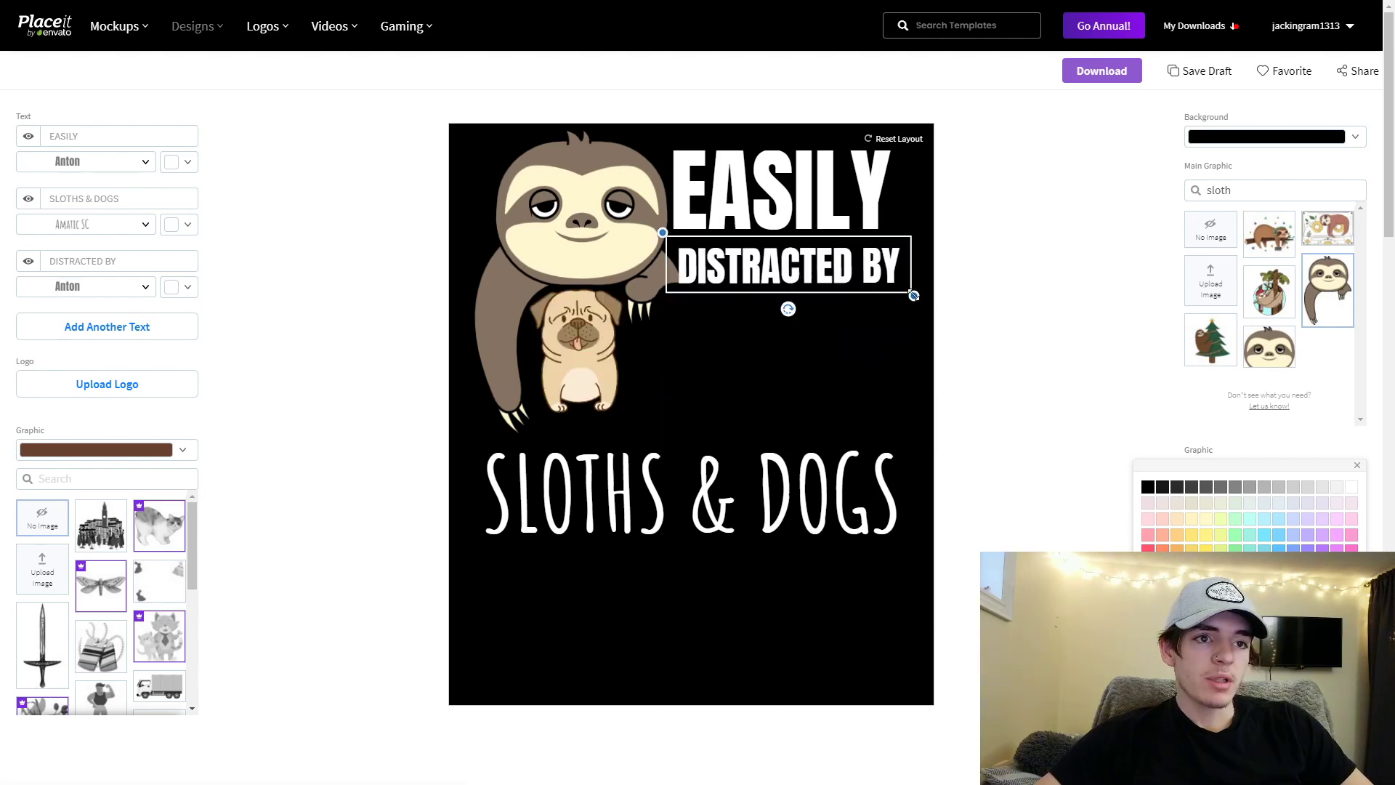
Step: Resize "DISTRACTED BY" to match the width of "EASILY" and align it underneath, raising "SLOTHS & DOGS" toward it
mouse_move(909, 294)
left_mouse_down()
mouse_move(888, 279)
mouse_move(900, 283)
left_mouse_up()
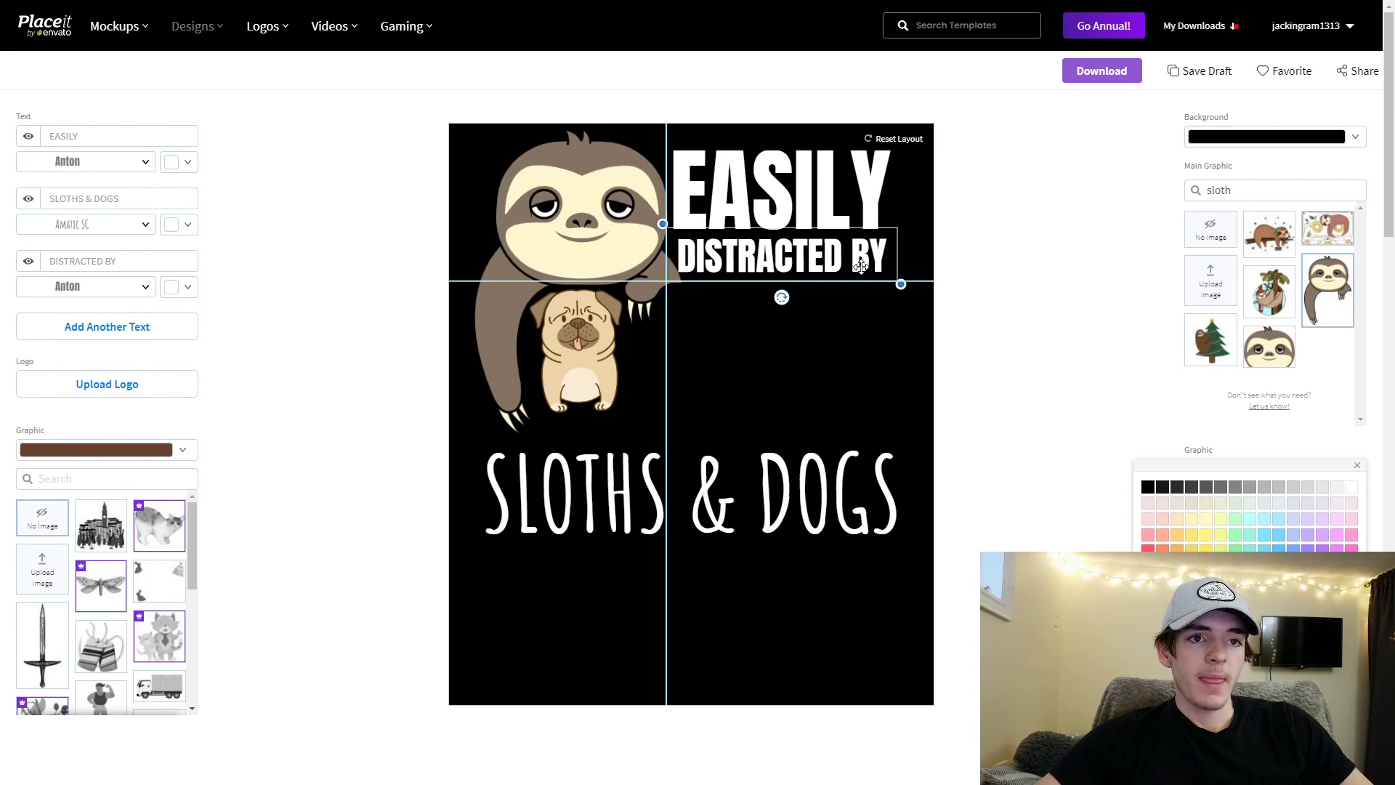
left_click(860, 266)
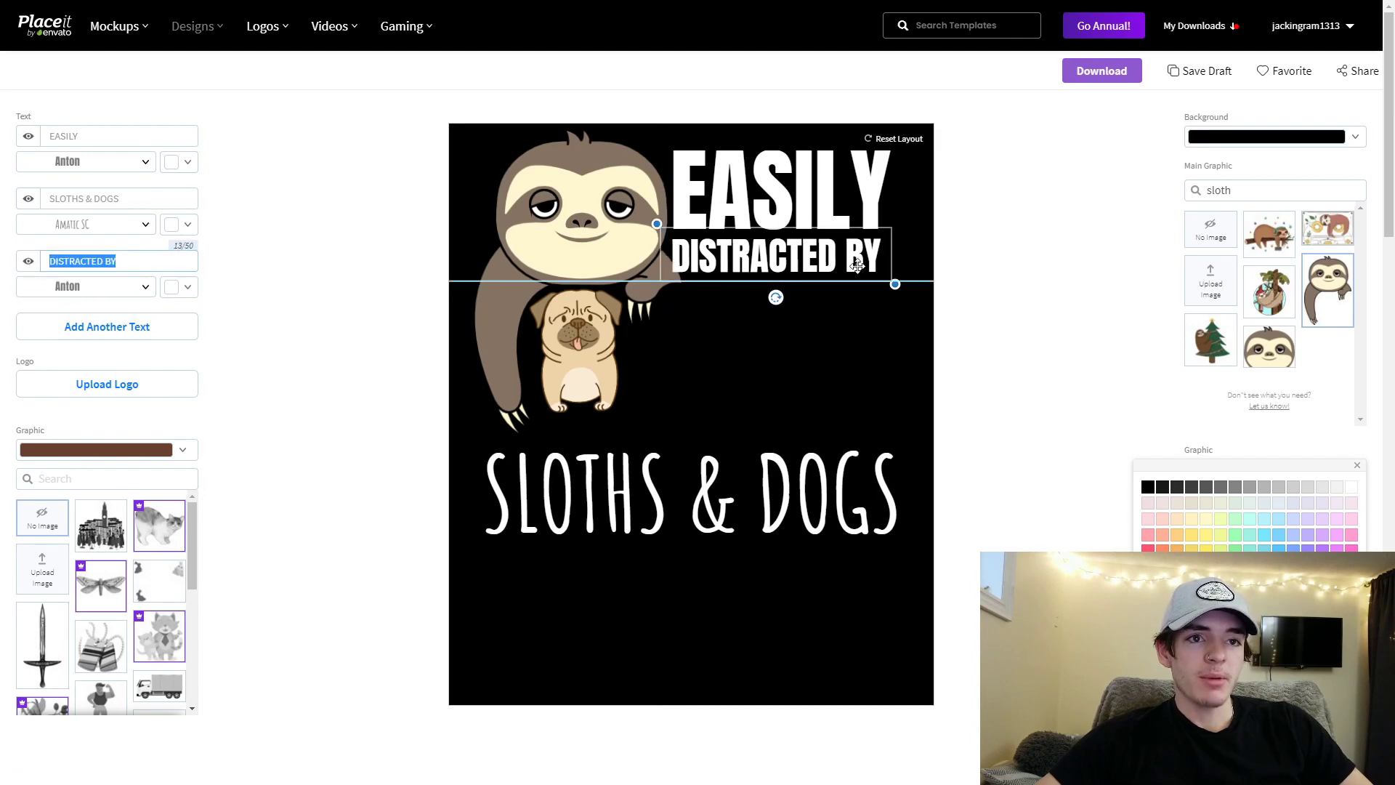
left_click_drag(814, 500, 805, 422)
left_click(824, 268)
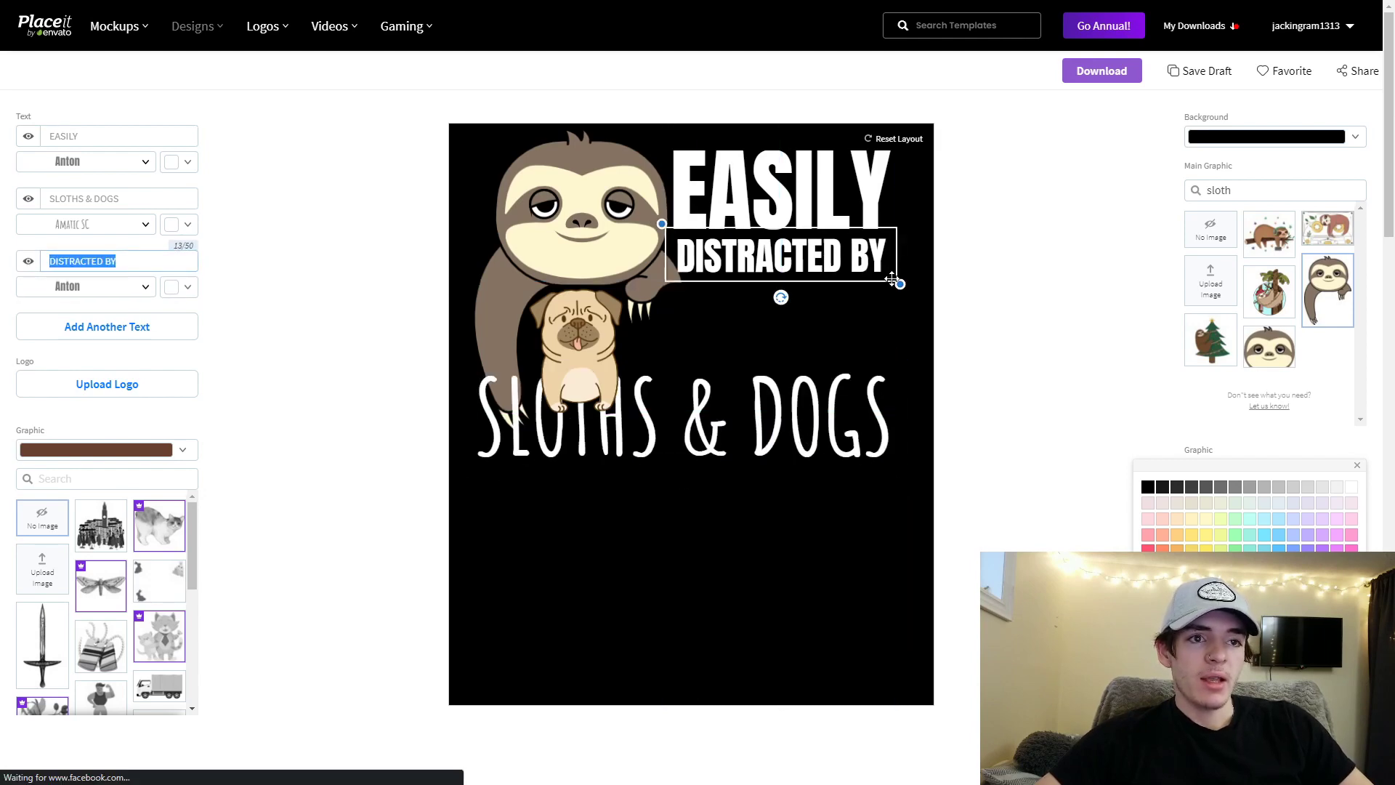
left_click_drag(903, 283, 905, 284)
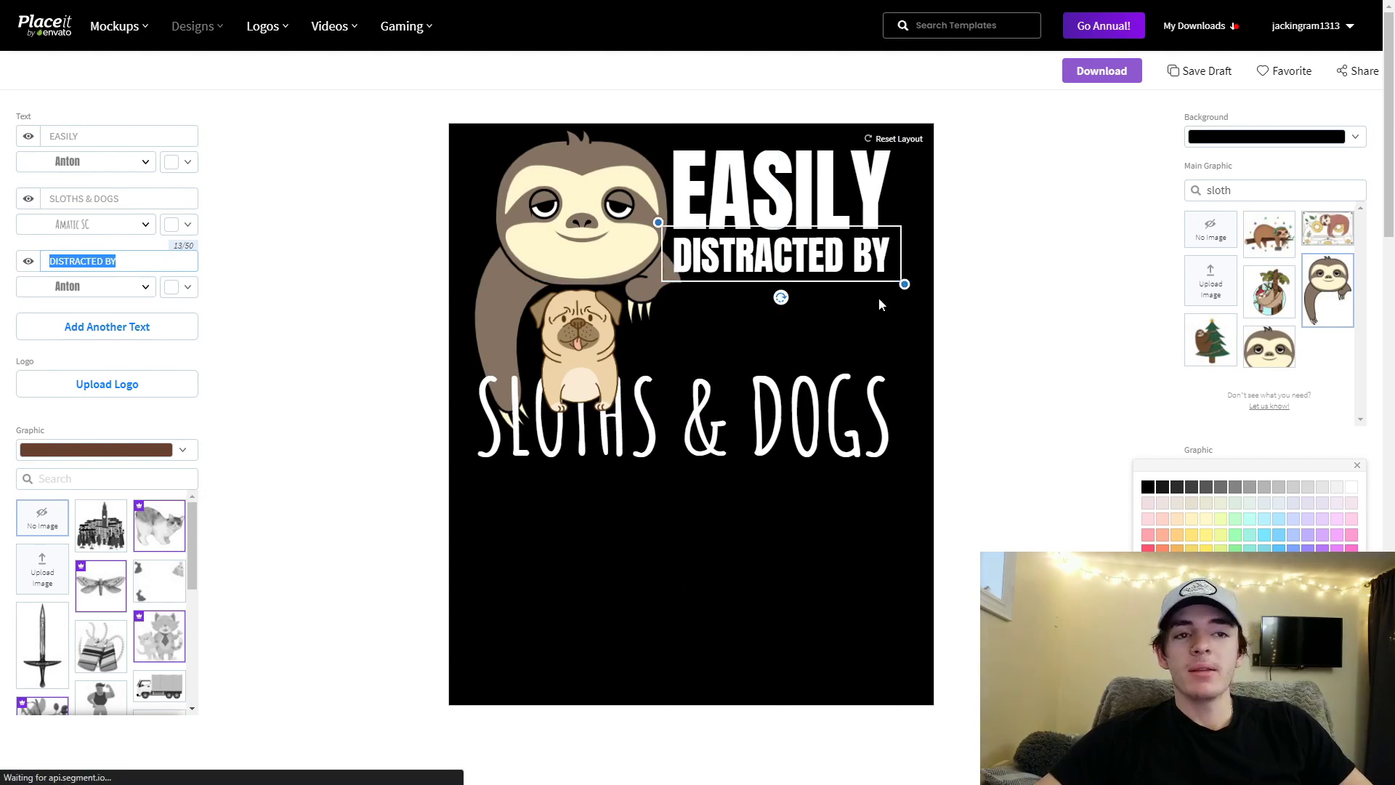
Step: Shrink "SLOTHS & DOGS" to the width of "DISTRACTED BY" and stack the lines evenly beneath "EASILY"
left_click_drag(744, 434, 710, 433)
left_click_drag(908, 535, 741, 517)
left_click_drag(671, 484, 837, 320)
left_click_drag(911, 342, 850, 343)
left_click(785, 377)
left_click_drag(777, 259, 775, 264)
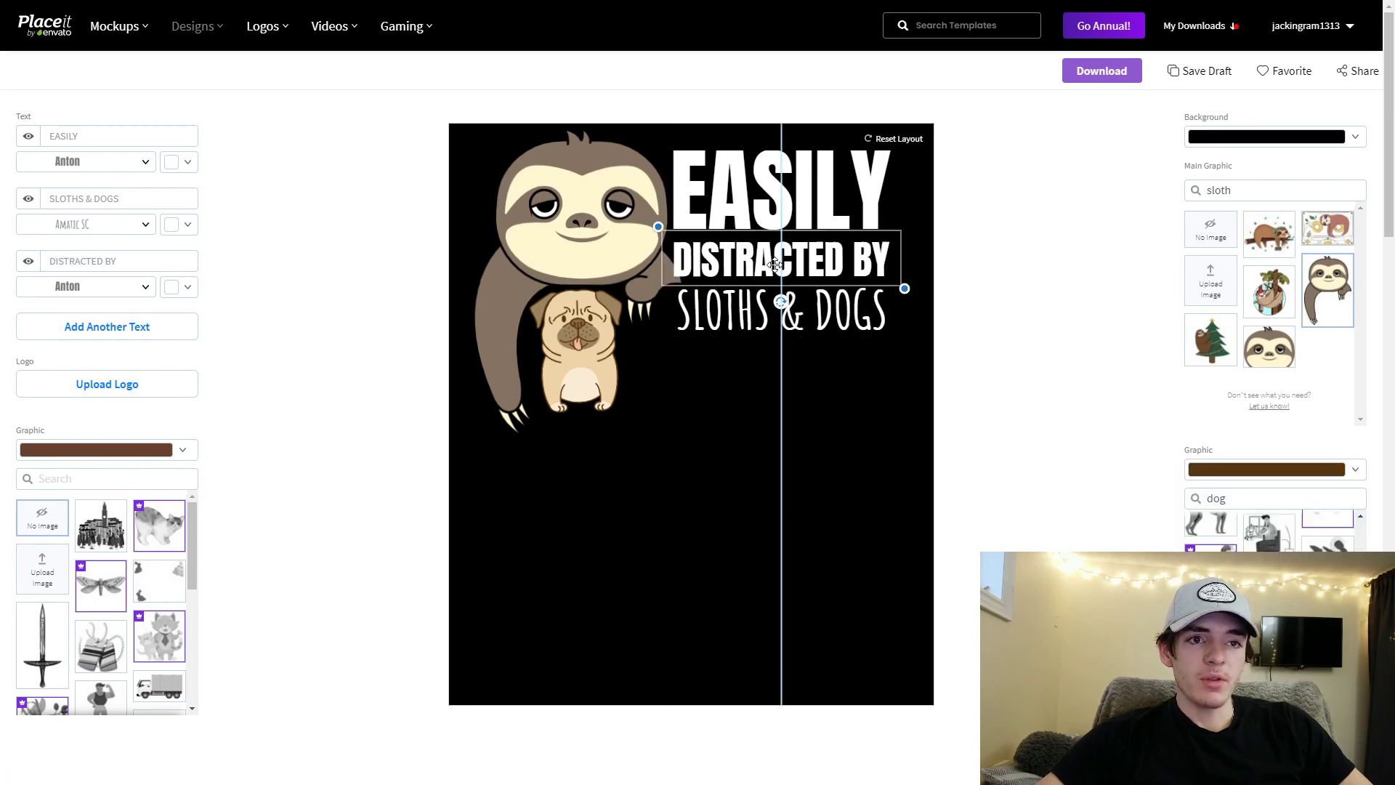
Step: Shrink the sloth and pug to match the height of the text block, keeping the pug under the sloth's arm
left_click_drag(623, 380, 596, 354)
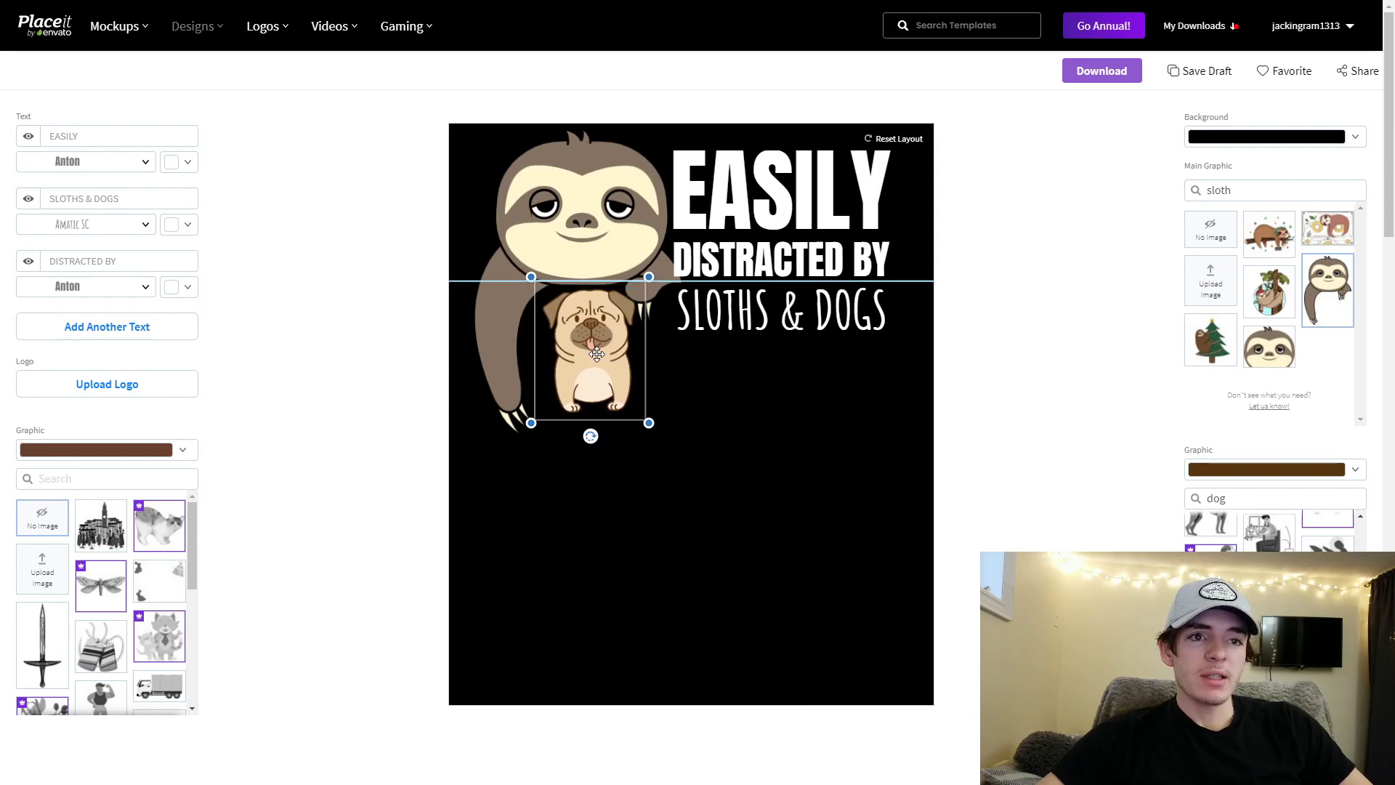
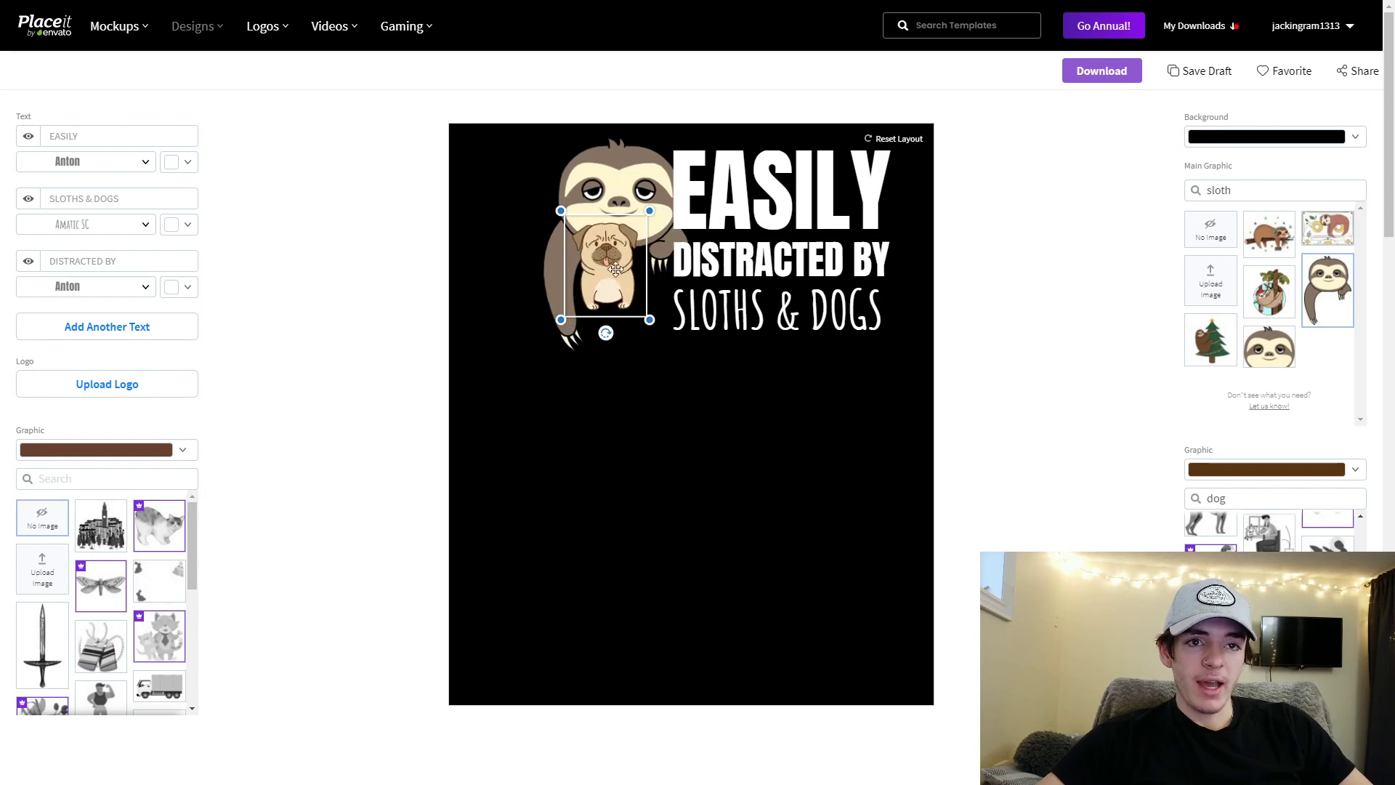
left_click(720, 441)
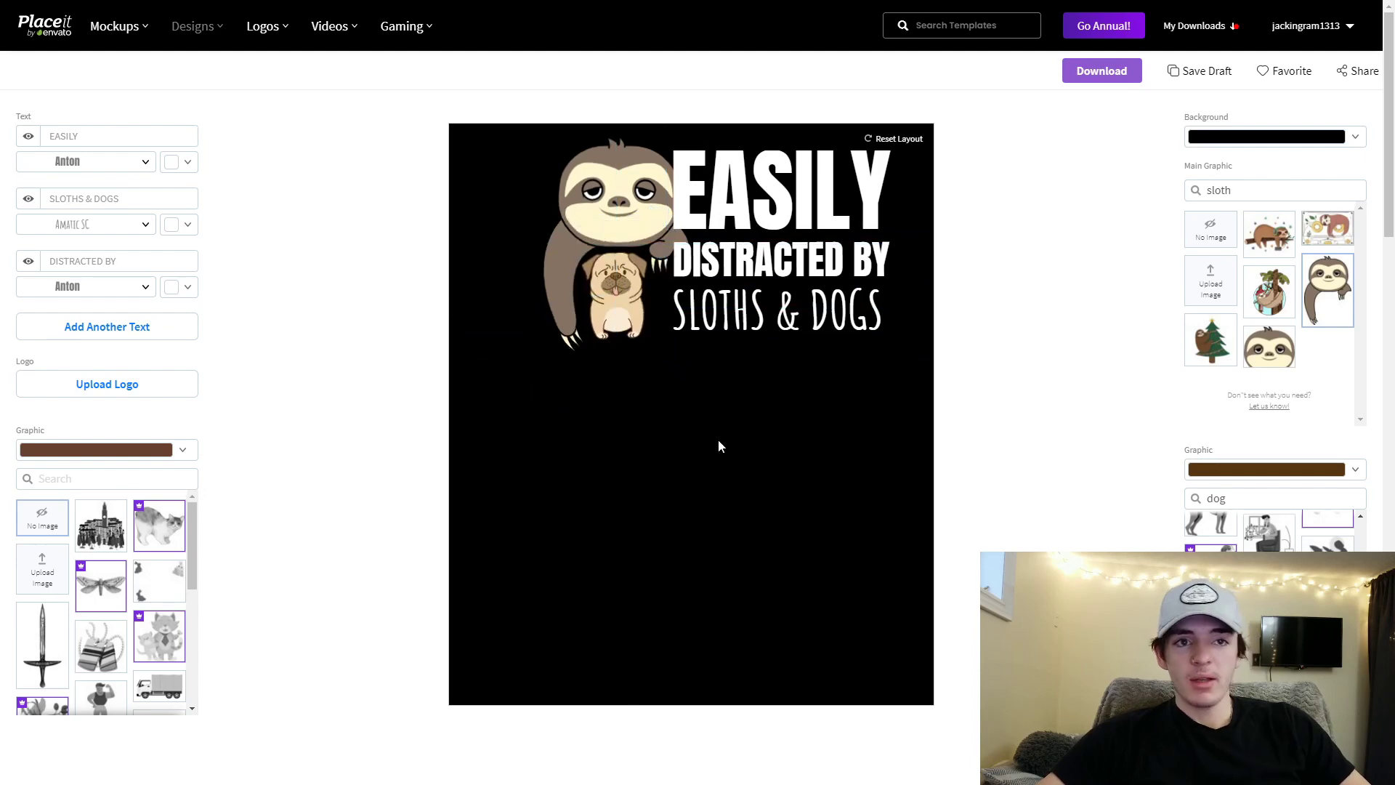
Step: Make the design's background transparent and open the rendered sloth-and-pug design for Crop / Resize
left_click(1225, 139)
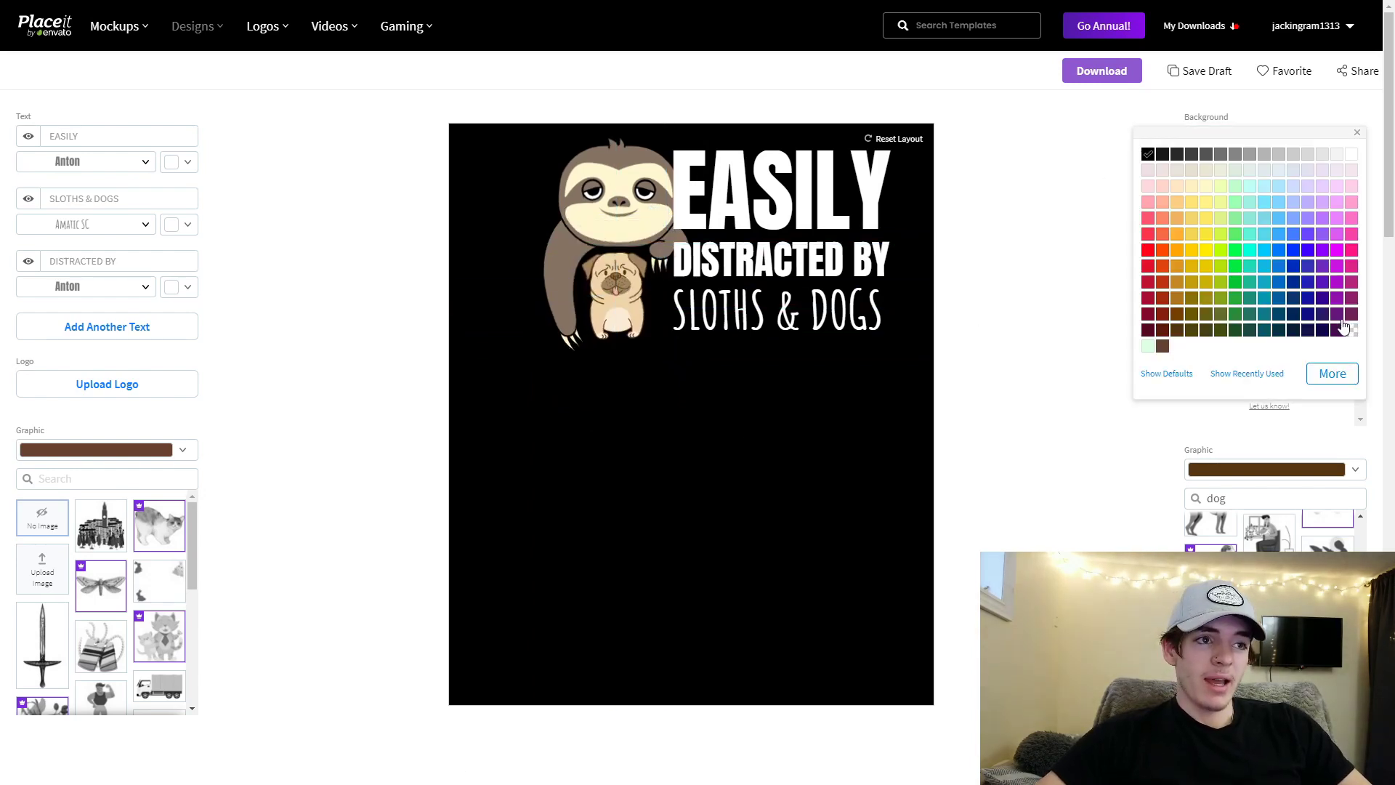
left_click(1348, 329)
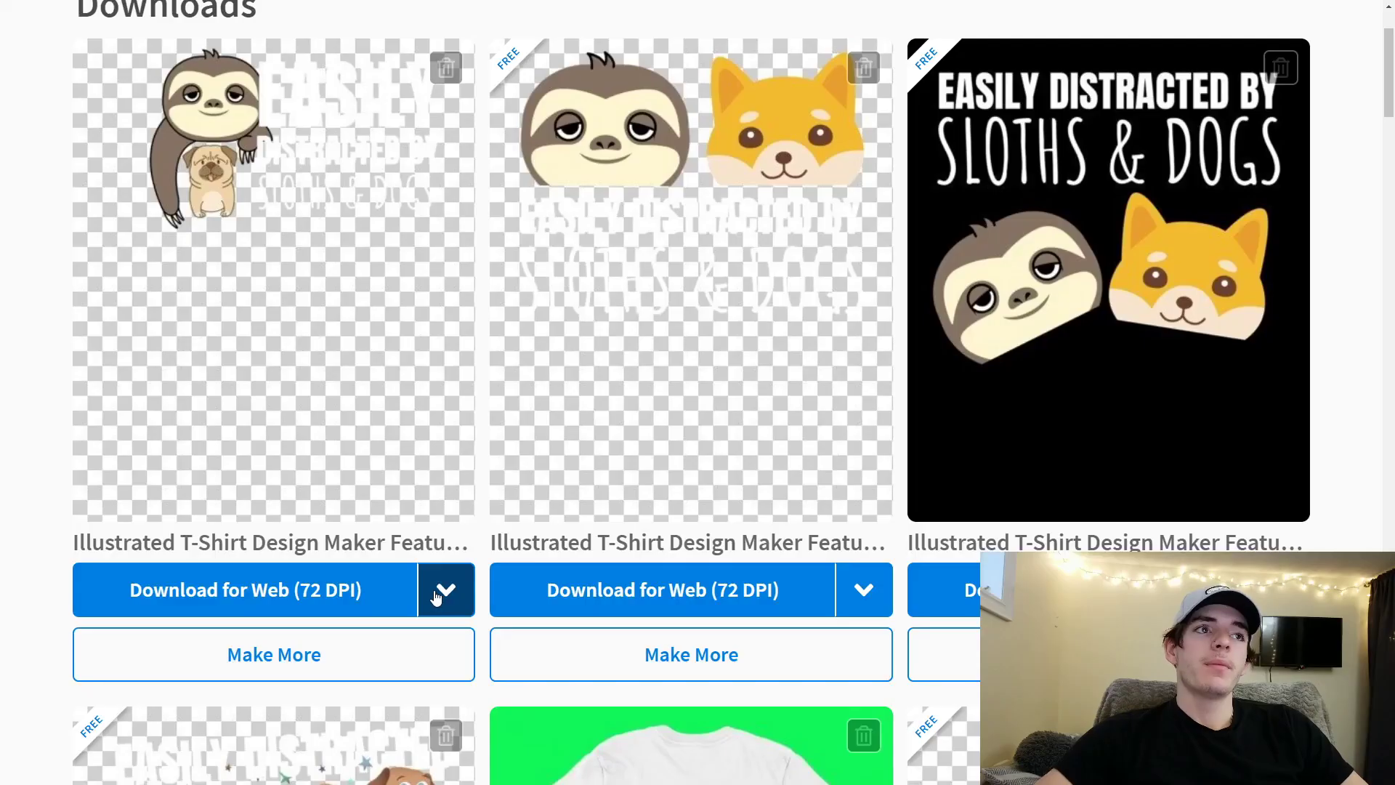
left_click(445, 594)
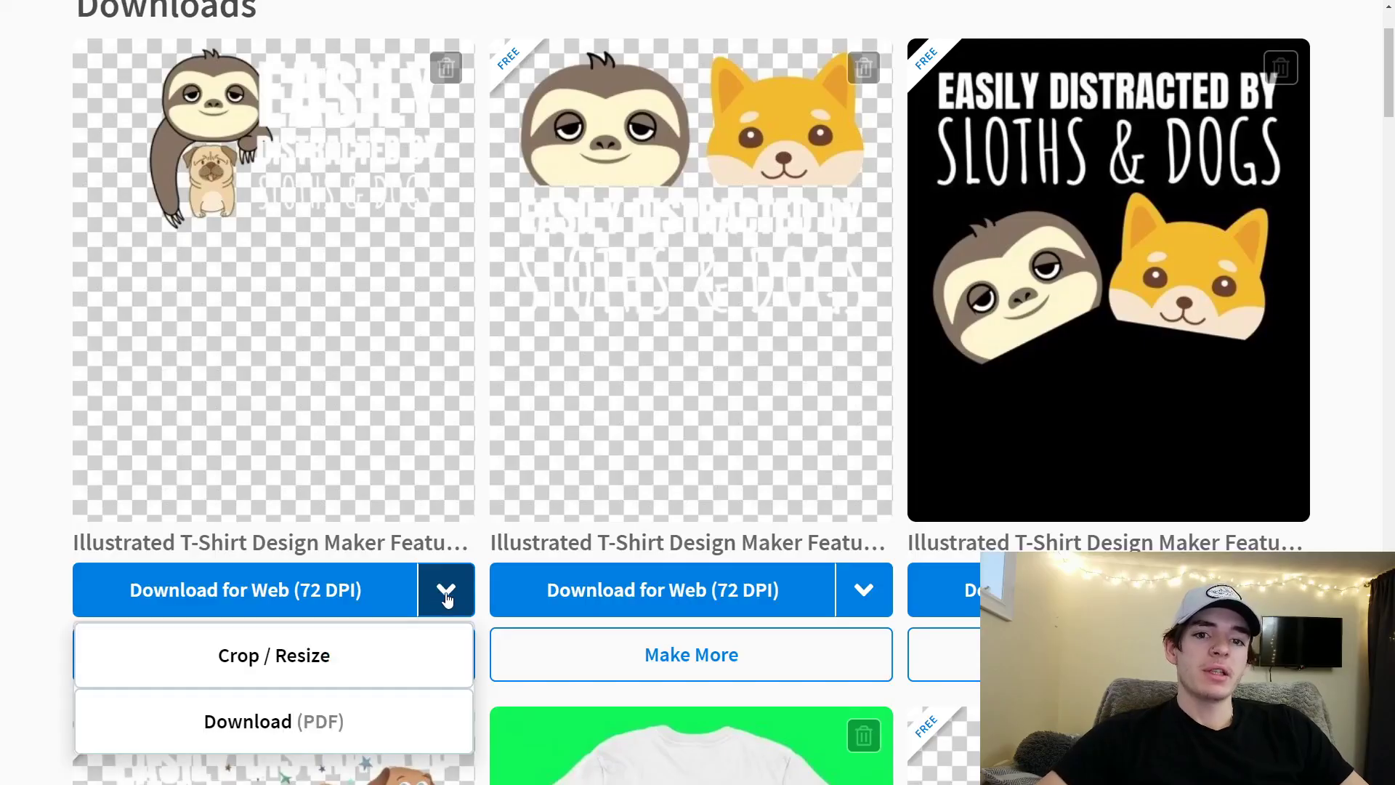
left_click(332, 665)
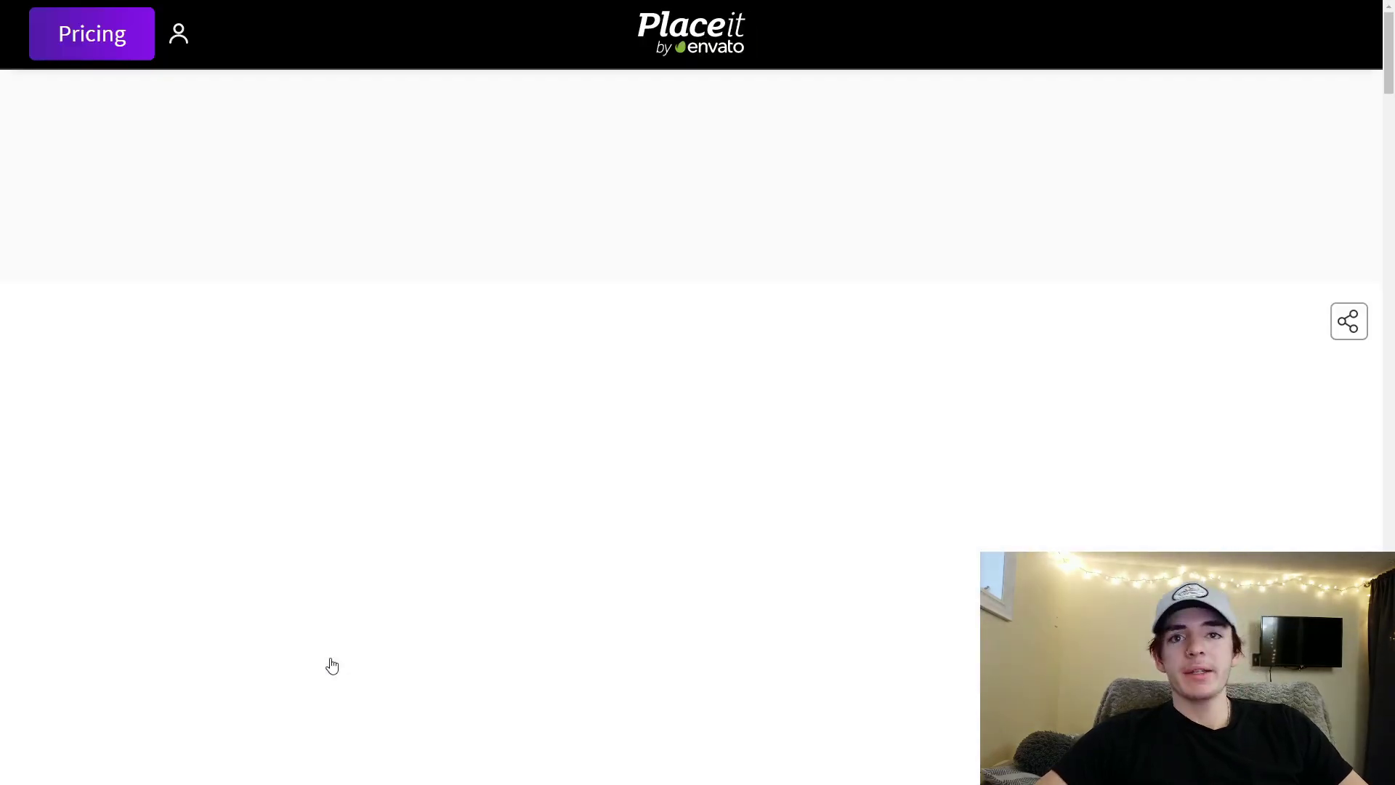
Step: Set the custom crop size to 4500 x 5400 px
key("ctrl+0")
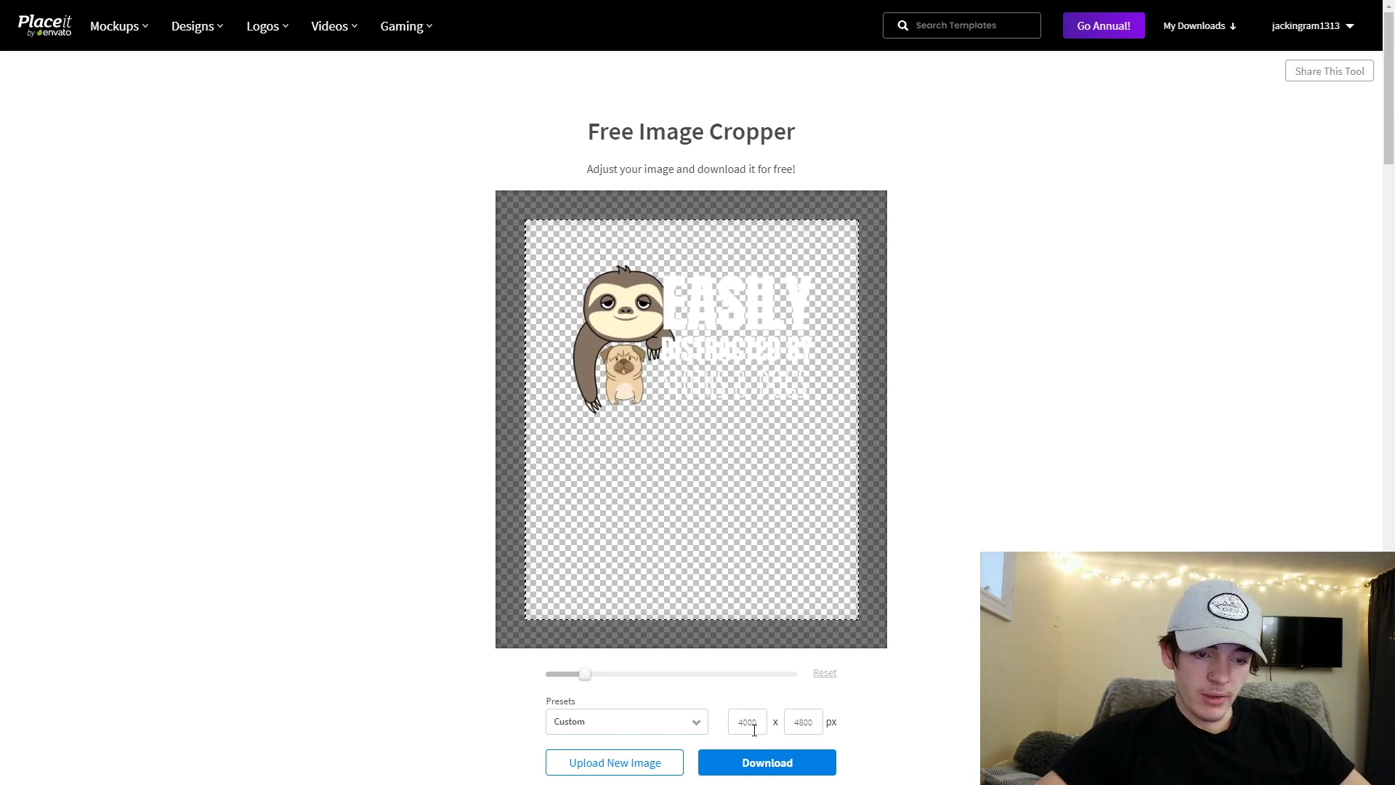
double_click(730, 725)
type("4500")
key("Tab")
type("5400")
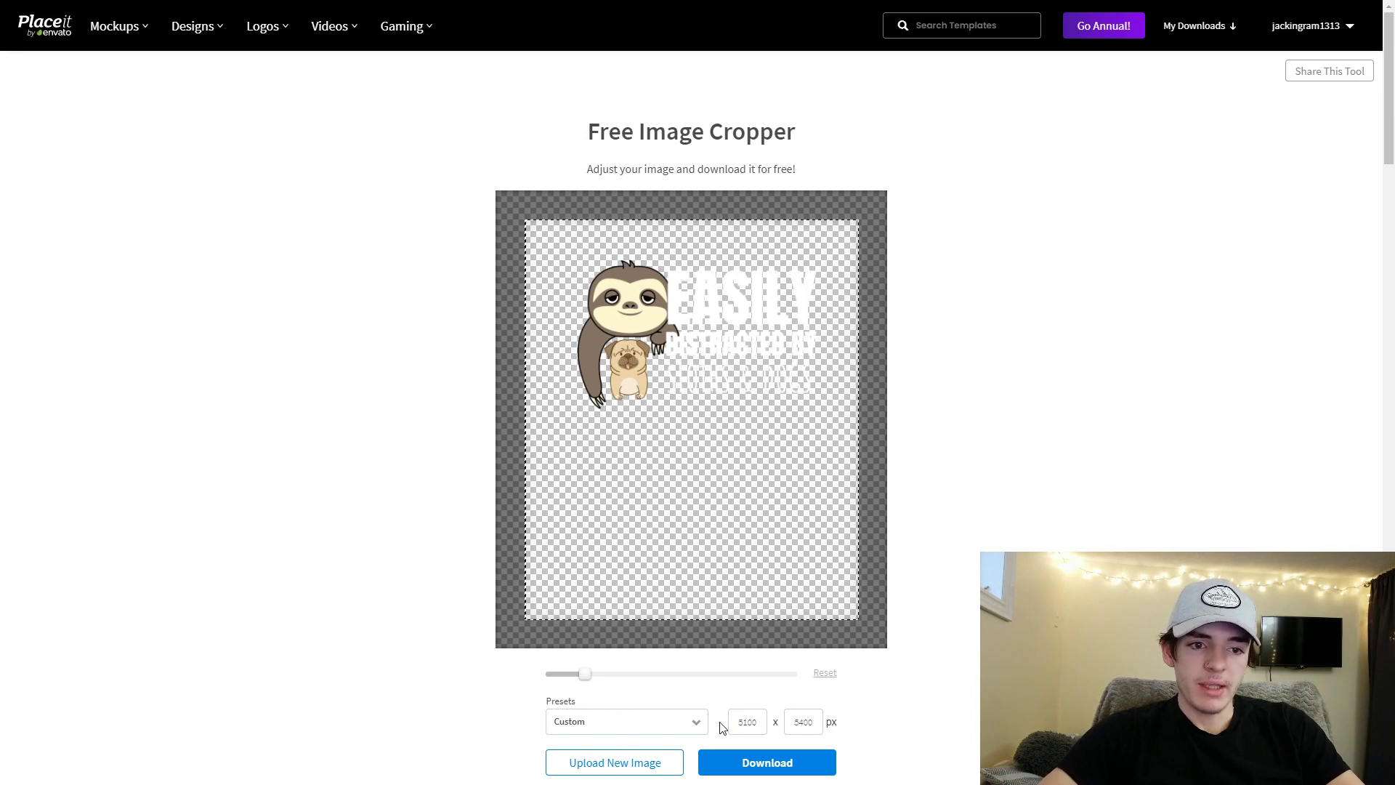
Step: Change the custom crop size to 5100 x 7400 px
key("Tab")
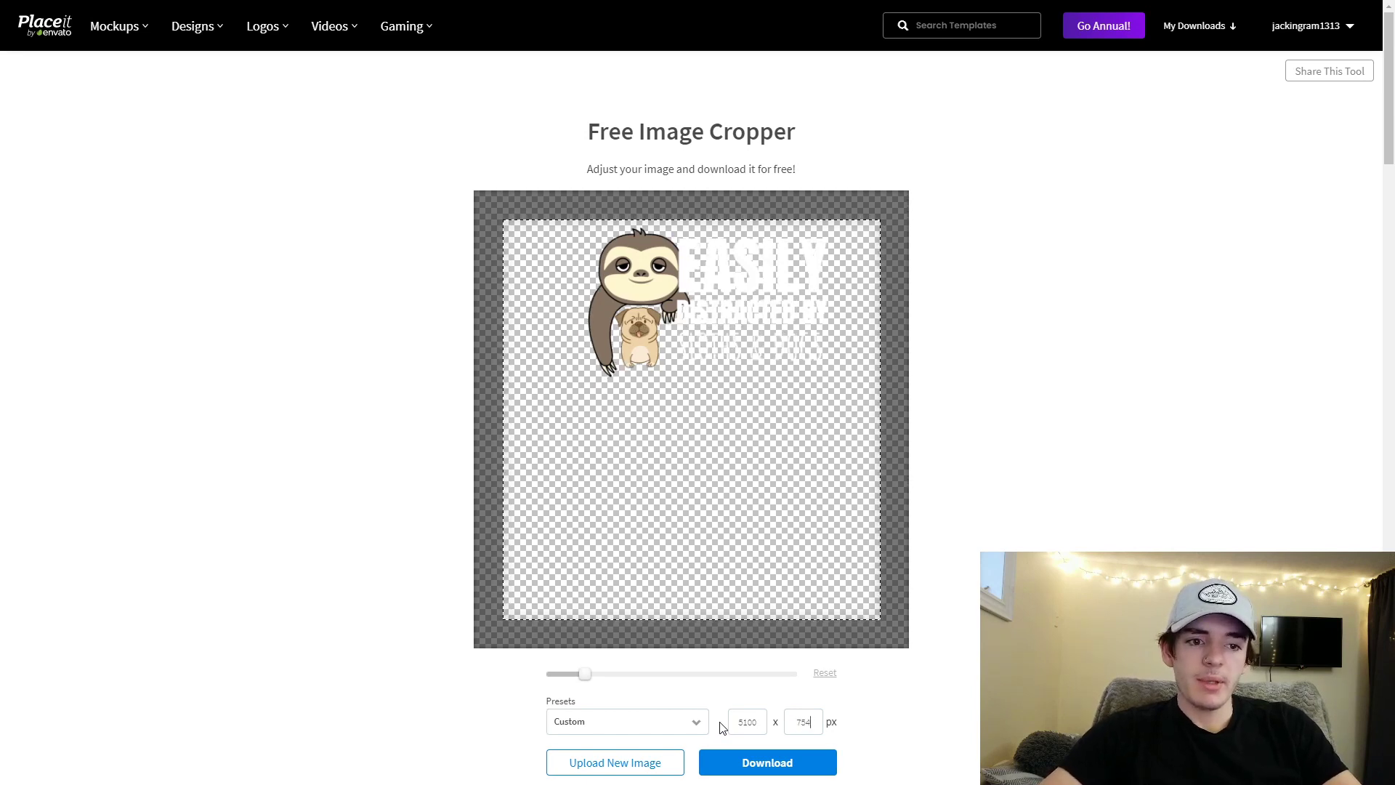
type("74000")
key("BackSpace")
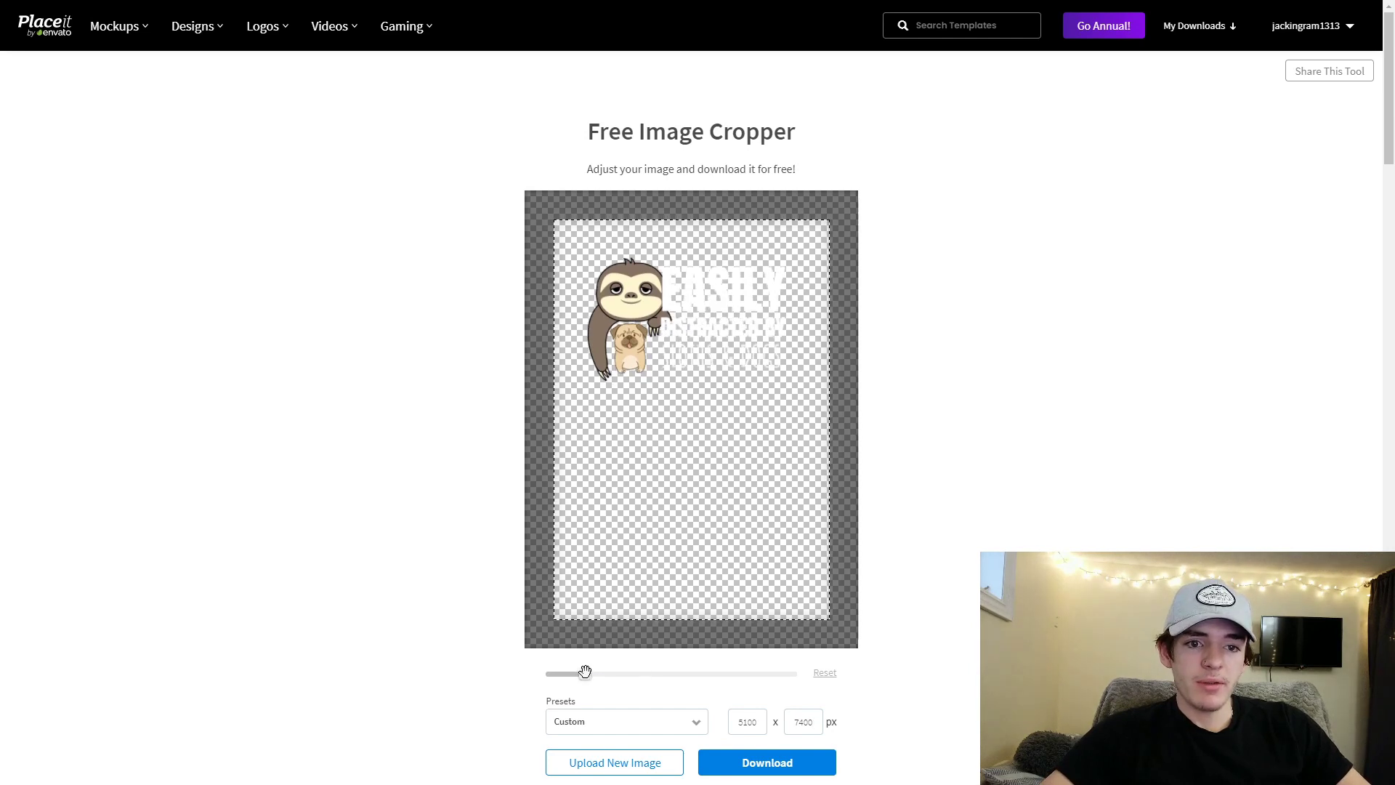
Step: Scale the design up to nearly fill the crop frame's width and position it near the frame's upper edge
left_click_drag(662, 345, 660, 354)
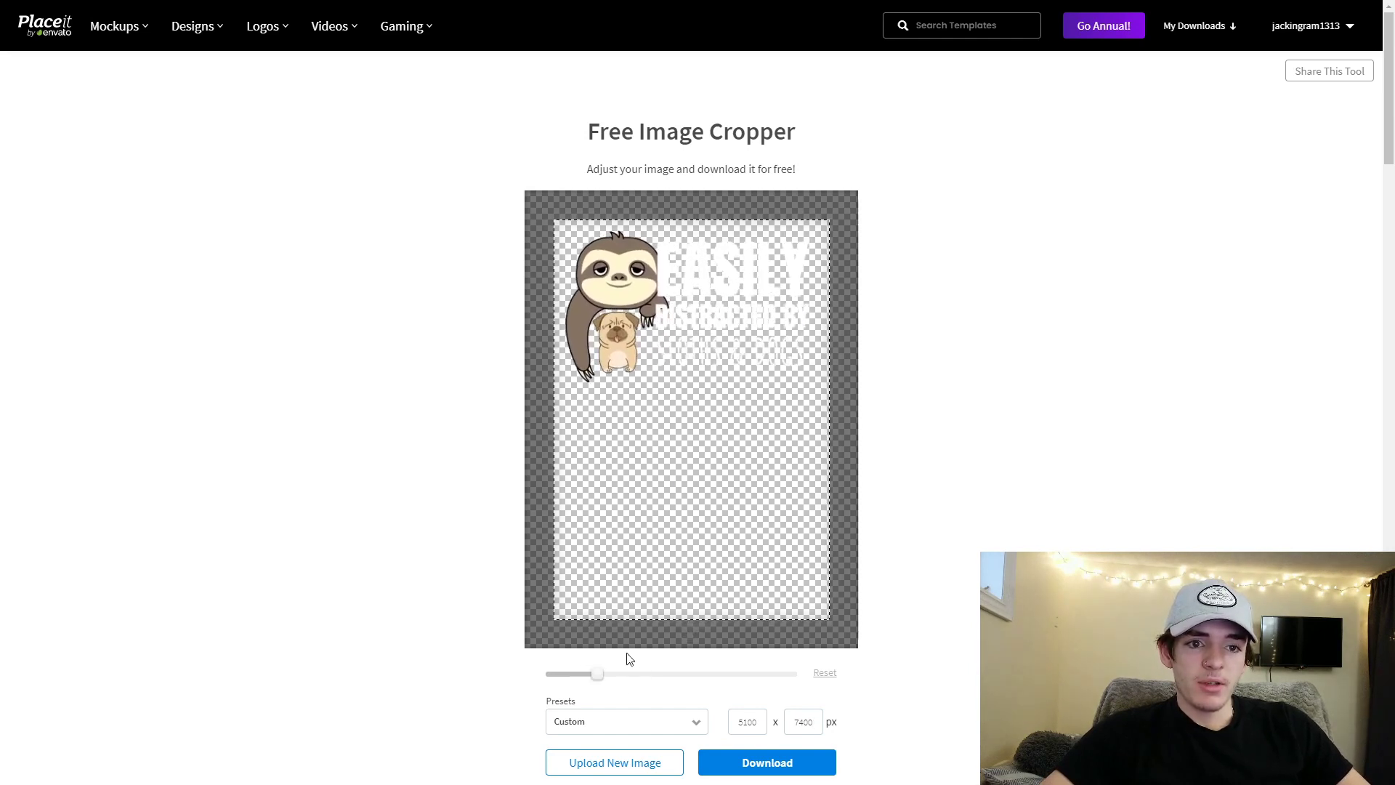
left_click_drag(595, 673, 602, 673)
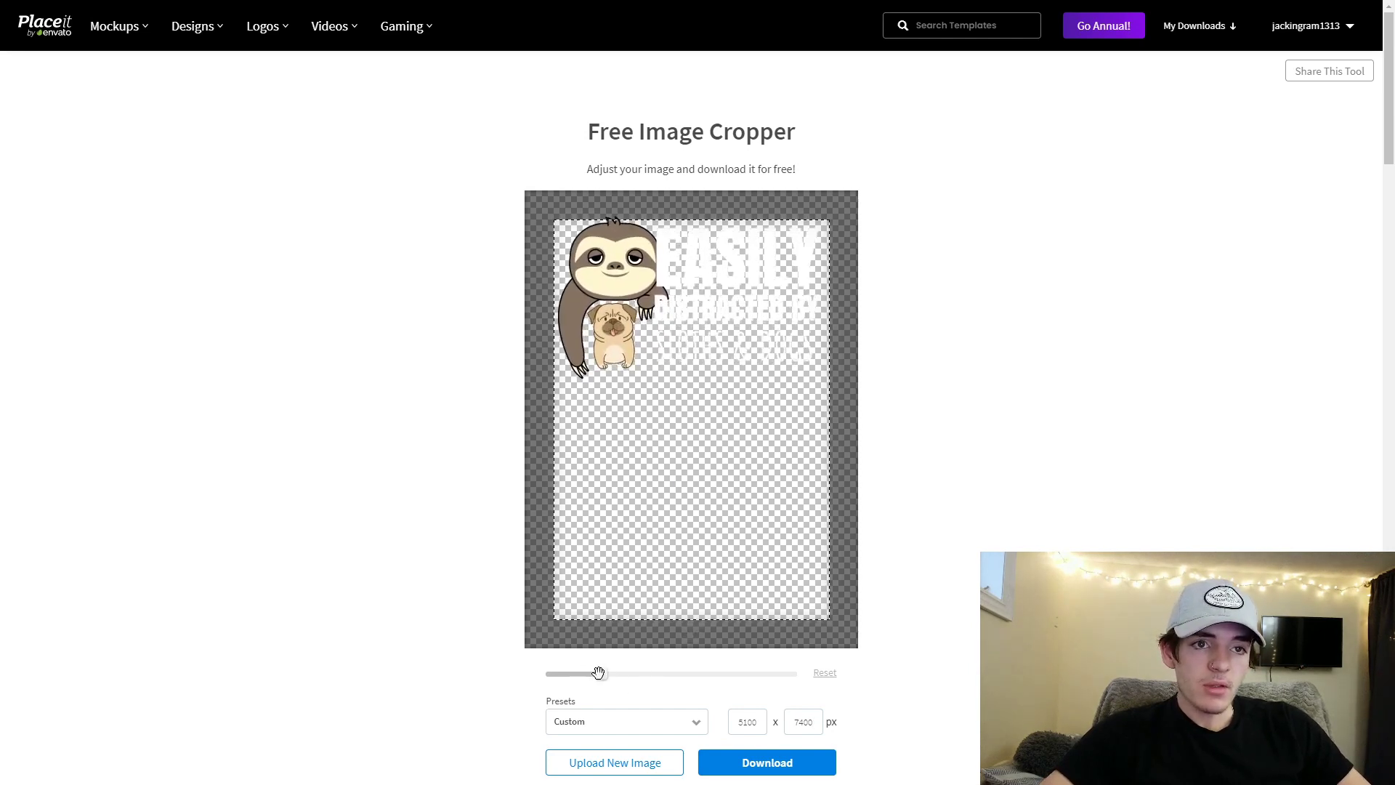
left_click_drag(635, 336, 634, 346)
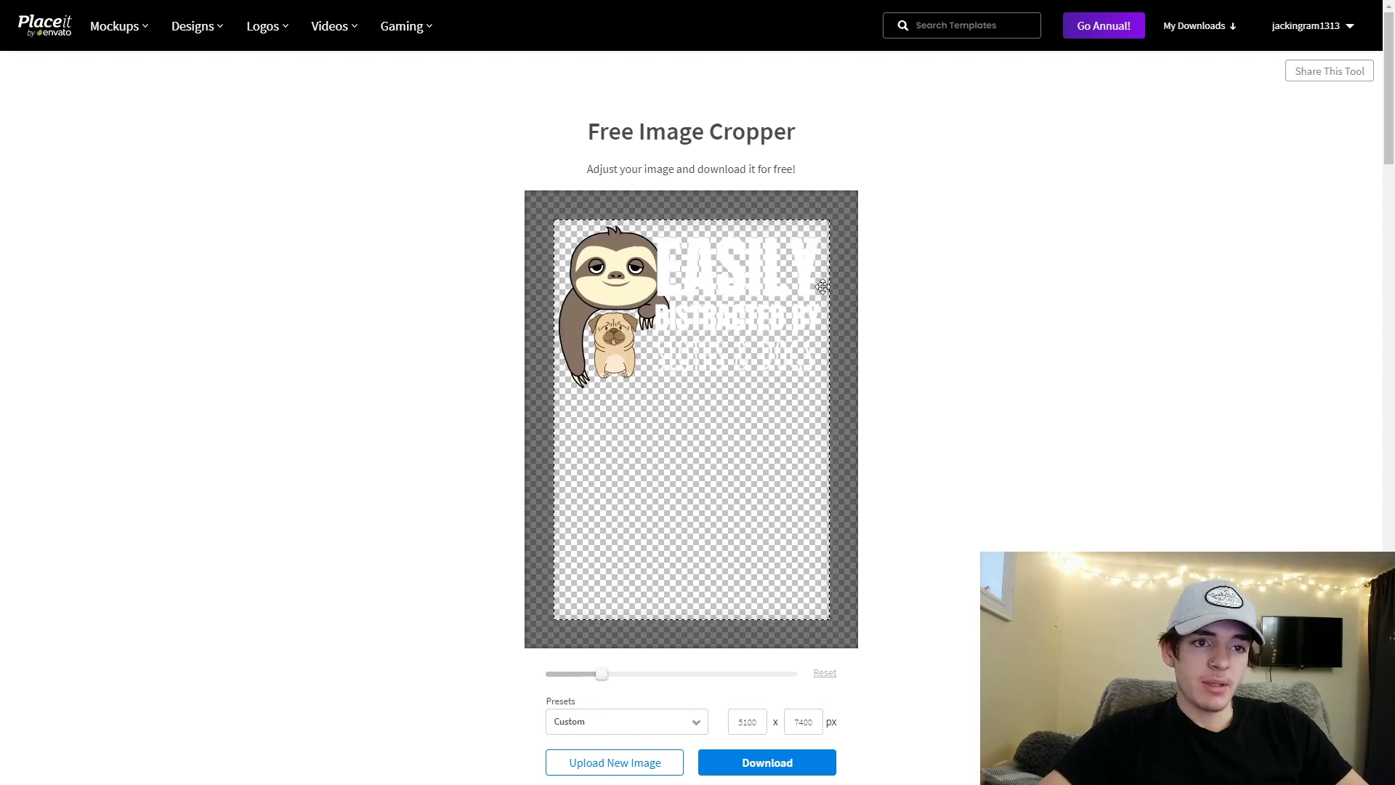
Step: Fine-tune the design's scale and position so it fits fully inside the crop frame with even side margins
key("ctrl+plus")
key("ctrl+plus")
key("ctrl+plus")
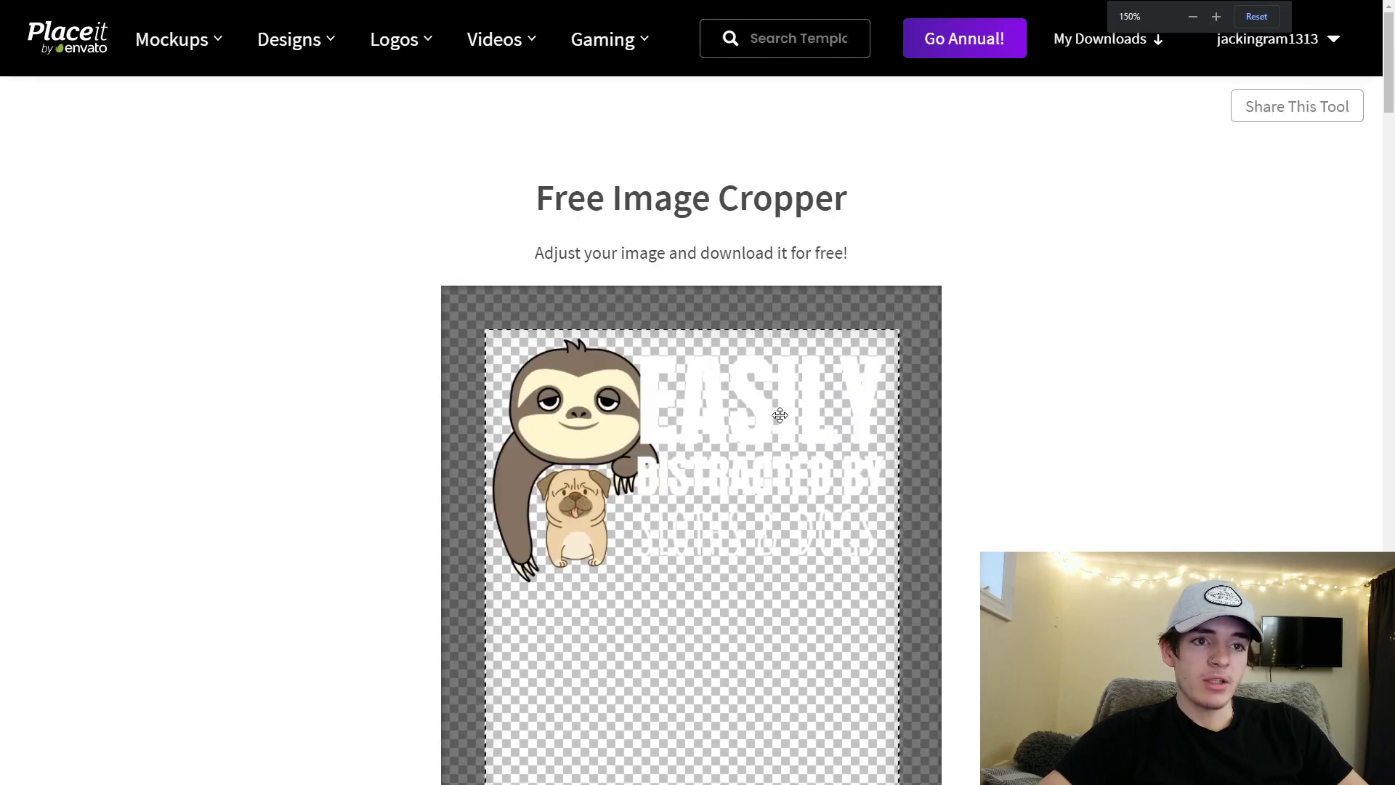
scroll(657, 582, "down", 2)
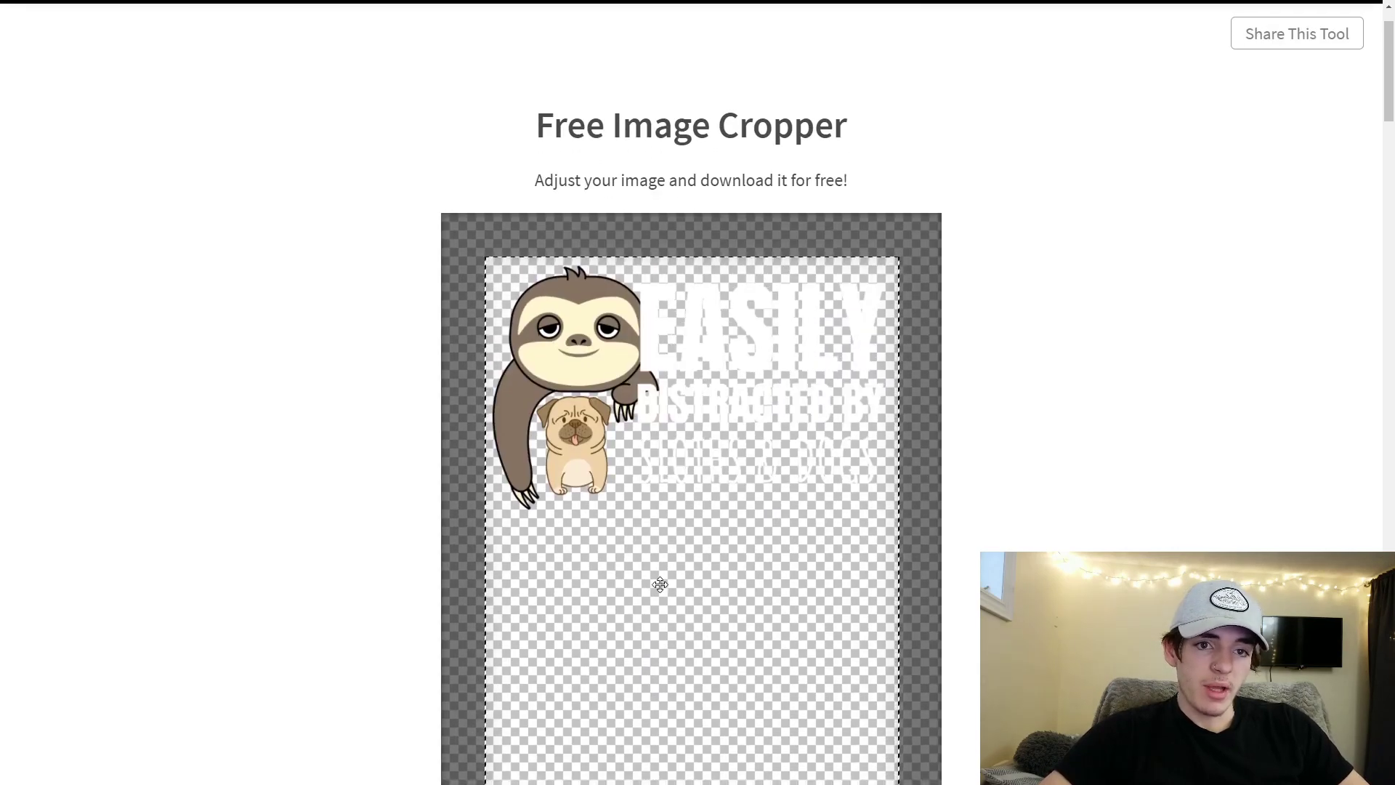
scroll(749, 356, "down", 2)
left_click_drag(554, 719, 559, 721)
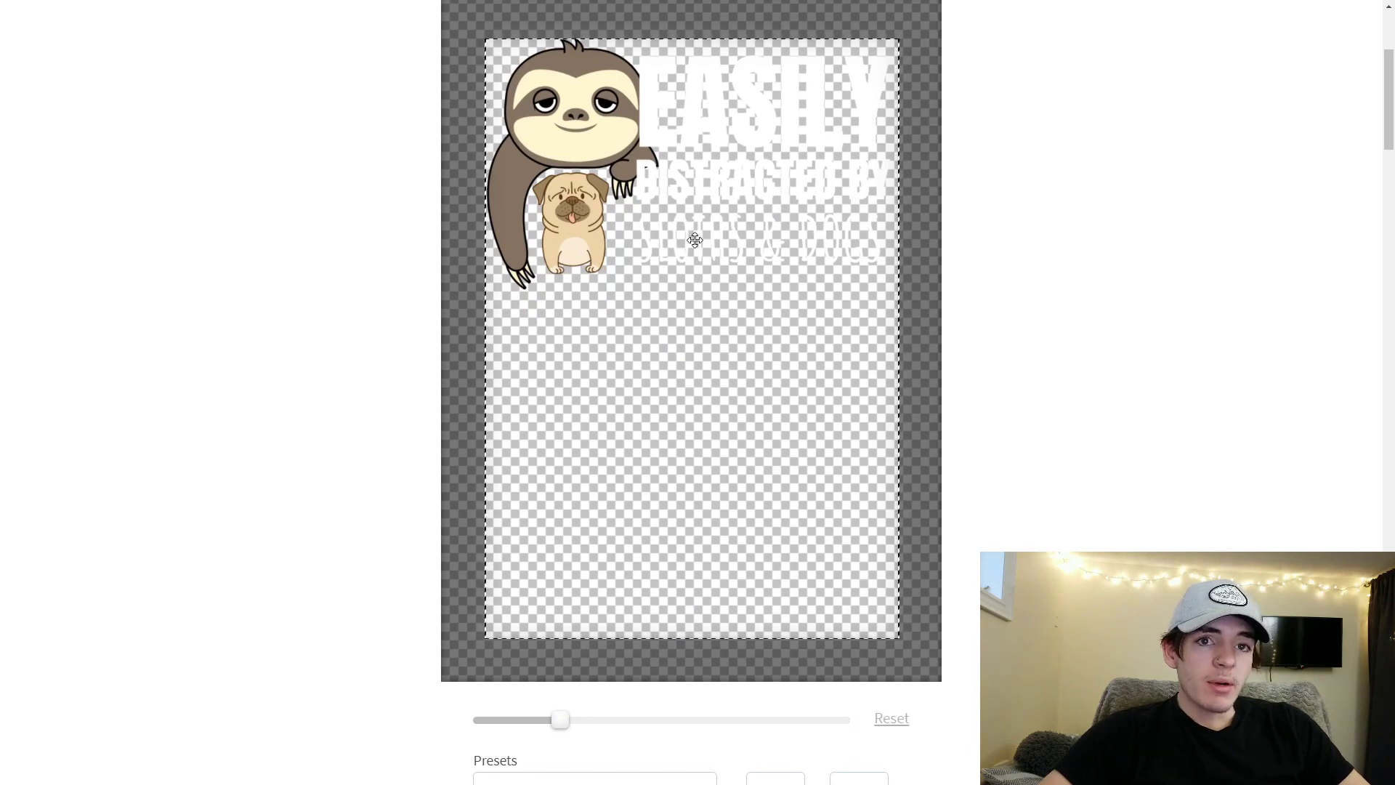
left_click_drag(695, 239, 697, 239)
left_click_drag(634, 84, 633, 88)
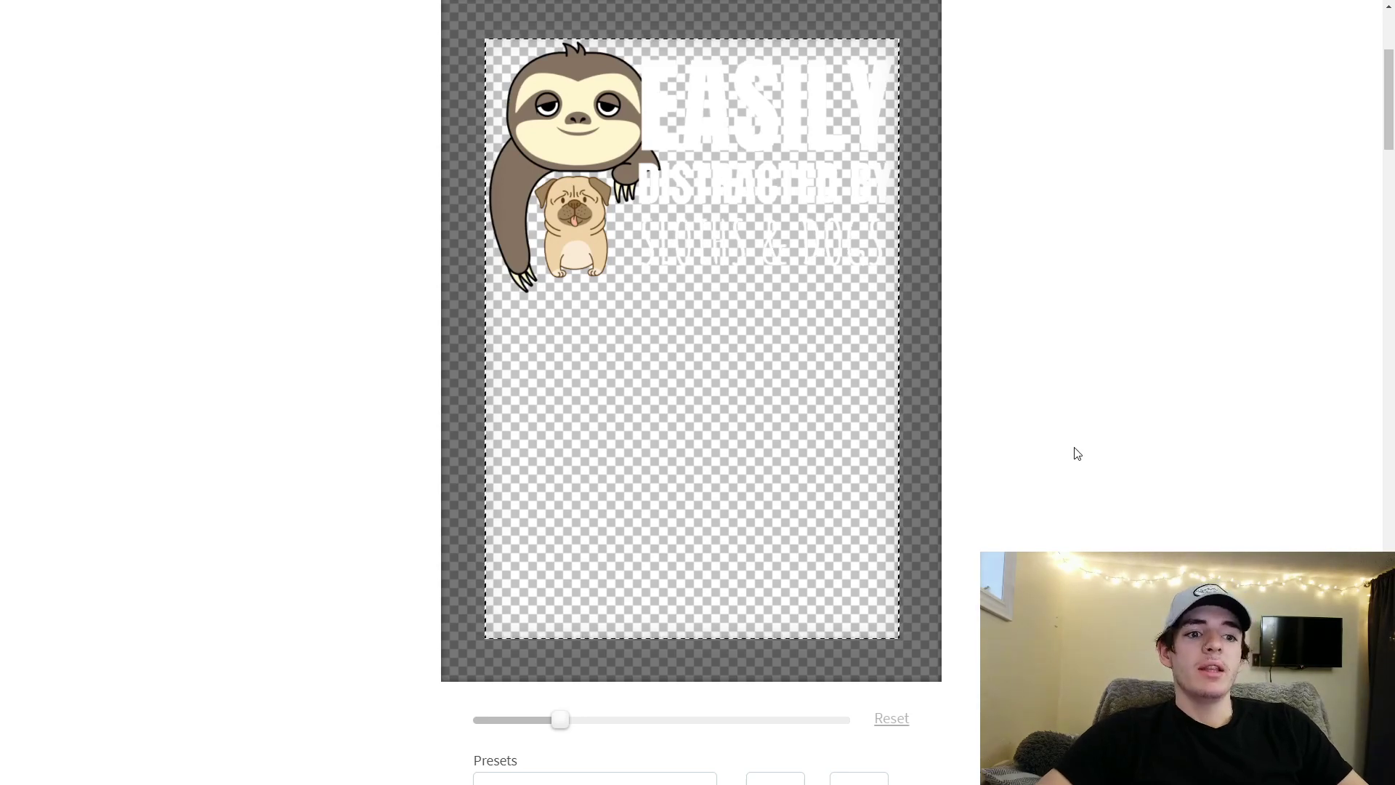
Step: Download the cropped design and dismiss the list of downloads
key("ctrl+minus")
left_click(803, 570)
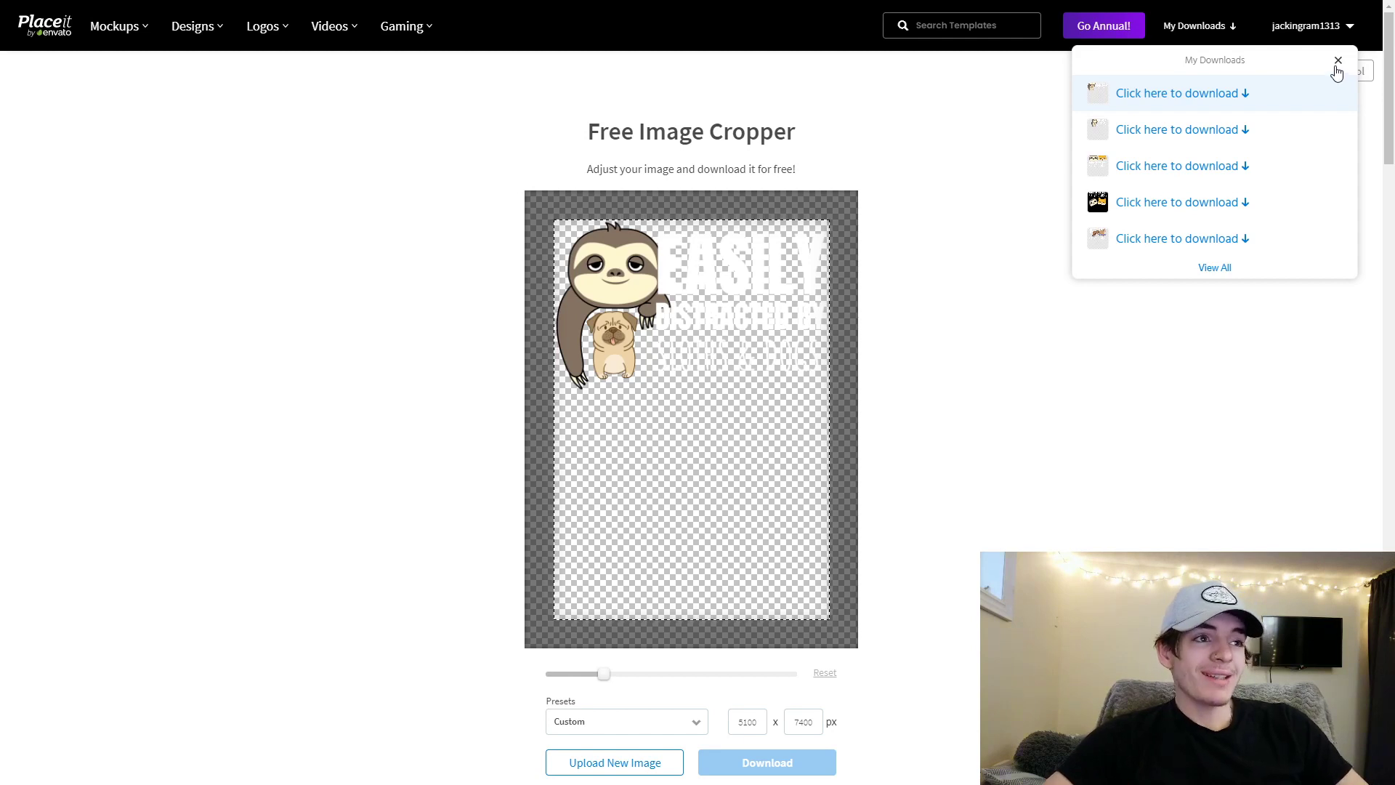
left_click(1338, 61)
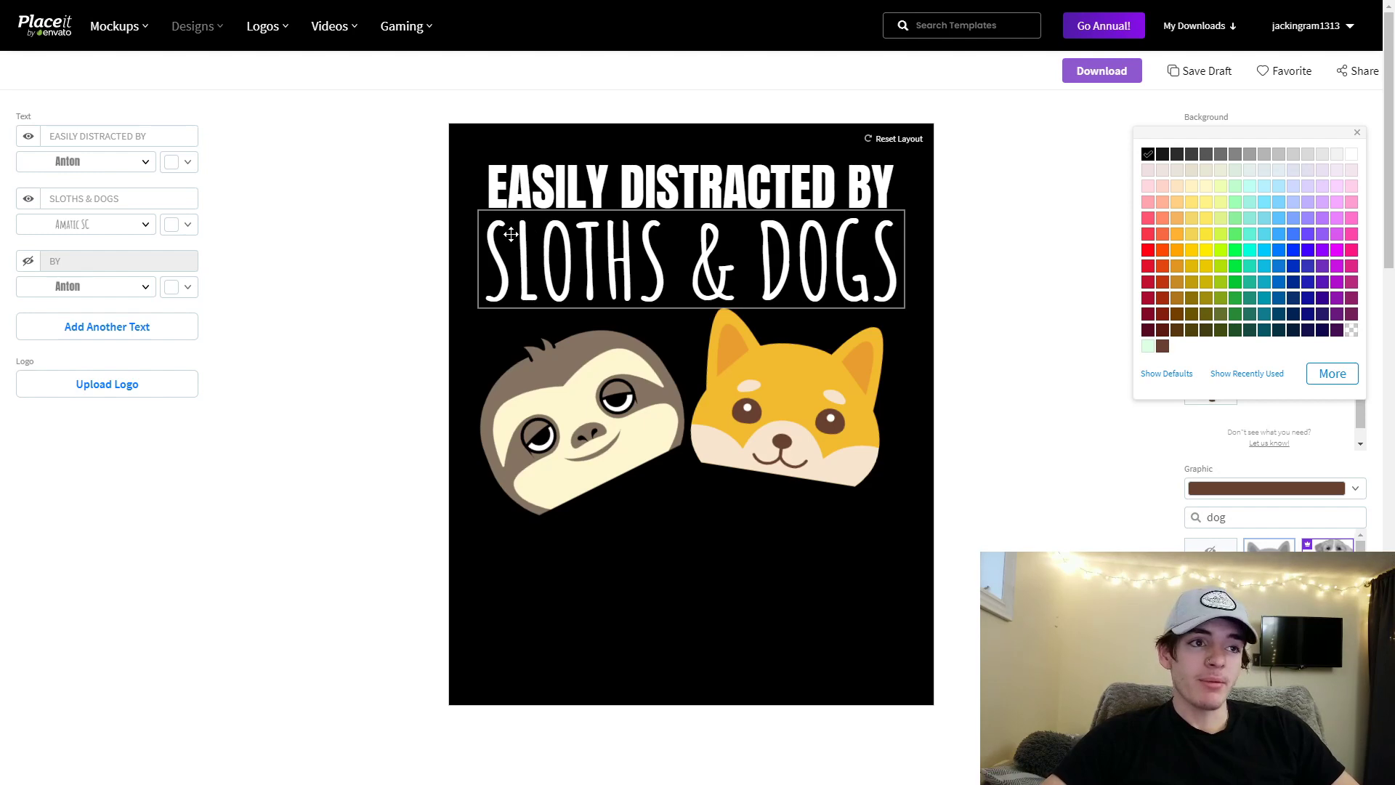
Step: Make the background transparent, download the sloth and Shiba design, and dismiss the list of downloads
left_click(1351, 330)
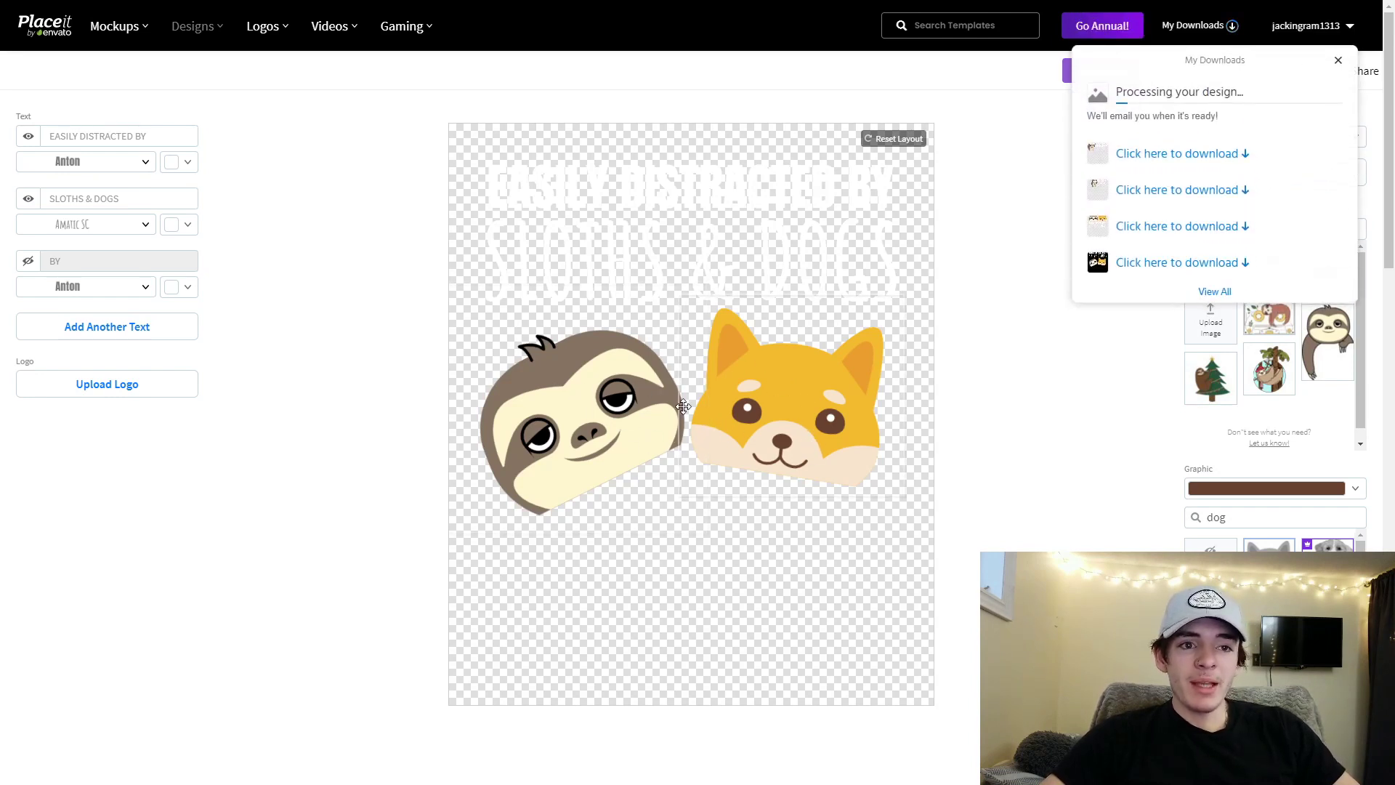
left_click(1114, 529)
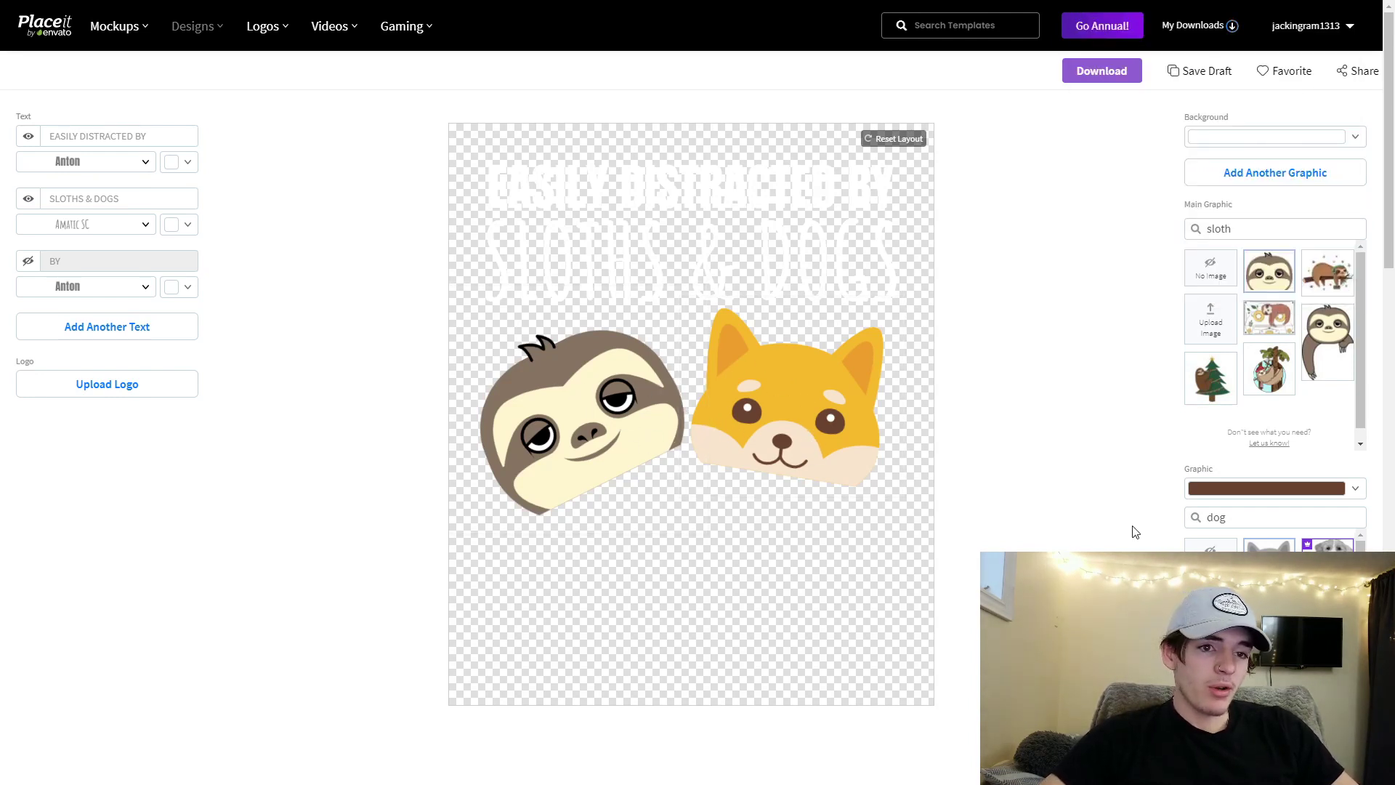
Step: Try the cassette, palm-tree and waving sloths as the main graphic, ending back on the sloth face
scroll(1270, 596, "down", 8)
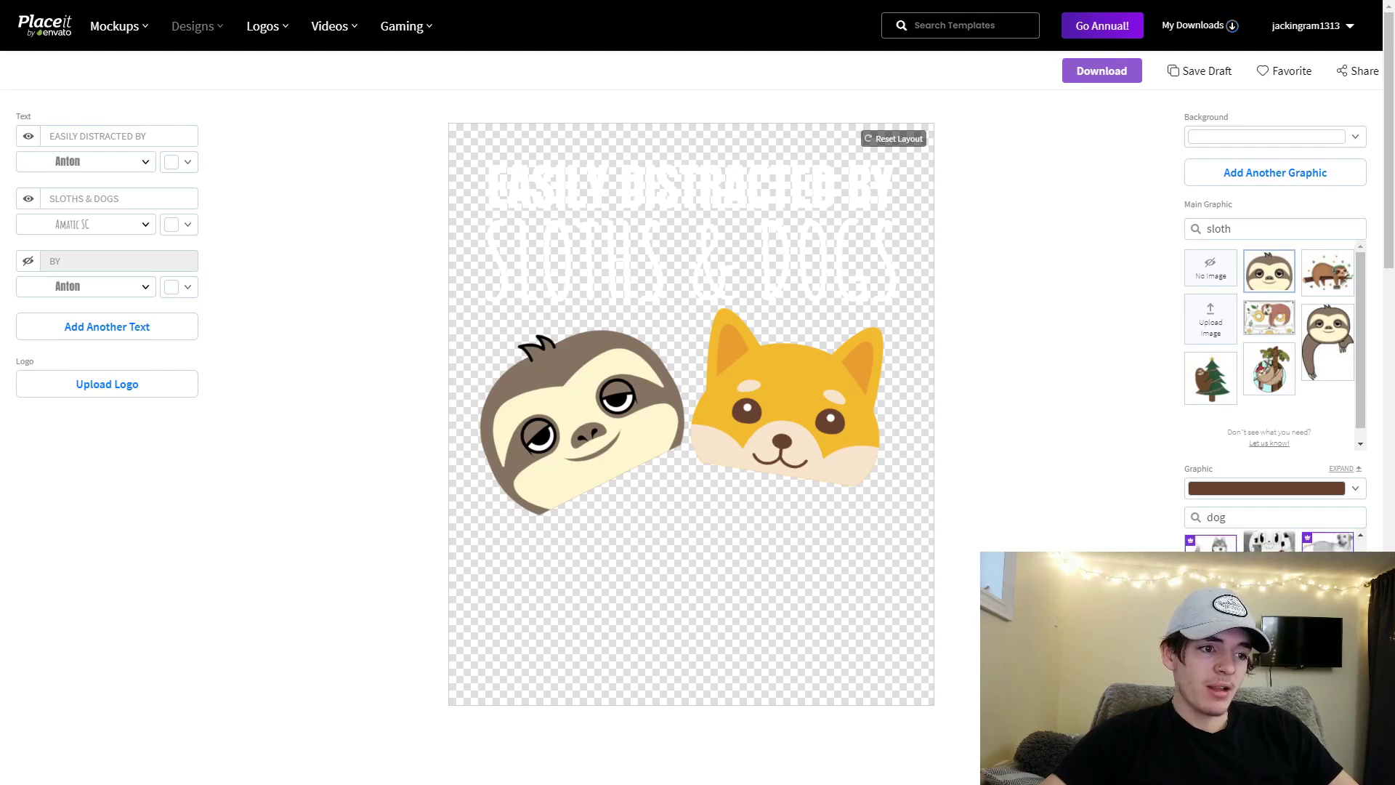
scroll(1272, 574, "down", 1)
scroll(1338, 383, "up", 1)
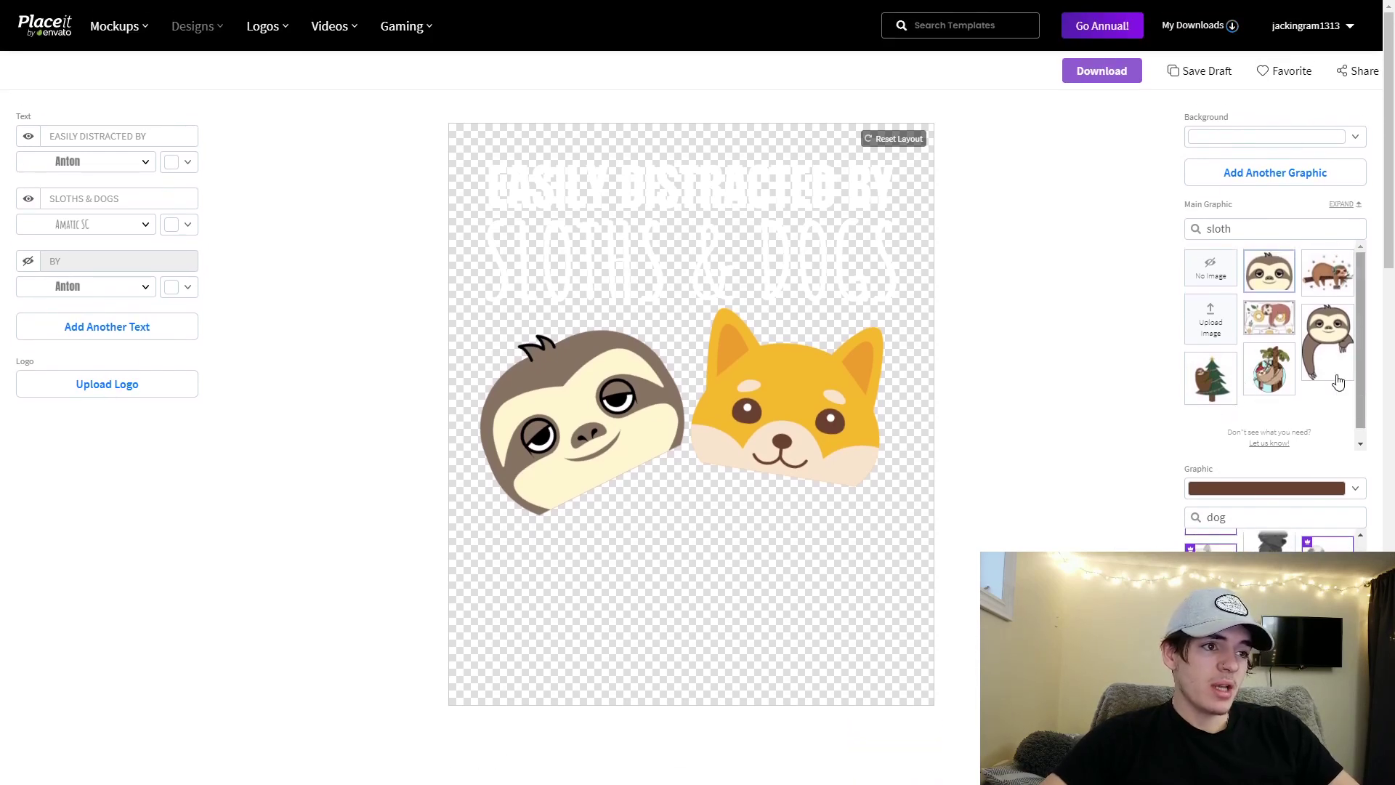
left_click(1264, 324)
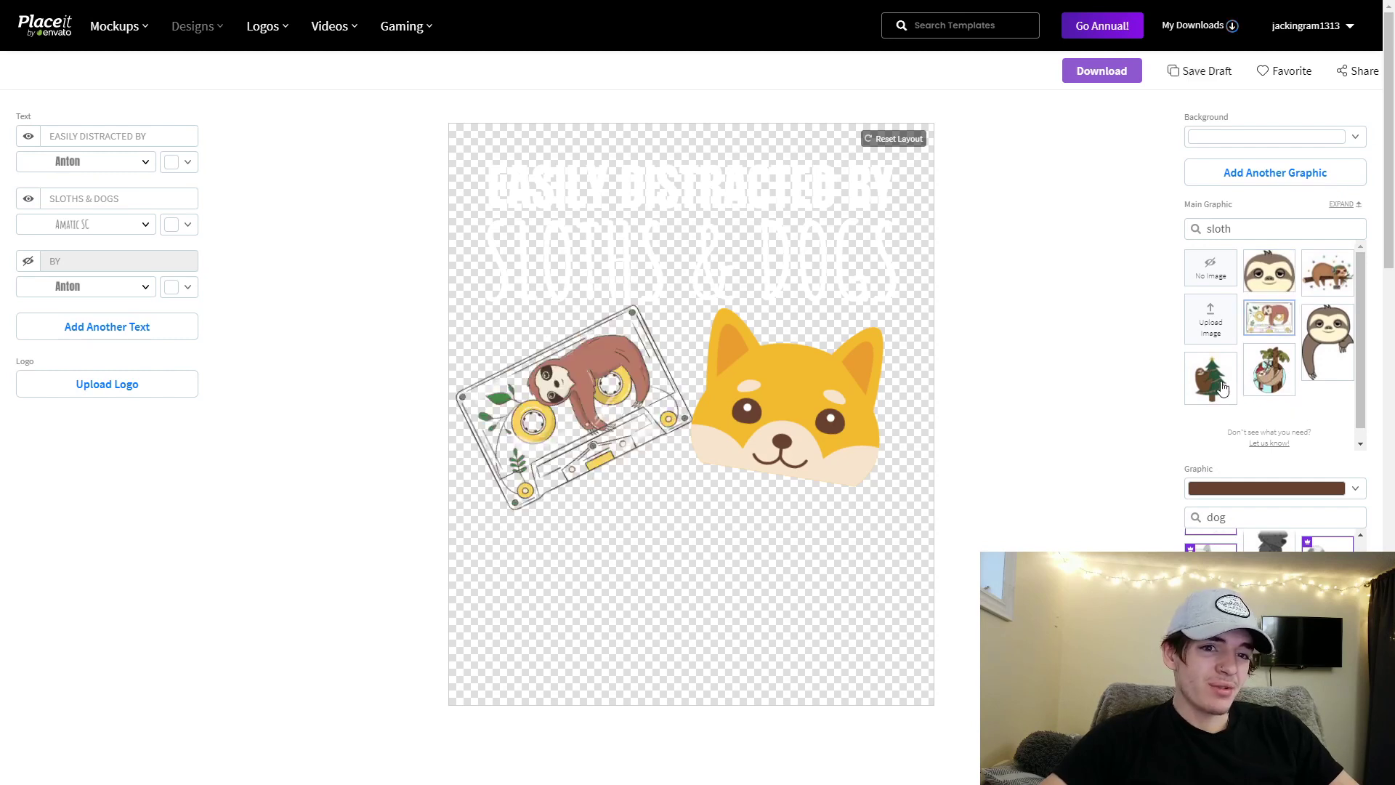
left_click(1334, 331)
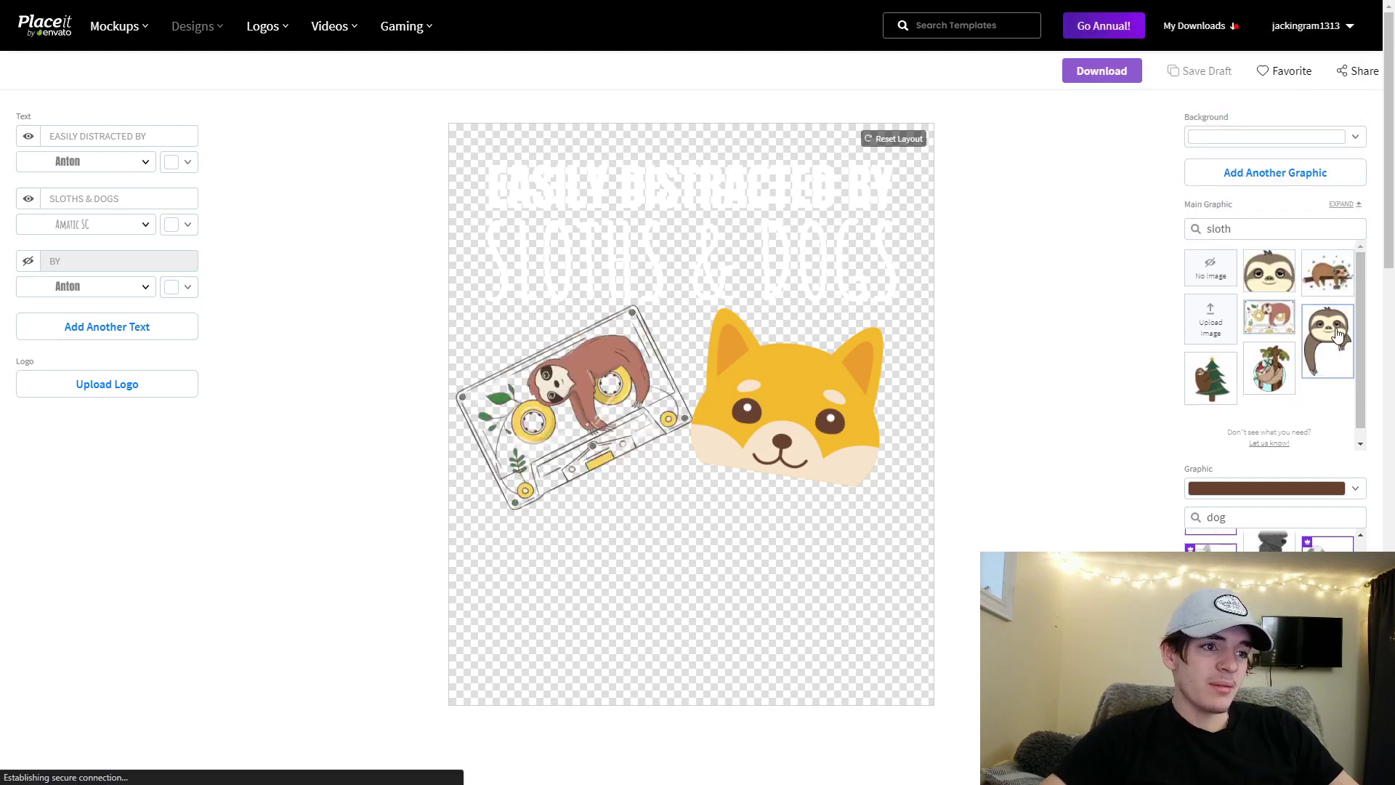
left_click(1266, 275)
left_click(1271, 376)
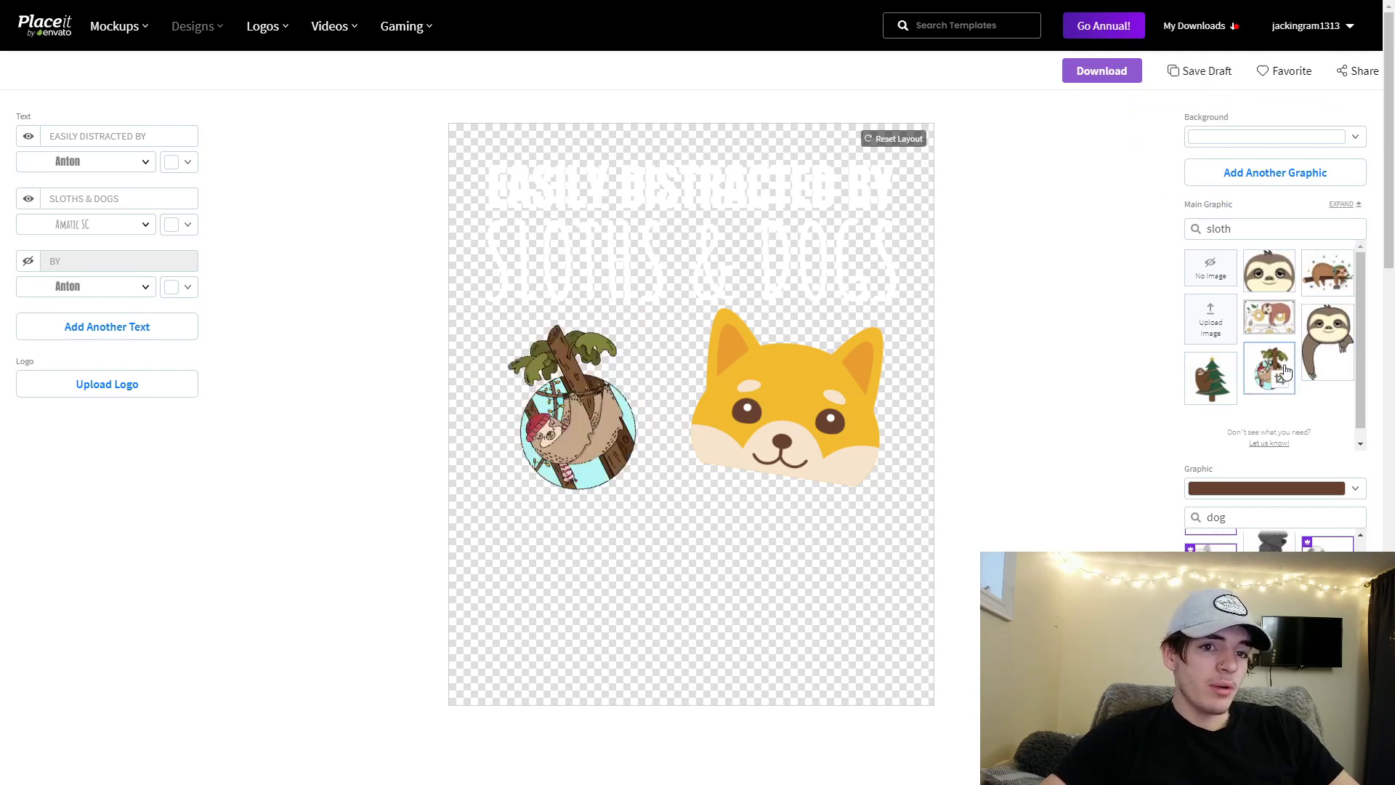
left_click(1276, 320)
left_click(1306, 315)
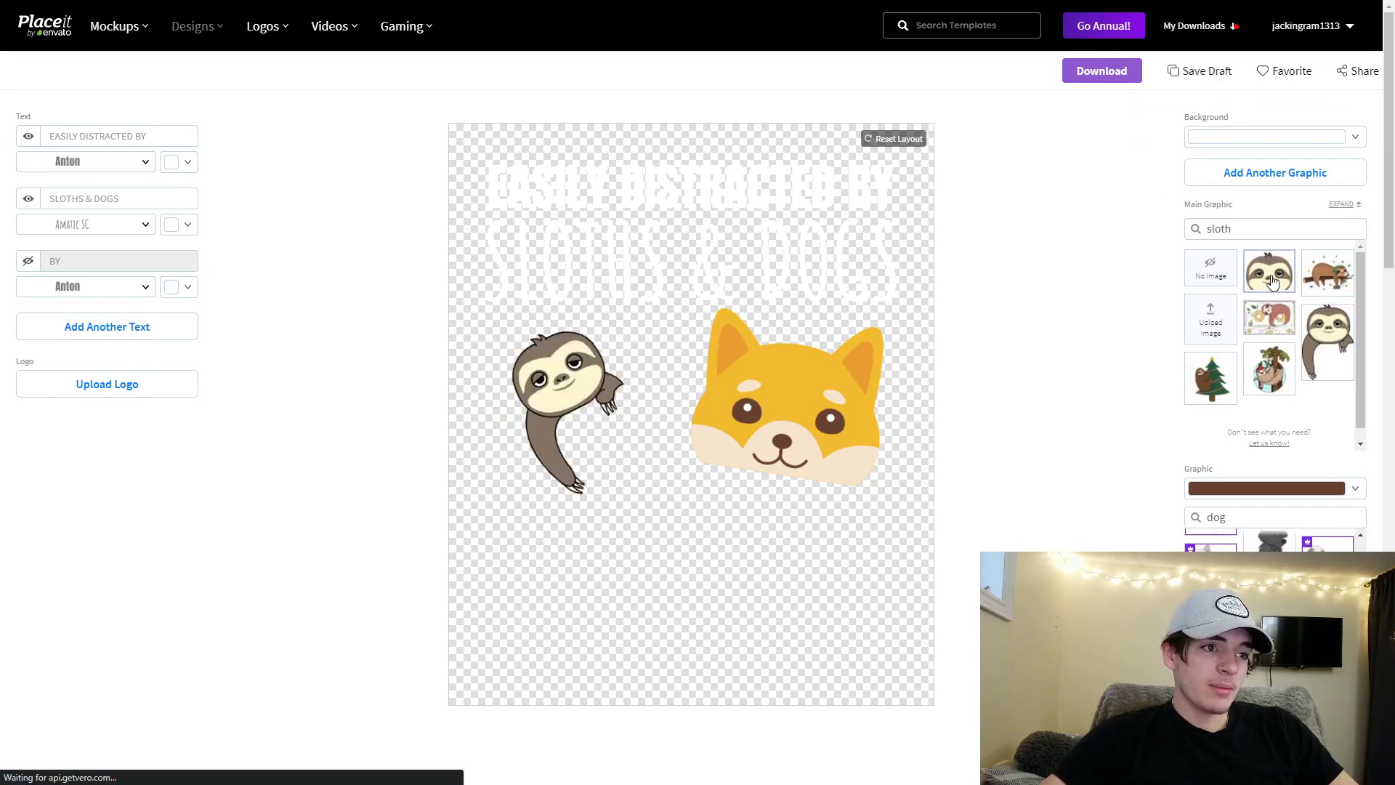
left_click(1269, 270)
Step: Replace the dog graphic with the three pugs, centre them directly beneath the text, and move the sloth face below them
left_click(1210, 542)
left_click_drag(832, 408, 743, 397)
left_click_drag(590, 461, 485, 573)
left_click_drag(685, 455, 788, 373)
left_click_drag(577, 337, 702, 513)
left_click(706, 473)
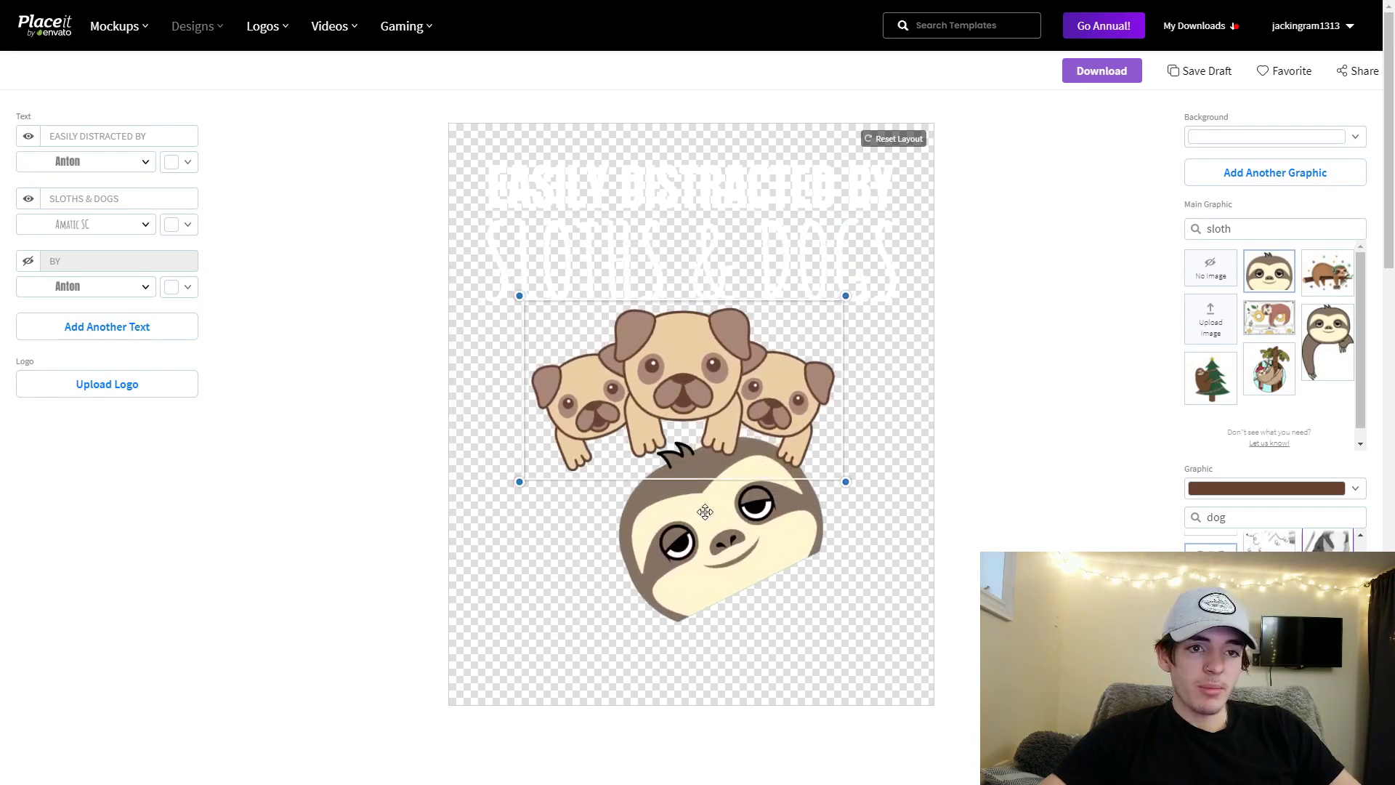
left_click_drag(720, 390, 727, 386)
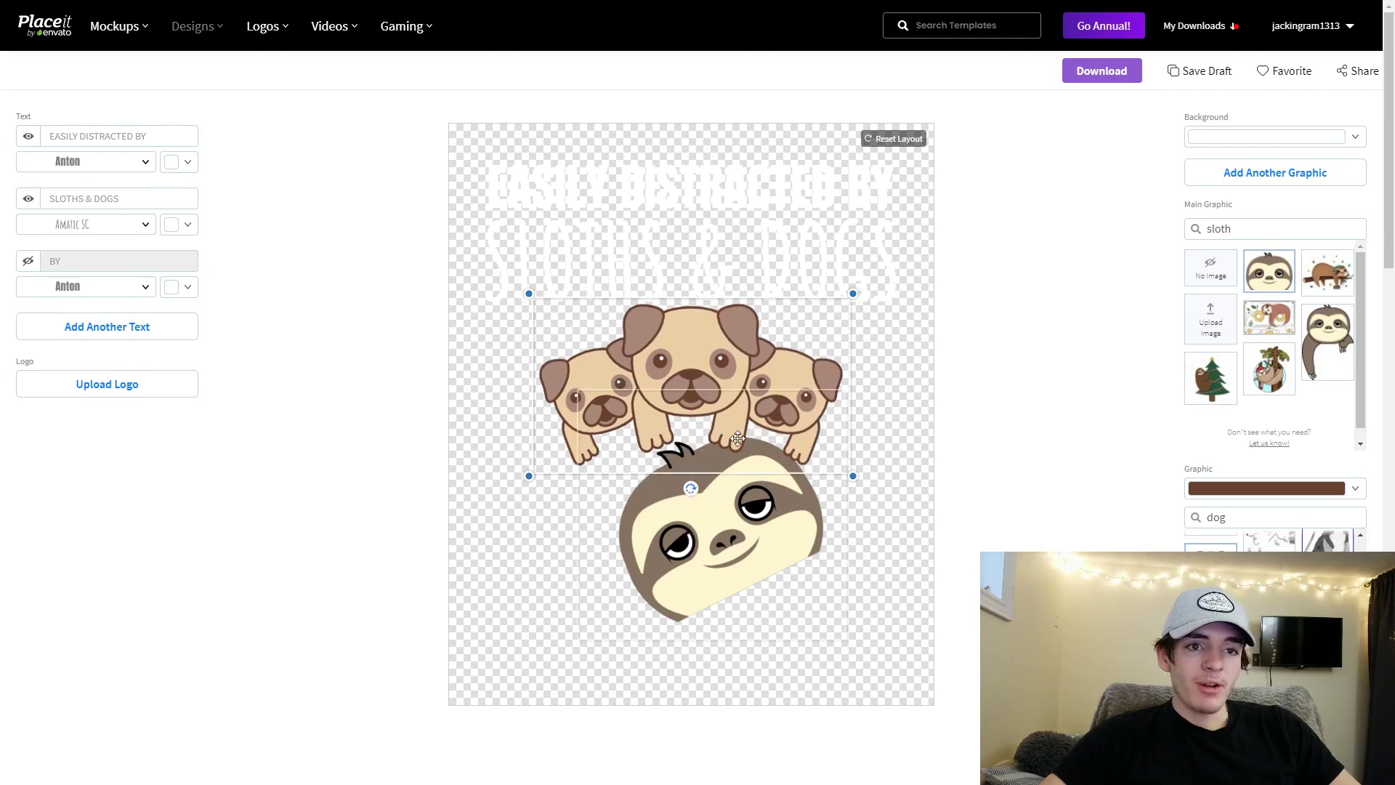
Step: Rotate the sloth face upright and tuck it, centred, under the paws of the three pugs
left_click_drag(744, 521, 722, 545)
left_click(848, 666)
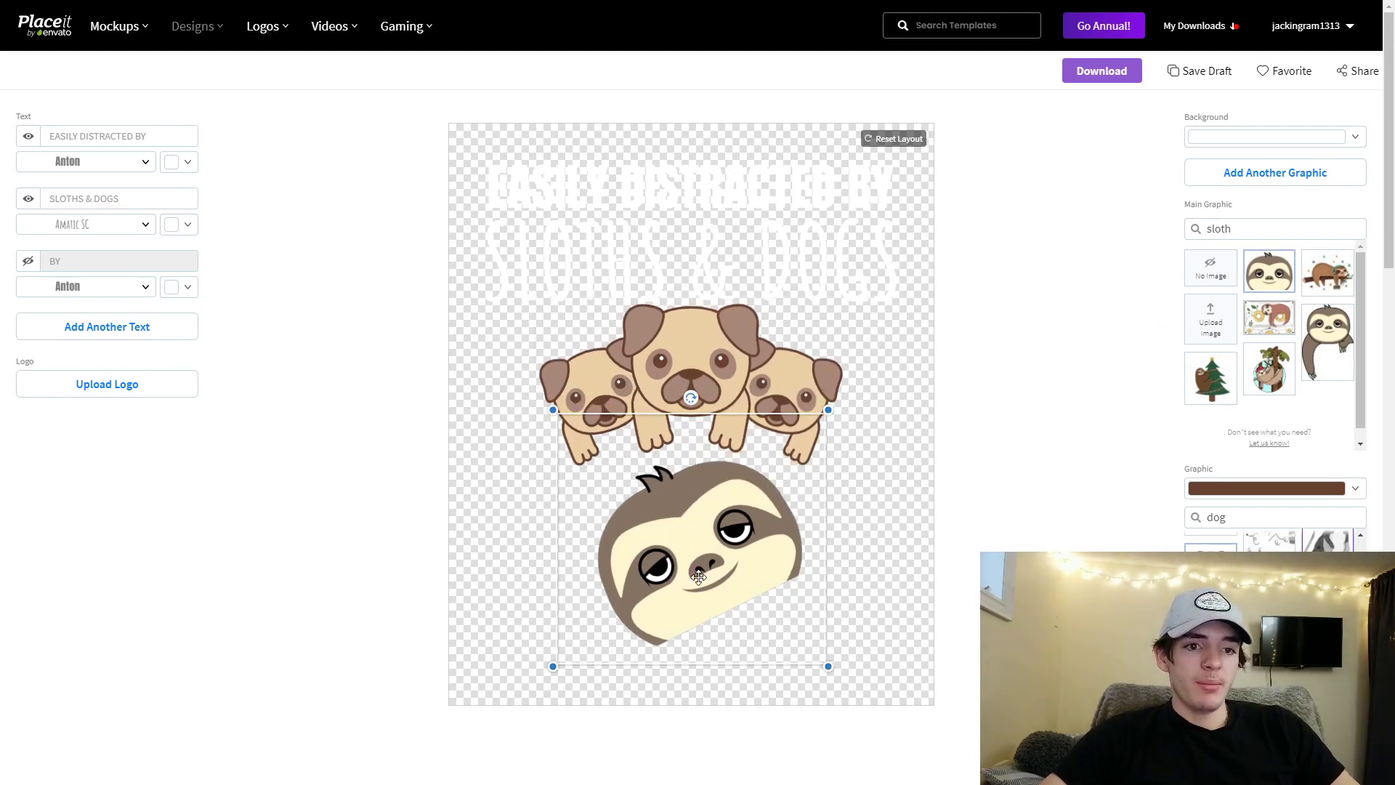
left_click_drag(691, 398, 749, 423)
left_click_drag(729, 501, 731, 426)
left_click_drag(718, 371, 715, 374)
left_click(891, 473)
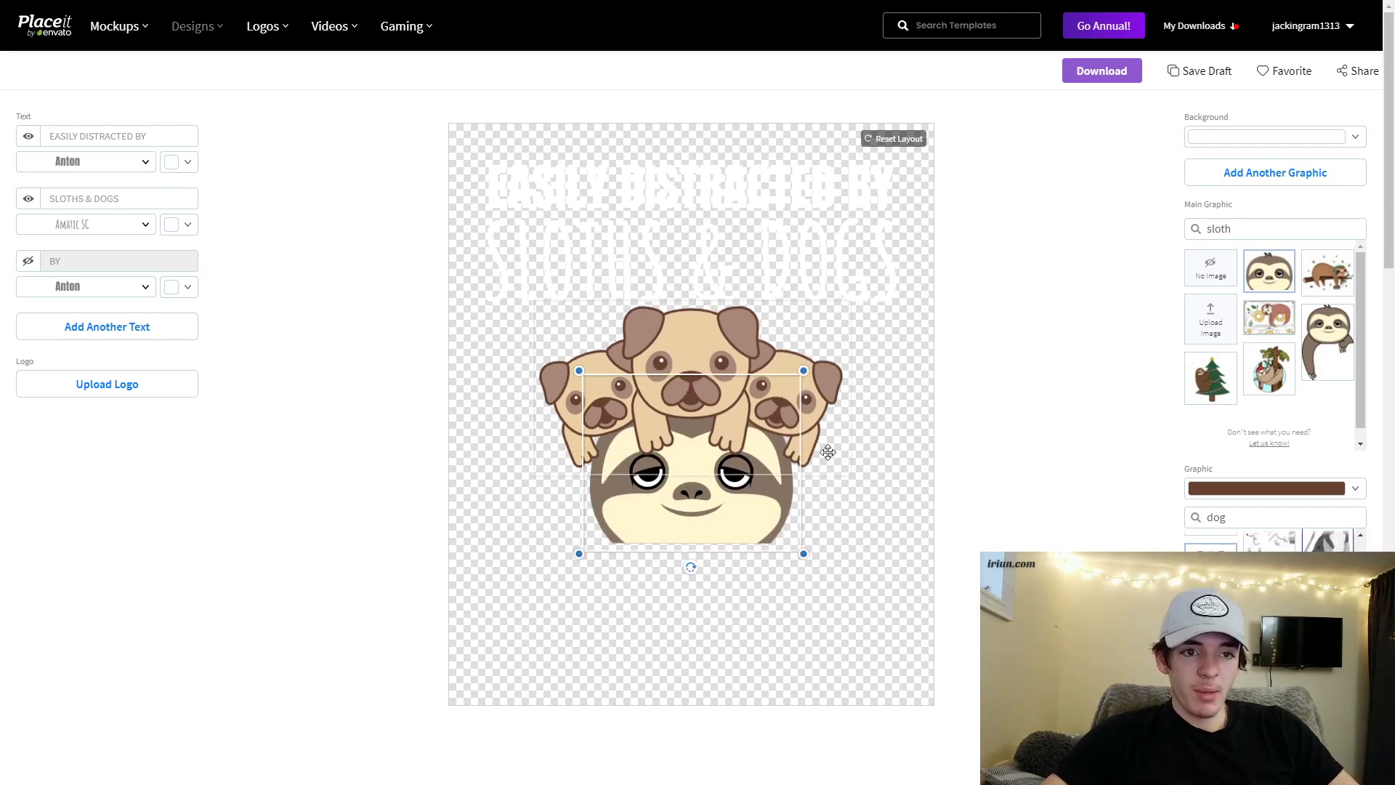
Step: Set the background to black and nudge the "SLOTHS & DOGS" line slightly upward, clear of the pugs
left_click(1242, 138)
left_click(1147, 155)
left_click(1018, 363)
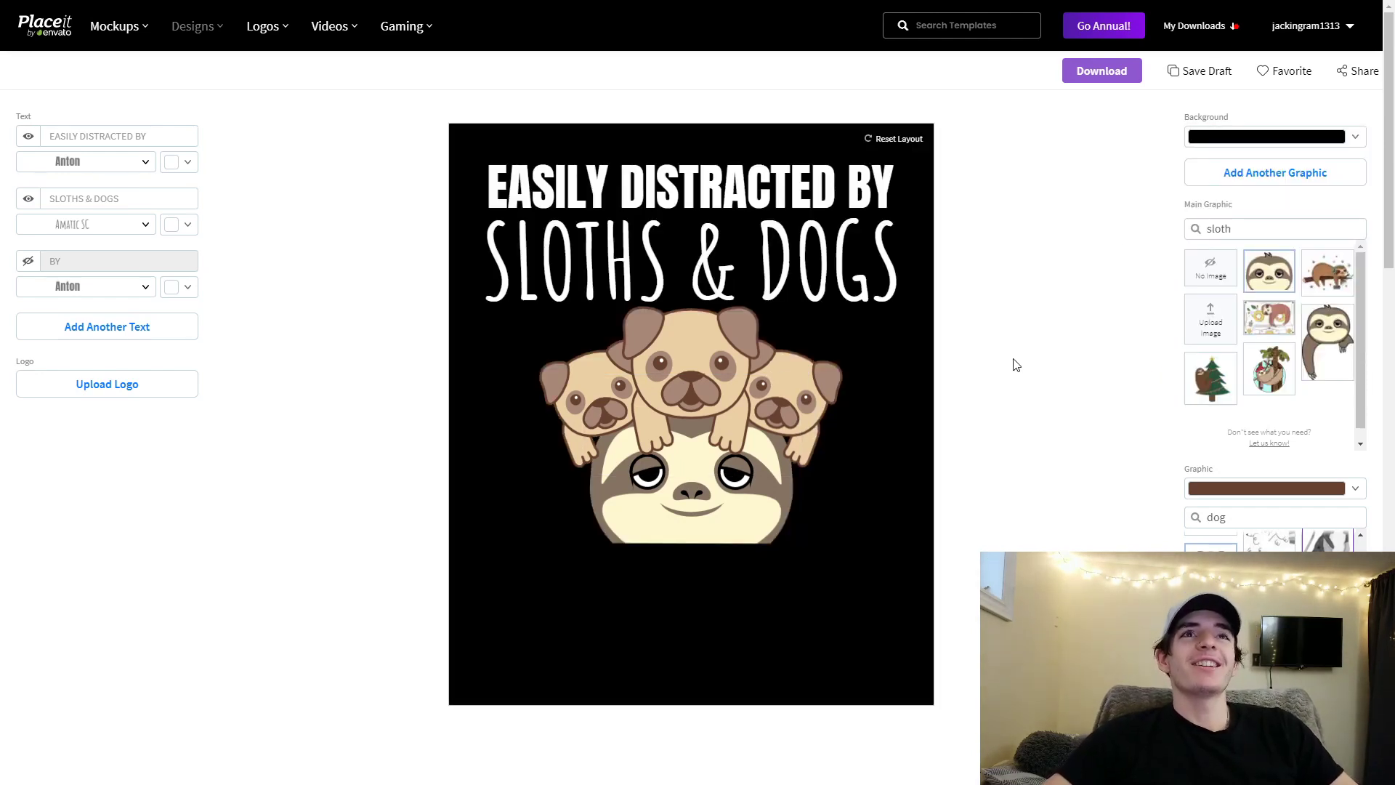
left_click(726, 278)
left_click_drag(727, 279, 724, 280)
left_click_drag(807, 294, 805, 294)
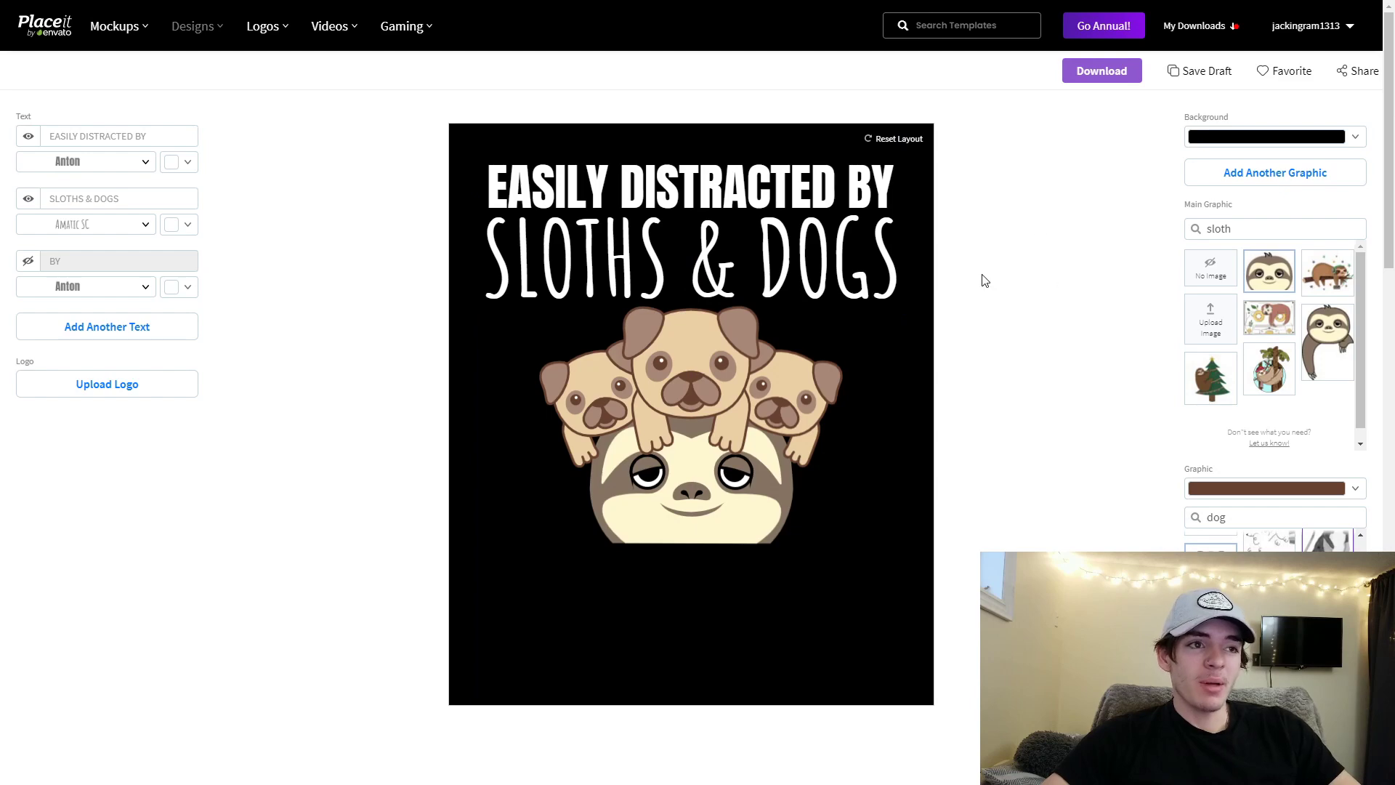
Step: Change the background back to transparent and download the pug and sloth design
left_click(1233, 138)
left_click(1352, 330)
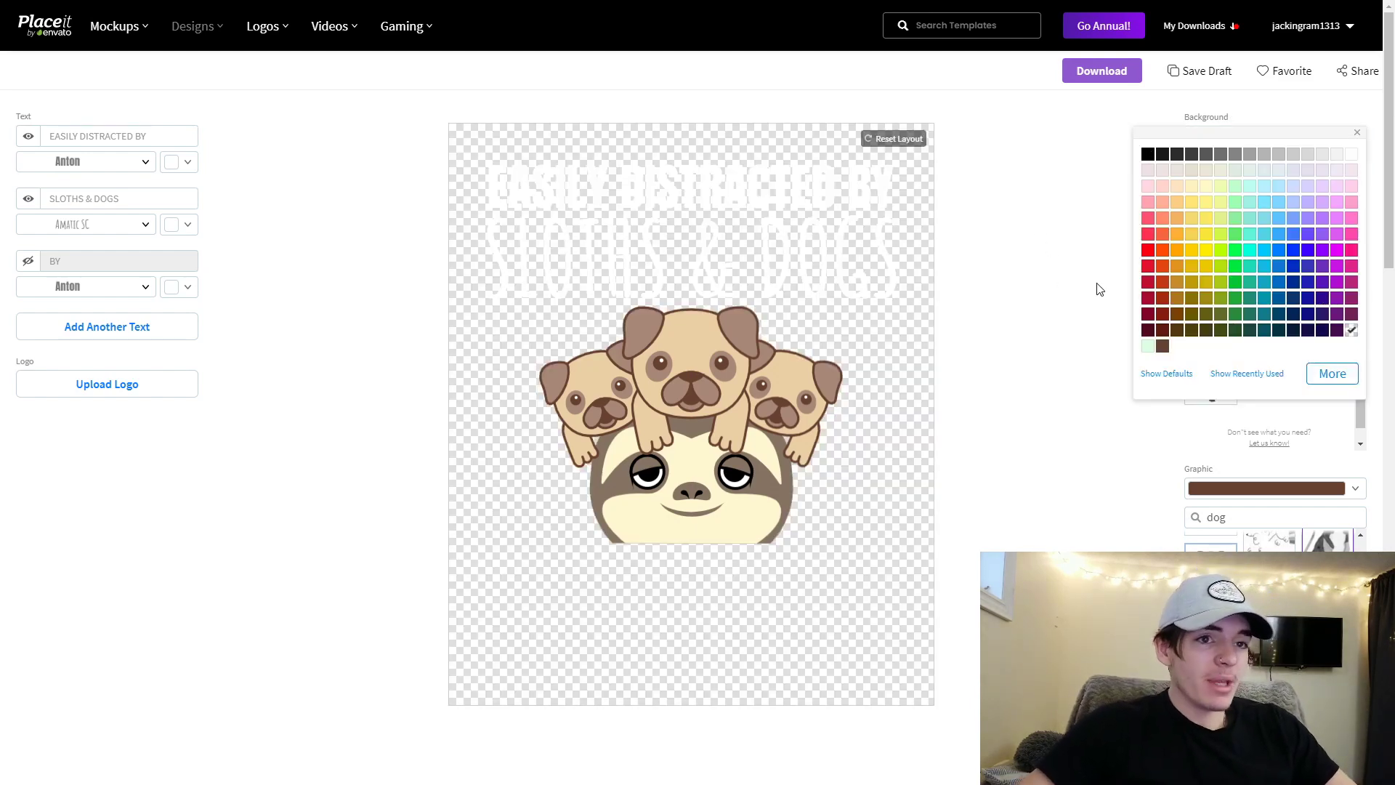
left_click(1097, 289)
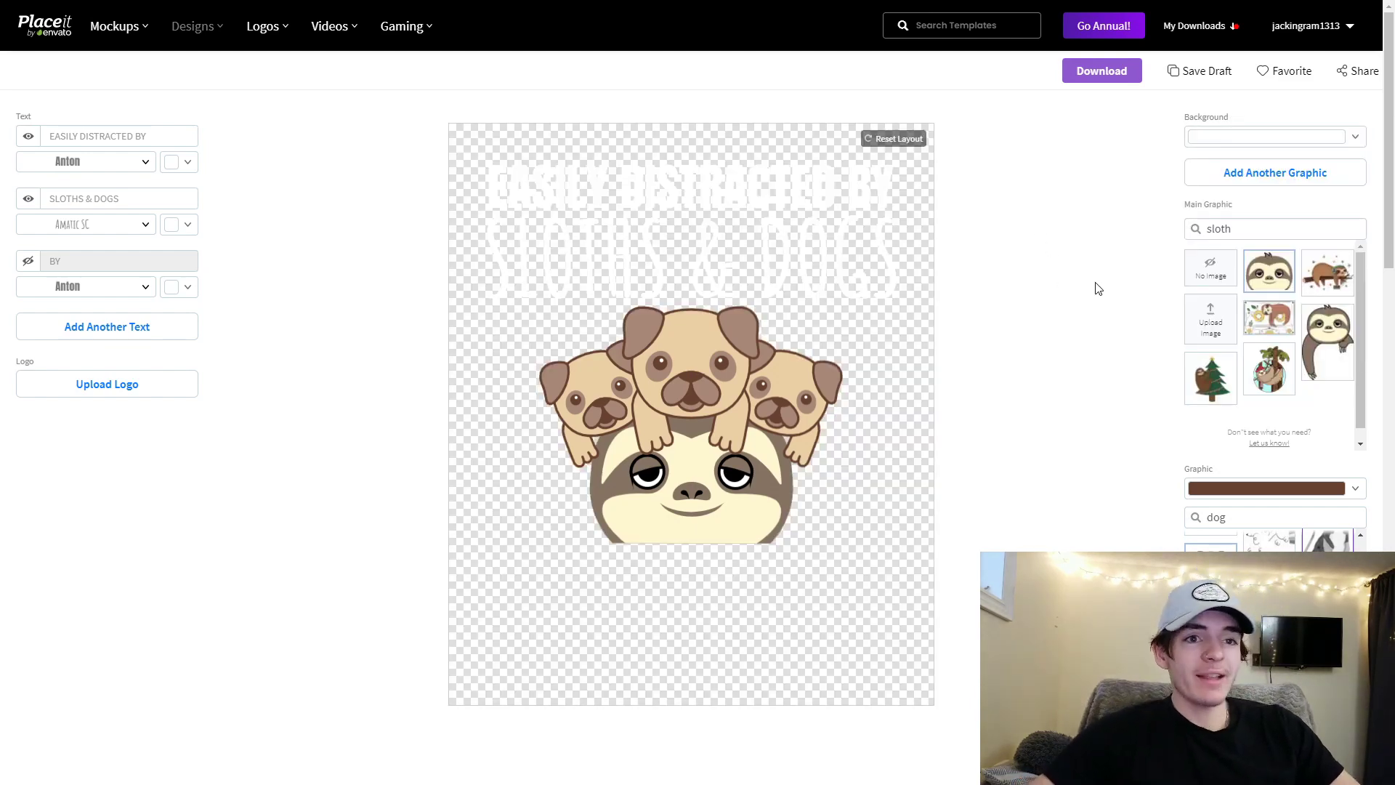
left_click(1100, 80)
Step: Replace the pugs with the fluffy Pomeranian graphic and shrink it to slightly narrower than the sloth face
scroll(1269, 610, "down", 3)
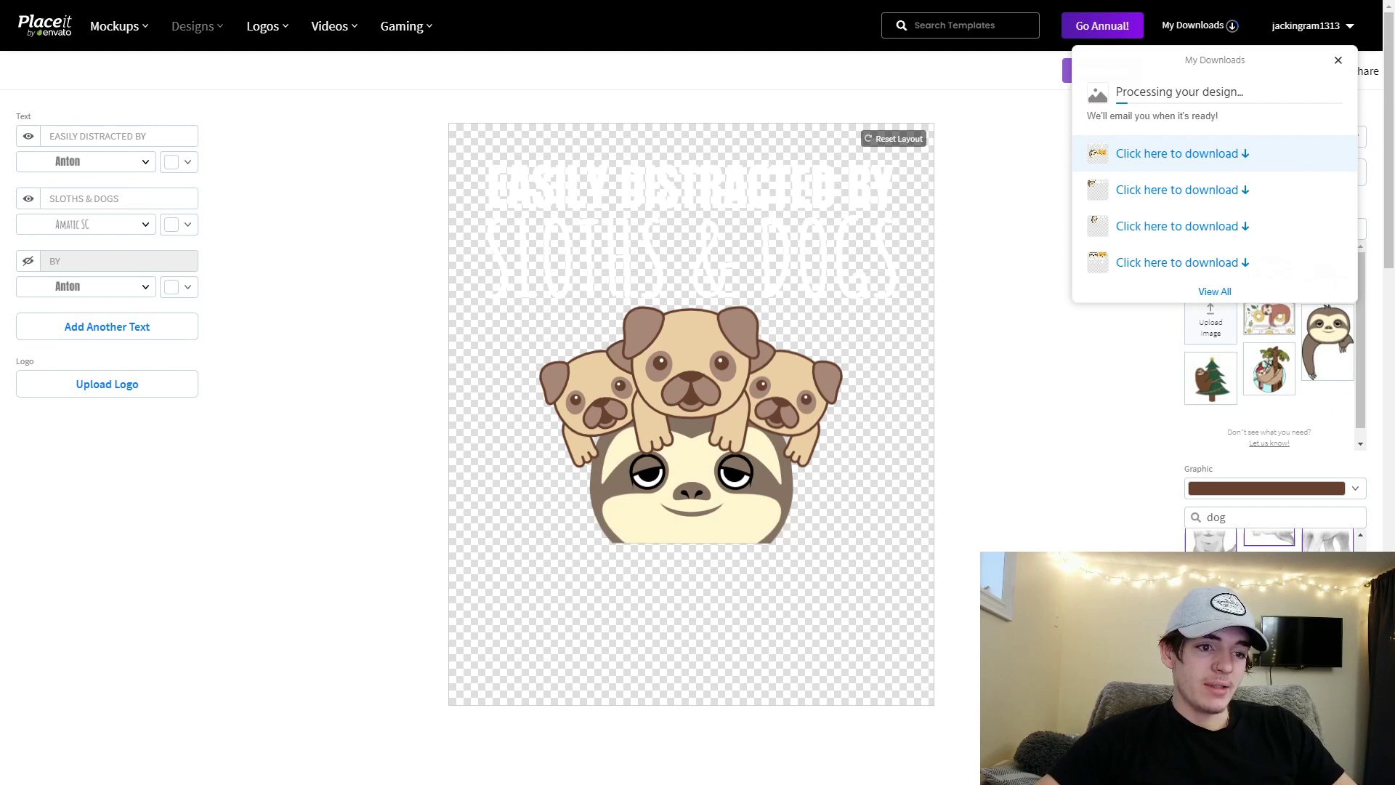
scroll(1269, 610, "down", 1)
left_click(1270, 610)
left_click_drag(690, 305, 646, 339)
left_click_drag(720, 439, 836, 483)
left_click_drag(794, 432, 731, 427)
left_click_drag(850, 434, 929, 383)
left_click_drag(596, 390, 645, 414)
left_click_drag(787, 409, 565, 393)
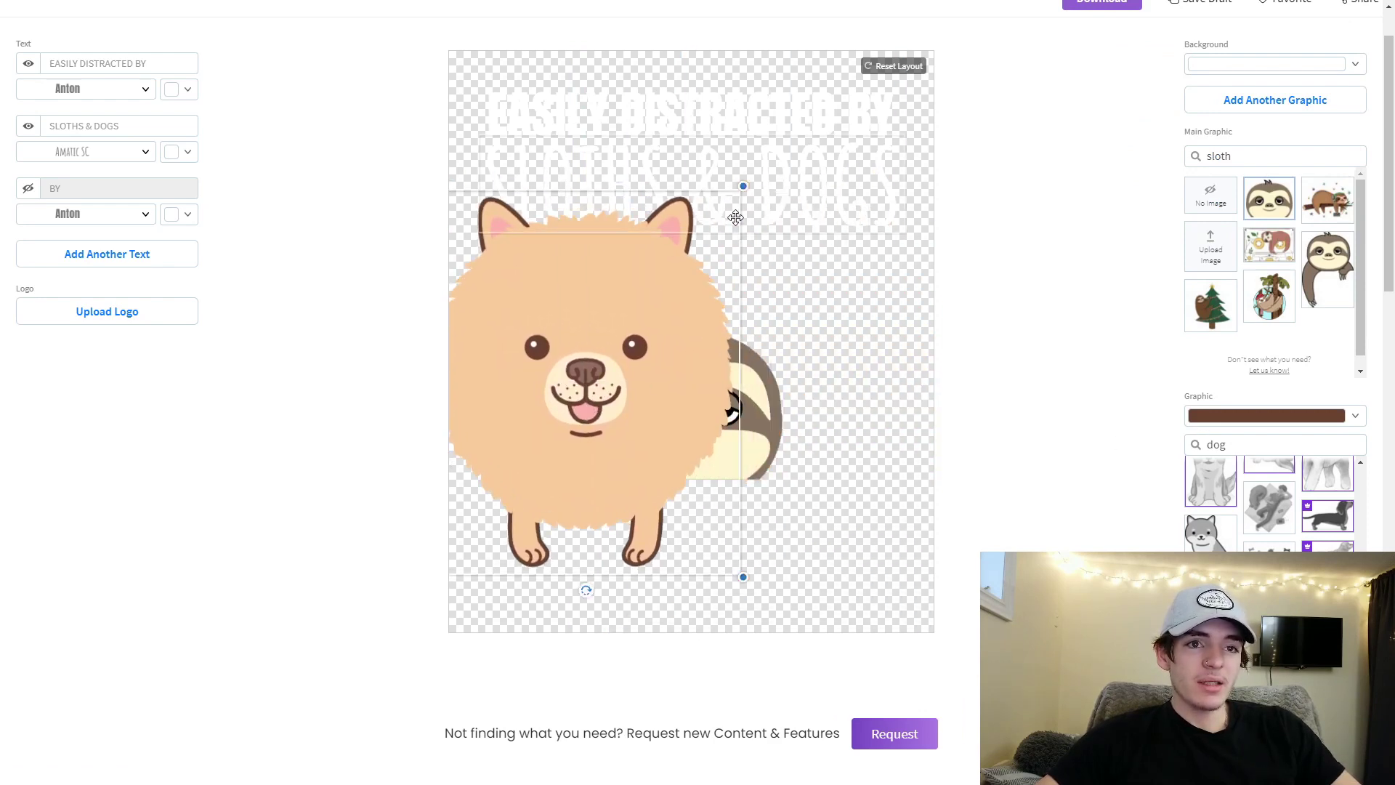
left_click(744, 566)
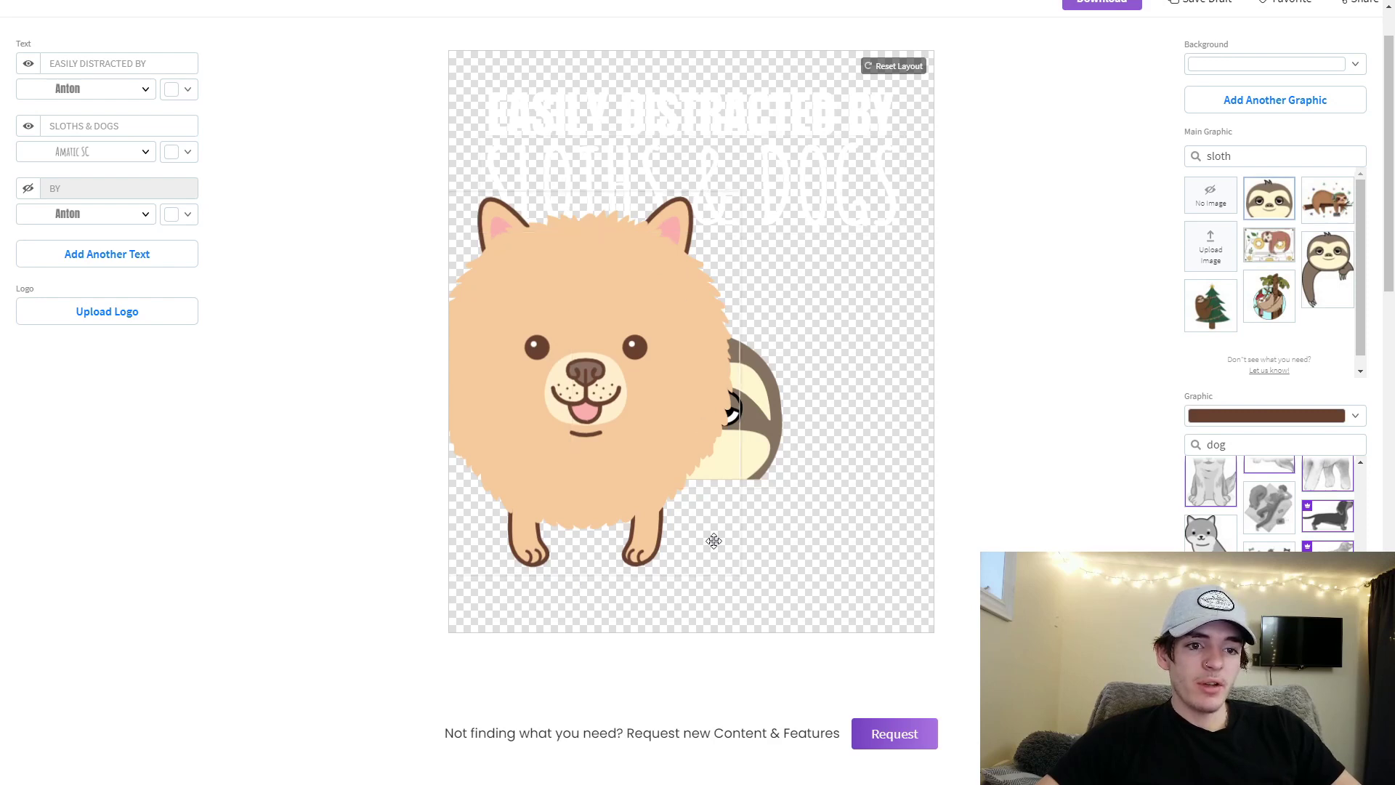
left_click(739, 569)
left_click_drag(738, 564, 520, 379)
Step: Place the Pomeranian and sloth face side by side beneath the text, tilting the dog counterclockwise and the sloth clockwise
left_click_drag(530, 320, 598, 364)
left_click_drag(683, 430, 765, 360)
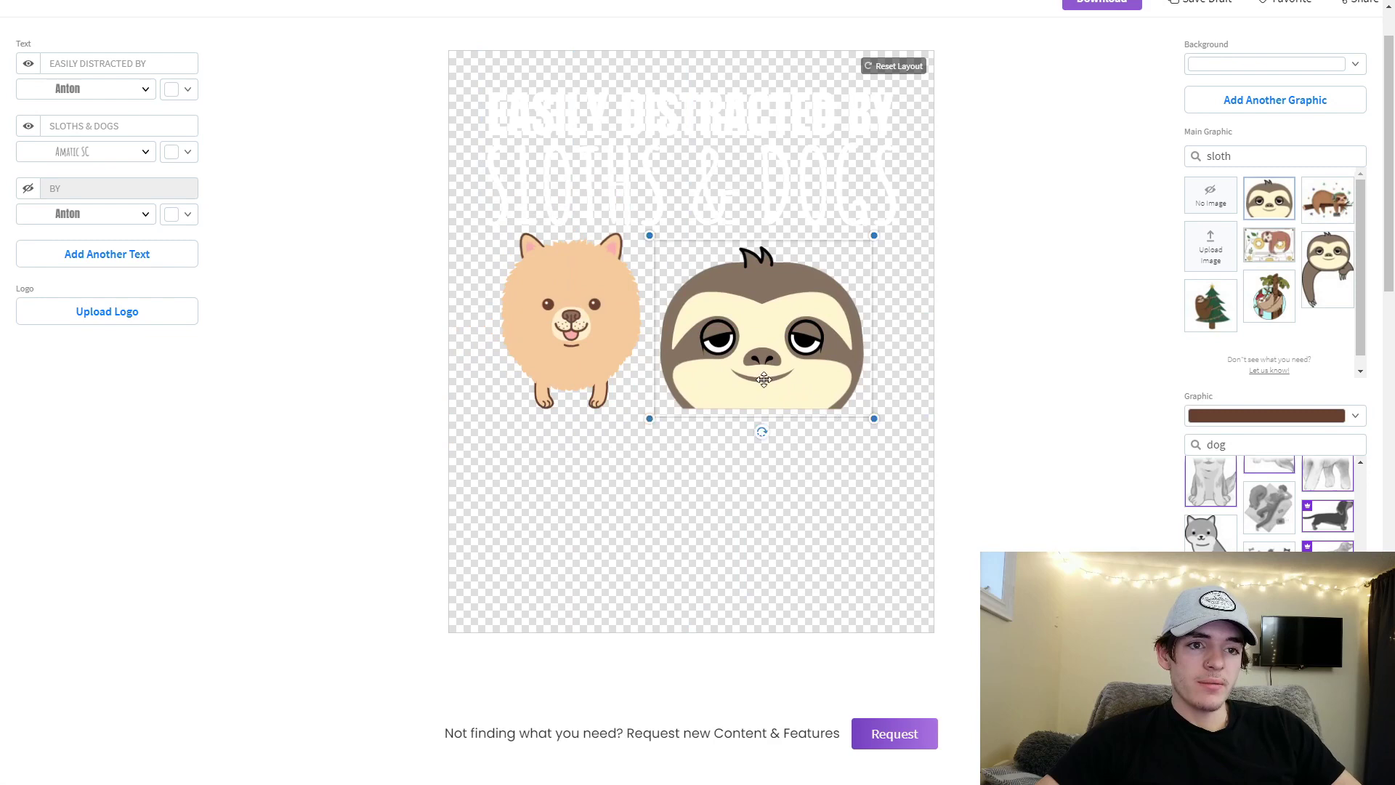
left_click_drag(763, 434, 707, 424)
left_click_drag(761, 386, 779, 384)
left_click_drag(592, 338, 607, 353)
left_click(596, 455)
left_click(583, 415)
left_click_drag(588, 448, 614, 444)
left_click_drag(598, 365, 604, 371)
left_click(908, 463)
scroll(1264, 524, "down", 5)
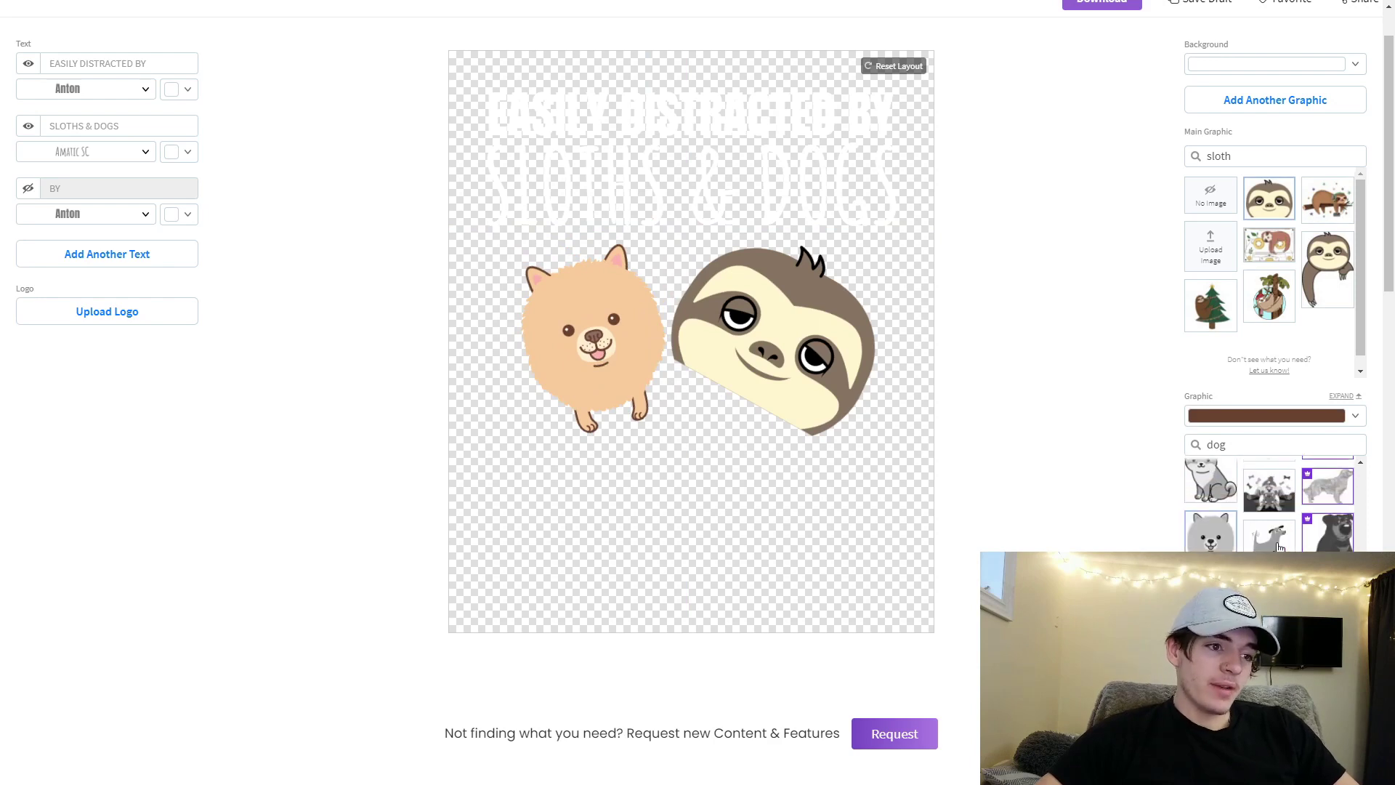
scroll(1262, 538, "down", 3)
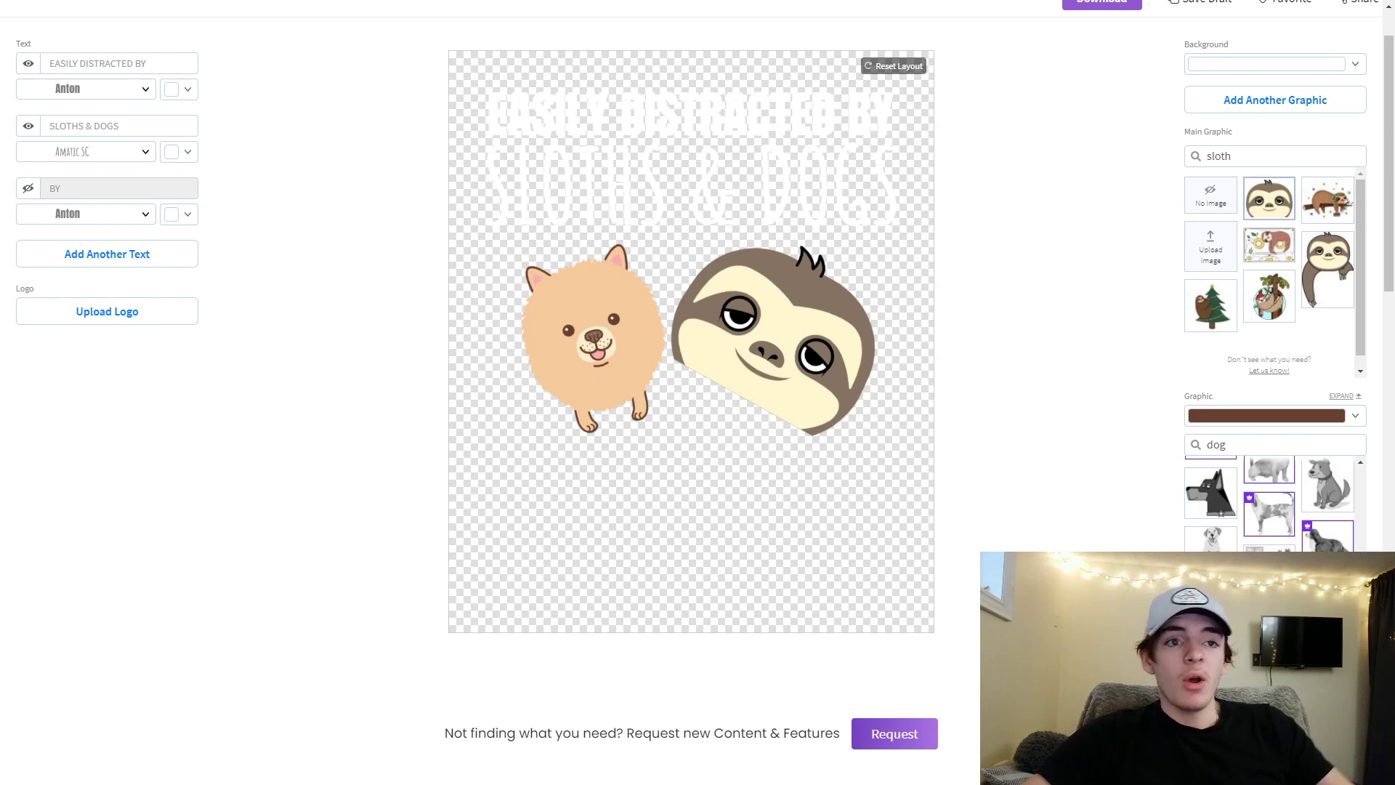
Step: Search the design templates for "sloth" and open the Namaste T-shirt template with the yoga sloth
scroll(694, 430, "up", 1)
mouse_move(193, 25)
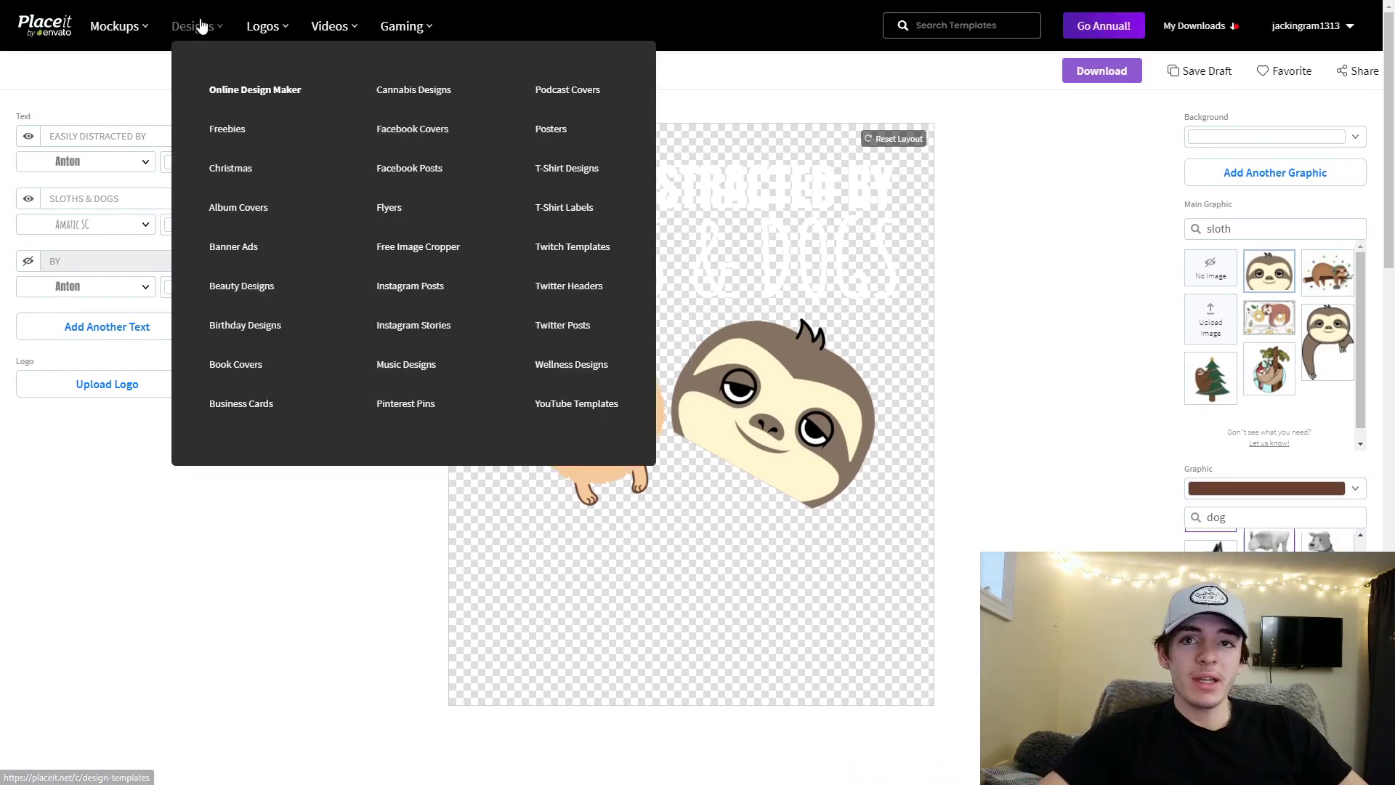
left_click(272, 133)
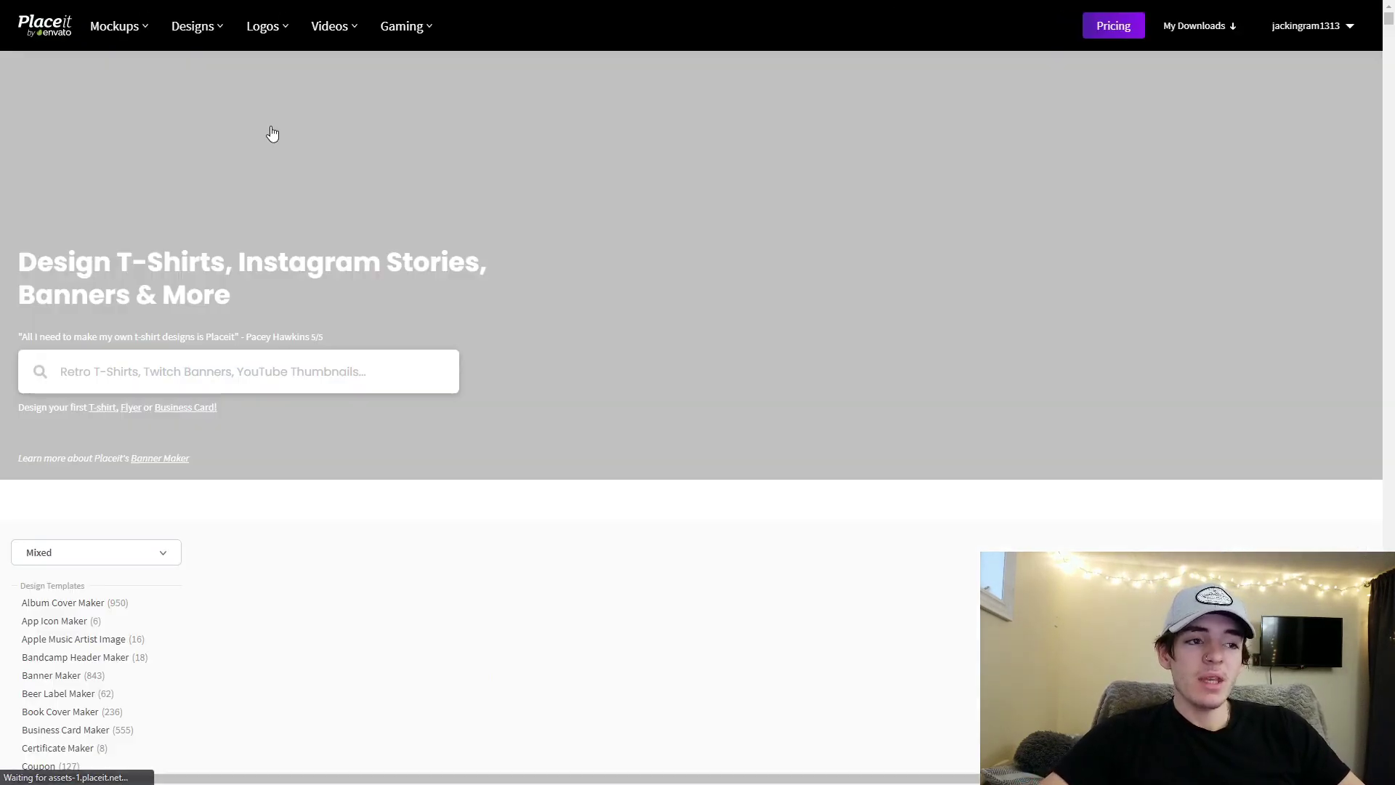
type("sloth")
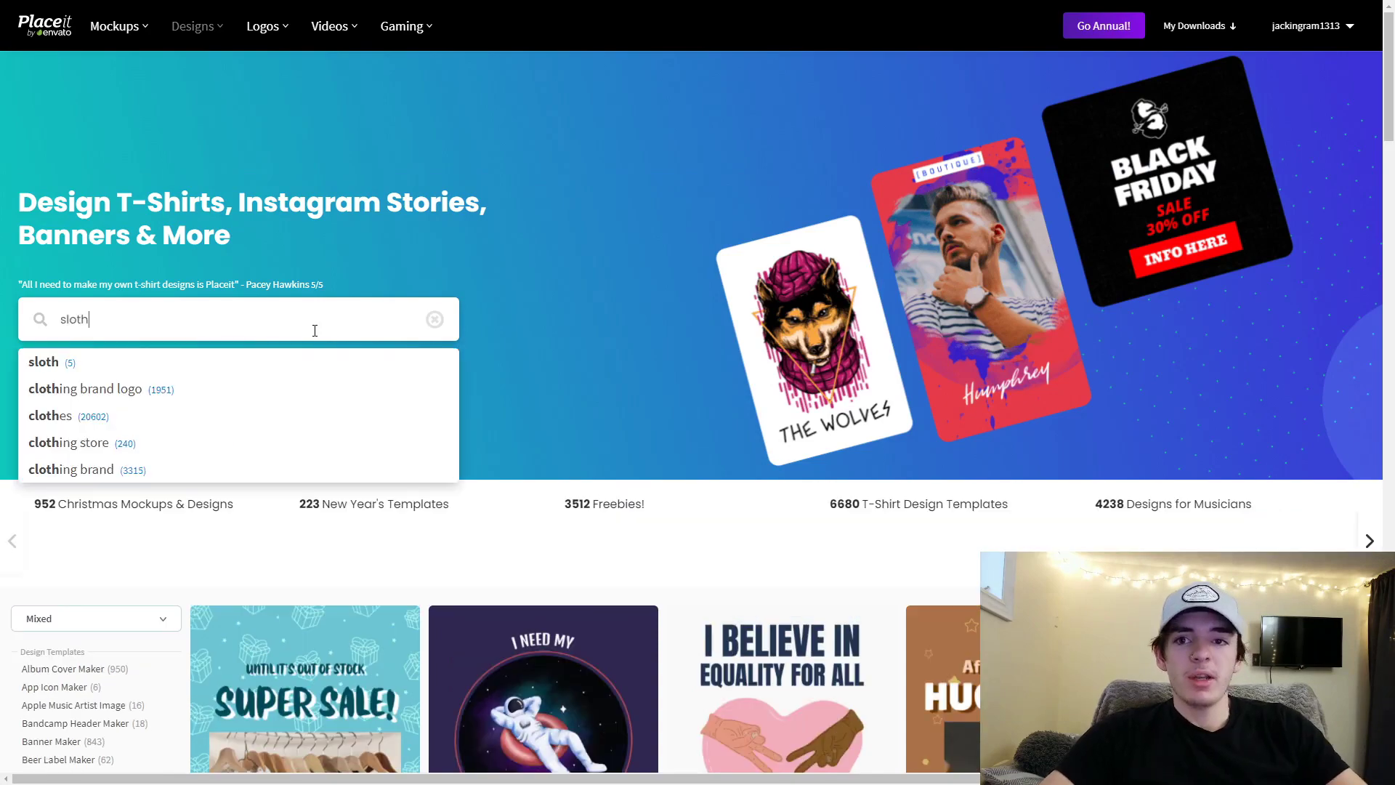
key("Return")
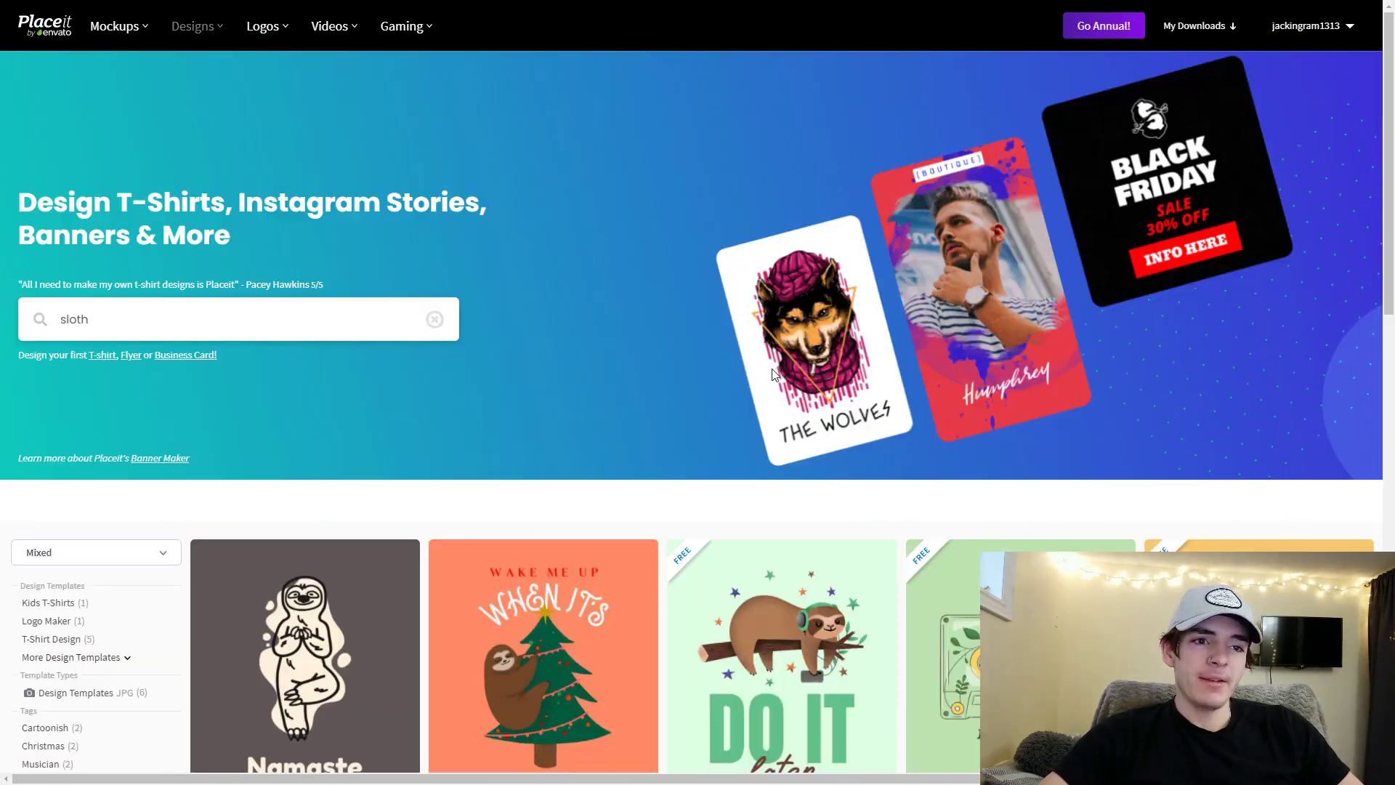
scroll(732, 345, "down", 4)
scroll(741, 335, "down", 3)
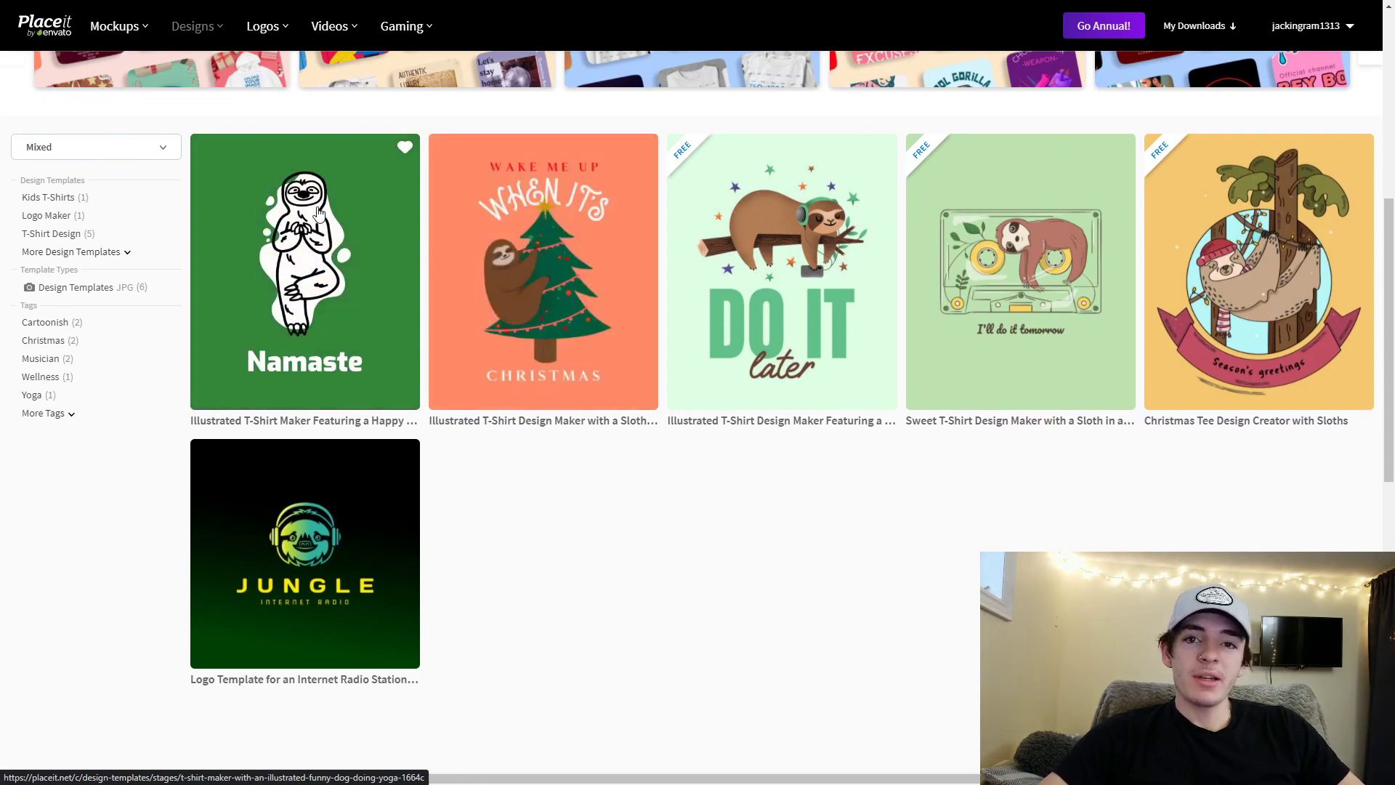
left_click(318, 212)
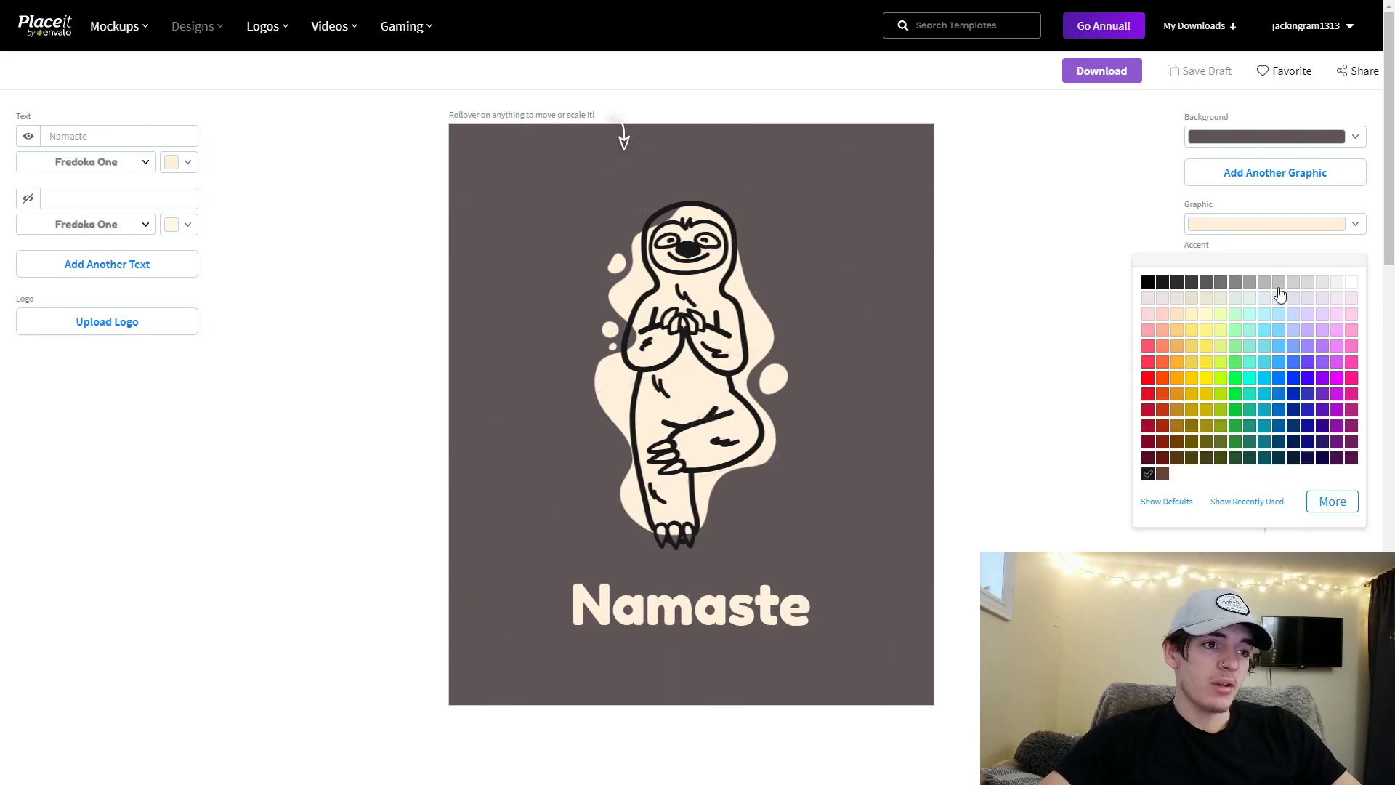
Step: Search the template's graphics for "sloth"
left_click(1102, 287)
left_click_drag(1307, 293, 1143, 293)
type("sloth")
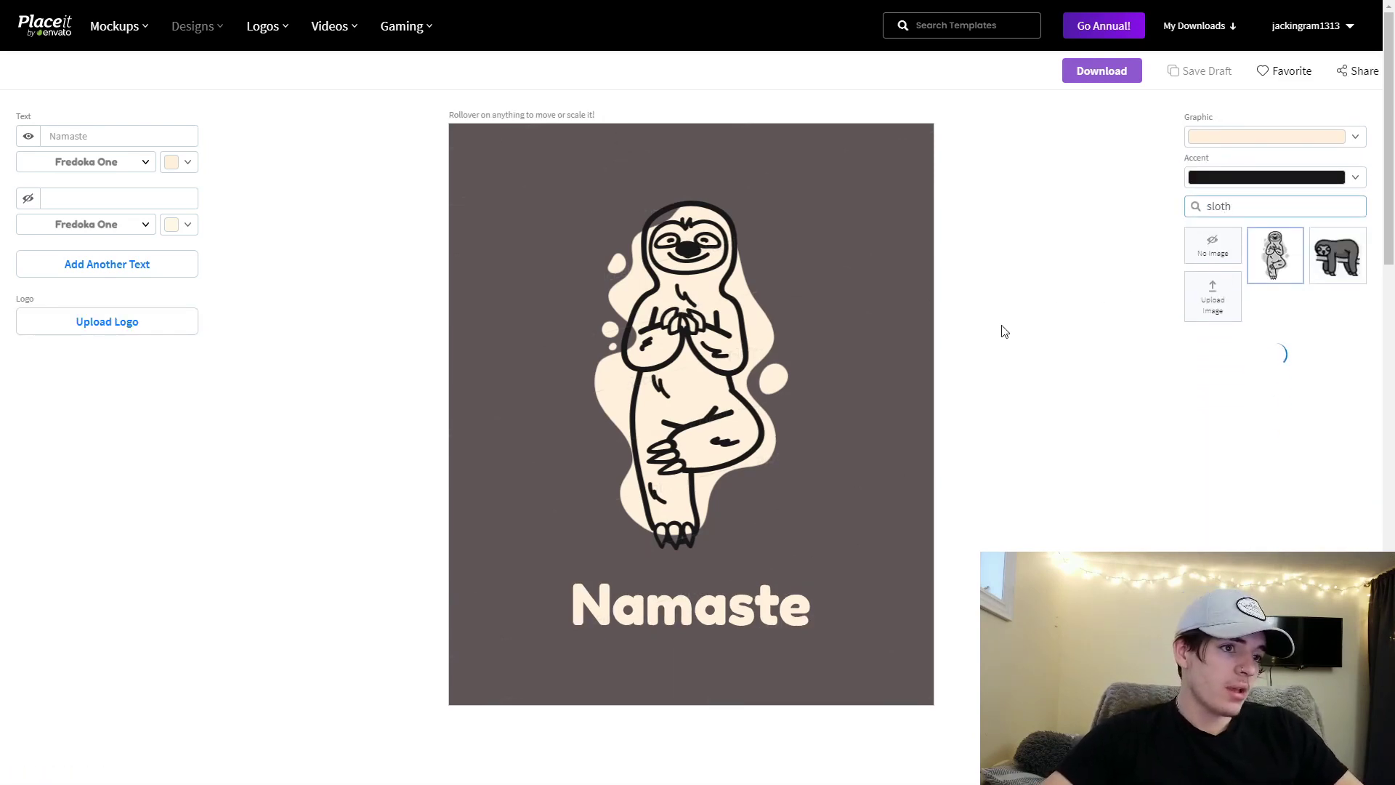
Step: Try the barbell, branch-hanging and yoga sloths as the Namaste design's graphic, and select the flat-style hanging sloth
left_click(1320, 269)
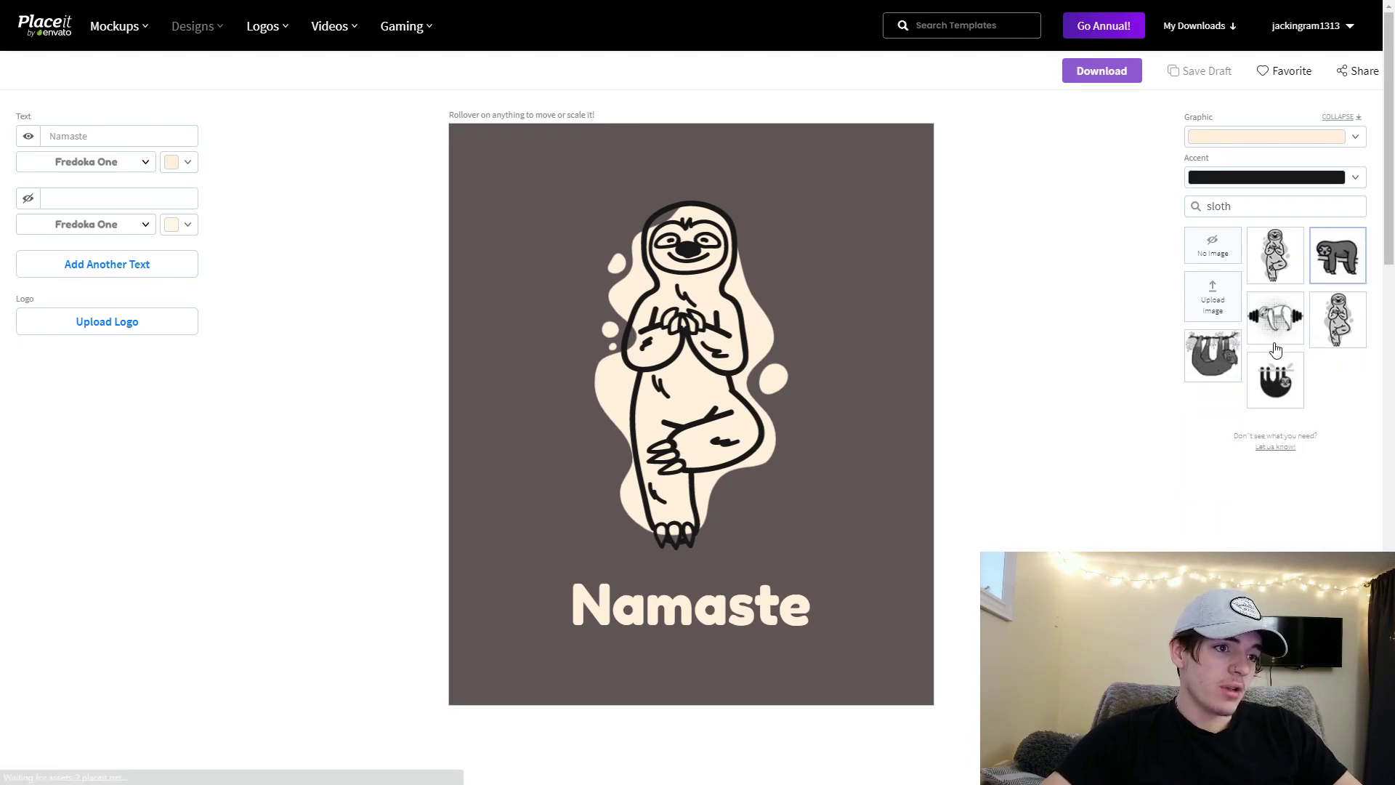
left_click(1273, 339)
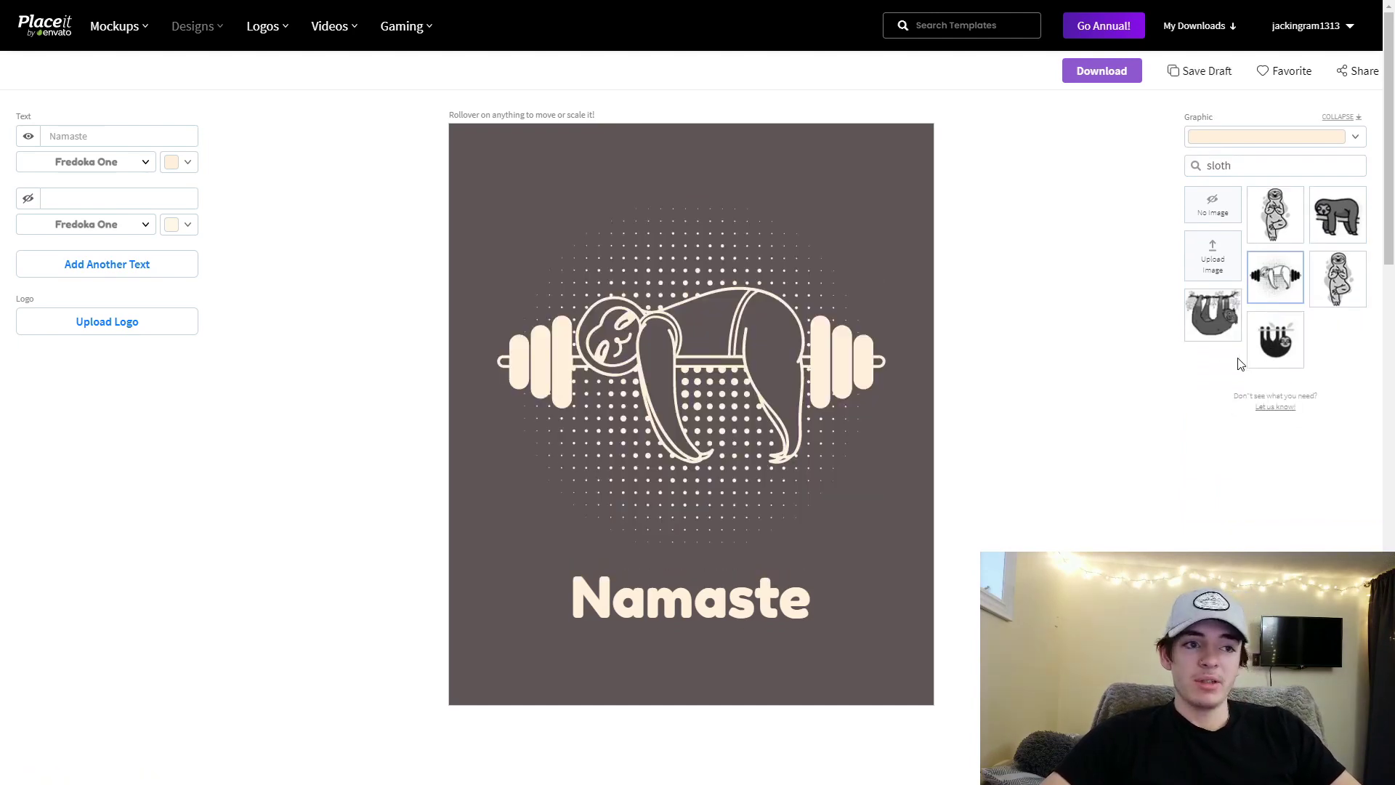
left_click(1209, 322)
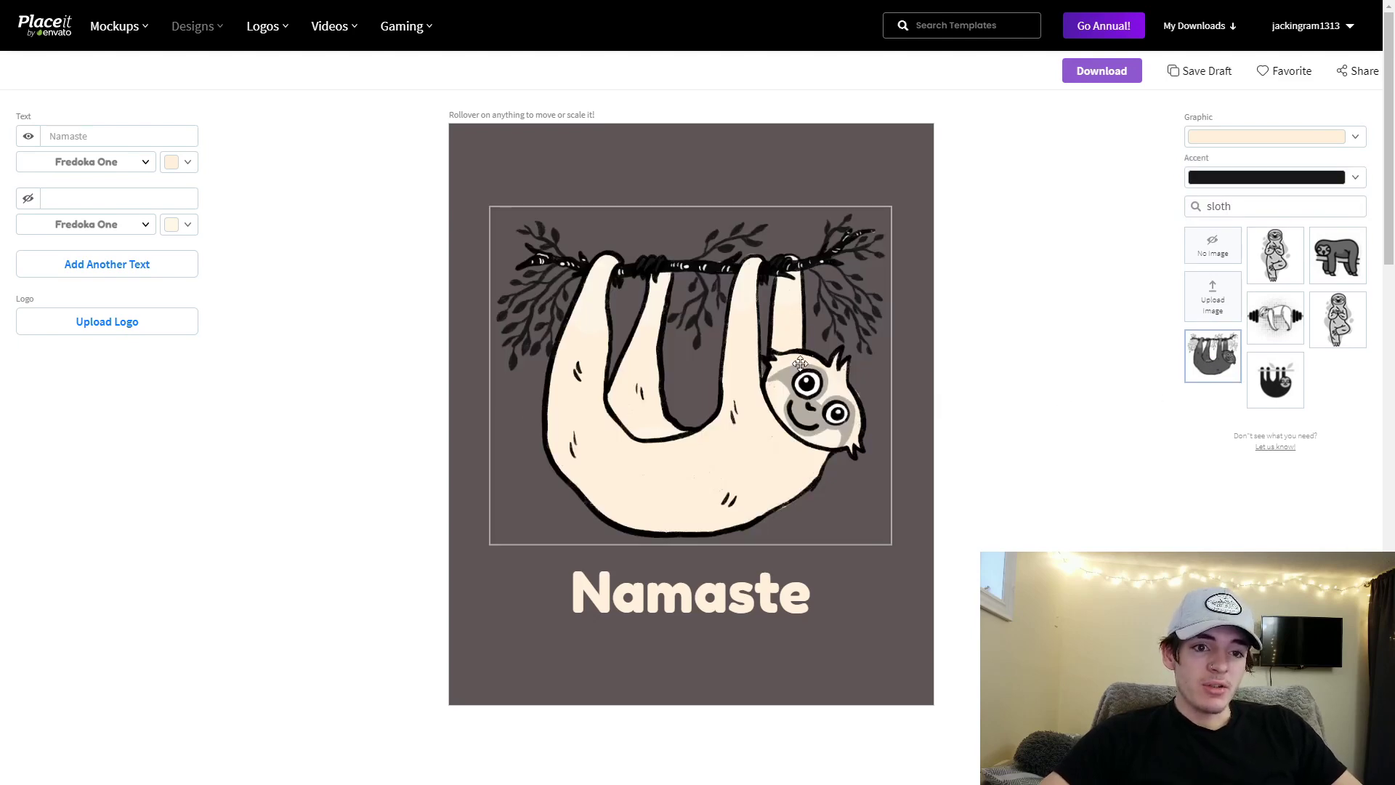
left_click(1270, 370)
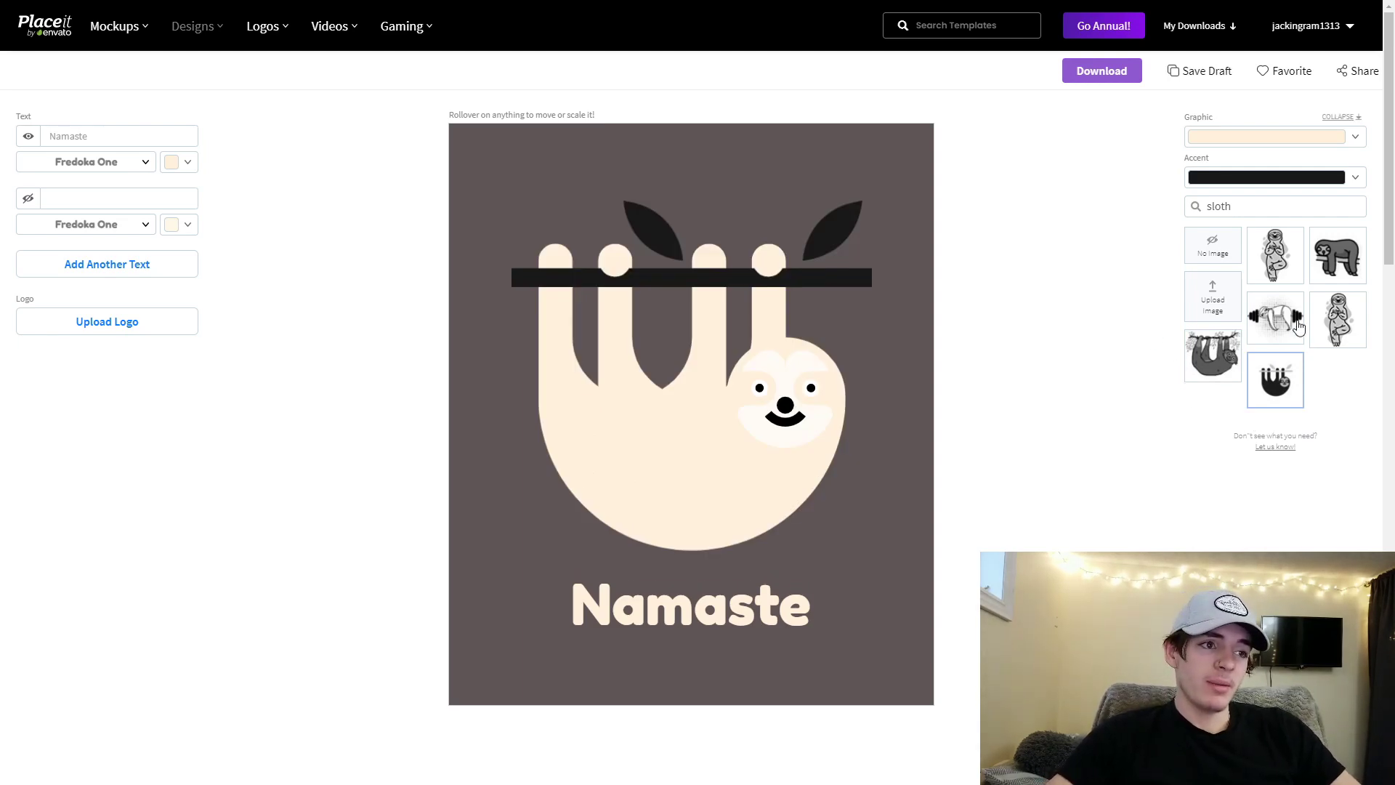
left_click(1339, 330)
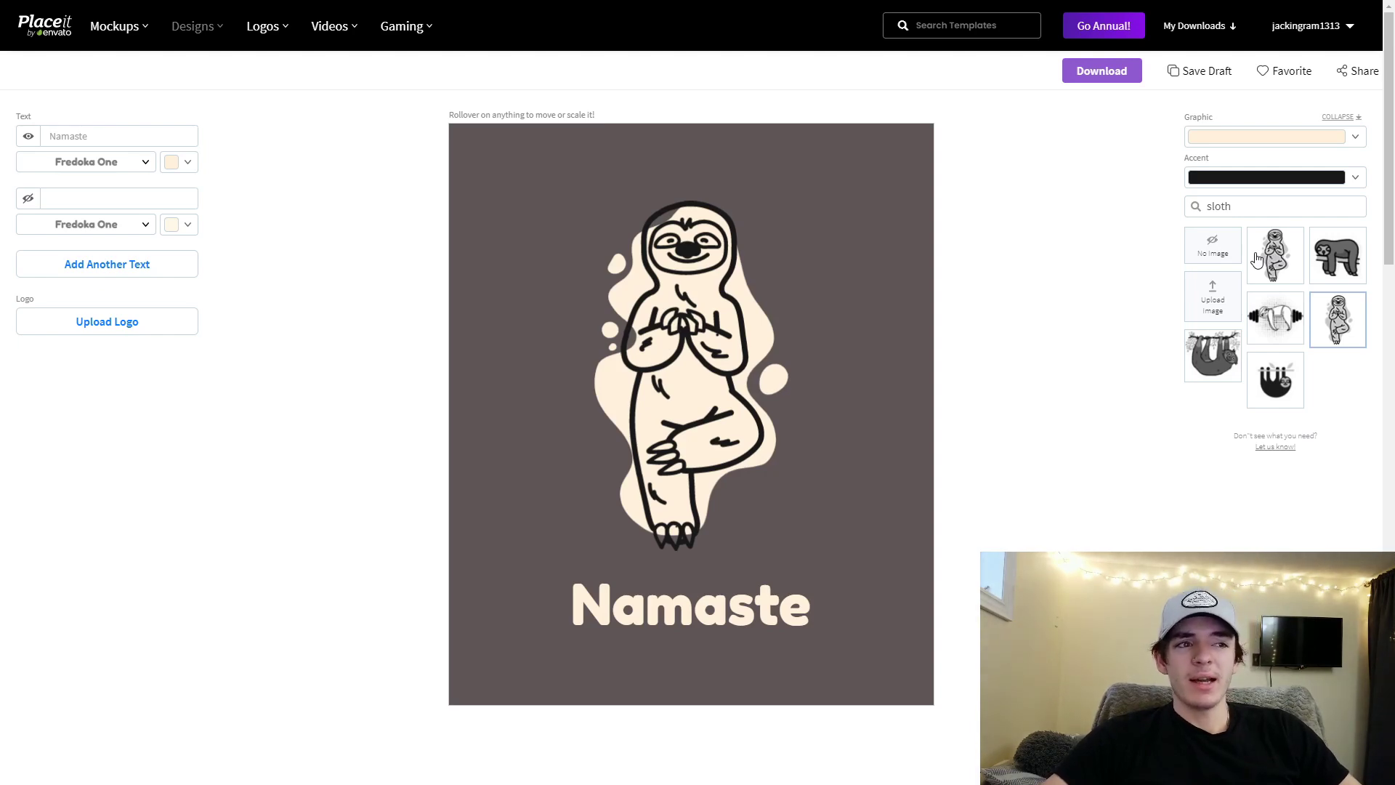
left_click(1281, 364)
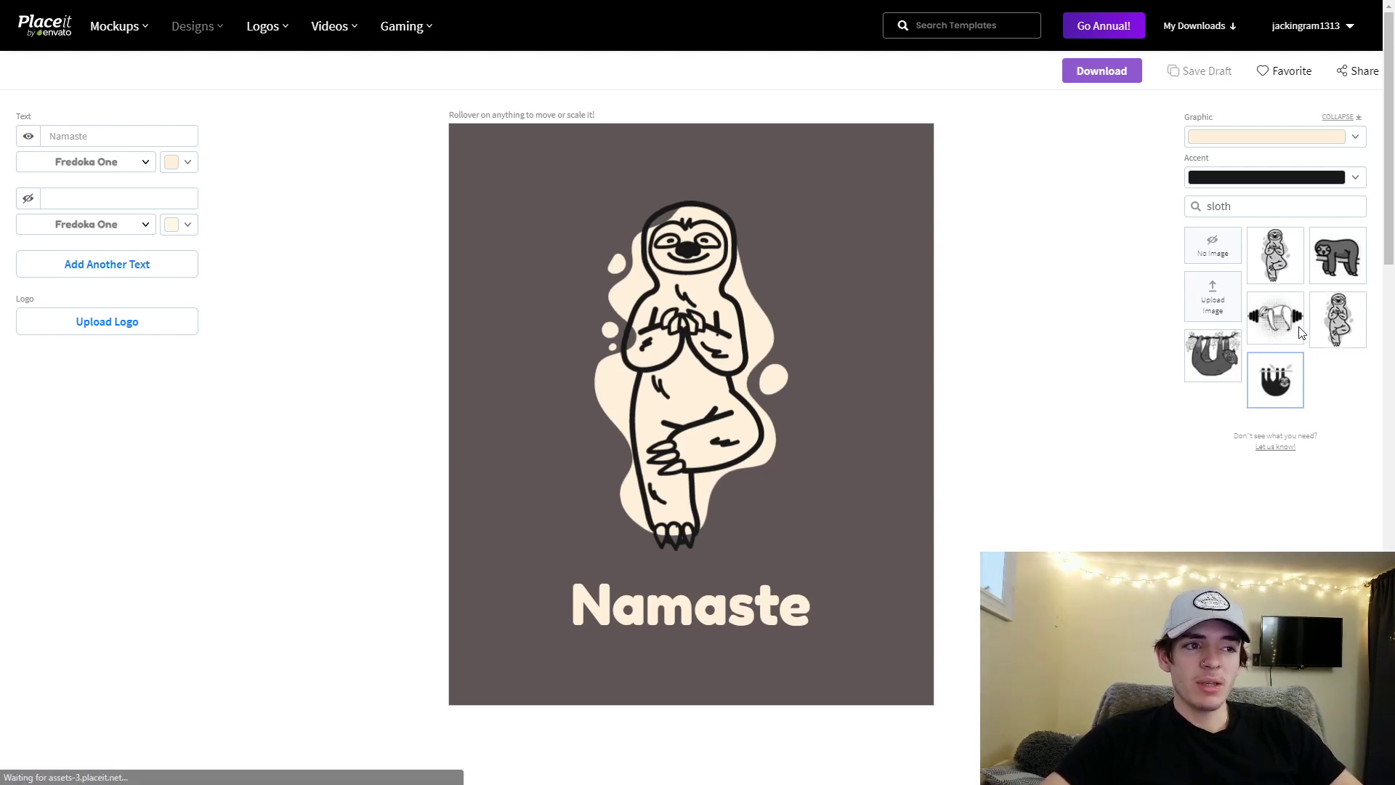
Step: Try the barbell sloth as the Namaste design's graphic and shift it slightly upward, centered above the text
left_click(1270, 319)
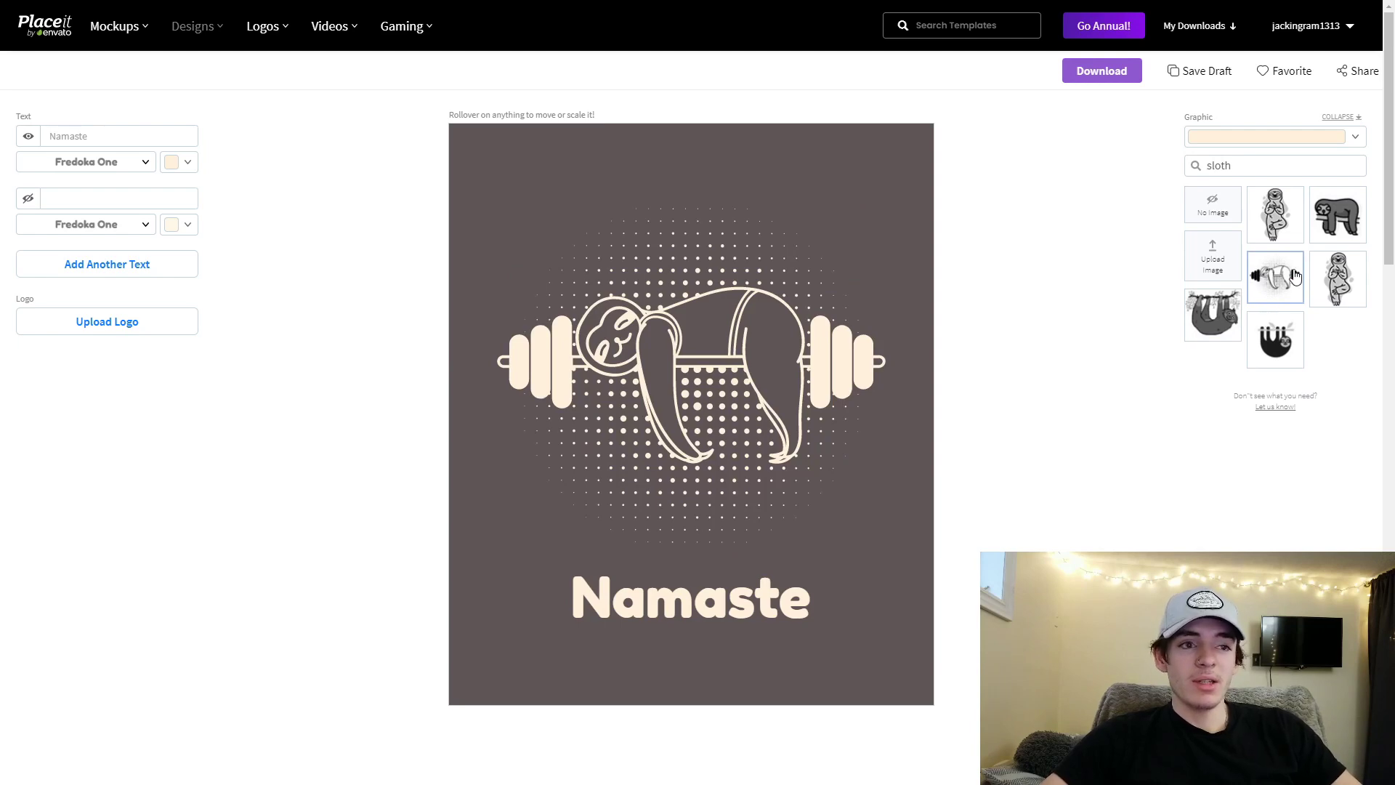
left_click(1211, 260)
key("Escape")
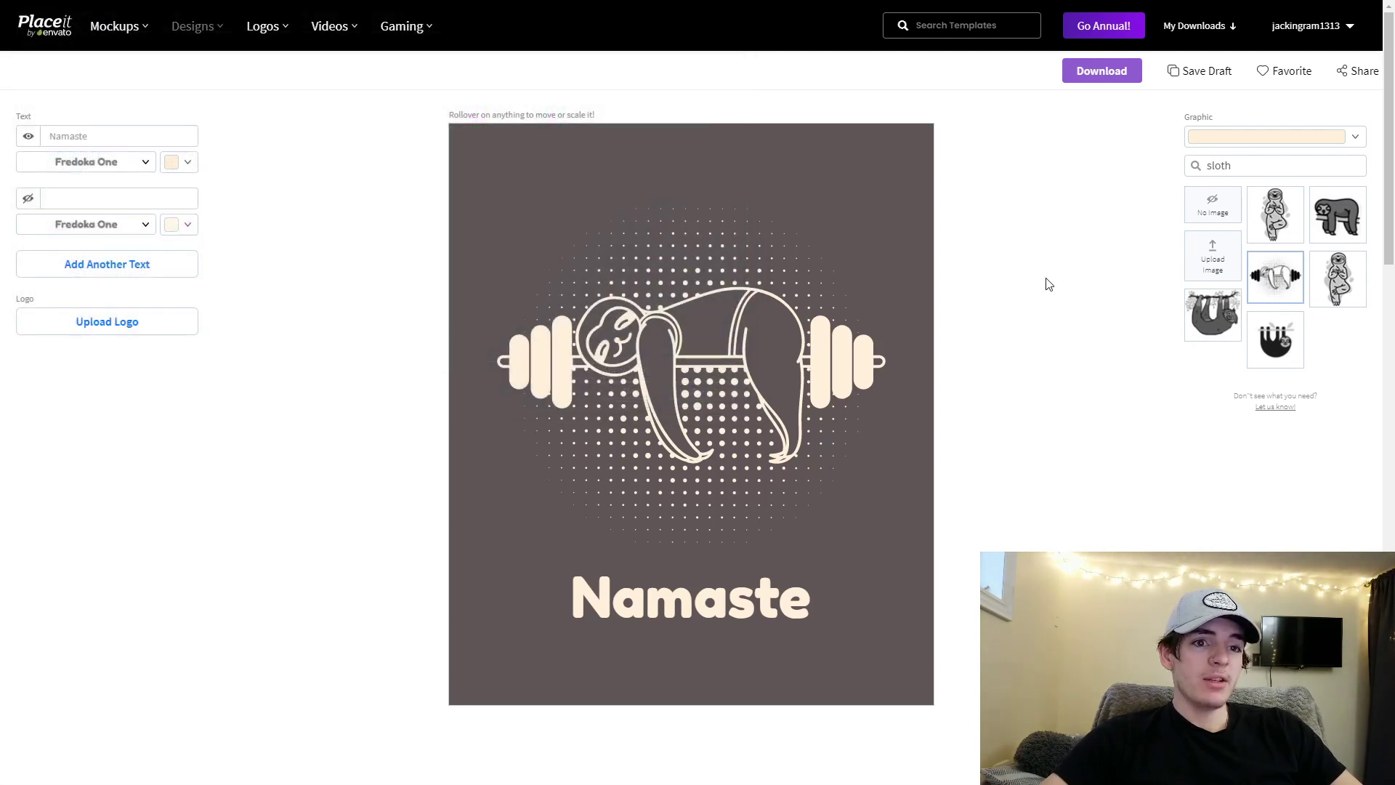
left_click_drag(775, 349, 767, 314)
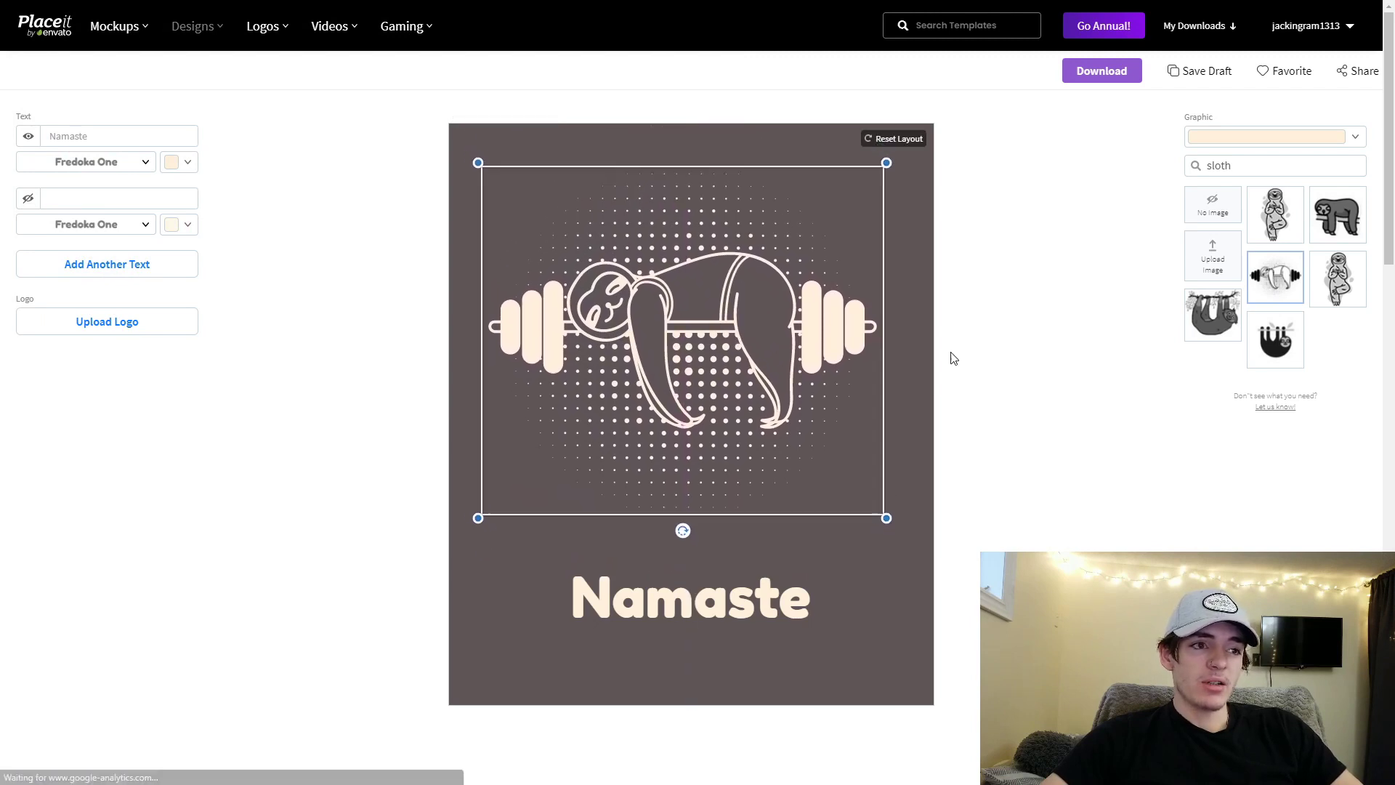
left_click_drag(703, 447, 712, 459)
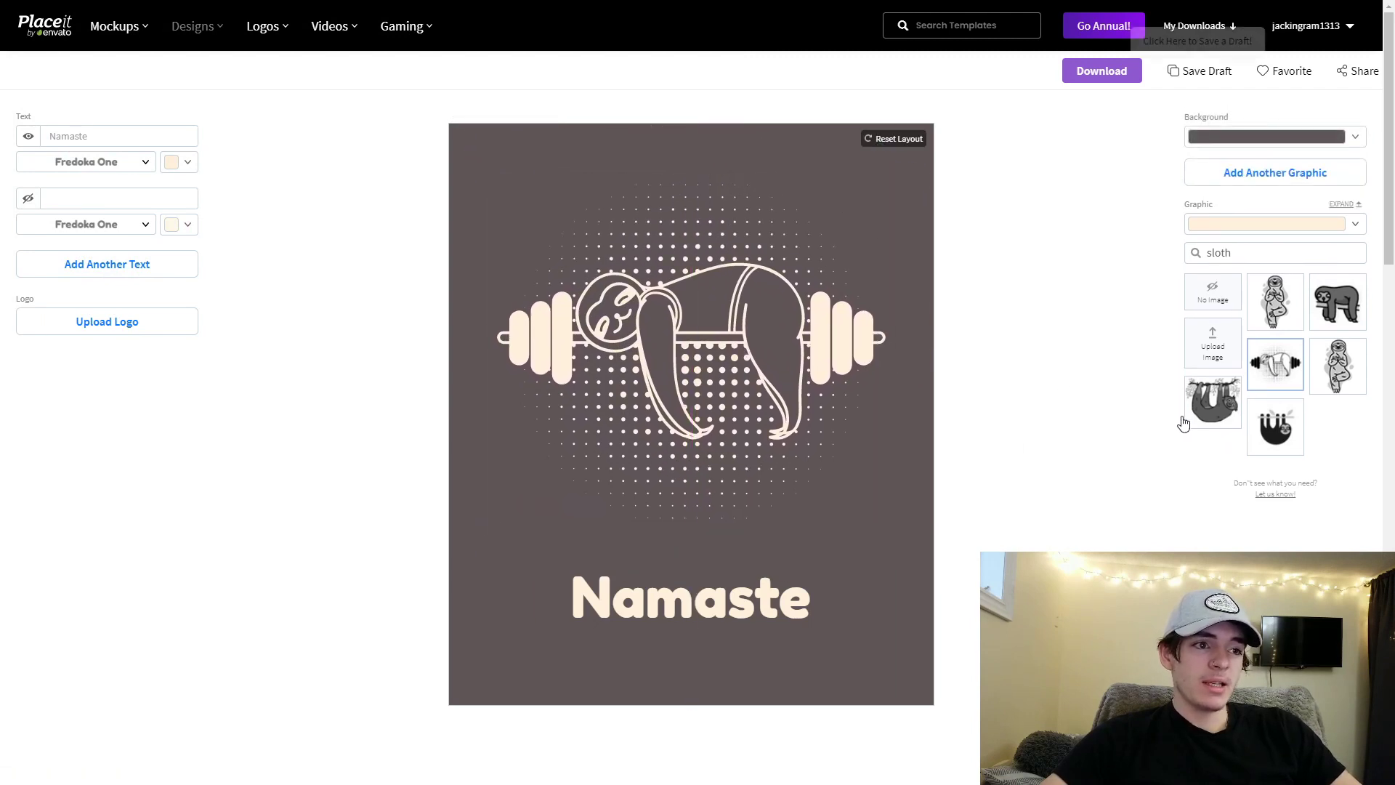
Step: Switch the graphic to the smiling yoga sloth, add a second graphic and search its images for "dog"
left_click(1336, 369)
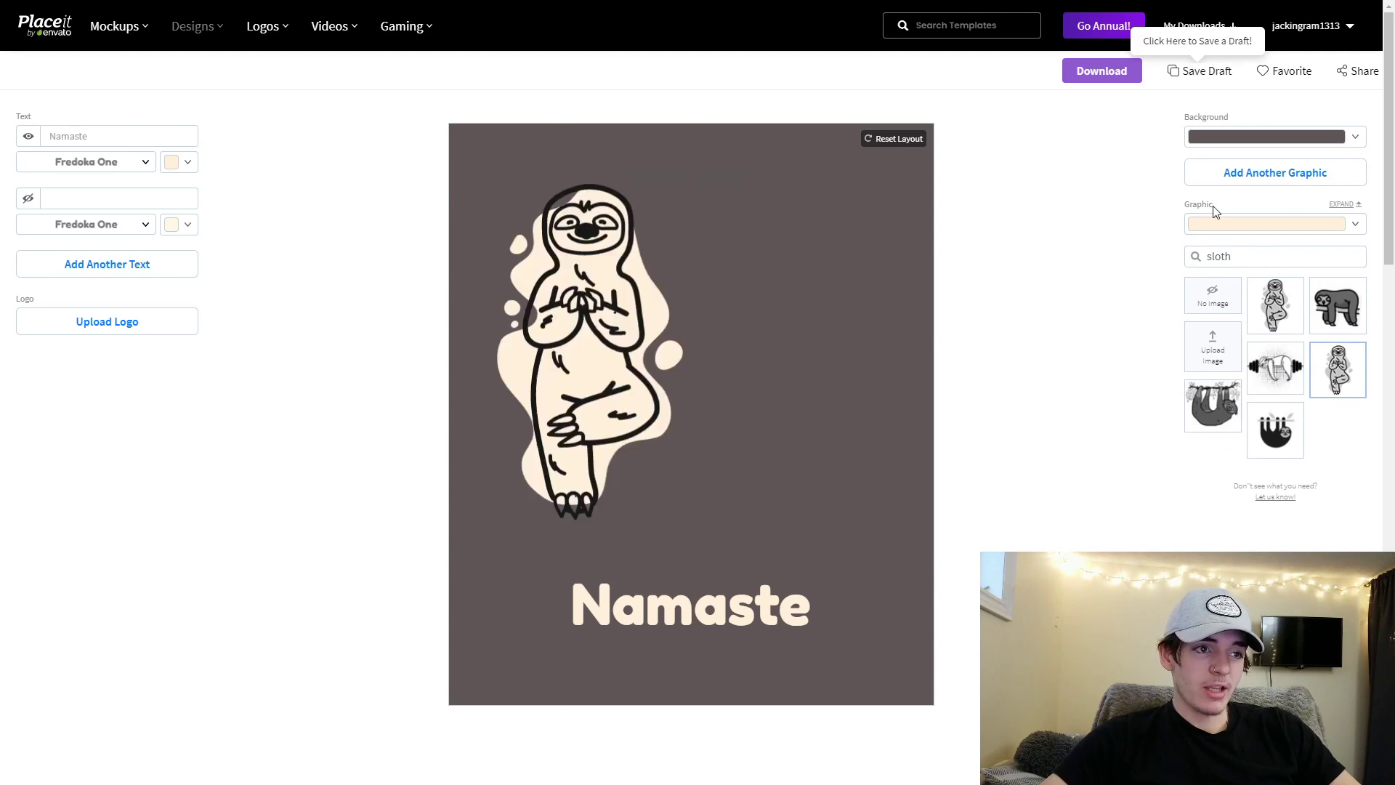
left_click(1256, 172)
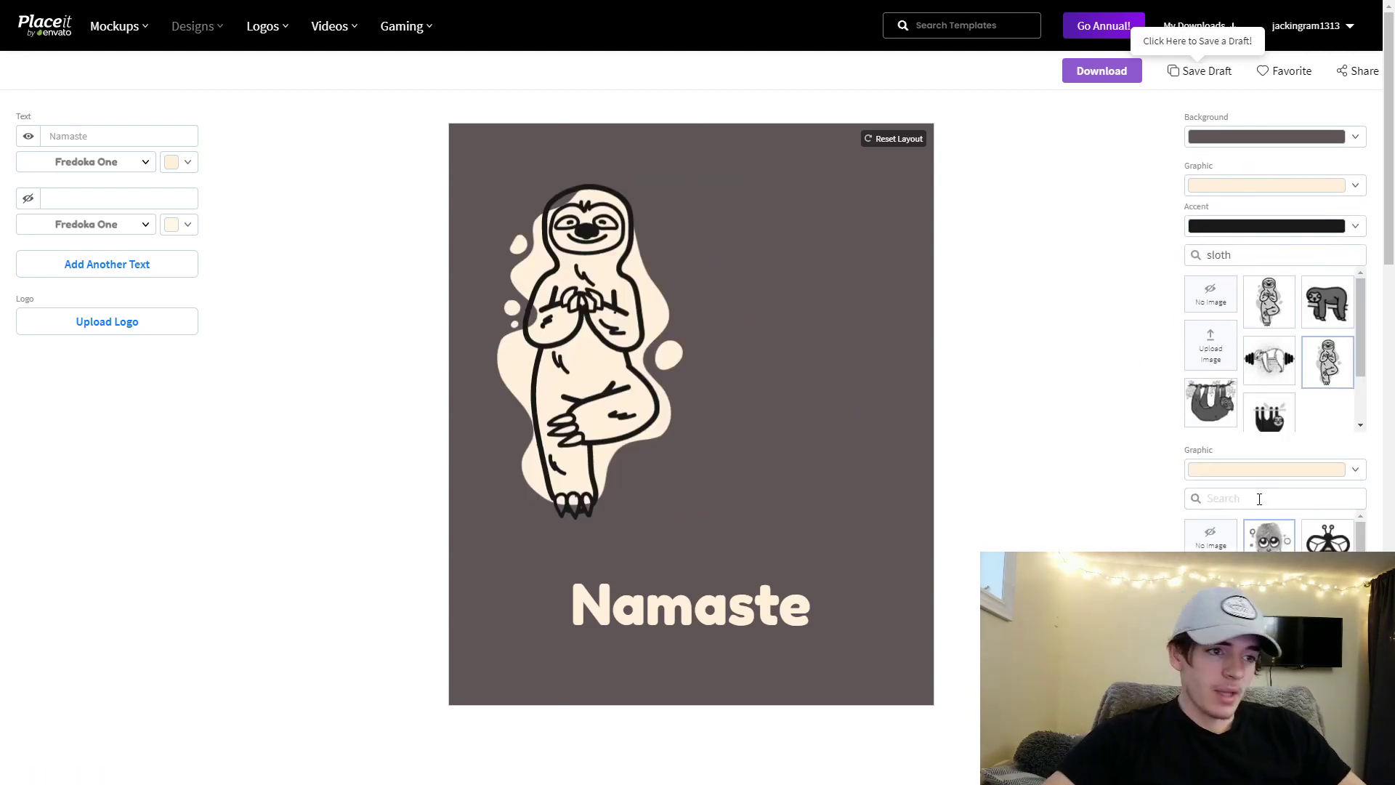
left_click(1259, 499)
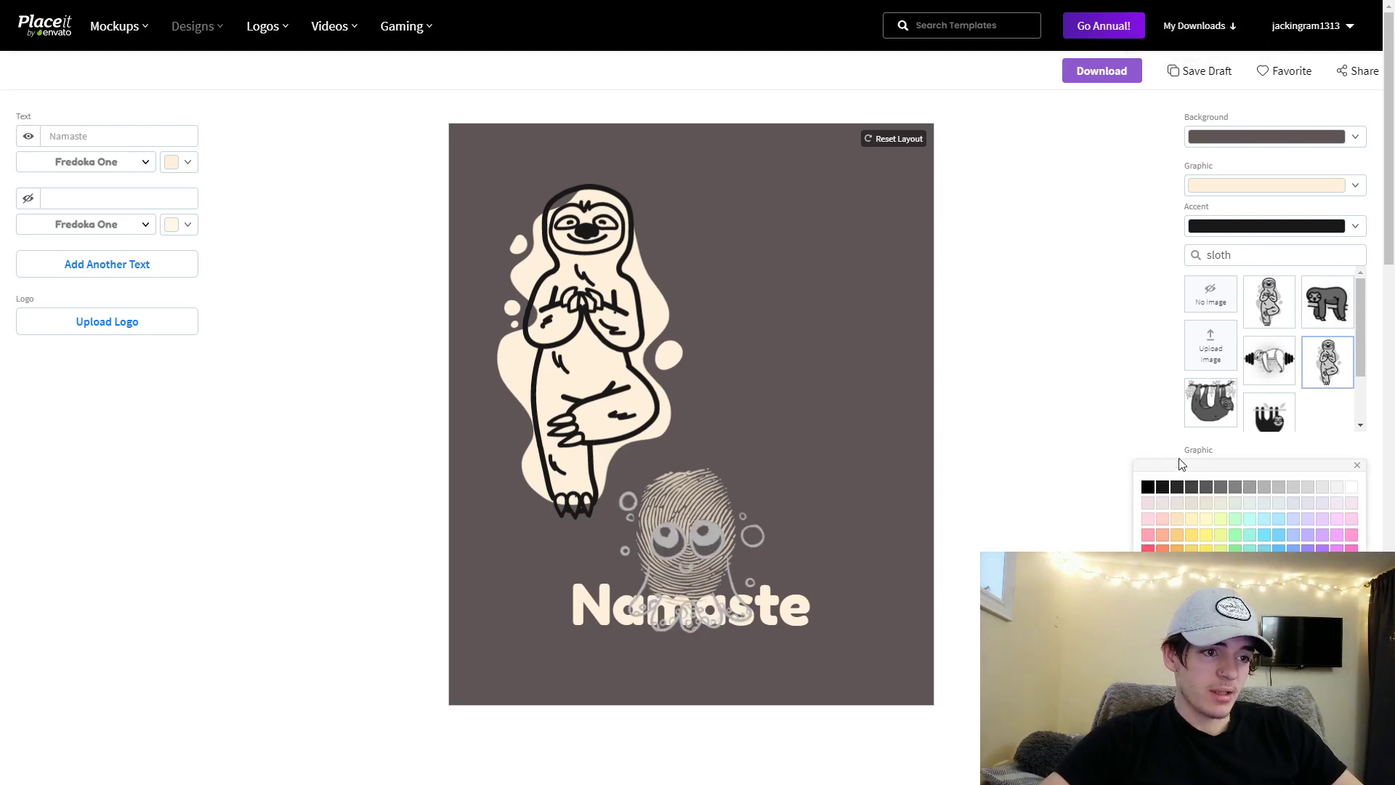
left_click(1180, 462)
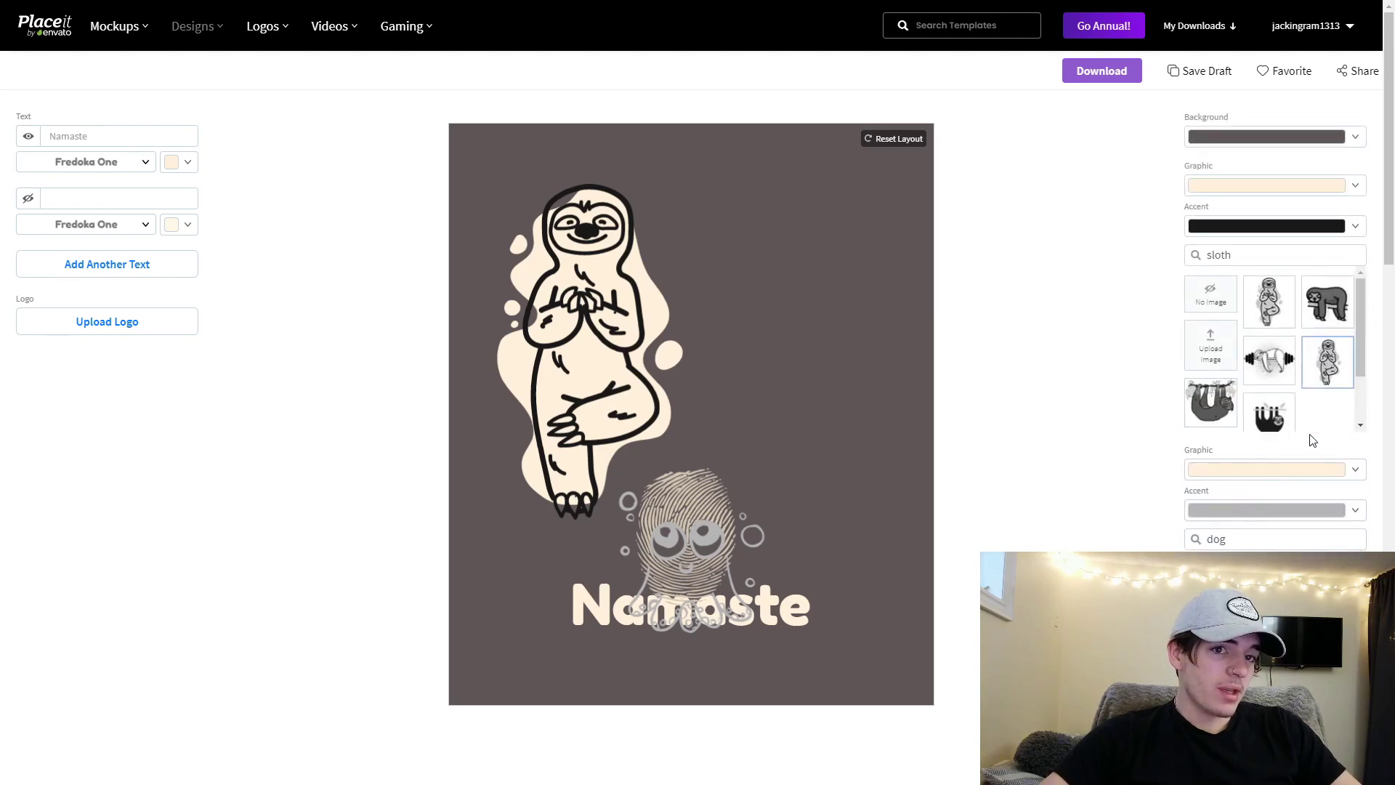
Step: Use the walking dog as the second graphic and place it beside the yoga sloth's upper body
scroll(1320, 439, "down", 2)
left_click(1327, 501)
left_click_drag(717, 366, 782, 133)
scroll(1021, 434, "up", 1)
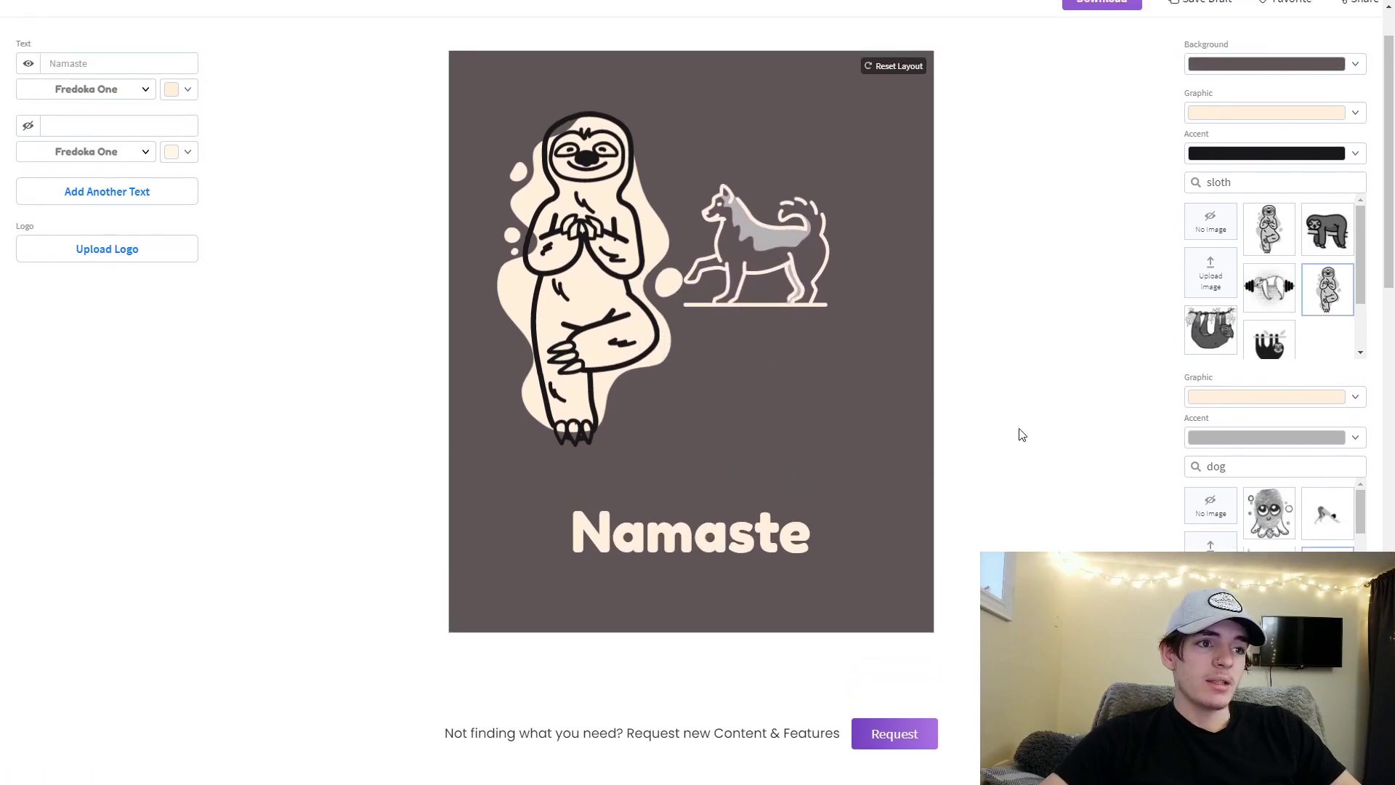
Step: Color the dog's outline black and its accent pale yellow, and recolor the sloth's fill pale yellow
left_click(1229, 399)
left_click(1147, 420)
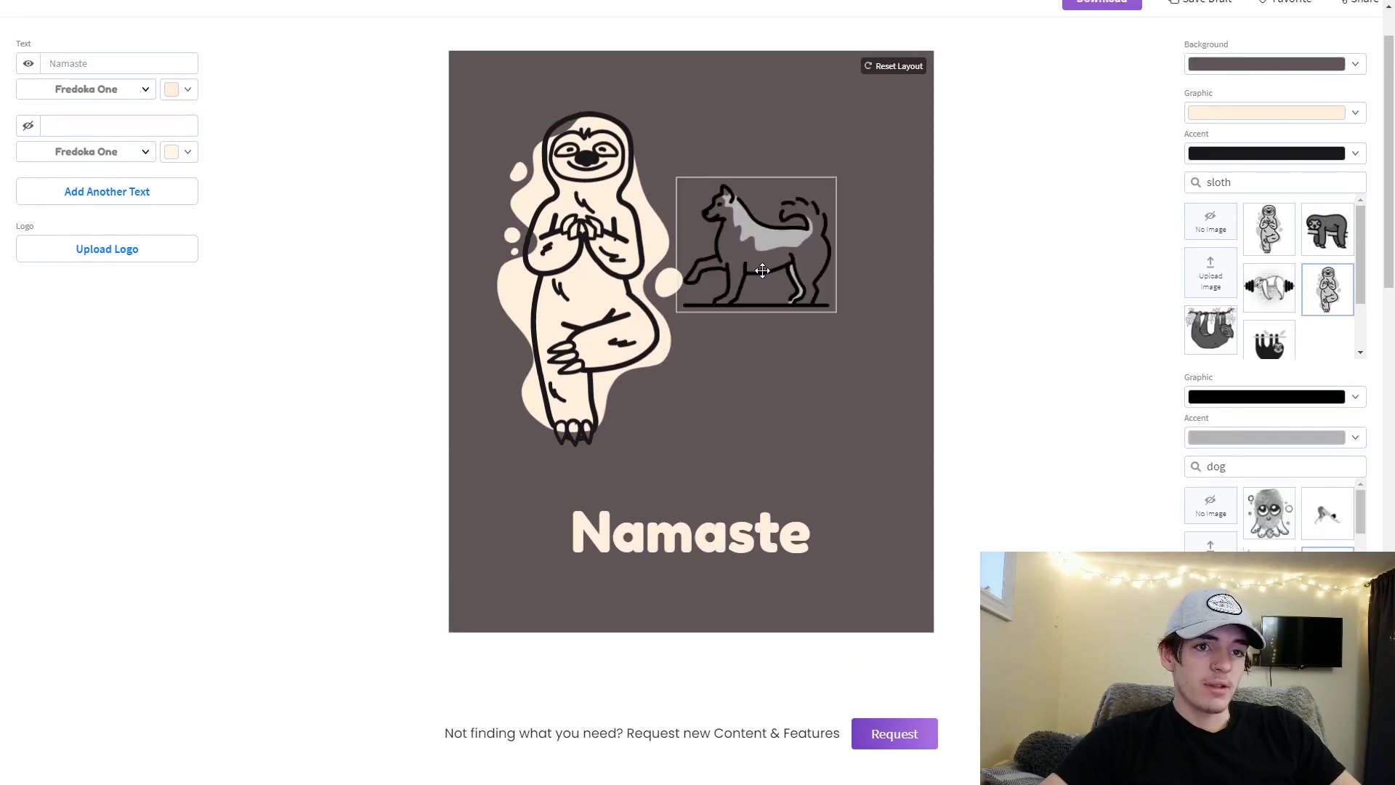
left_click(1243, 439)
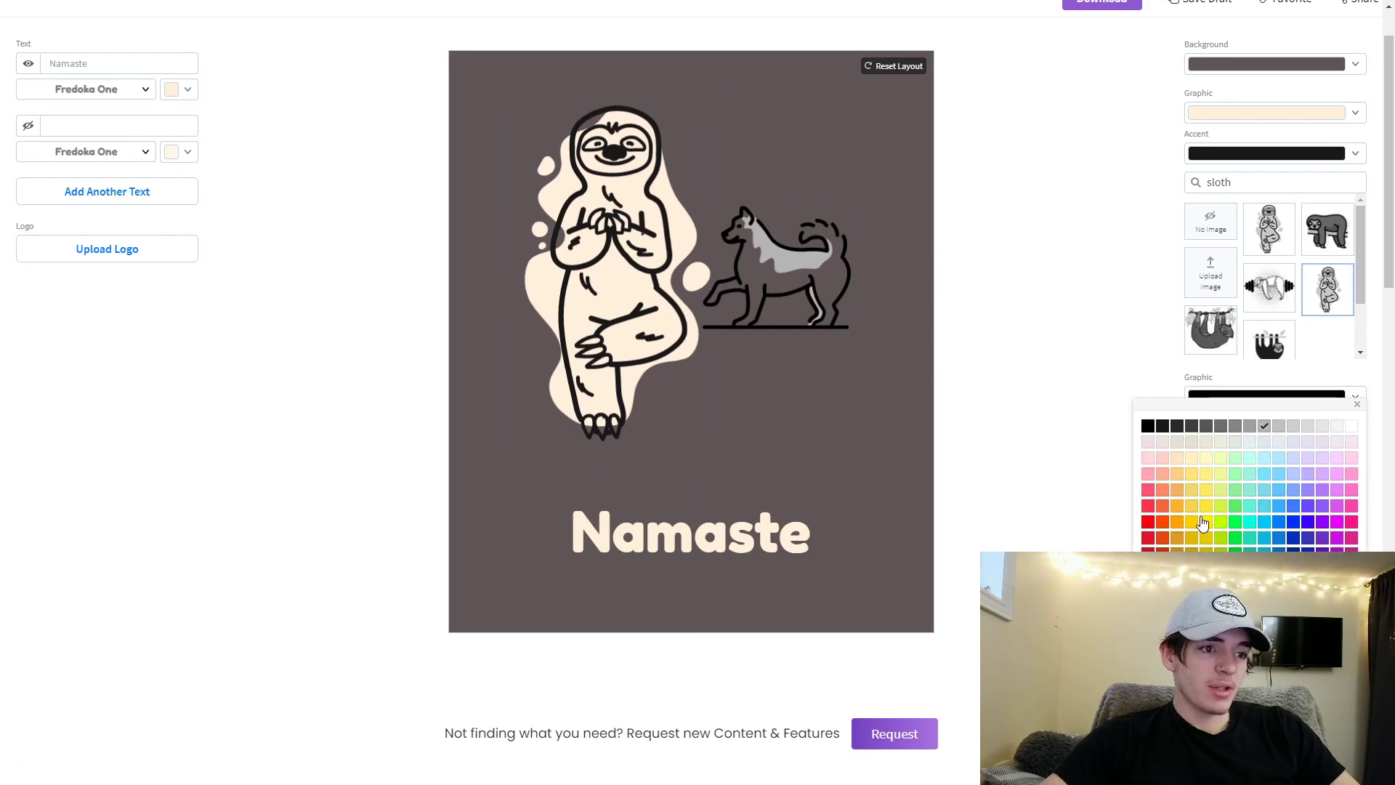
left_click(1191, 459)
left_click(1232, 114)
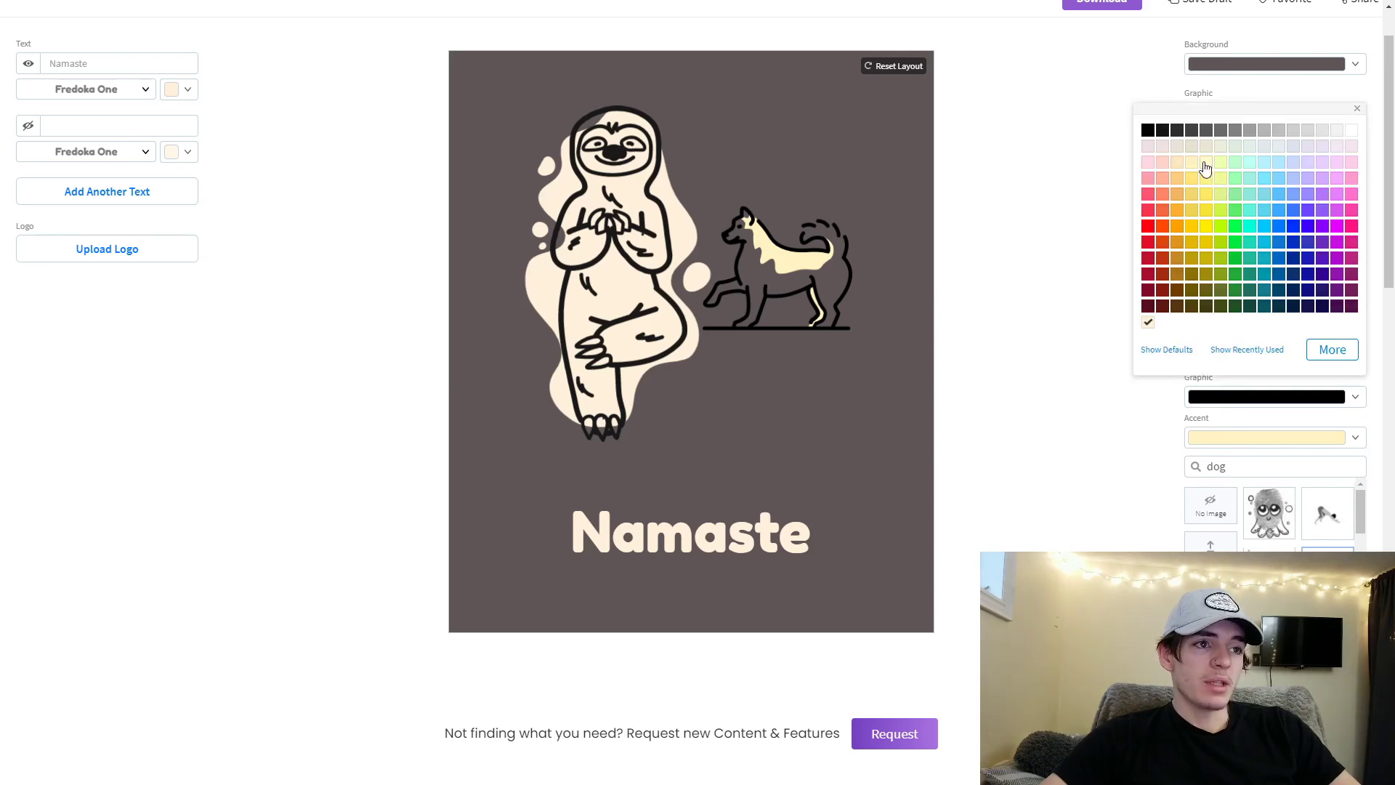
Step: Enlarge the dog above the Namaste text and position the yoga sloth so it stands on the dog's back
left_click_drag(628, 285, 655, 294)
left_click_drag(808, 289, 811, 390)
left_click_drag(865, 442, 1011, 490)
left_click_drag(874, 428, 793, 336)
left_click_drag(724, 235, 735, 257)
left_click(941, 389)
Step: Replace the walking dog with the grumpy dog in the black horned costume
scroll(1265, 509, "down", 3)
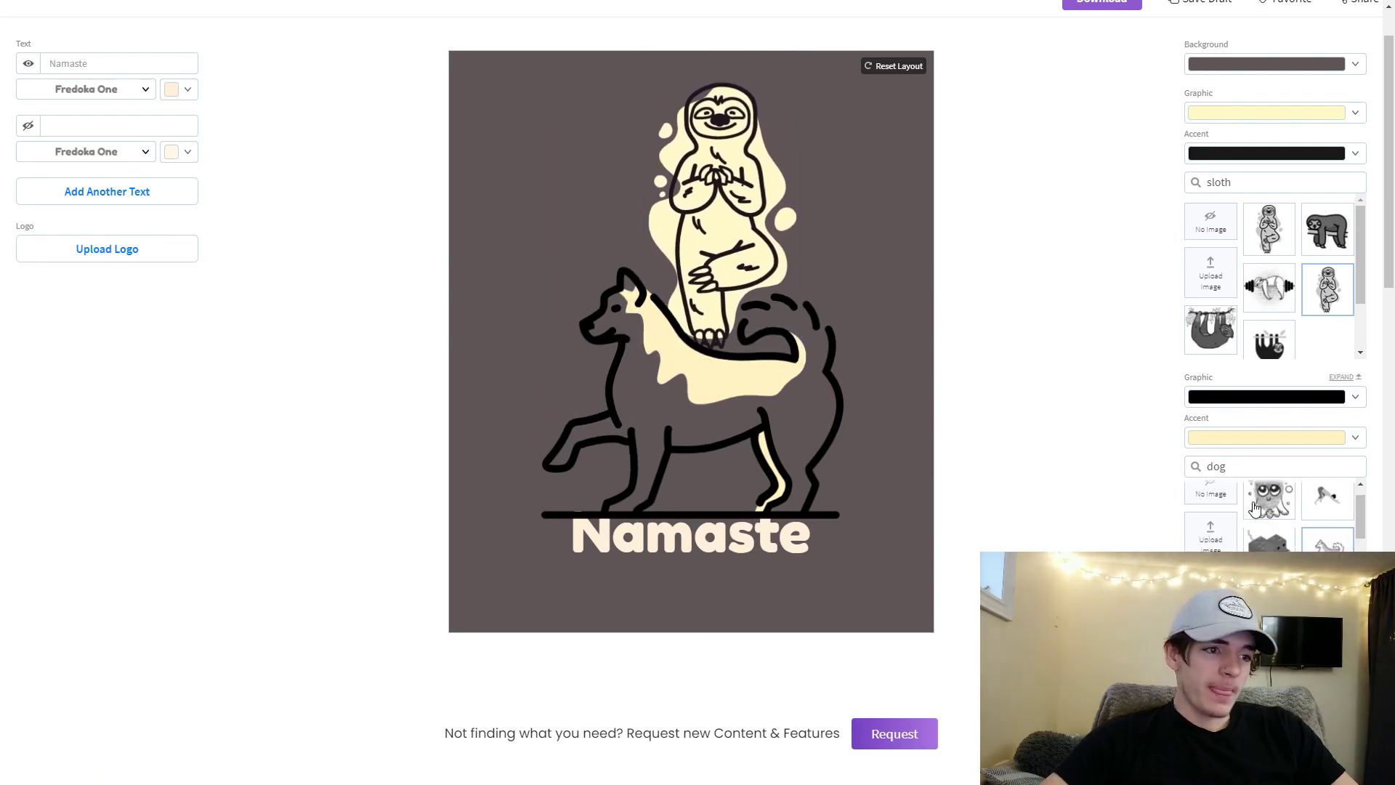
left_click(1325, 495)
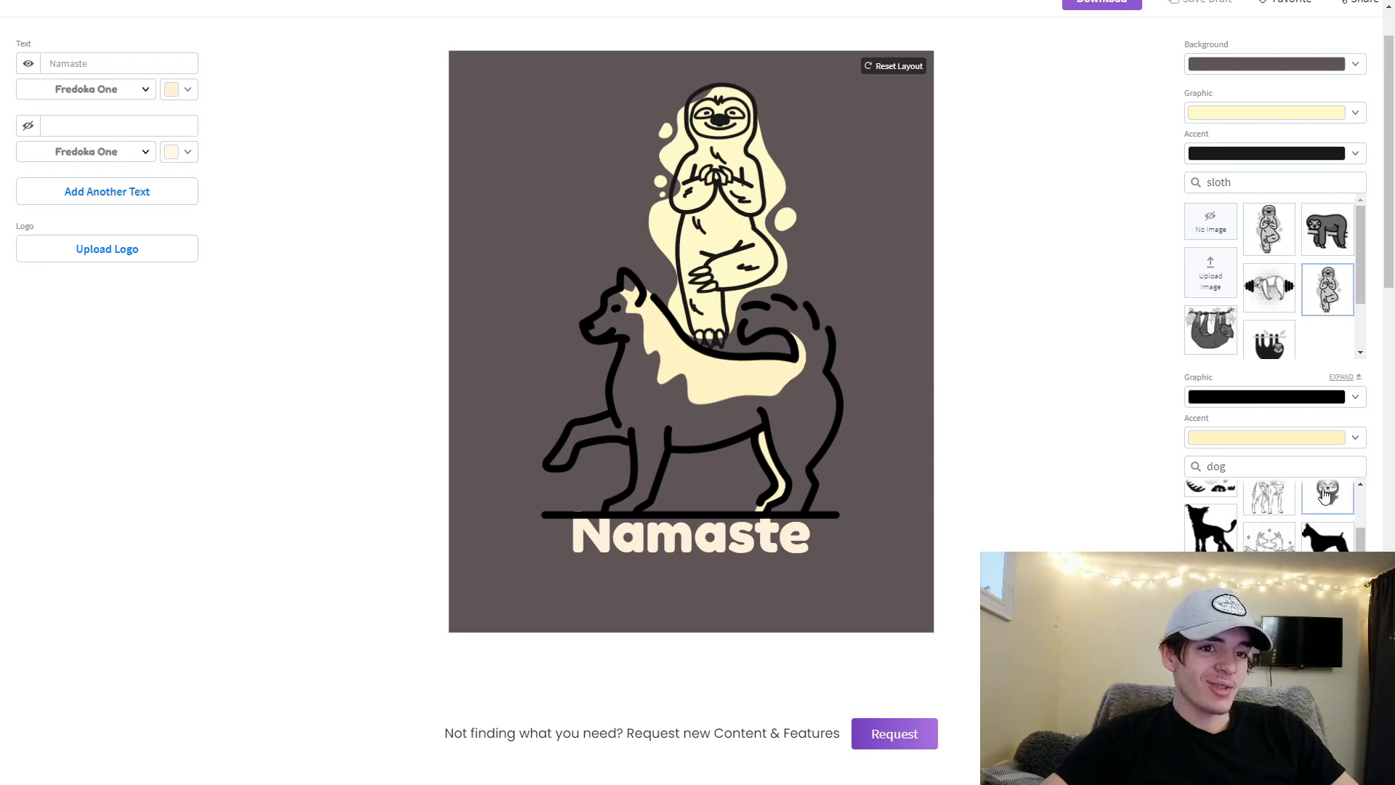
scroll(1289, 392, "up", 2)
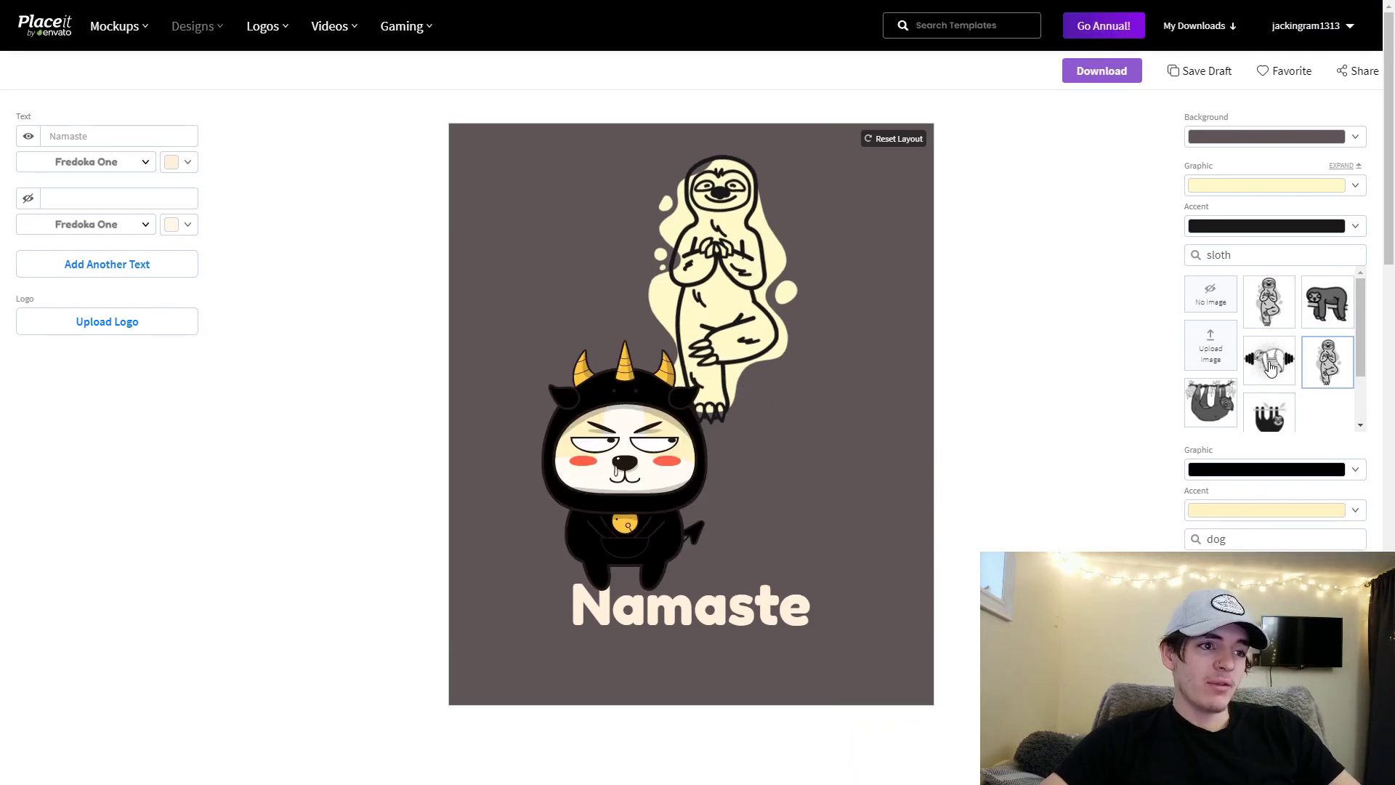
Step: Try the barbell sloth, swap it for the flat-style hanging sloth, and enlarge and position that above the costumed dog
left_click(1270, 368)
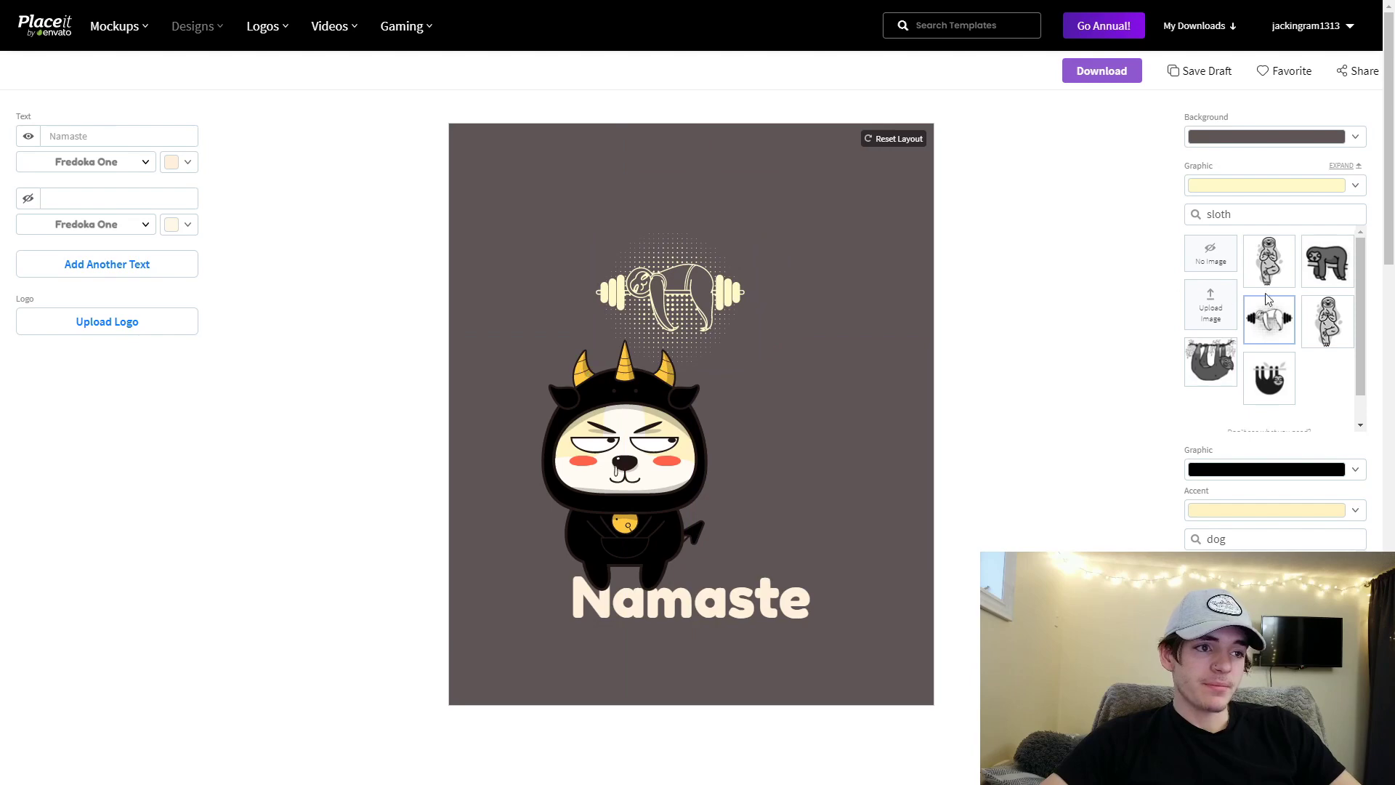
left_click(1259, 378)
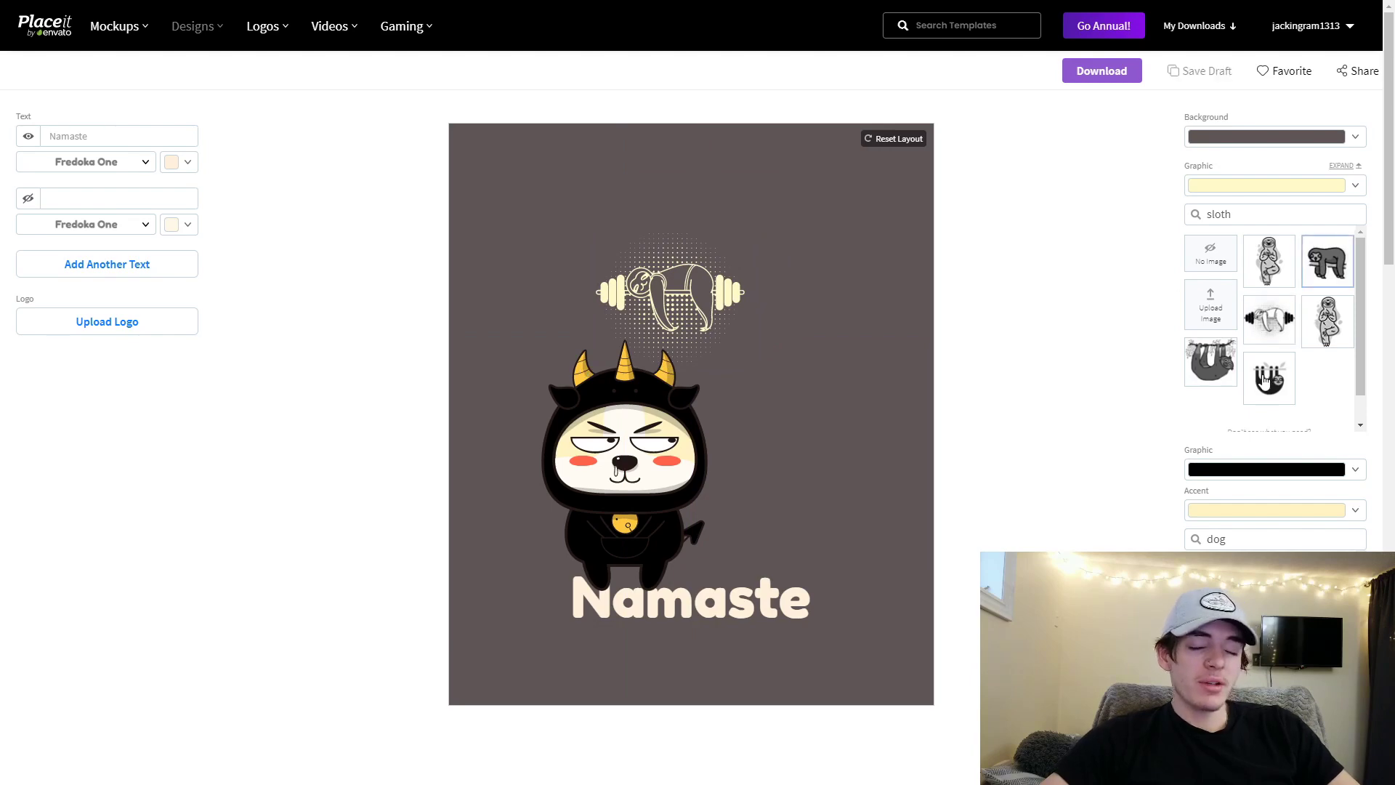
left_click_drag(708, 274, 718, 202)
left_click_drag(747, 150, 844, 113)
left_click_drag(799, 172, 770, 282)
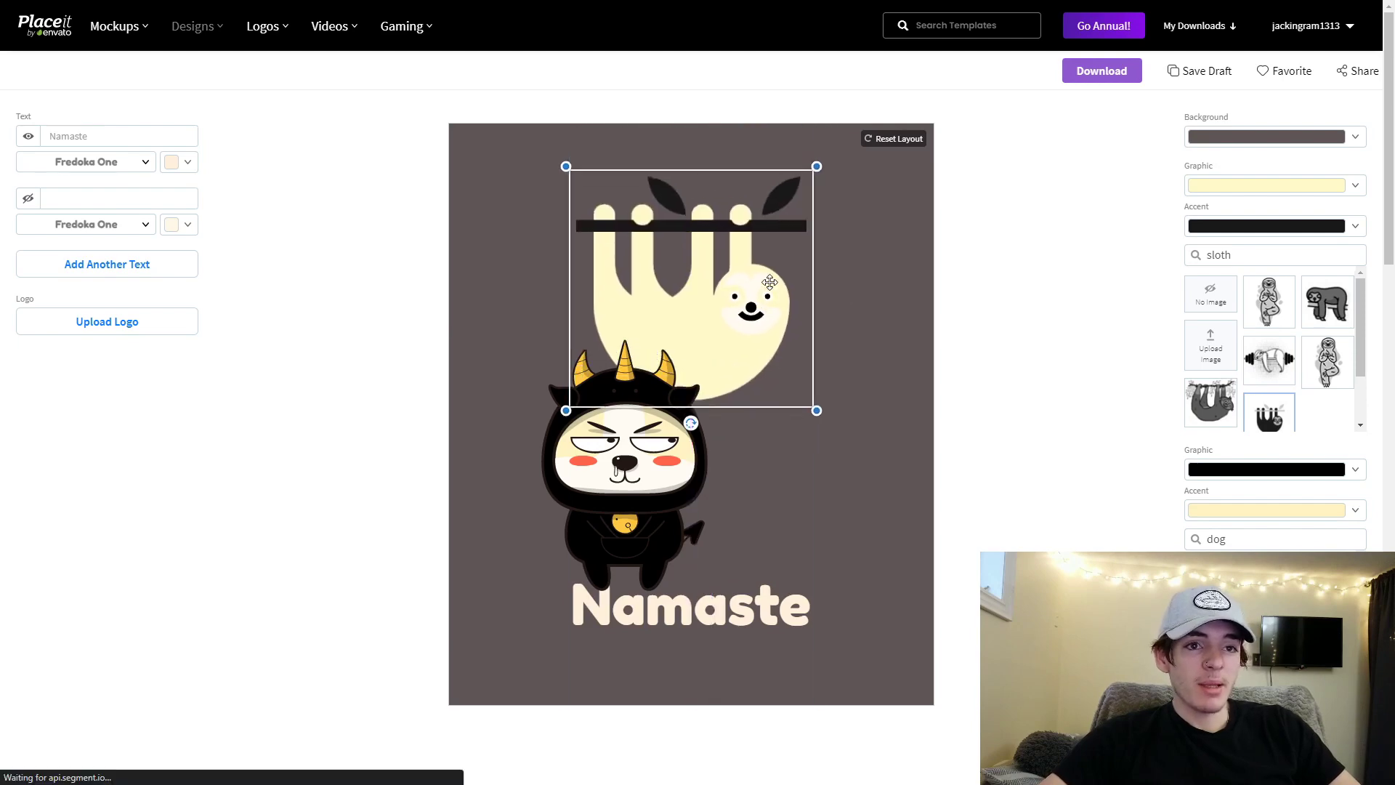